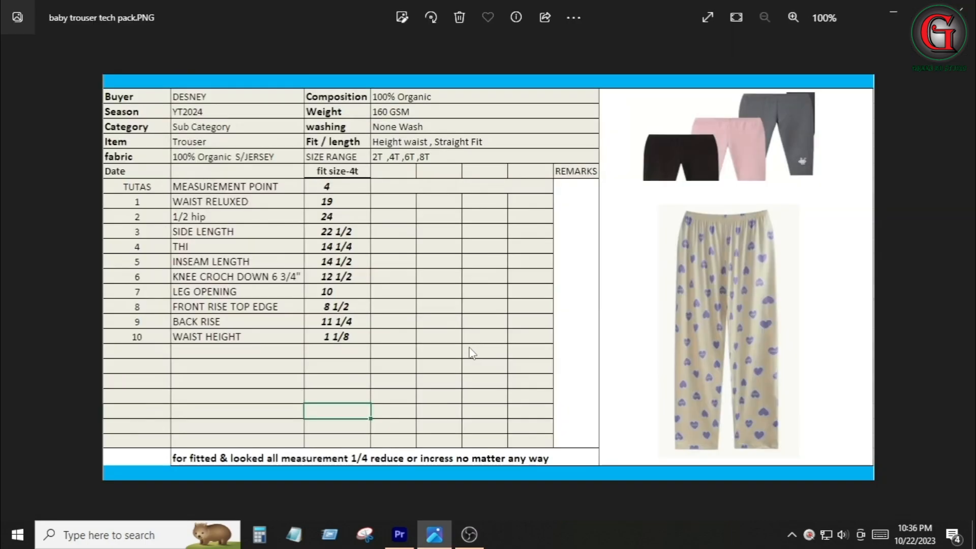
Launch ModarisV7R1 from the desktop after reviewing the baby trouser tech pack image
scroll(365, 286, up, 2)
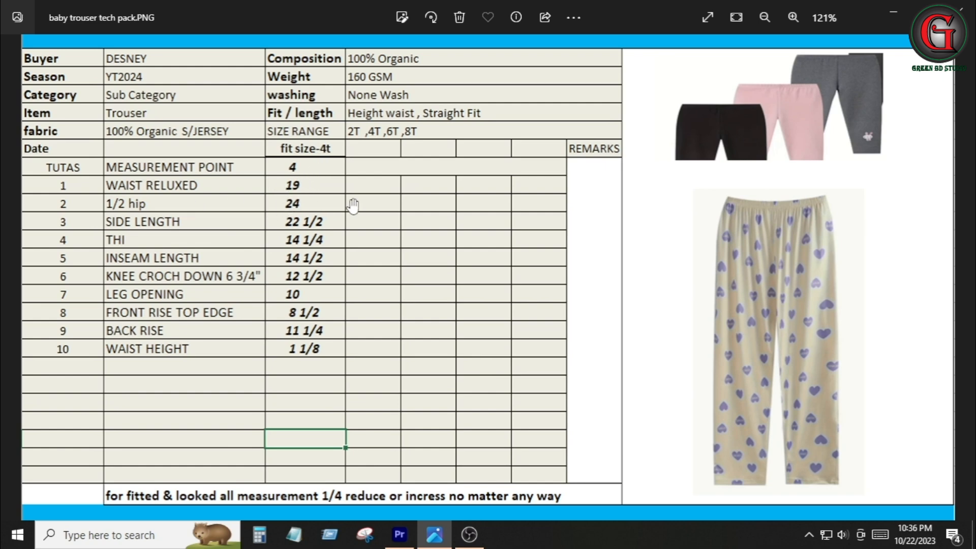
key(super+d)
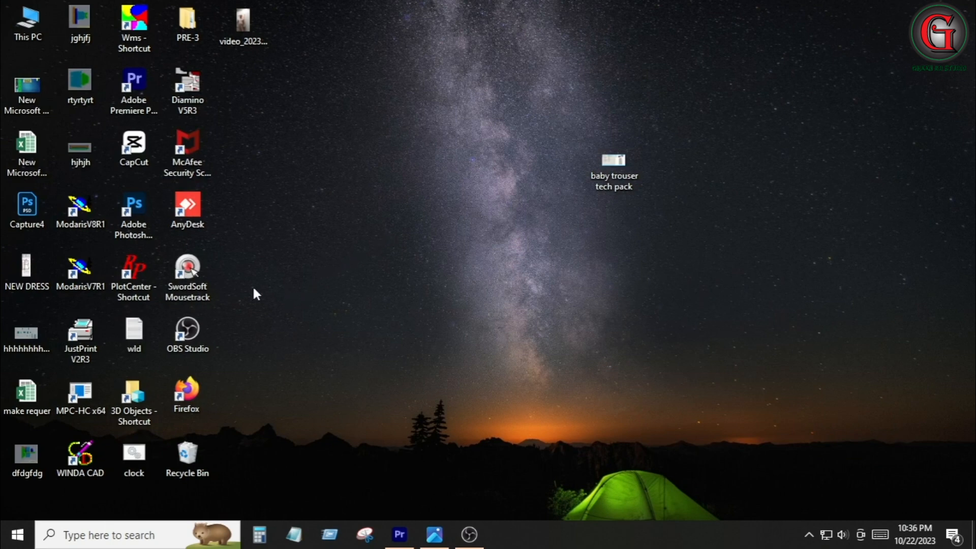
double_click(89, 271)
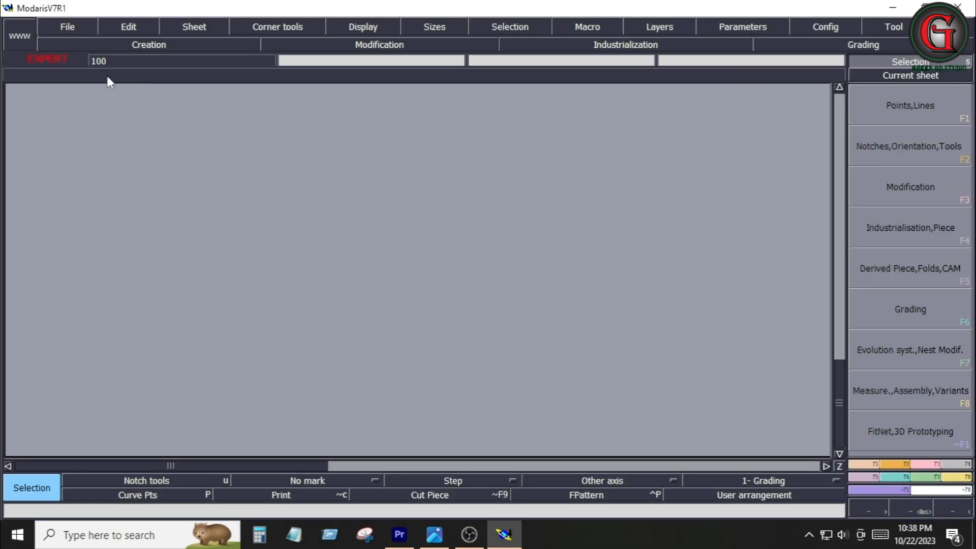
Create a new model named TR01
click(79, 25)
click(79, 25)
click(74, 32)
click(81, 46)
key(Caps_Lock)
text(TR)
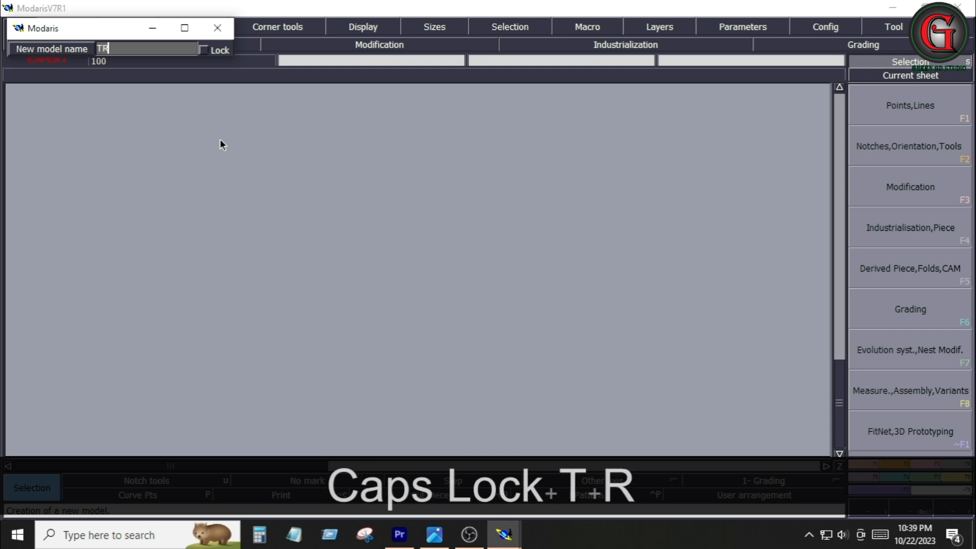
text(01)
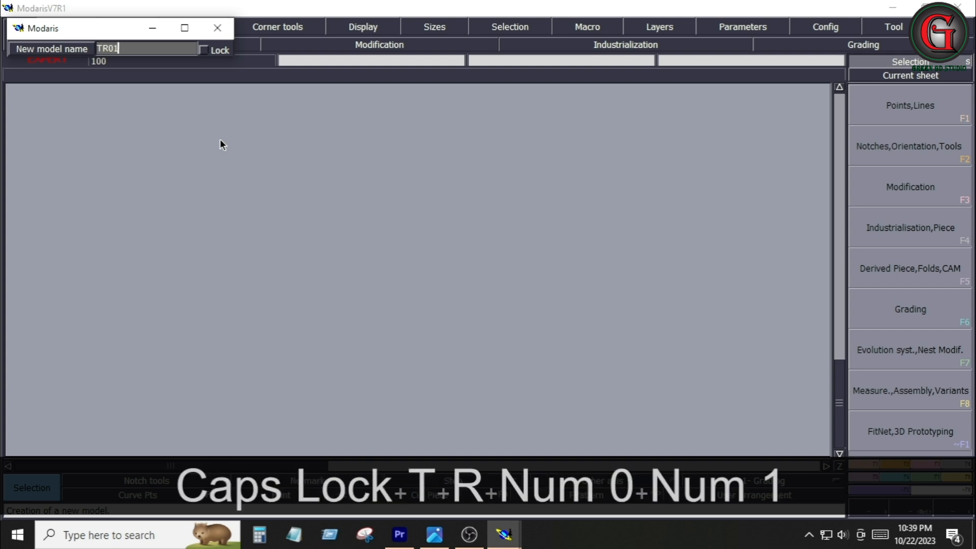
key(Return)
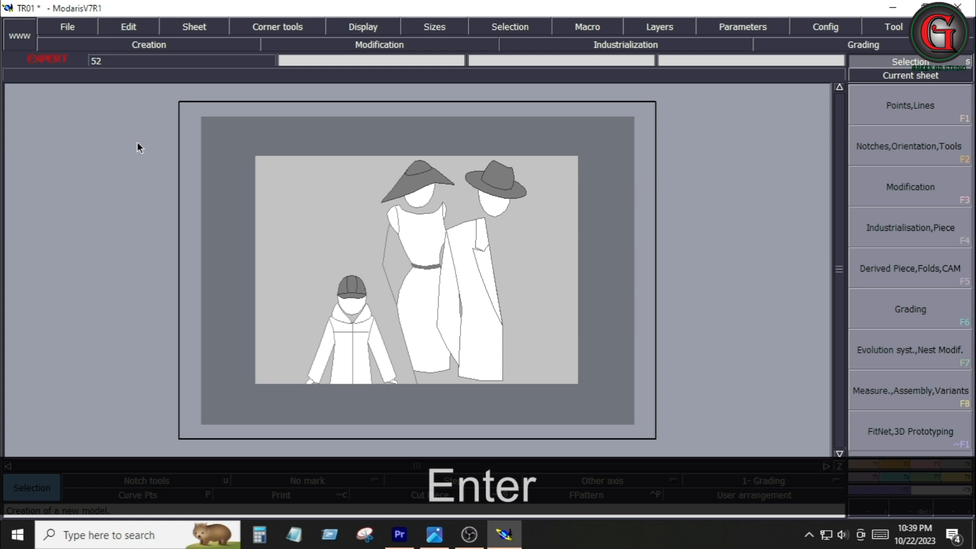
Add a new blank sheet with its title block displayed and arrange all sheets on the desk
click(199, 26)
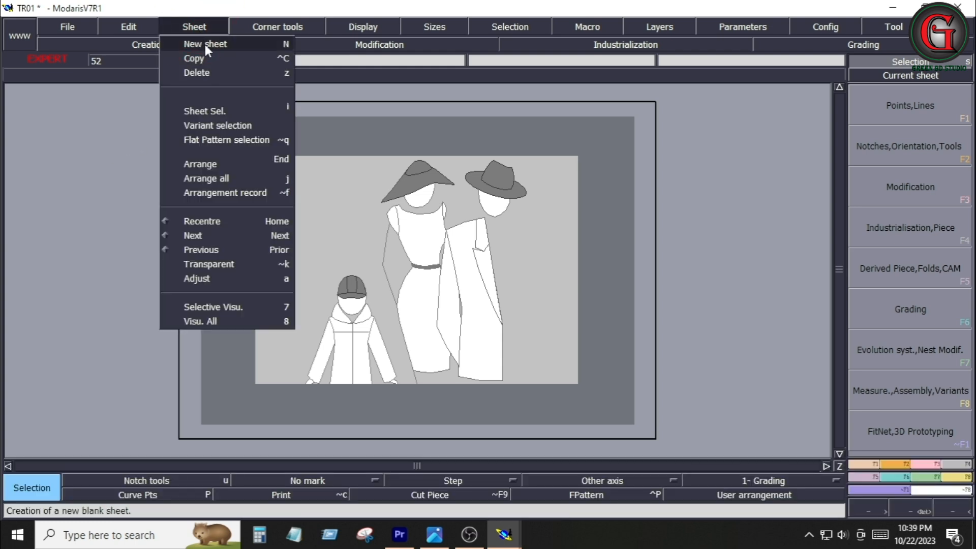
click(203, 42)
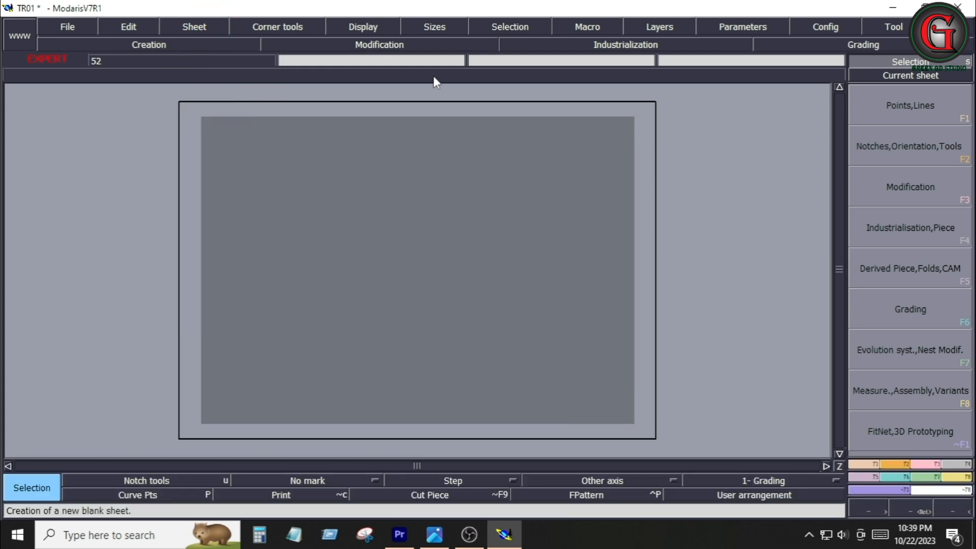
key(ctrl+u)
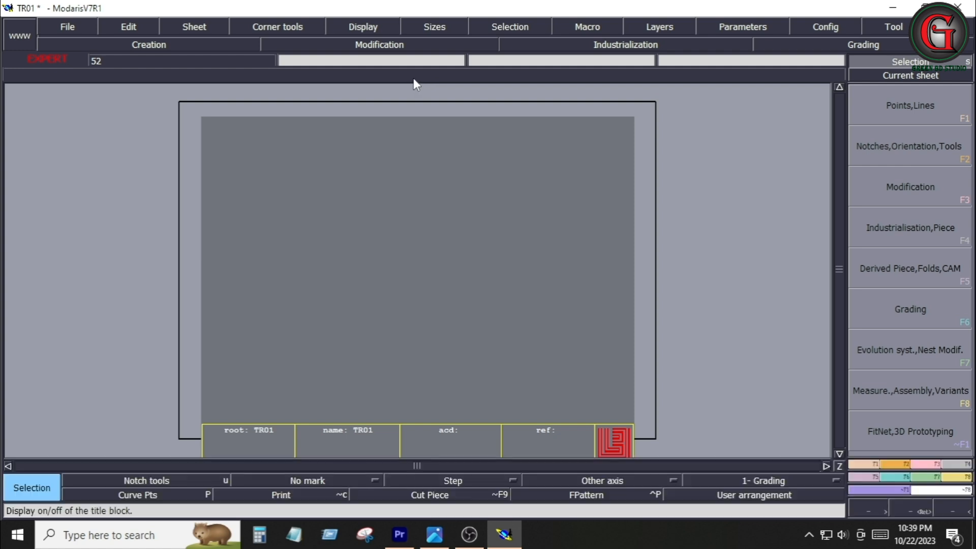
key(j)
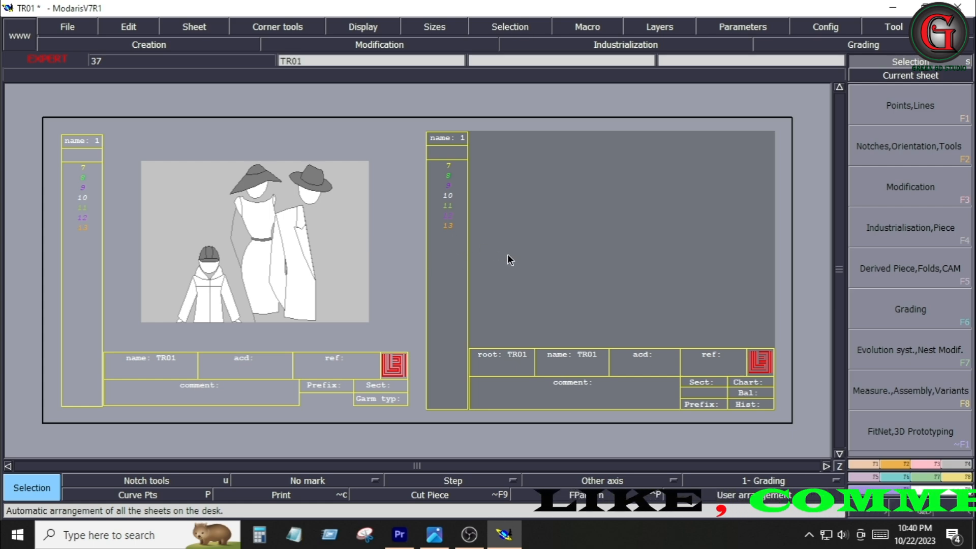
Start Imp. EVT in the evolution system and pick the new sheet to import a size table
click(927, 479)
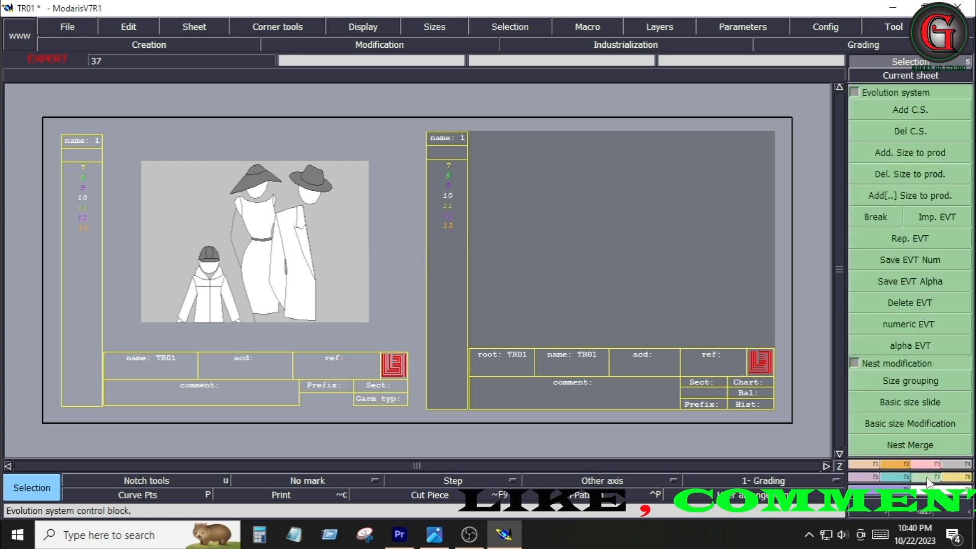
click(928, 223)
click(448, 139)
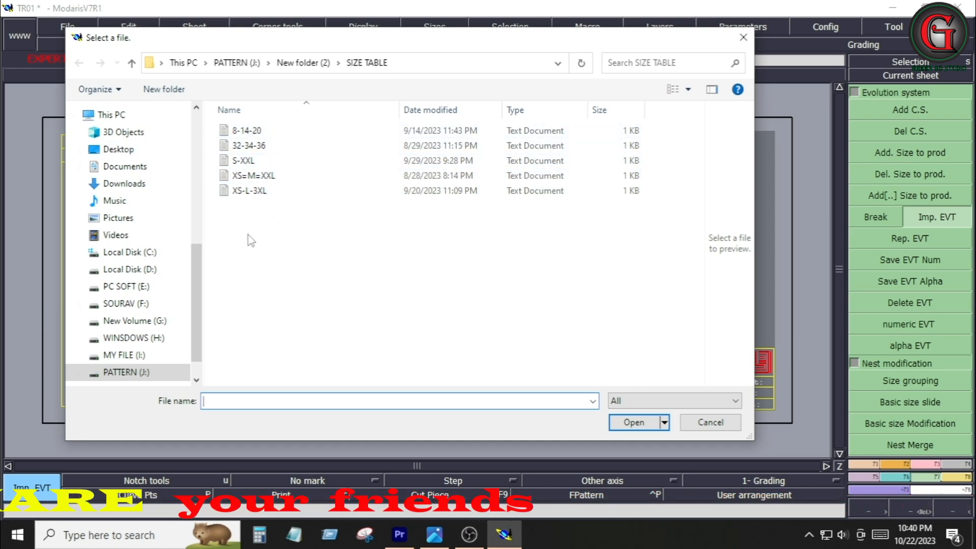
In Notepad, write a size table listing alpha, 2T, *4T, 6T and 8T on separate lines
click(294, 535)
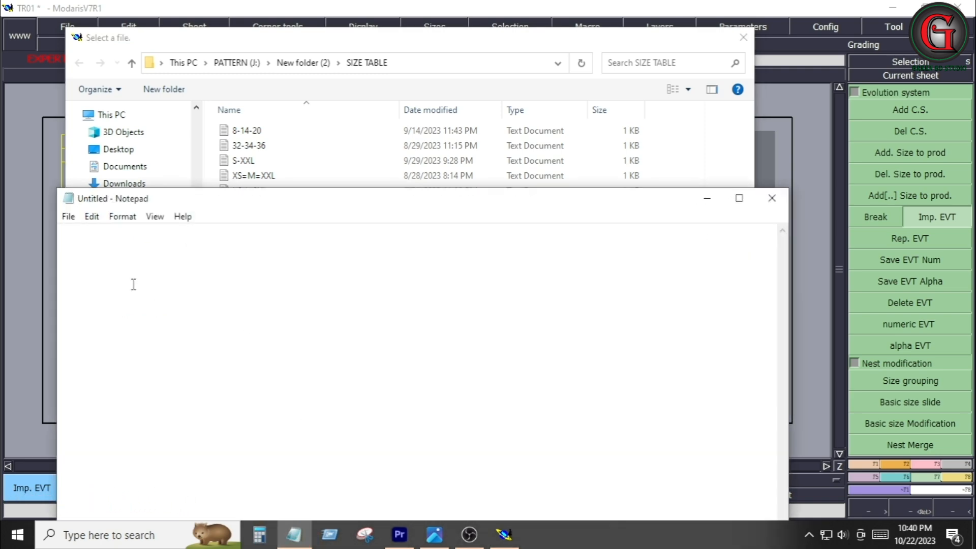
text(alp)
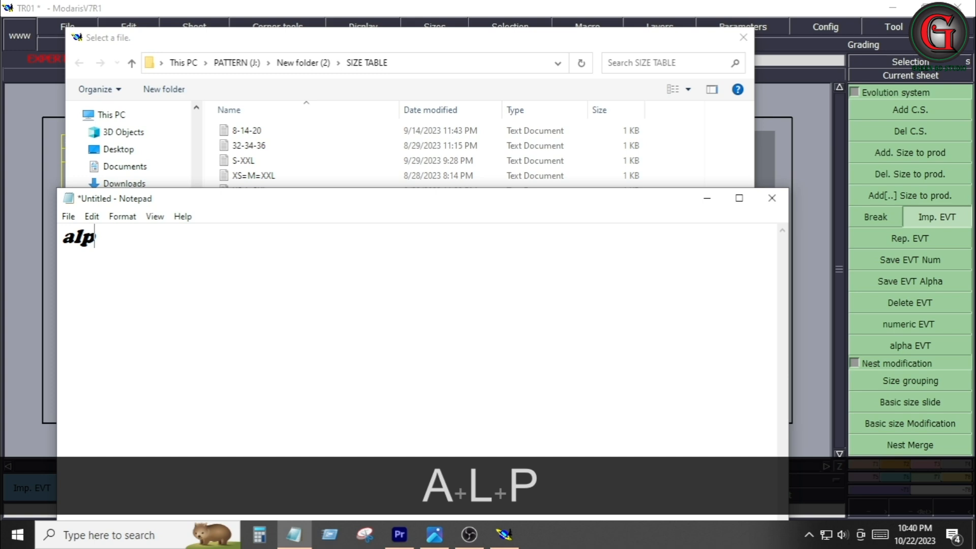
text(ha)
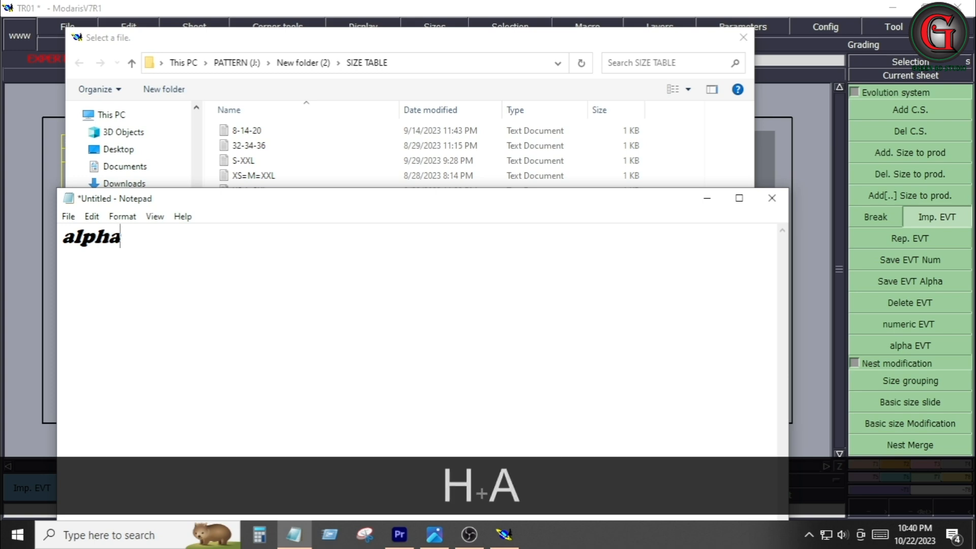
key(Return)
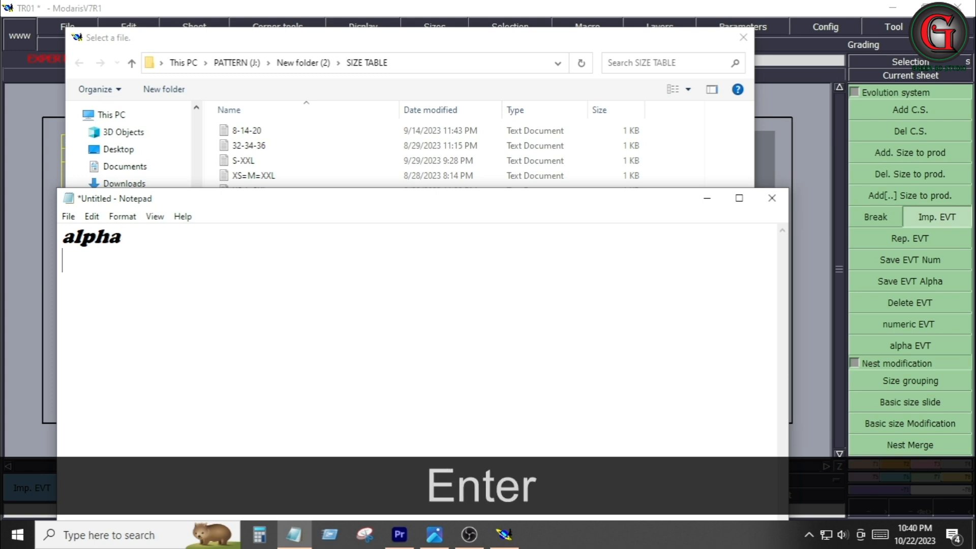
key(Caps_Lock)
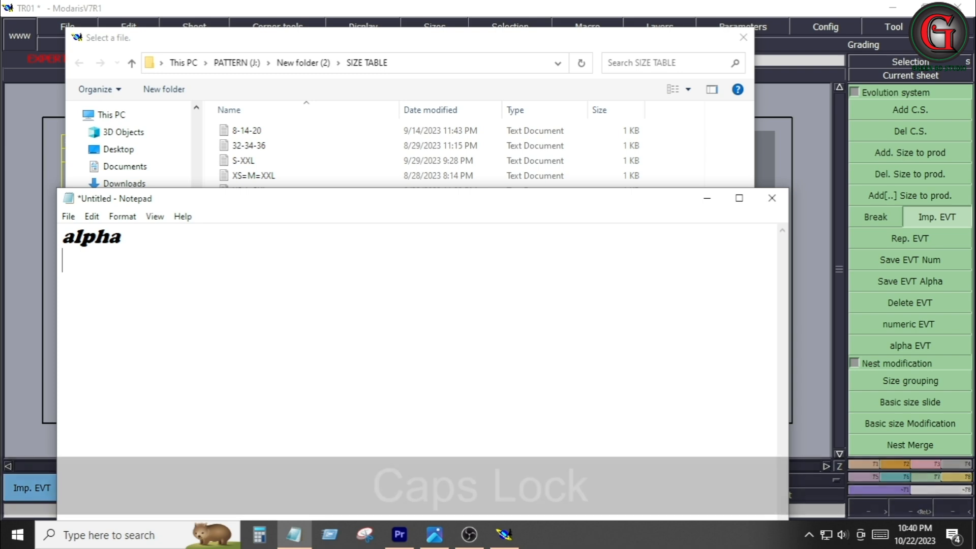
text(2T)
key(Return)
text(4T)
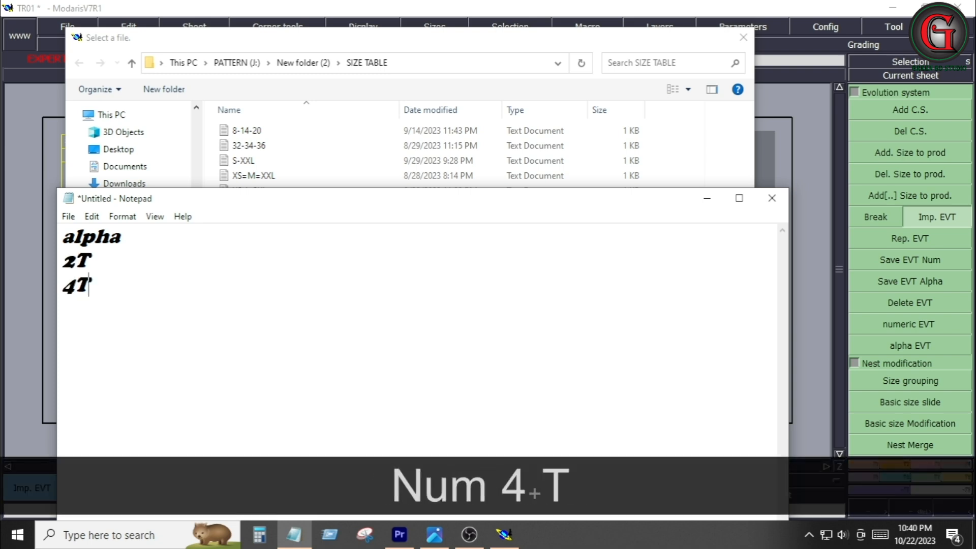
key(Return)
text(5T)
key(Return)
text(6T)
key(Return)
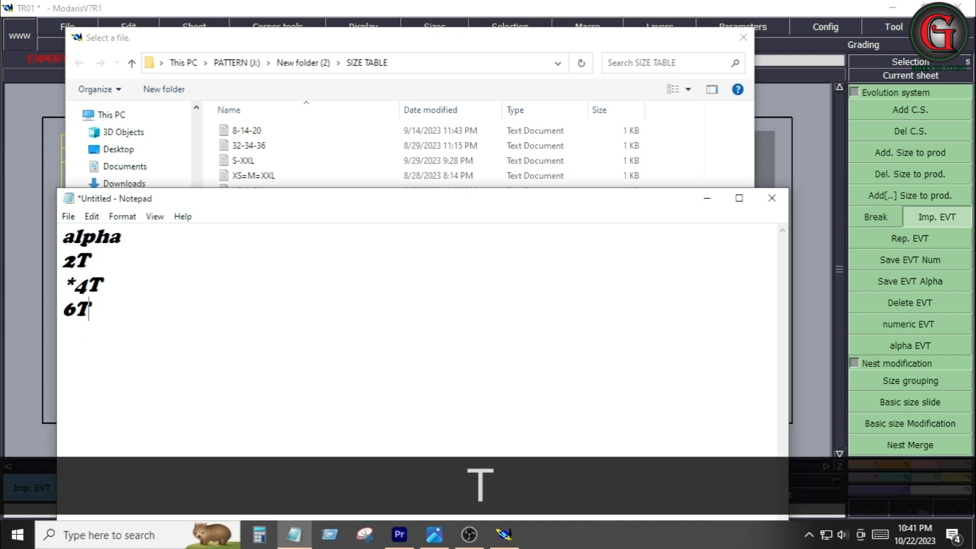
key(Return)
text(8T)
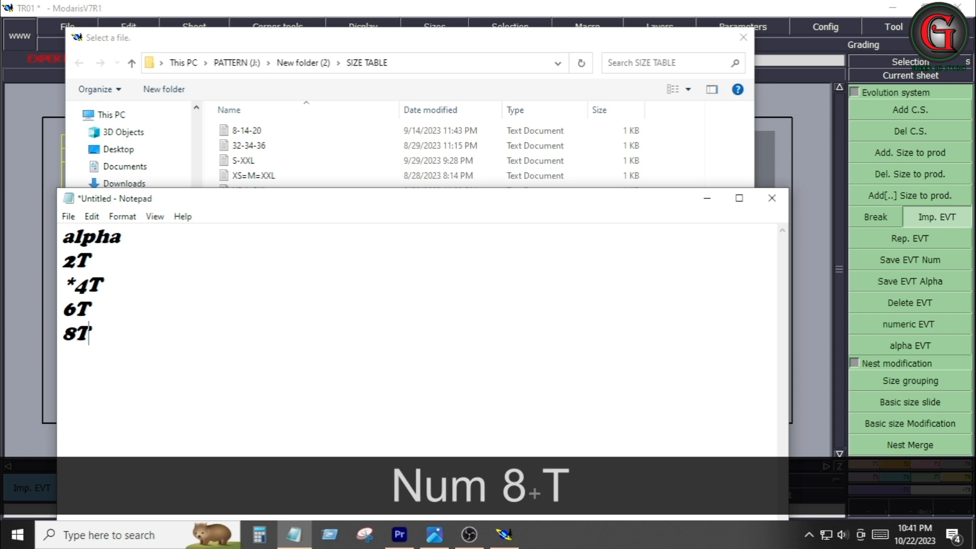
Save the Notepad file as 2T-4T-8T in PATTERN (J:) > New folder (2) > SIZE TABLE
click(69, 216)
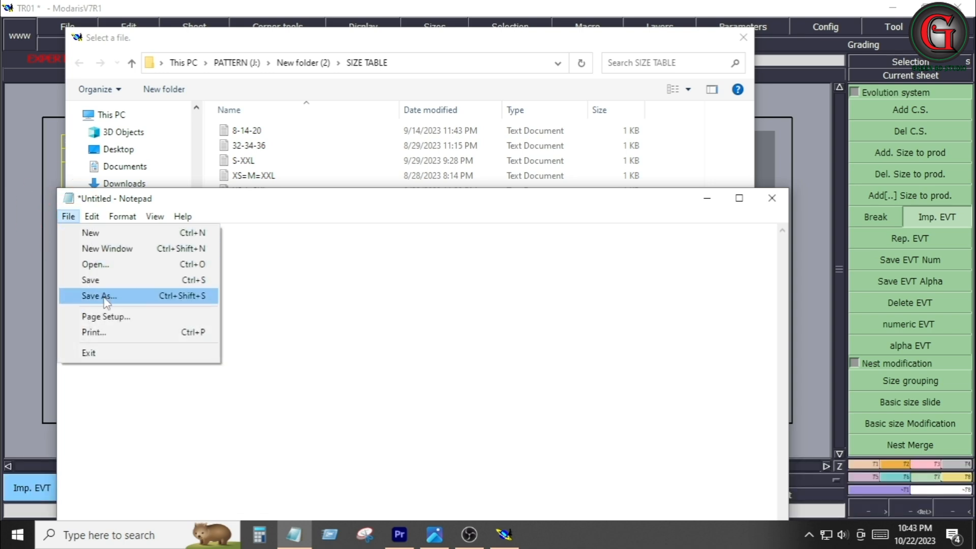
click(99, 295)
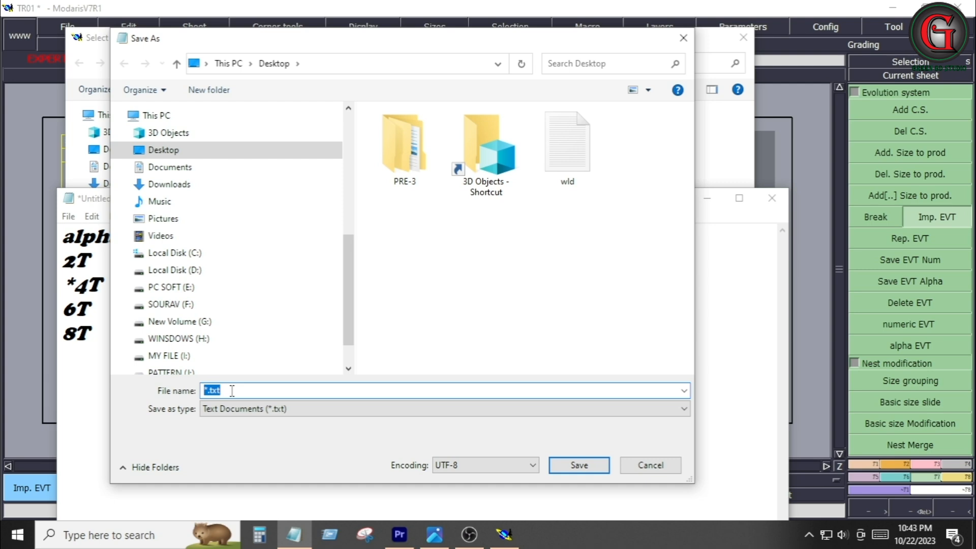
text(2T-)
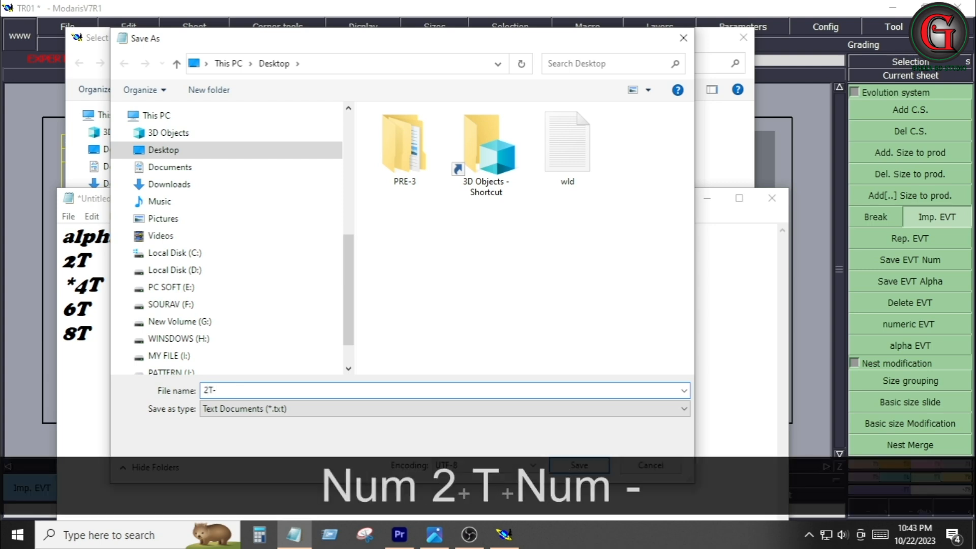
text(4T-8T)
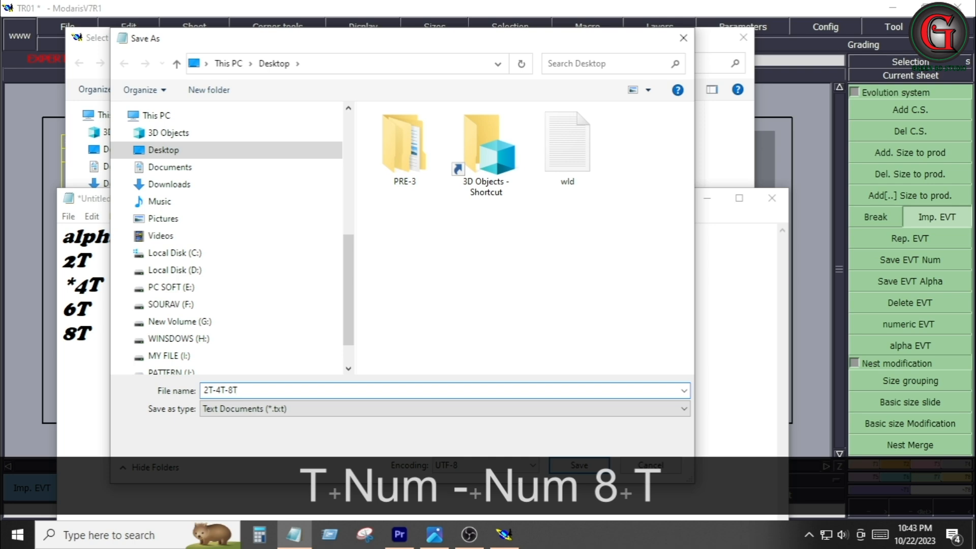
click(176, 372)
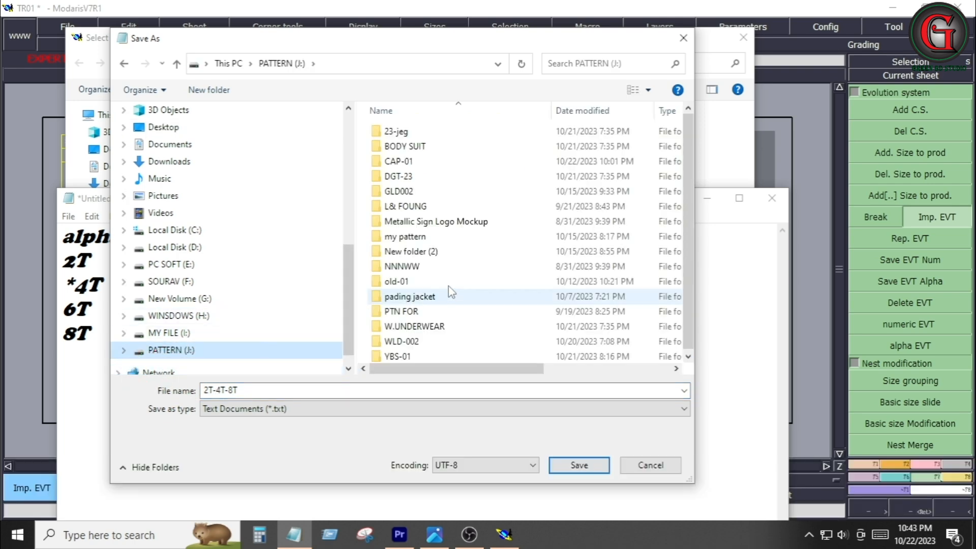
double_click(473, 251)
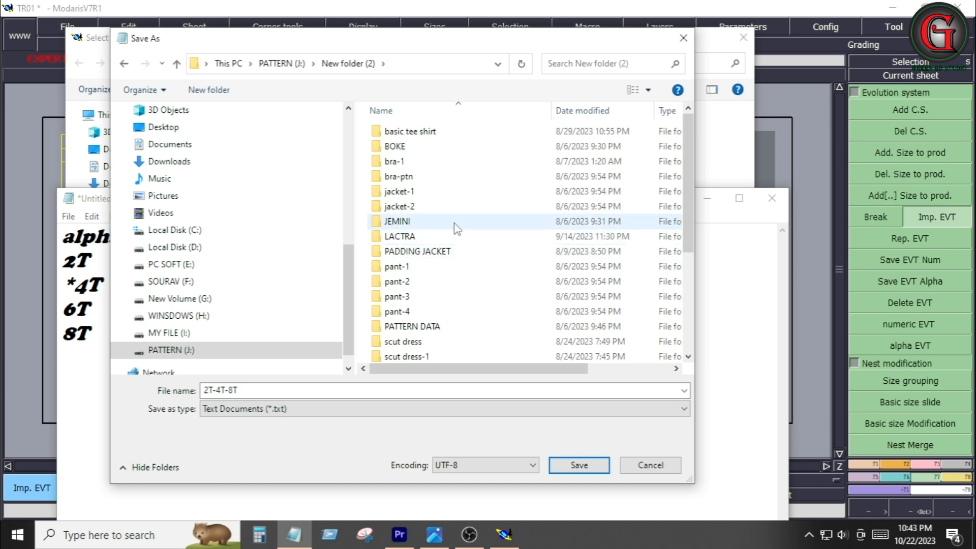
scroll(412, 316, down, 3)
double_click(407, 310)
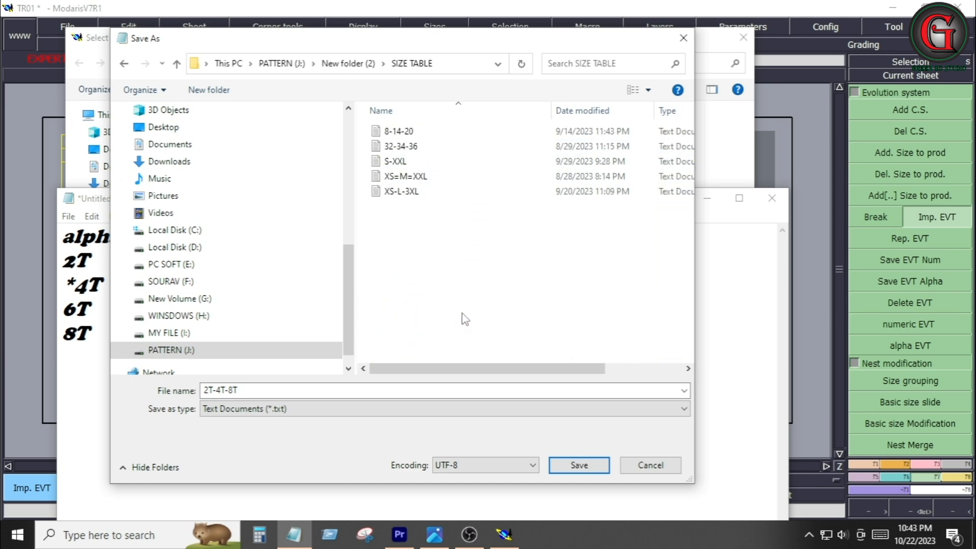
click(578, 465)
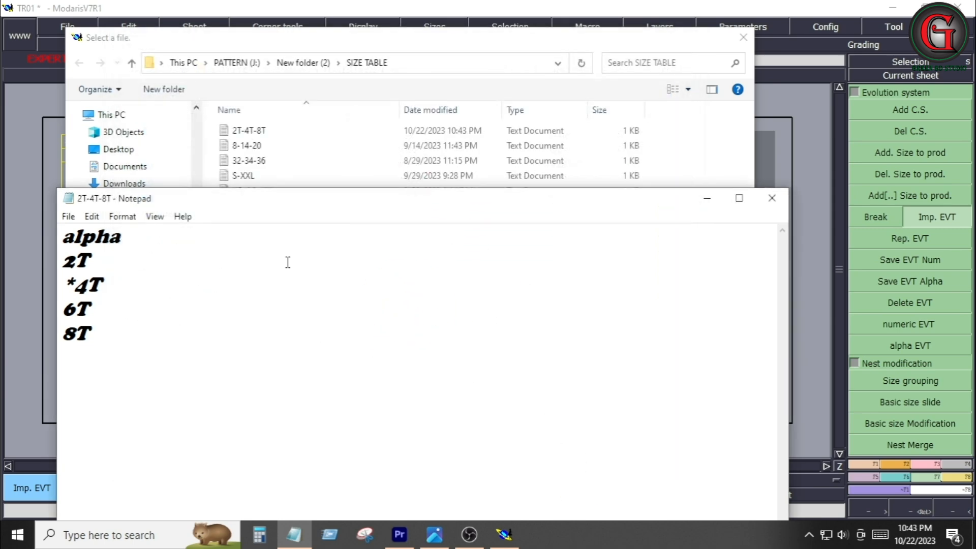
Close Notepad and import the 2T-4T-8T size file into the model
click(772, 198)
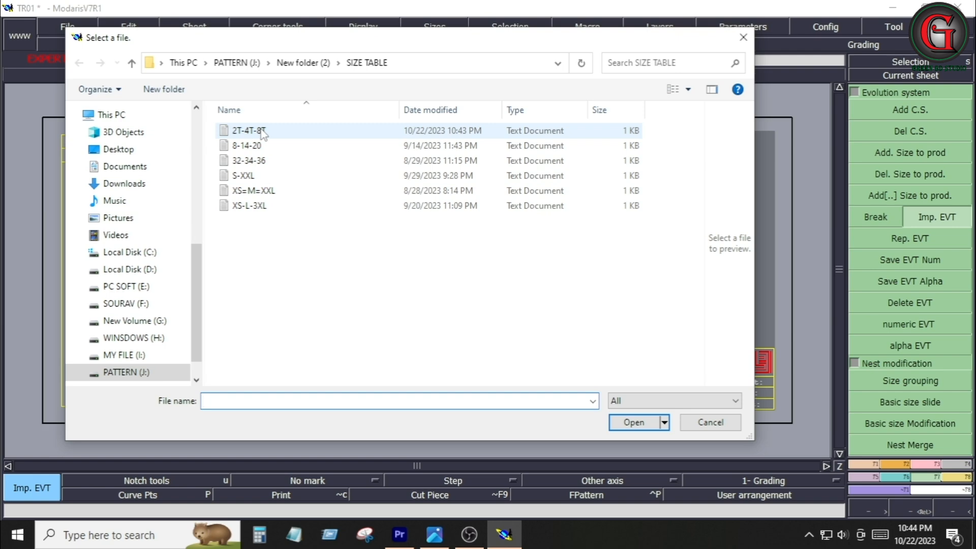
drag(261, 134, 262, 135)
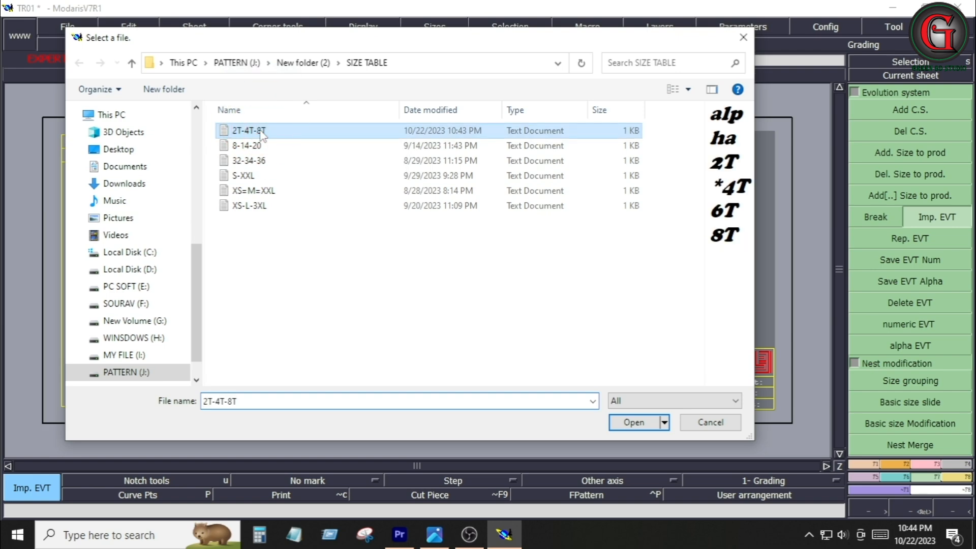
click(635, 422)
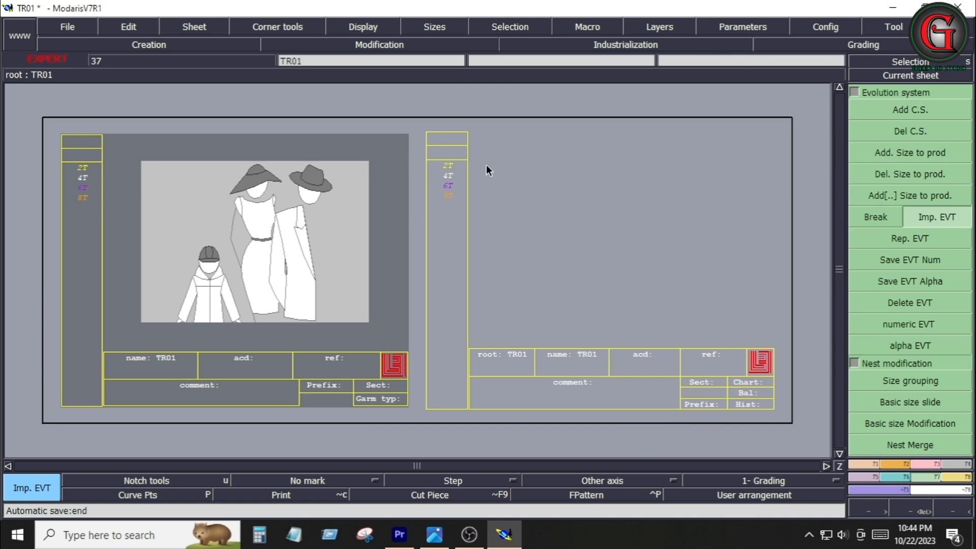
Without saving, open the model browser and create a new folder named TR01 on the Desktop, then close the browser
click(77, 28)
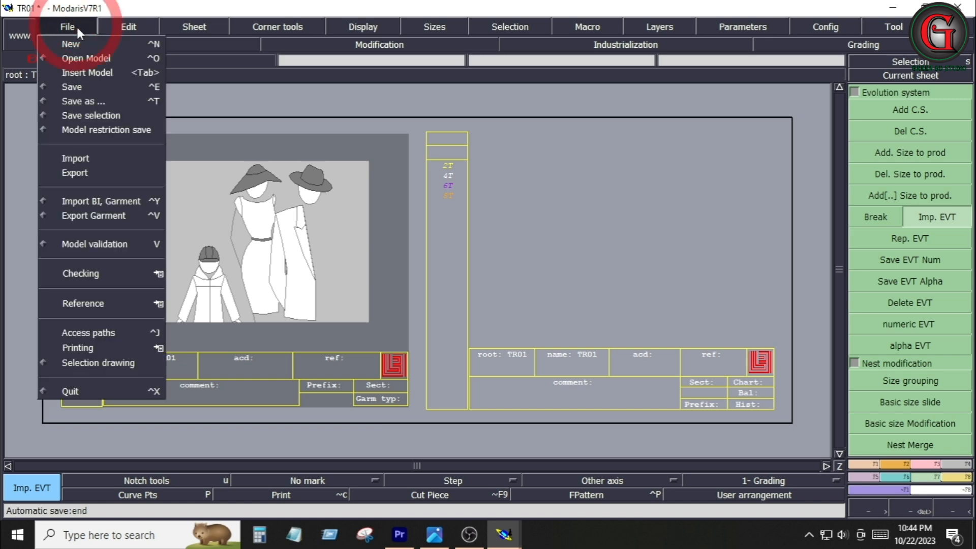
click(100, 59)
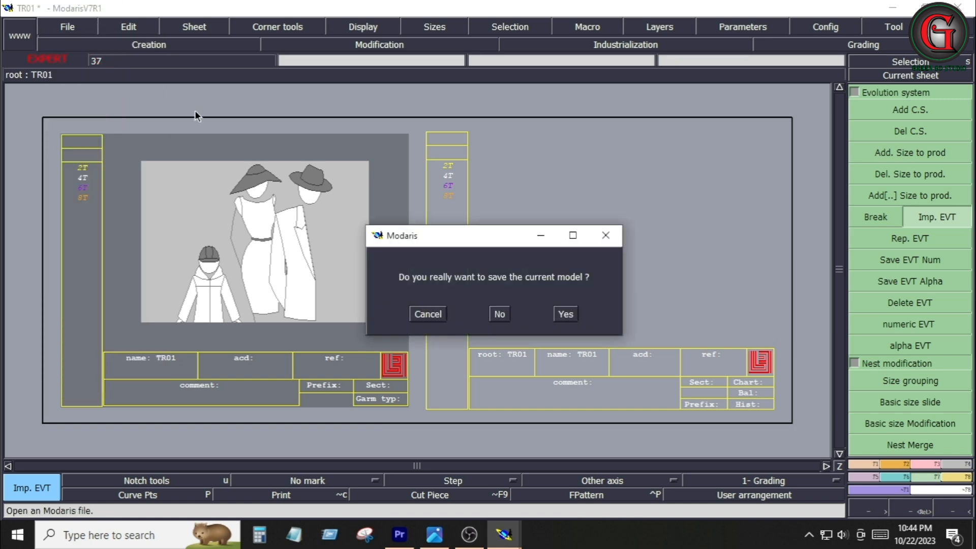
click(495, 313)
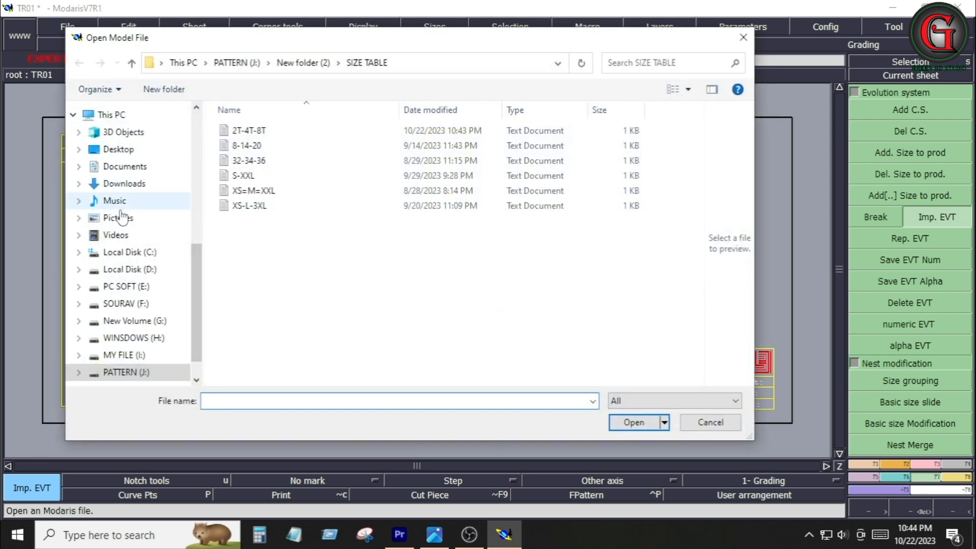
click(118, 149)
right_click(498, 348)
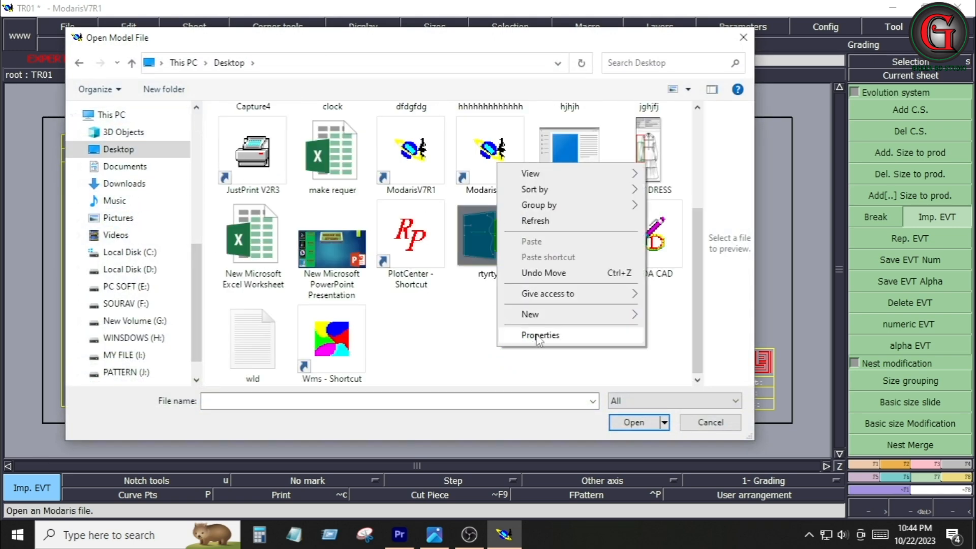
mouse_move(543, 319)
click(656, 316)
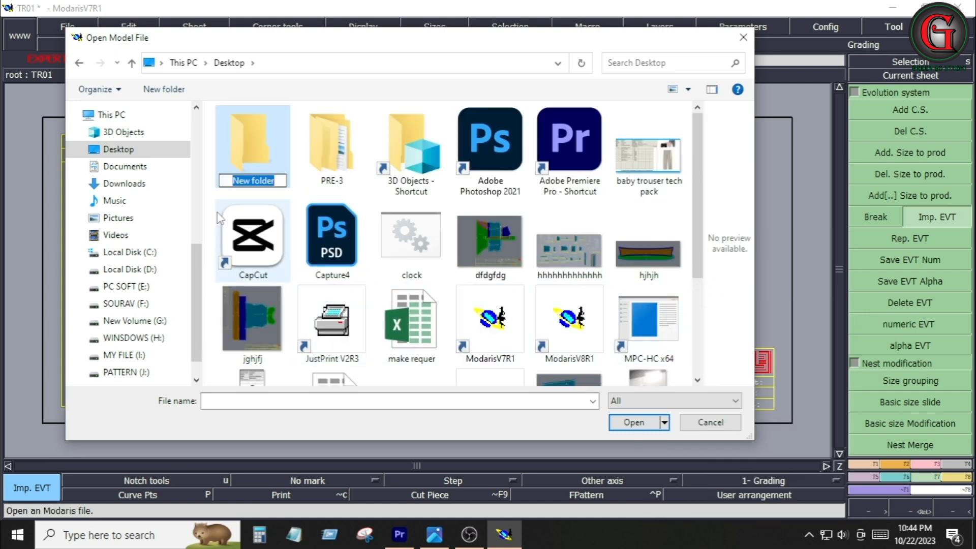
text(TR01)
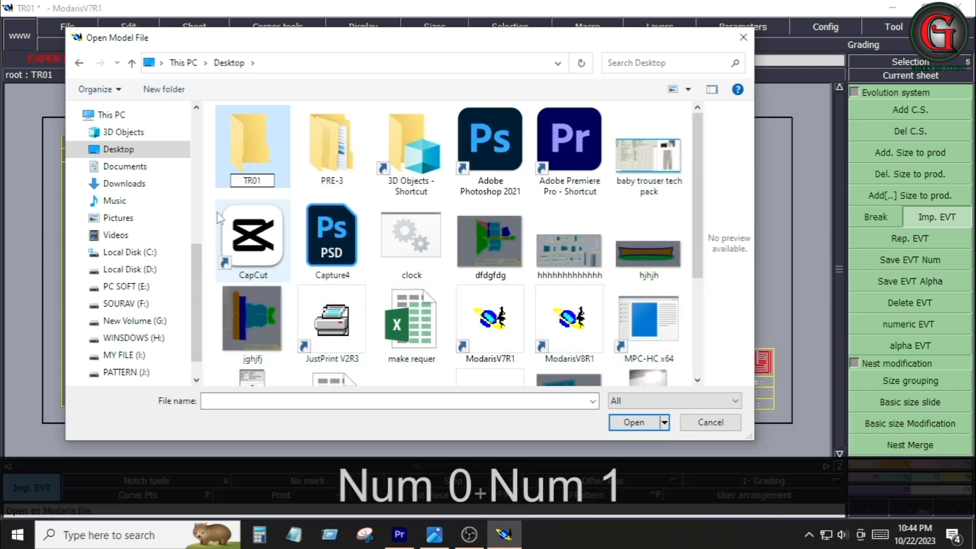
key(Return)
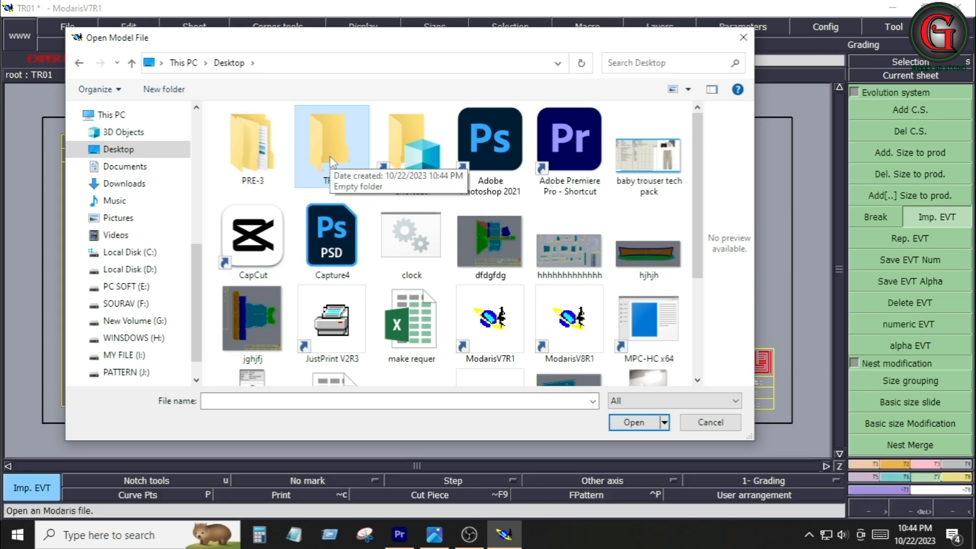
click(710, 423)
Set the access paths to the Desktop TR01 folder
click(65, 28)
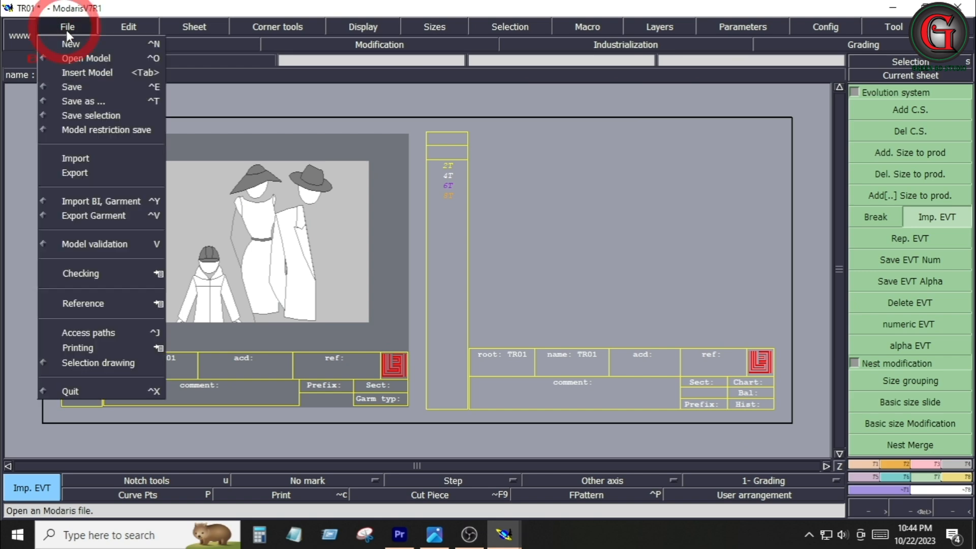
click(86, 328)
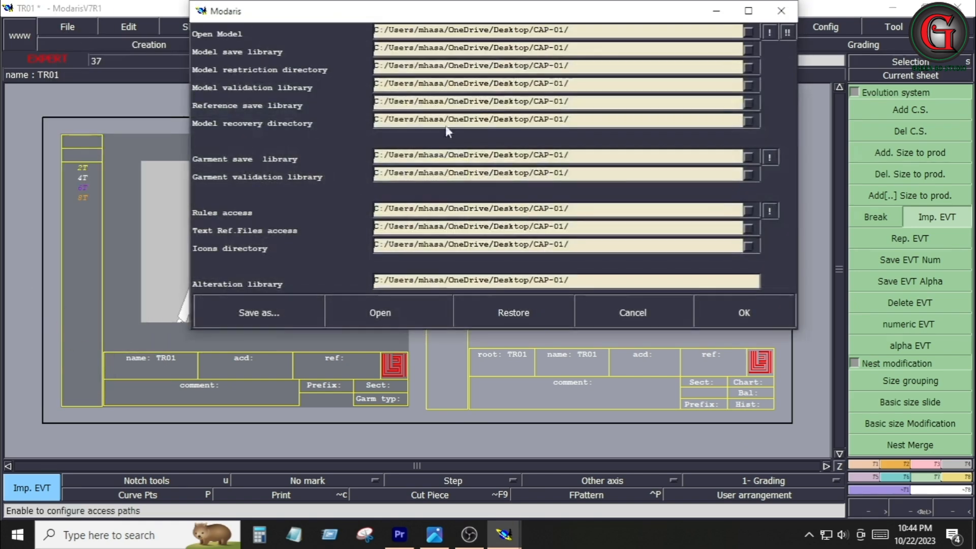
click(630, 34)
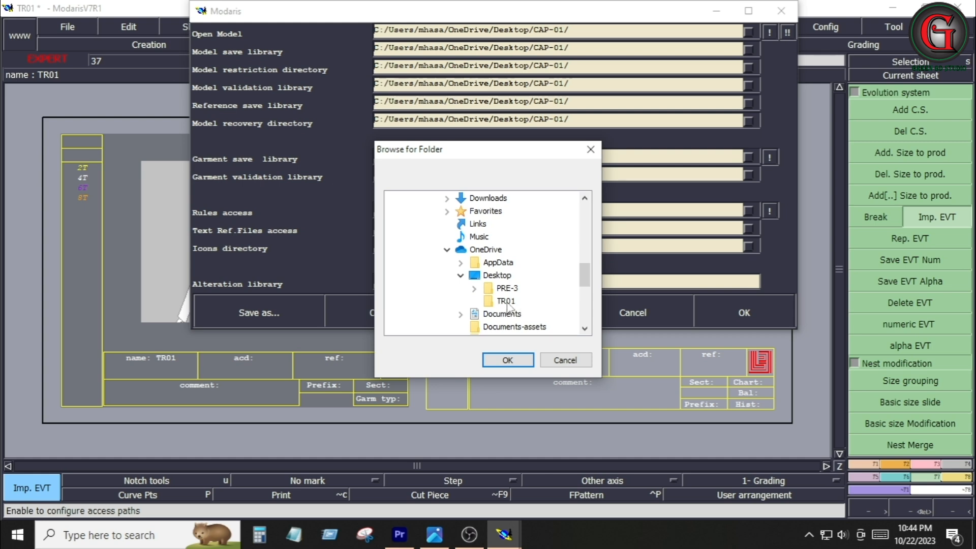
click(509, 360)
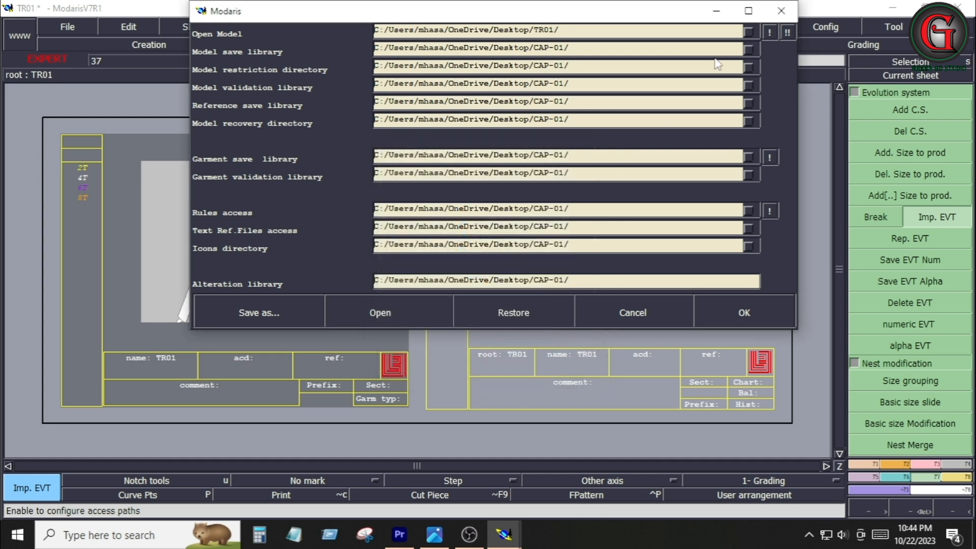
click(745, 311)
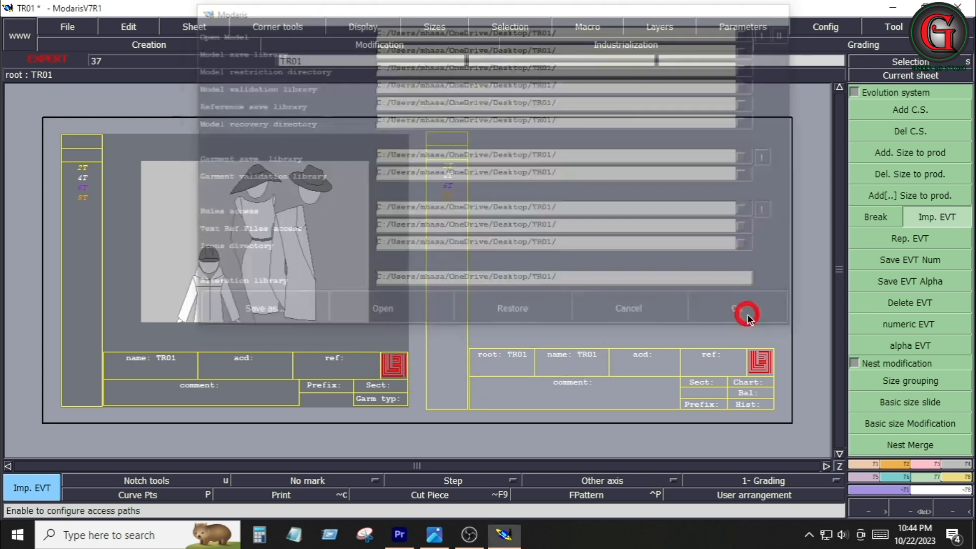
Save the TR01 model into its access path, continuing past the anomaly dialog
click(74, 29)
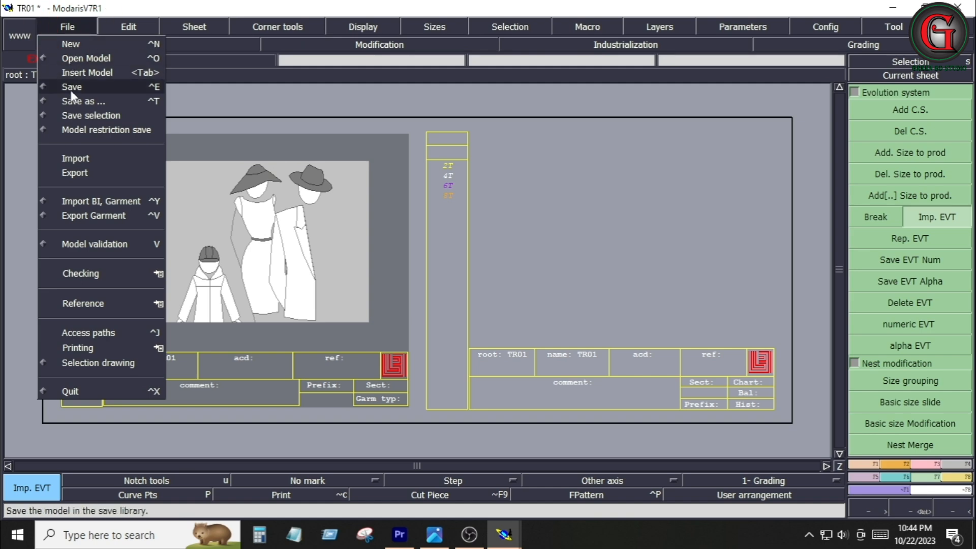
click(71, 91)
click(69, 28)
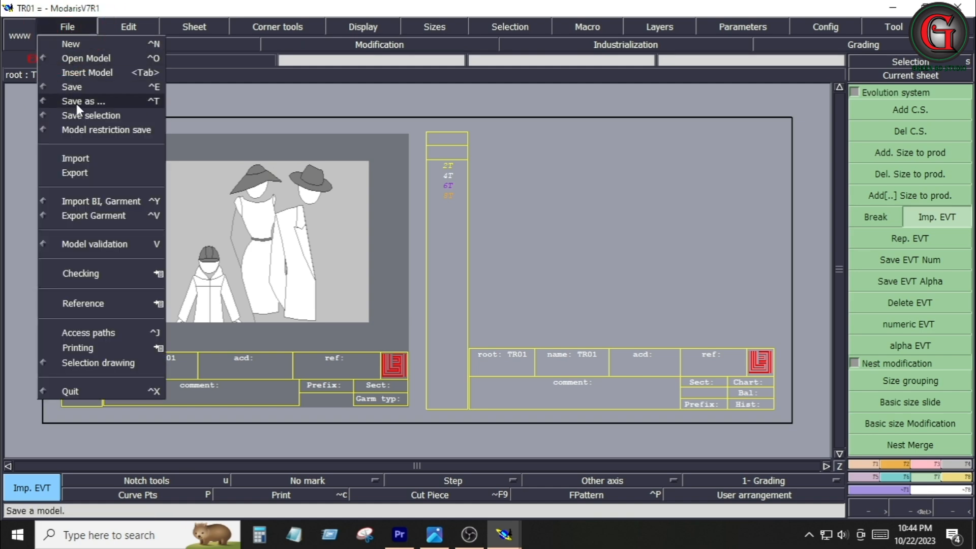
click(68, 88)
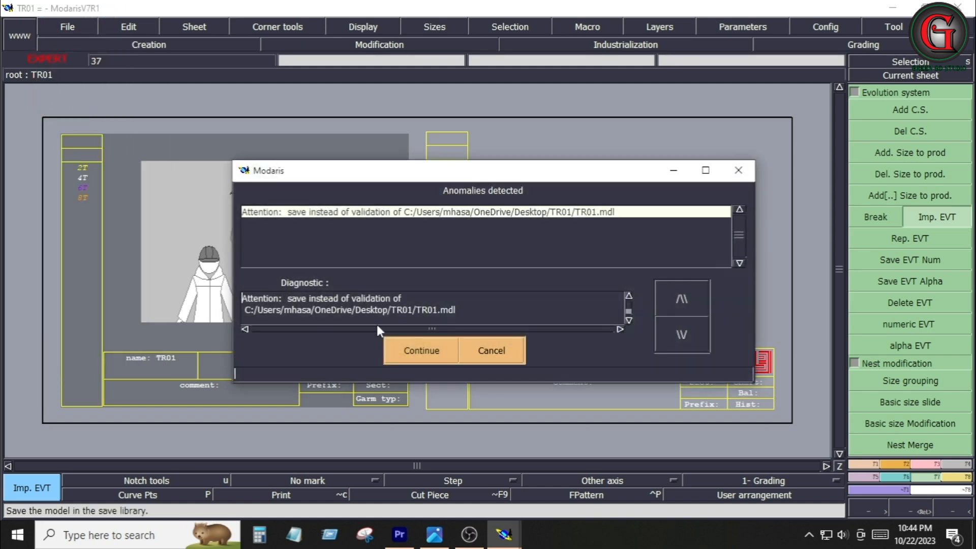
click(425, 350)
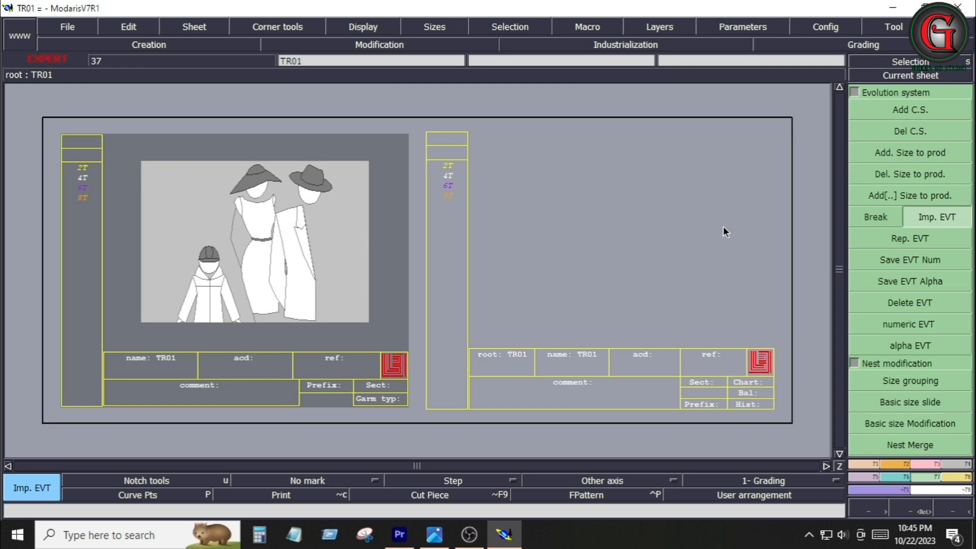
Check the trouser tech pack measurements and set the length unit to inches and 10ths
click(435, 535)
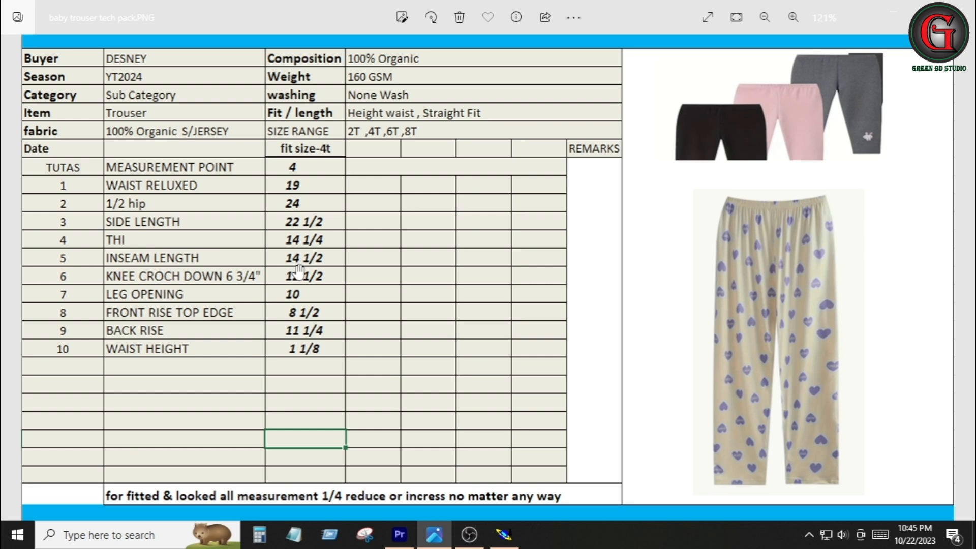
key(alt+Tab)
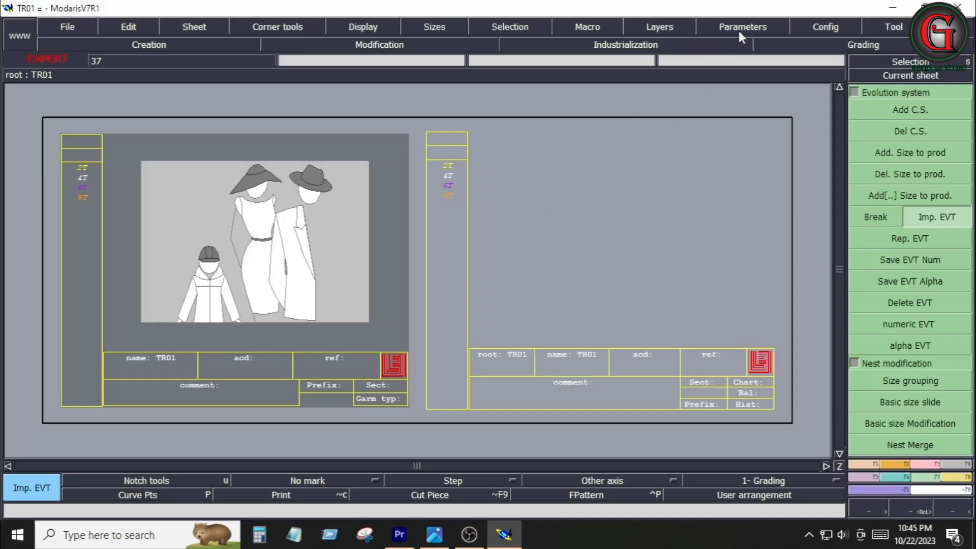
click(740, 29)
mouse_move(832, 164)
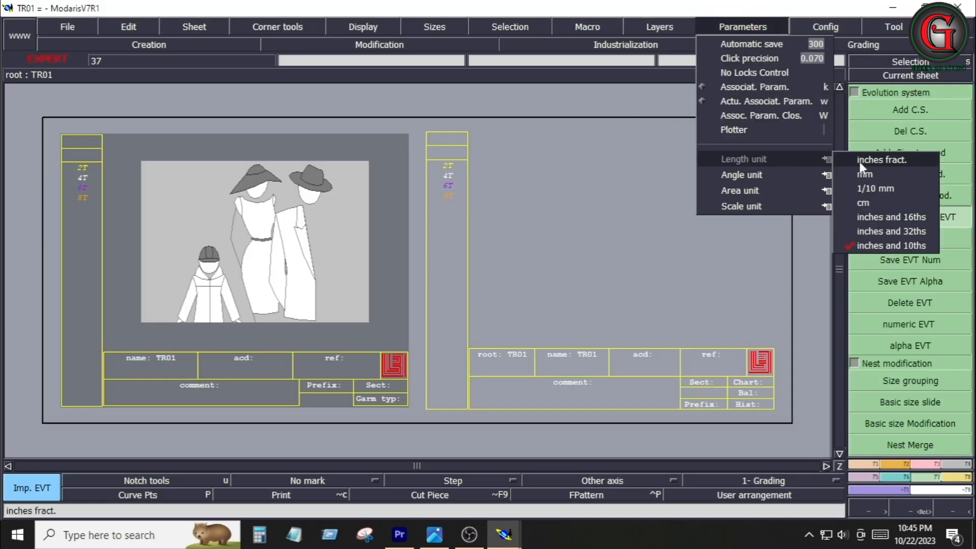
click(869, 247)
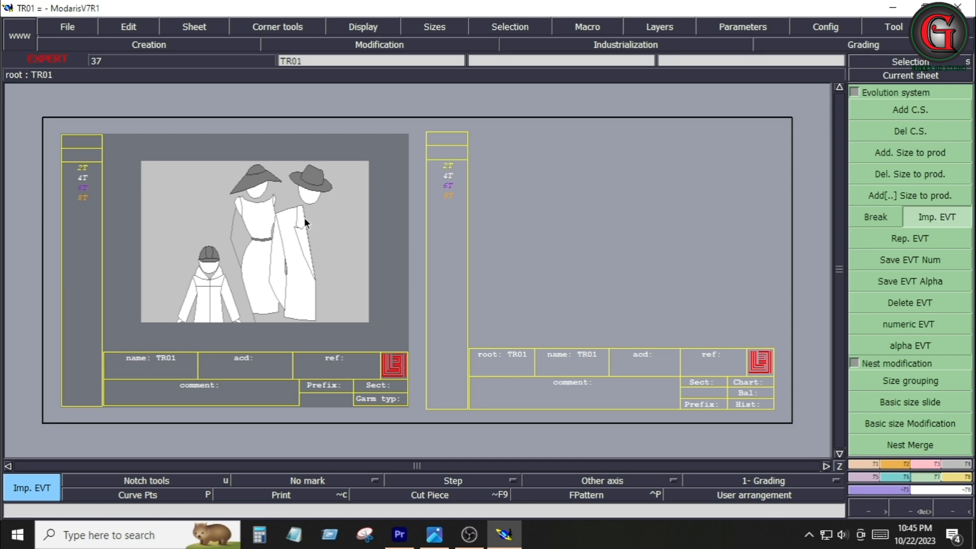
On the new sheet, draw a rectangle 22.5 inches wide and 9.125 inches high
click(576, 244)
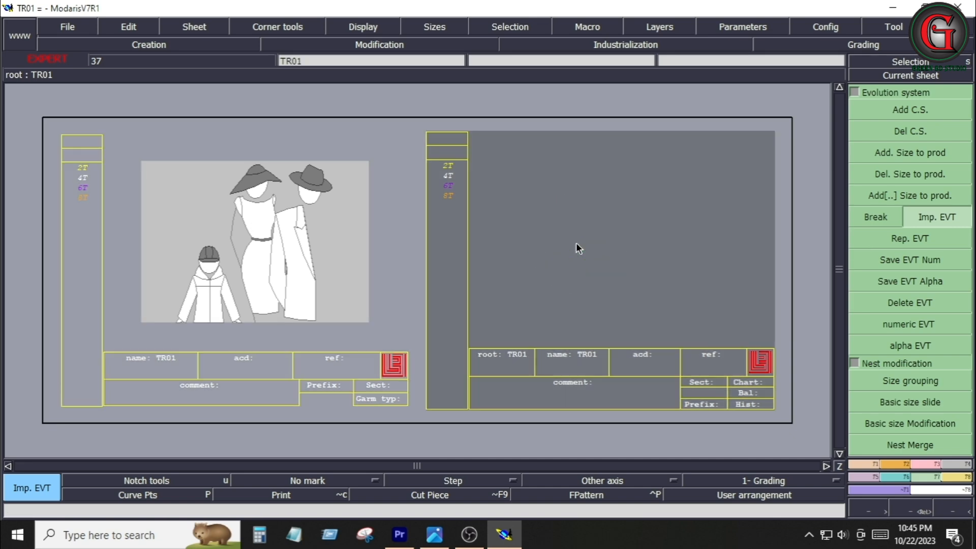
key(Home)
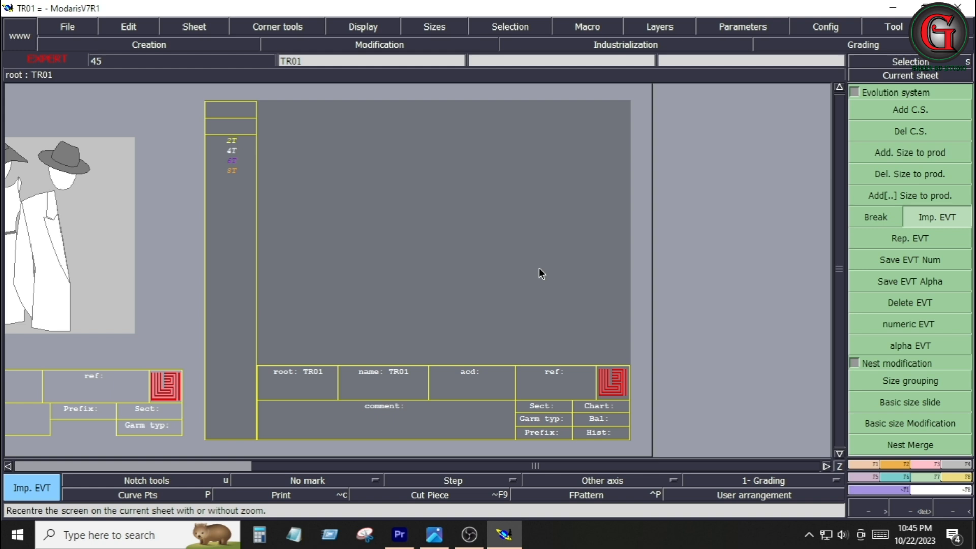
click(435, 534)
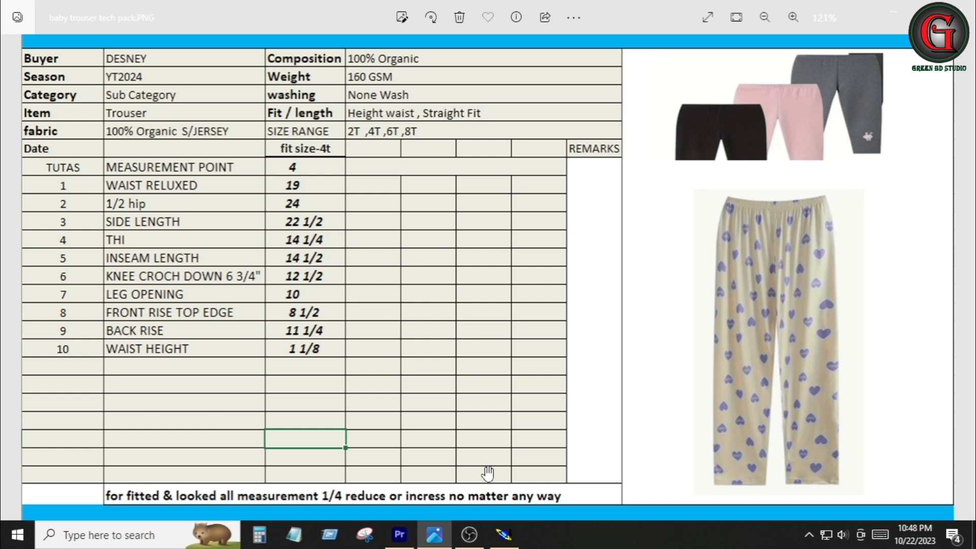
click(505, 537)
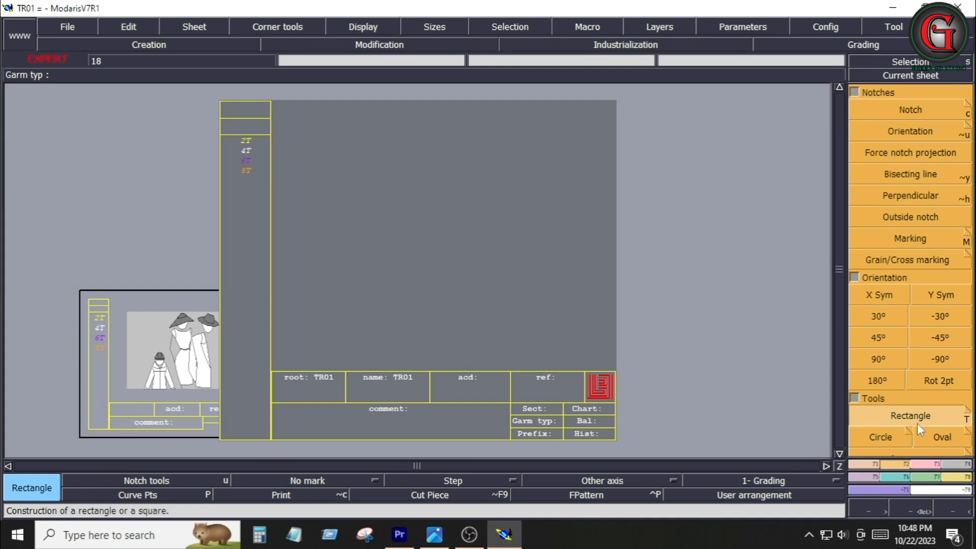
click(337, 238)
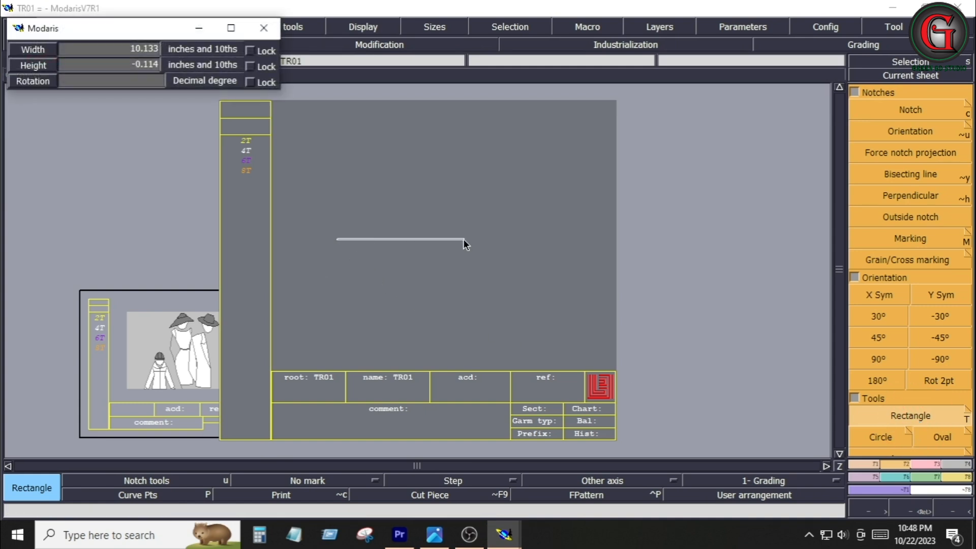
key(Down)
key(Down)
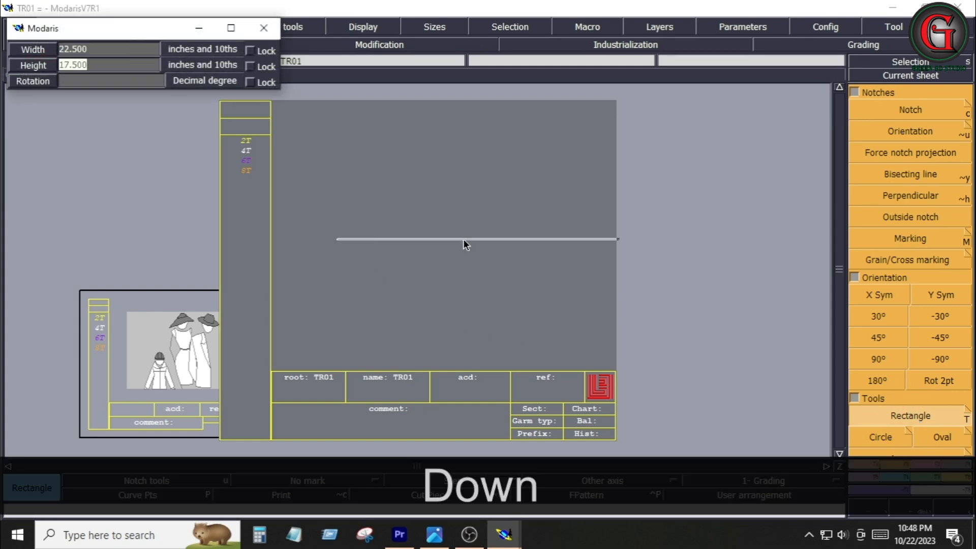
text(9.)
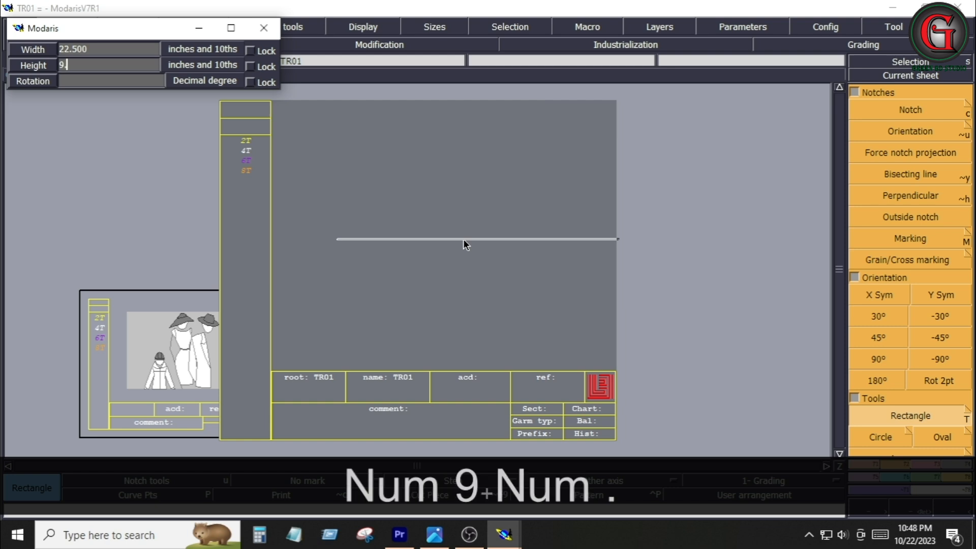
text(125)
key(Return)
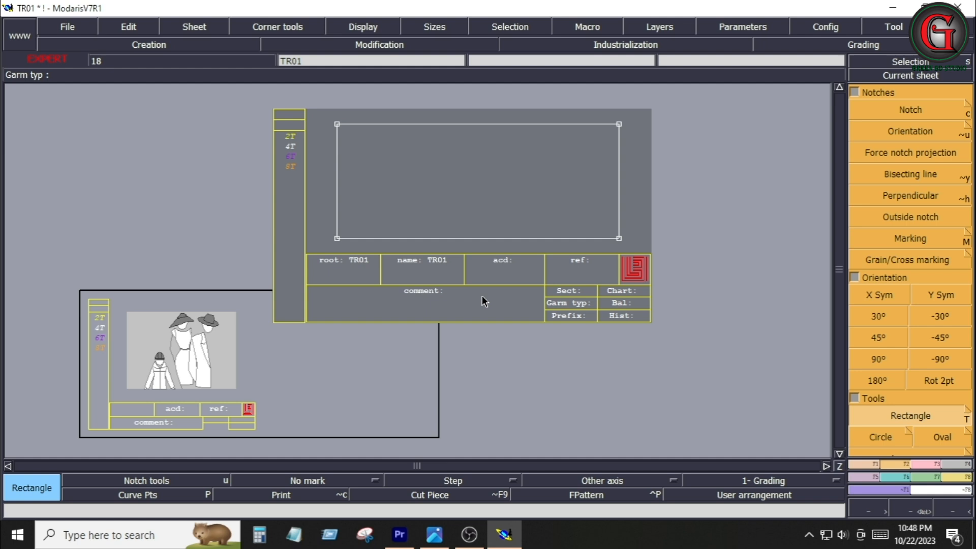
Divide the rectangle's right side into 2 segments with Sequence division and insert the midpoint into that line
key(Home)
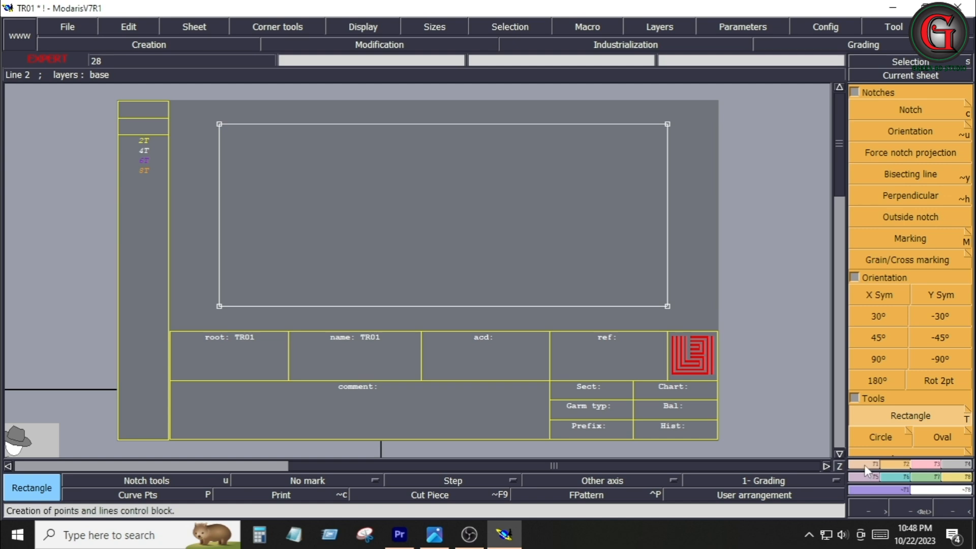
key(F1)
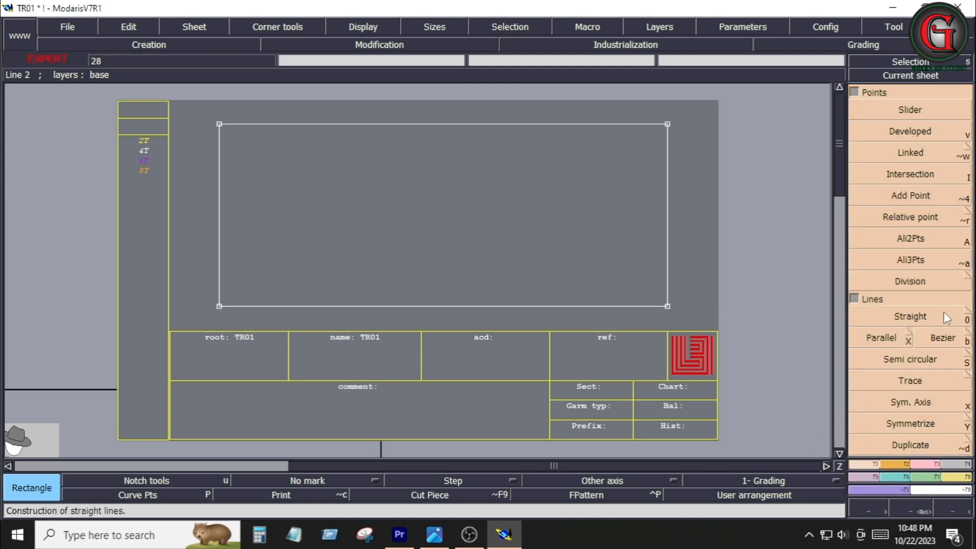
scroll(944, 313, down, 2)
click(910, 369)
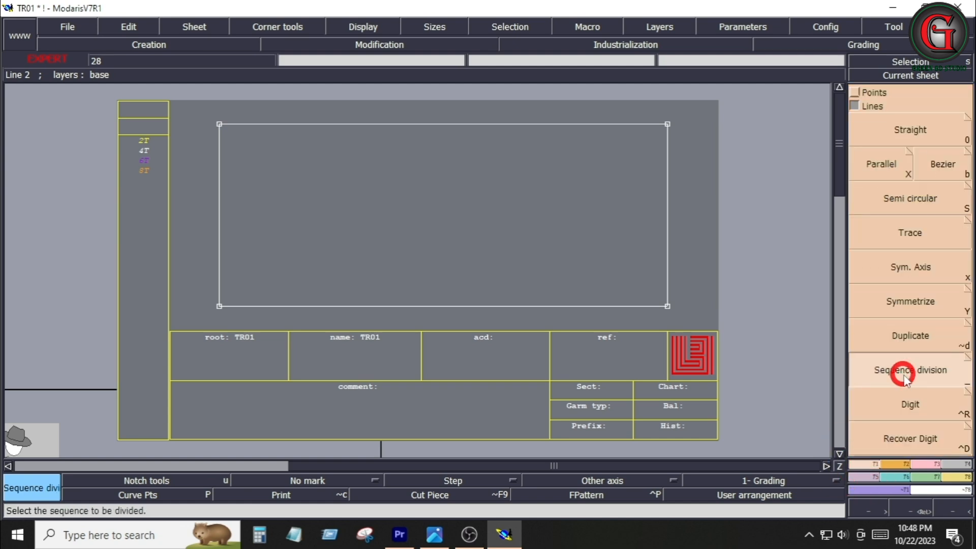
click(668, 307)
click(668, 125)
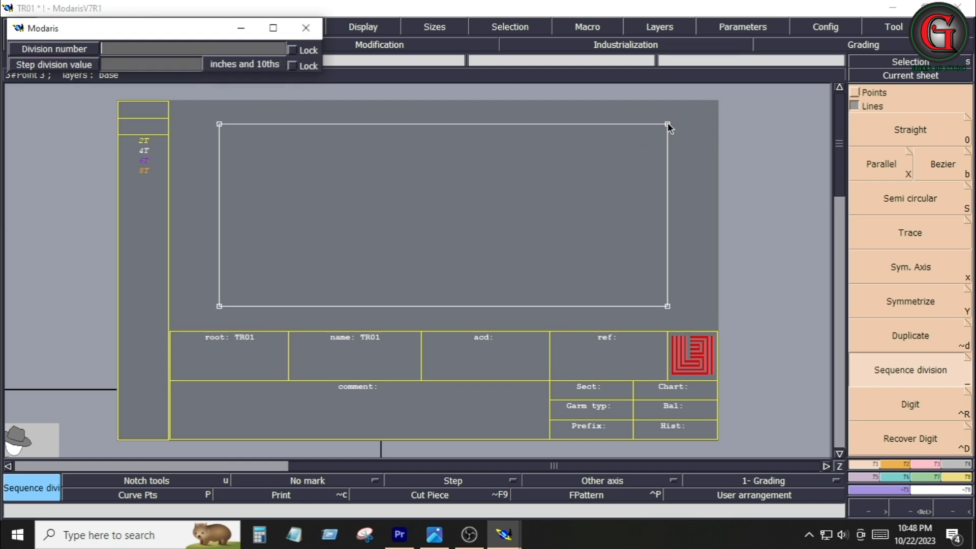
text(2)
key(Return)
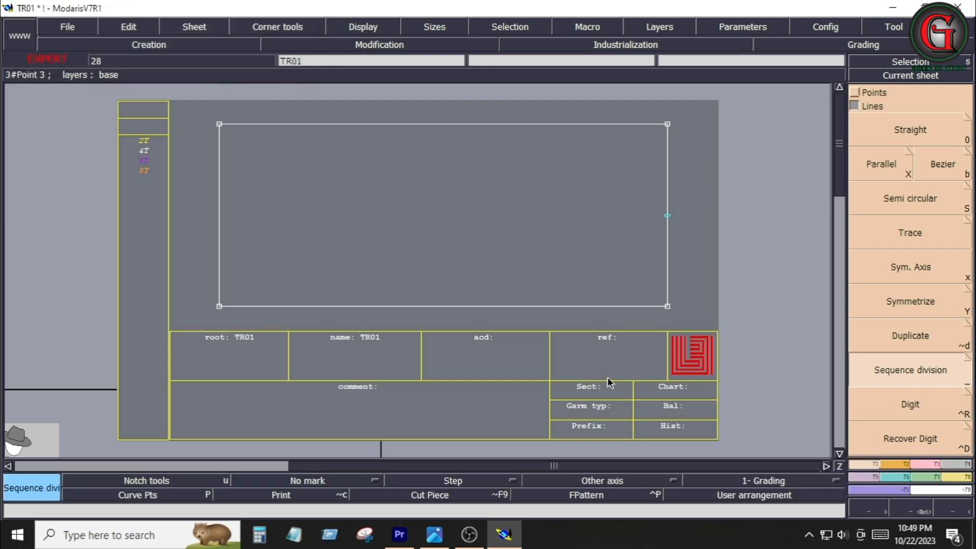
key(alt+7)
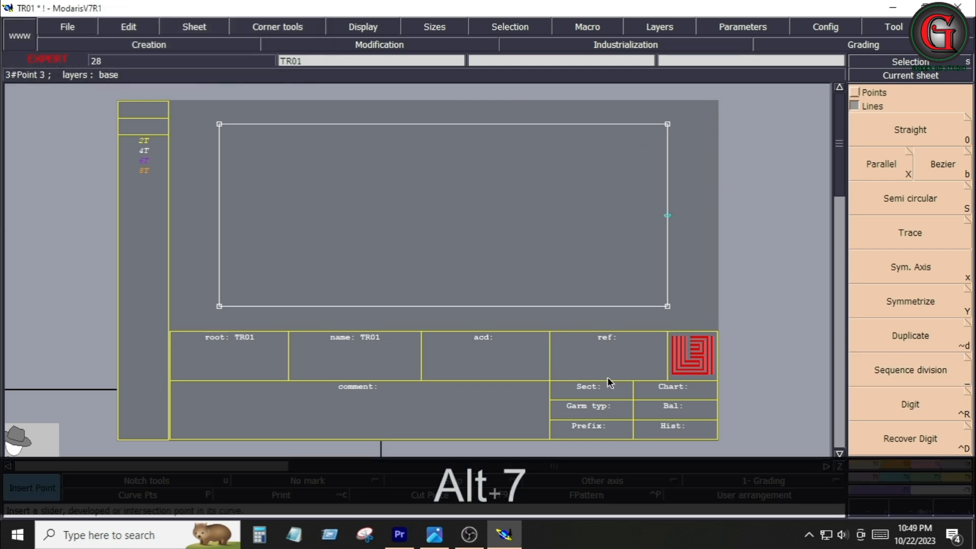
click(667, 215)
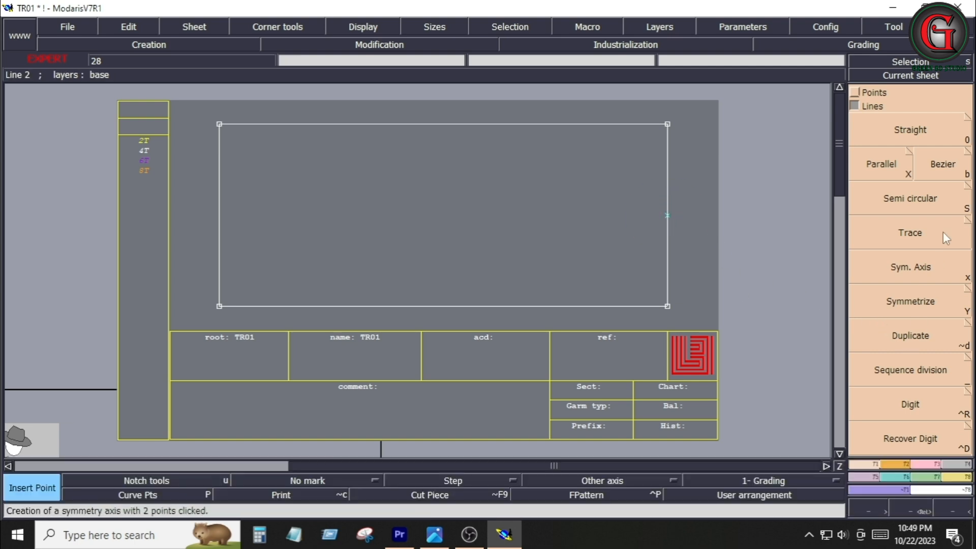
Draw a Bezier line across the rectangle from the right side's midpoint to the left side
click(946, 166)
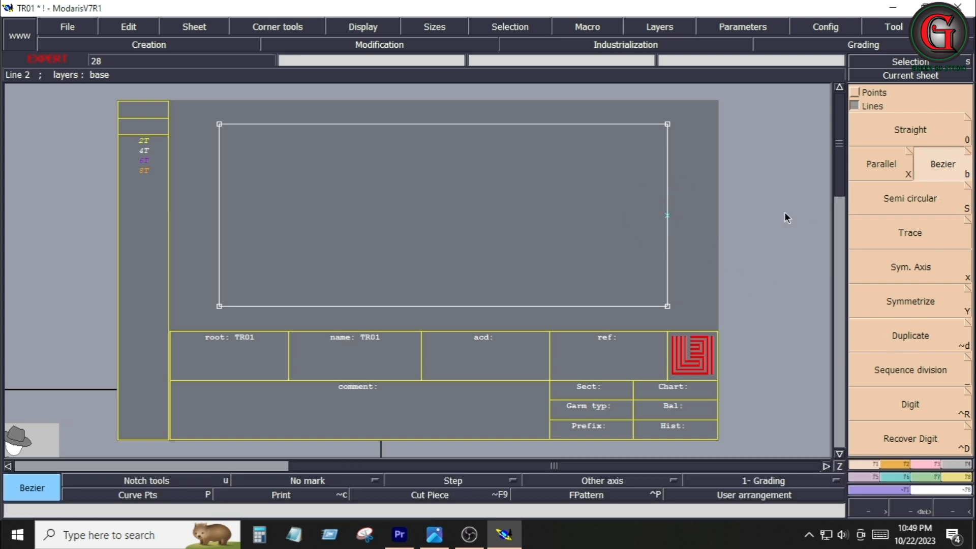
click(667, 216)
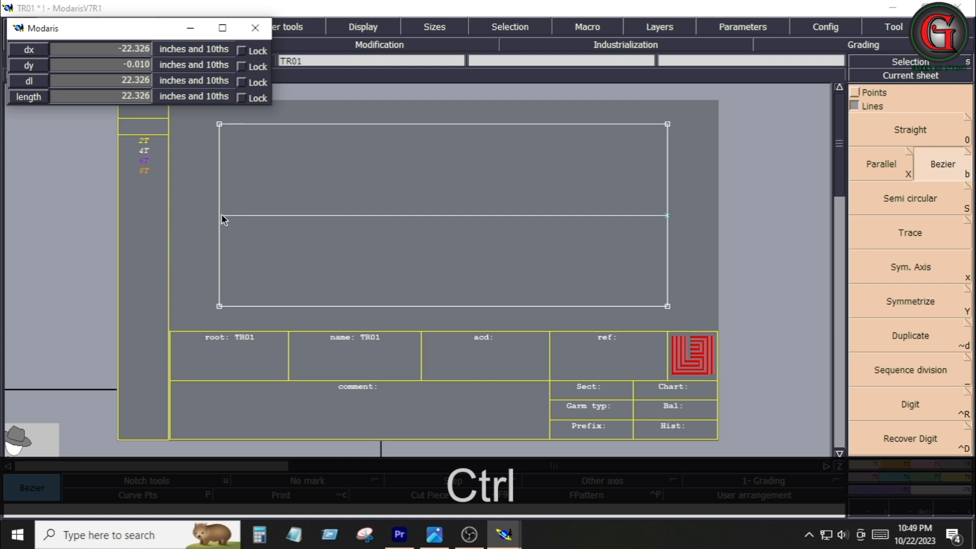
click(219, 215)
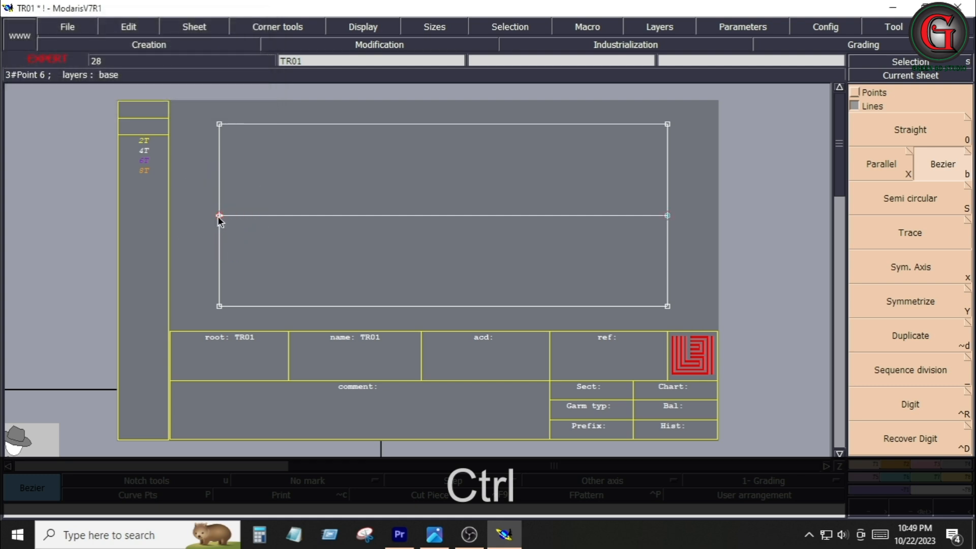
key(alt+7)
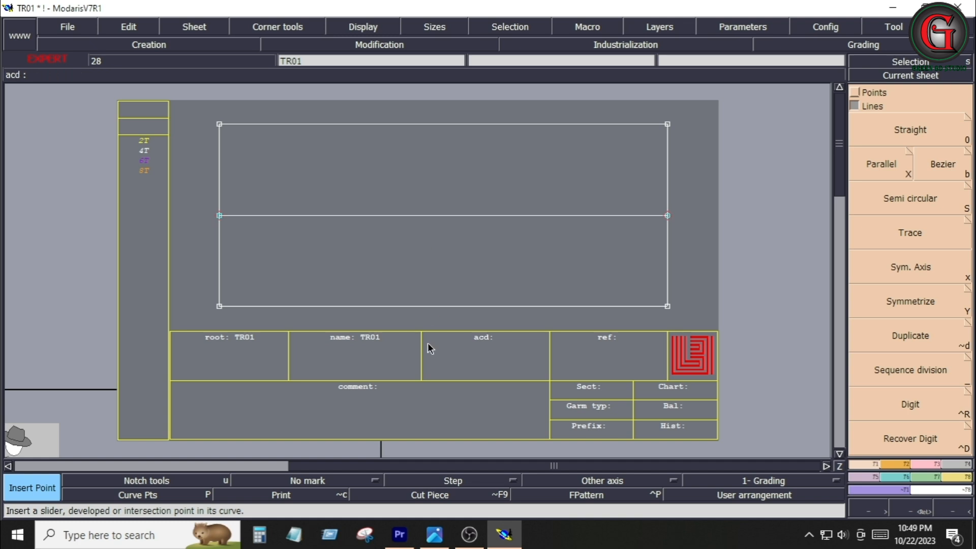
Draw a vertical line parallel to the rectangle's right side at a distance of 8.5 inches
click(434, 536)
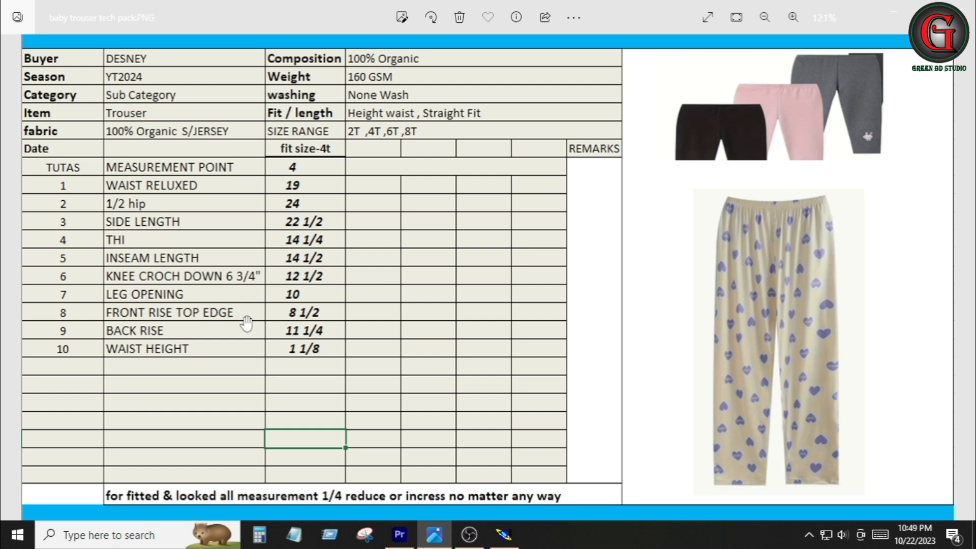
click(504, 535)
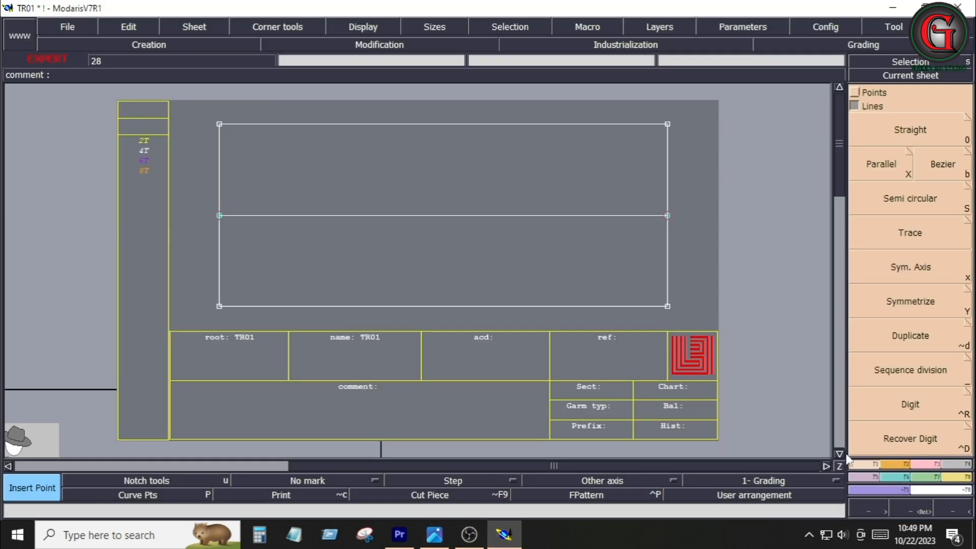
click(881, 173)
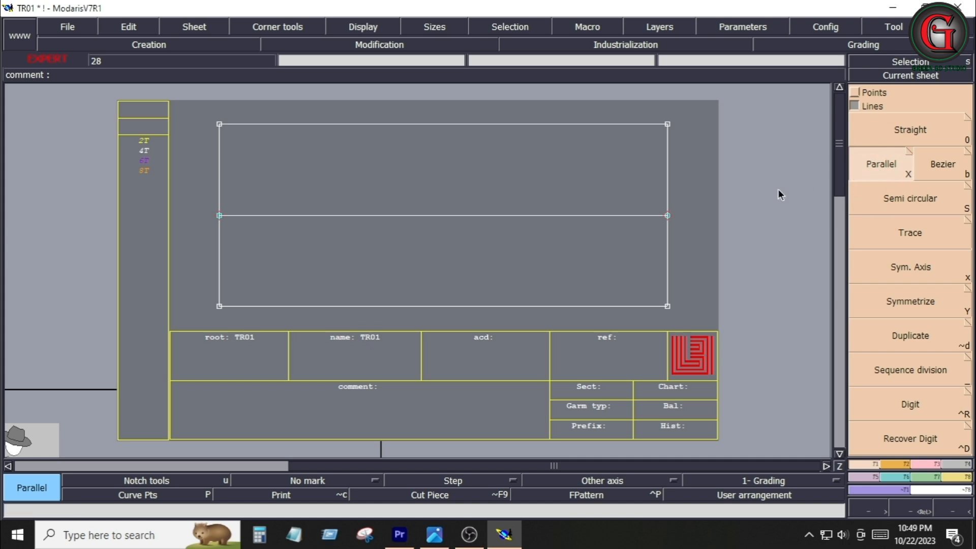
drag(669, 242, 564, 259)
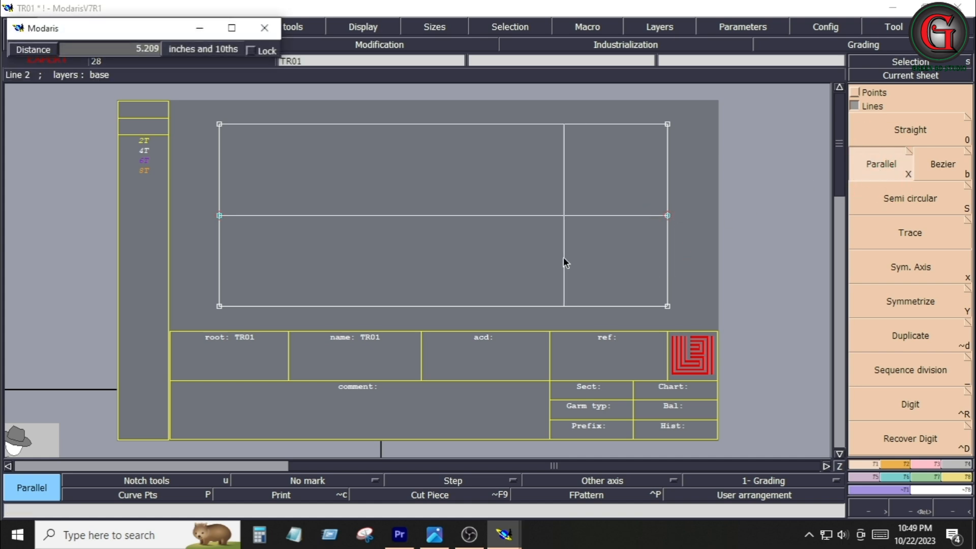
key(Down)
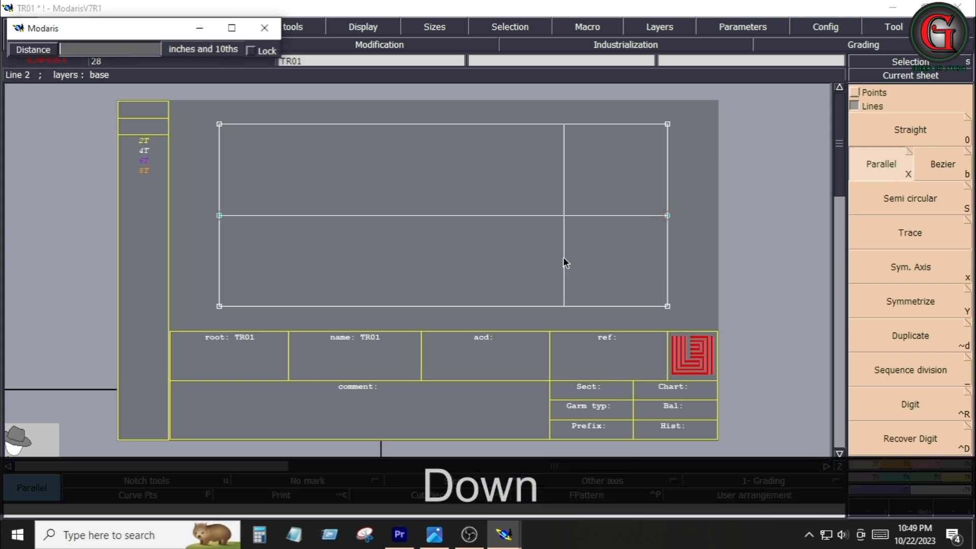
text(8.5)
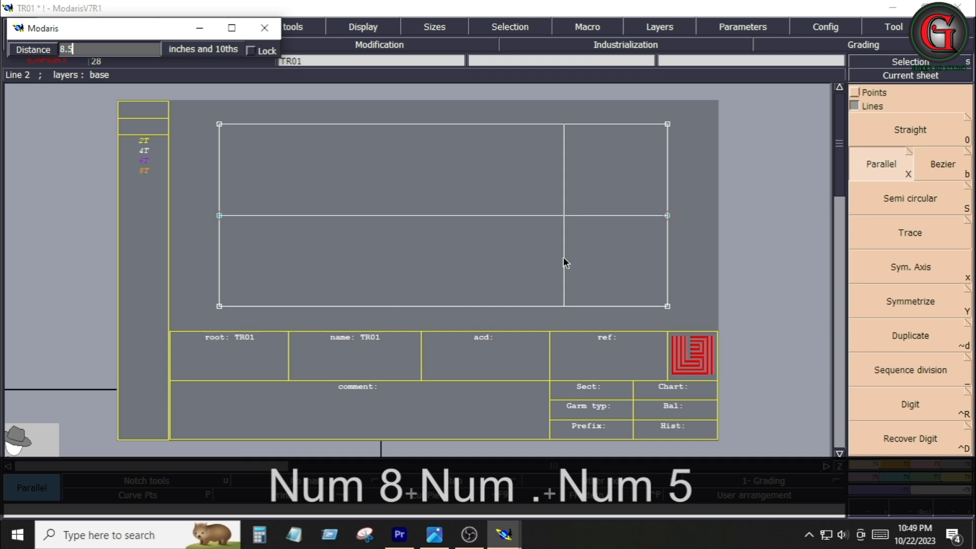
key(Return)
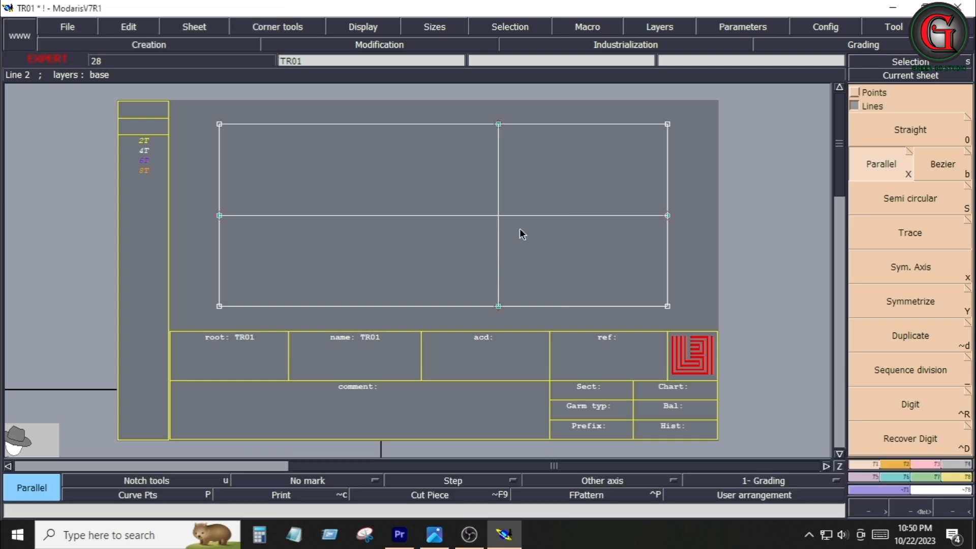
Draw a second vertical parallel line 6.75 inches to the left of the 8.5-inch line
click(442, 538)
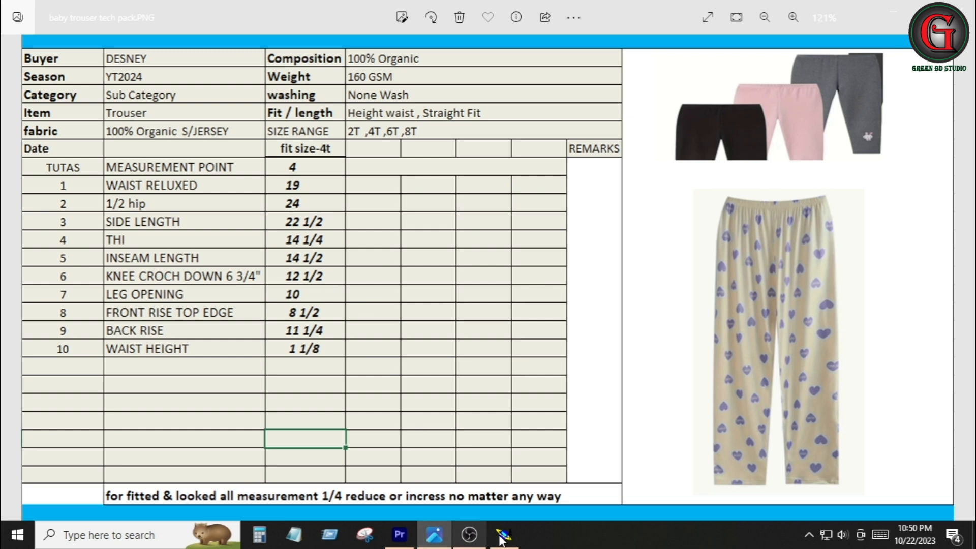
click(519, 535)
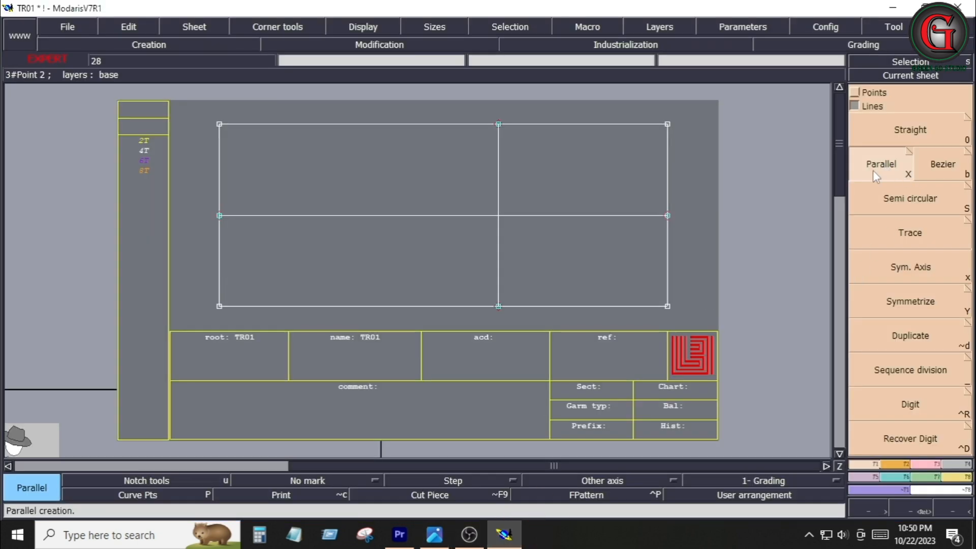
click(499, 235)
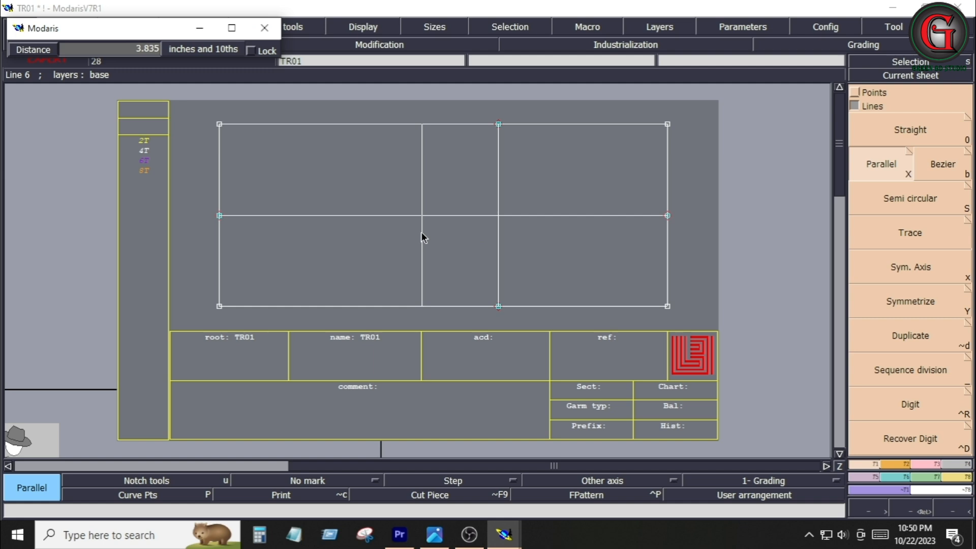
text(6.)
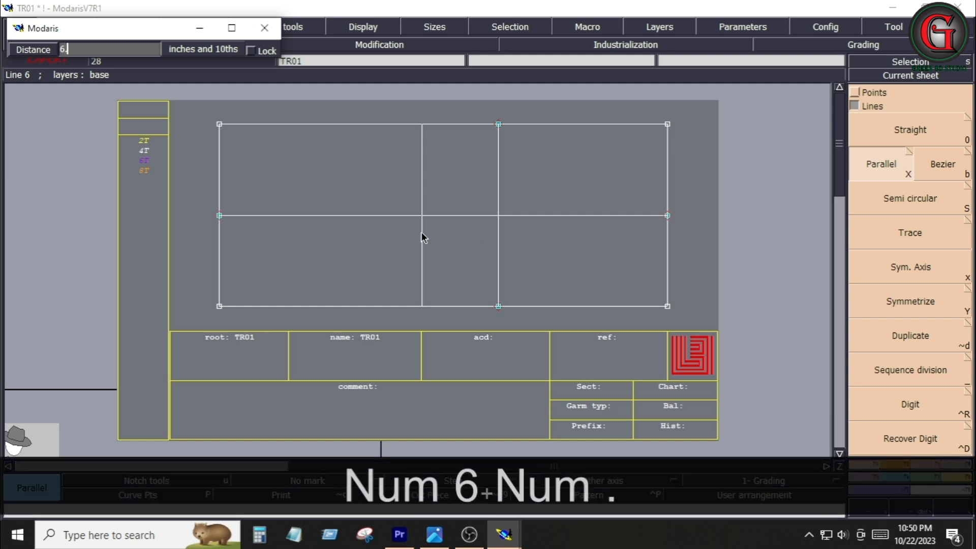
text(75)
key(Return)
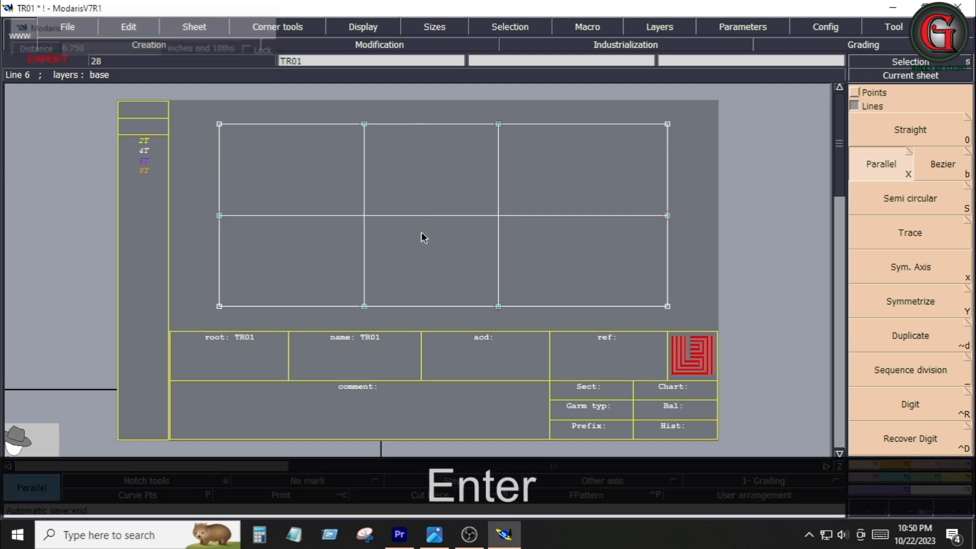
key(alt+Tab)
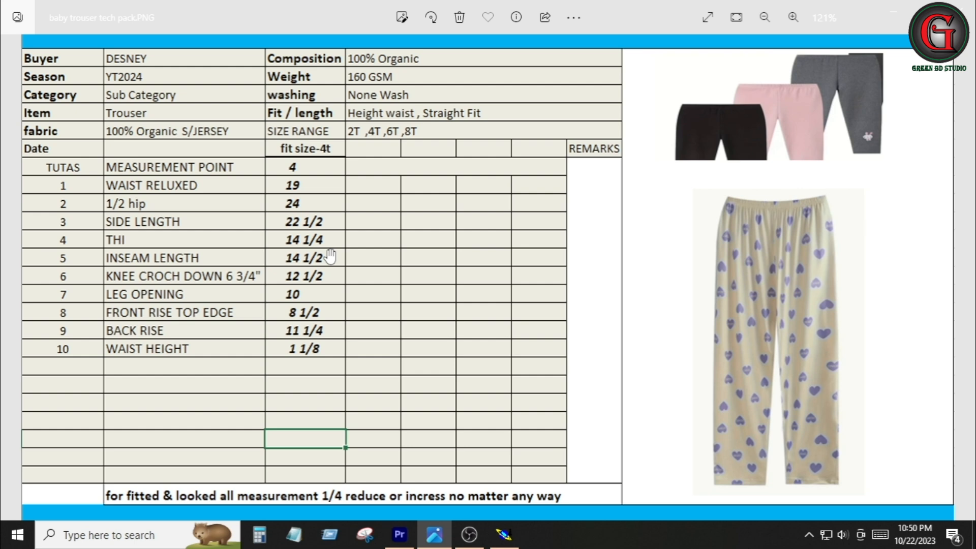
click(503, 534)
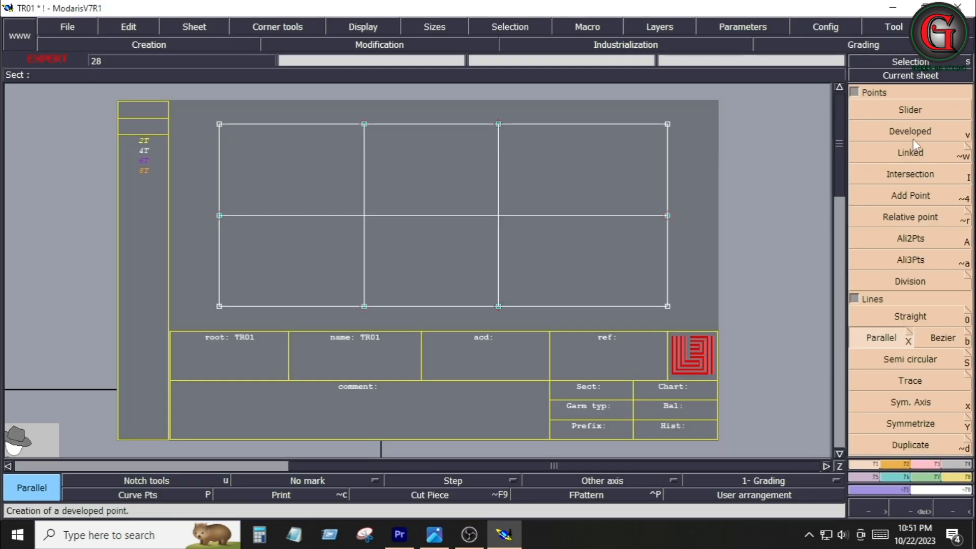
click(913, 137)
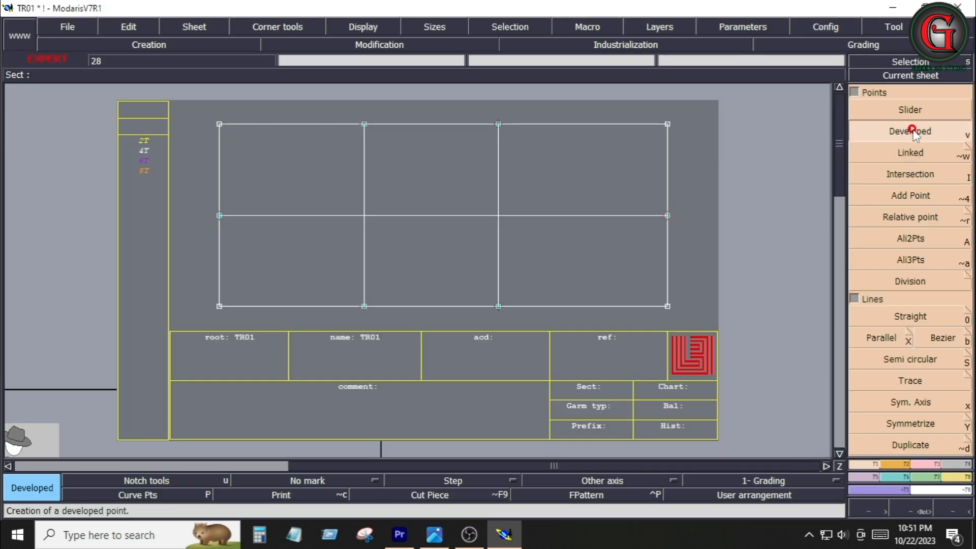
click(496, 216)
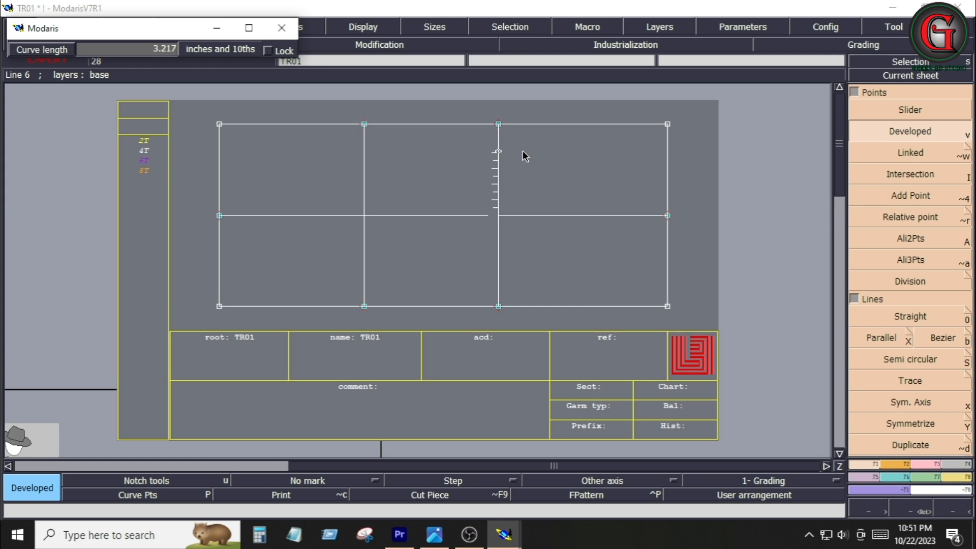
key(ctrl+z)
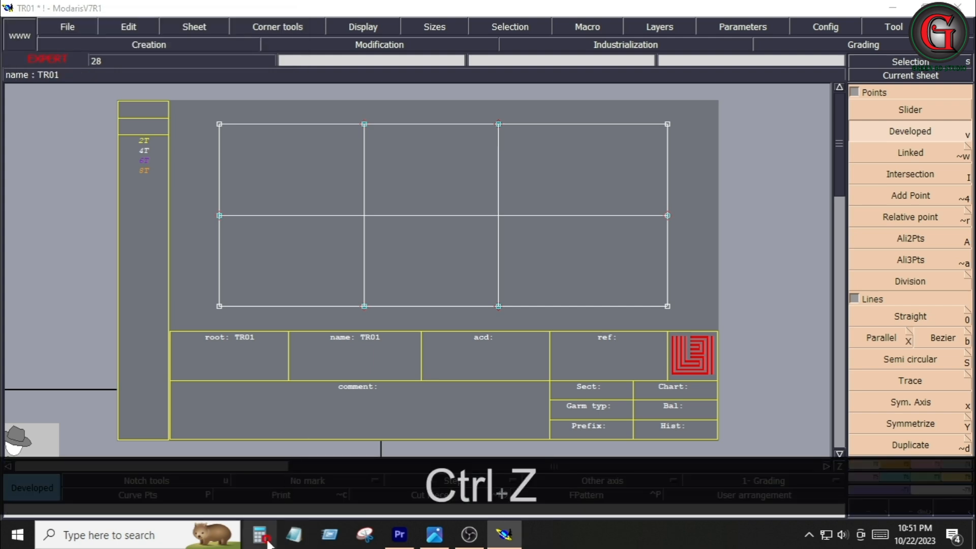
Open the Calculator and divide 7.128 by 2
click(266, 542)
click(136, 336)
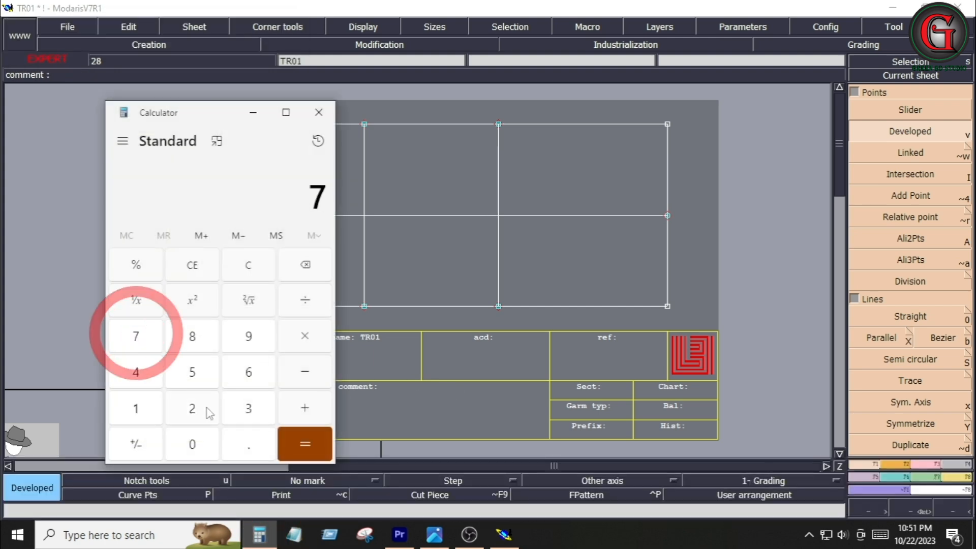
click(252, 444)
text(128)
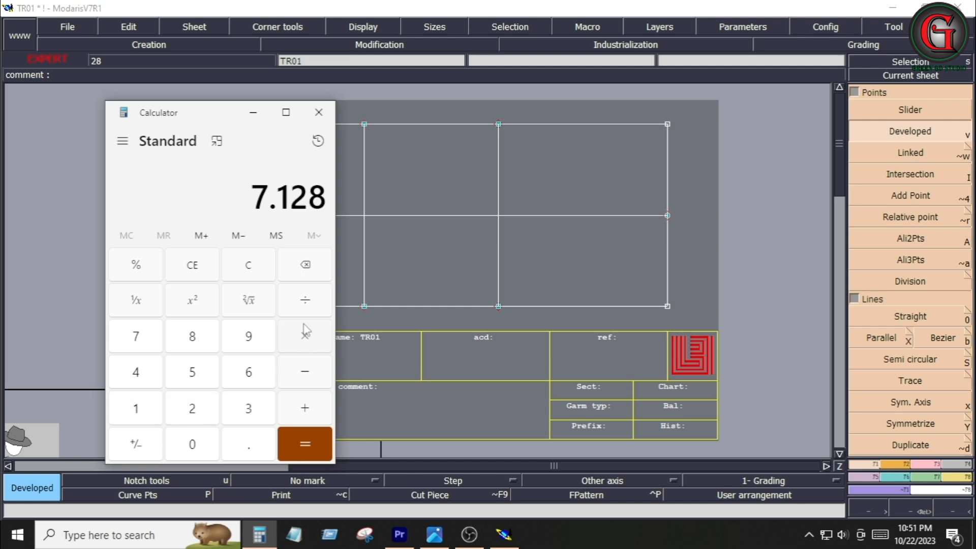
click(305, 300)
click(198, 409)
click(304, 445)
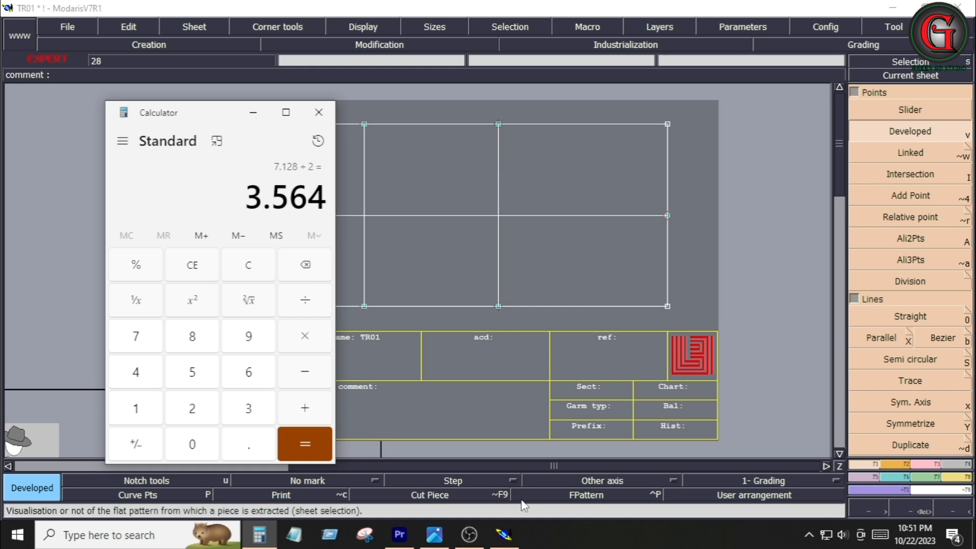
Place a developed point 3.625 inches above the horizontal centre line on the 8.5-inch vertical line
click(504, 535)
click(516, 173)
text(3)
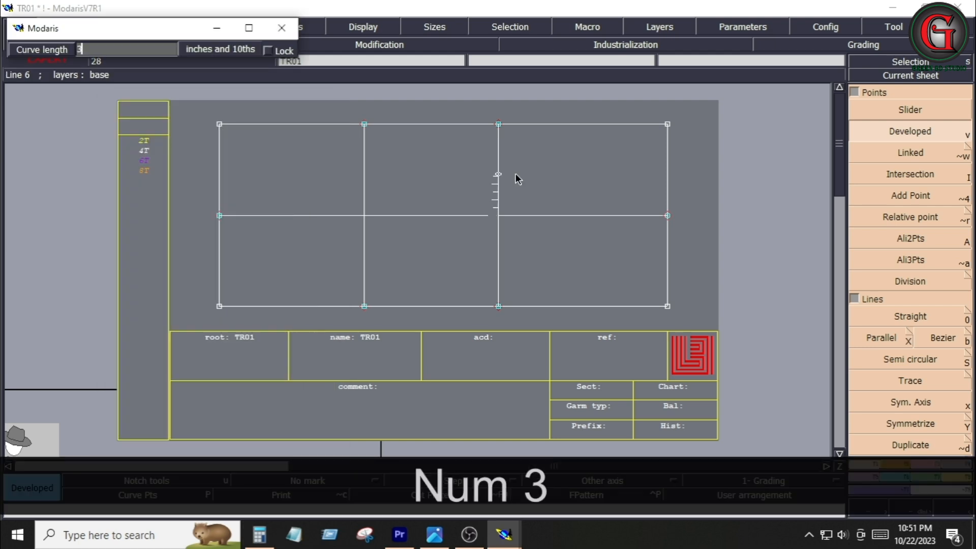
text(.625)
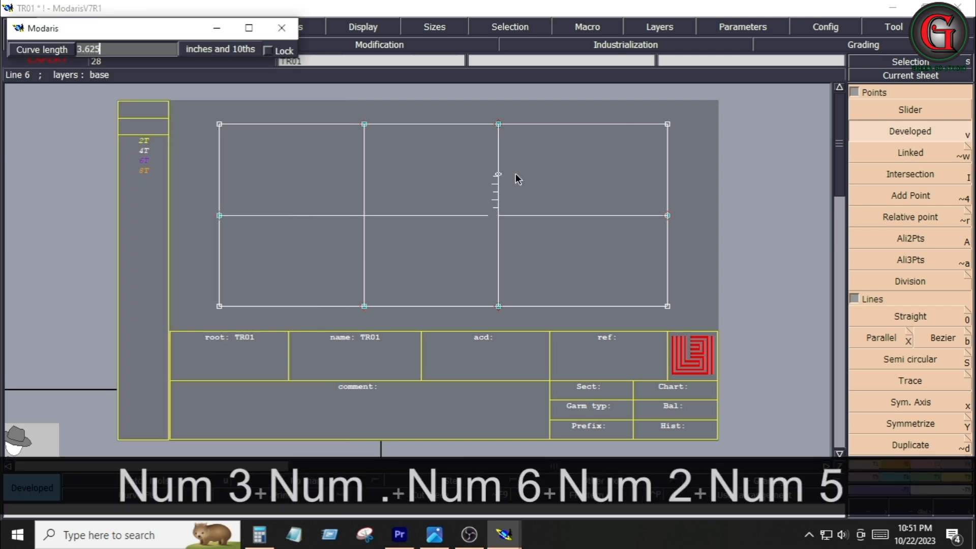
key(Return)
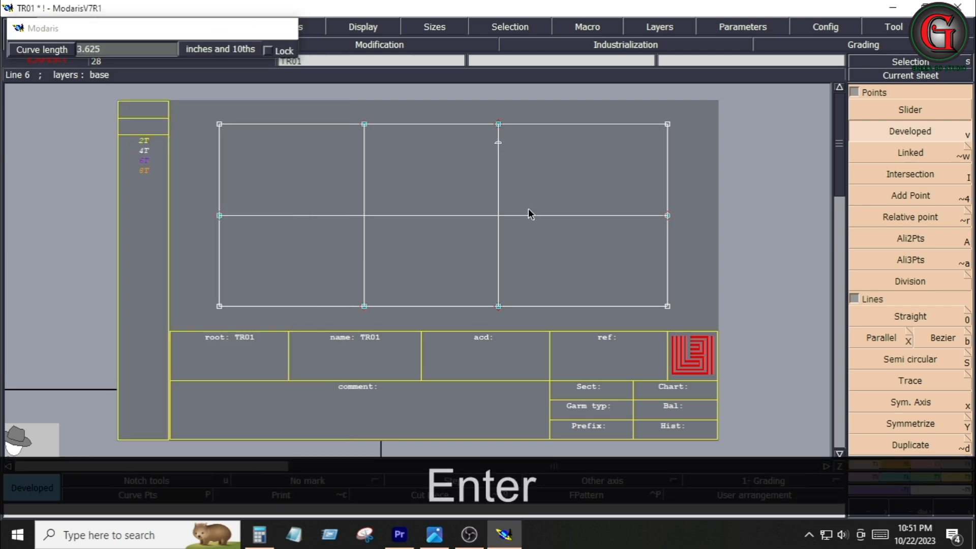
Place another developed point 3.625 inches below the centre-line intersection on the same vertical line
click(496, 217)
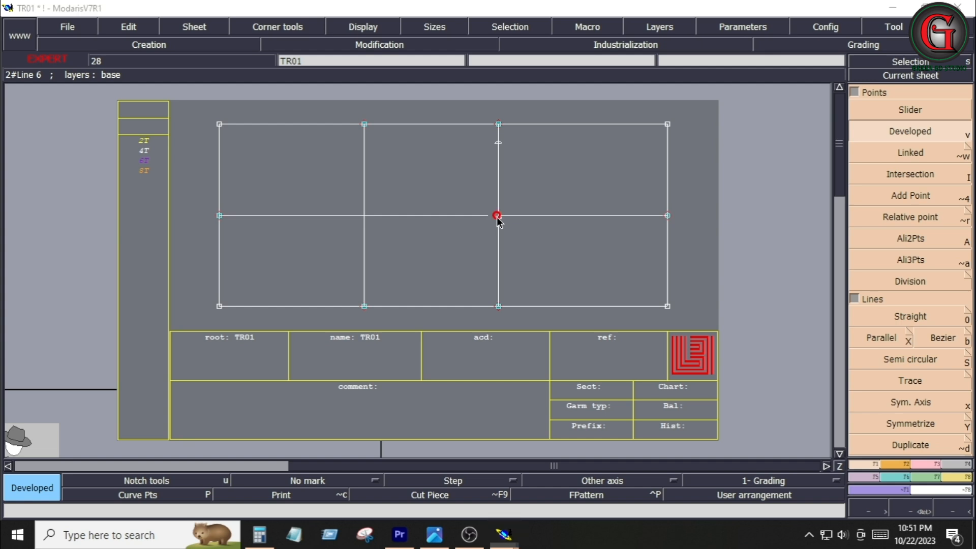
key(Down)
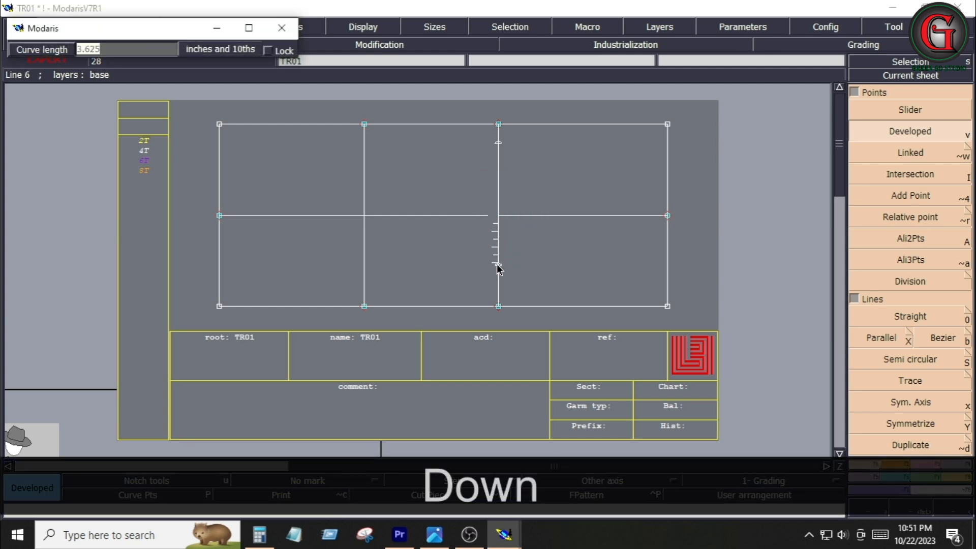
text(-)
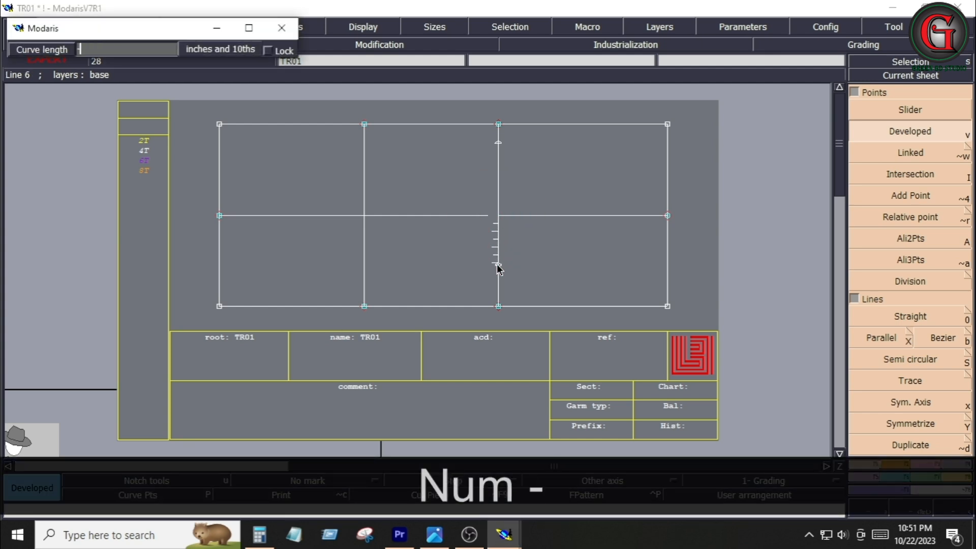
text(3.62)
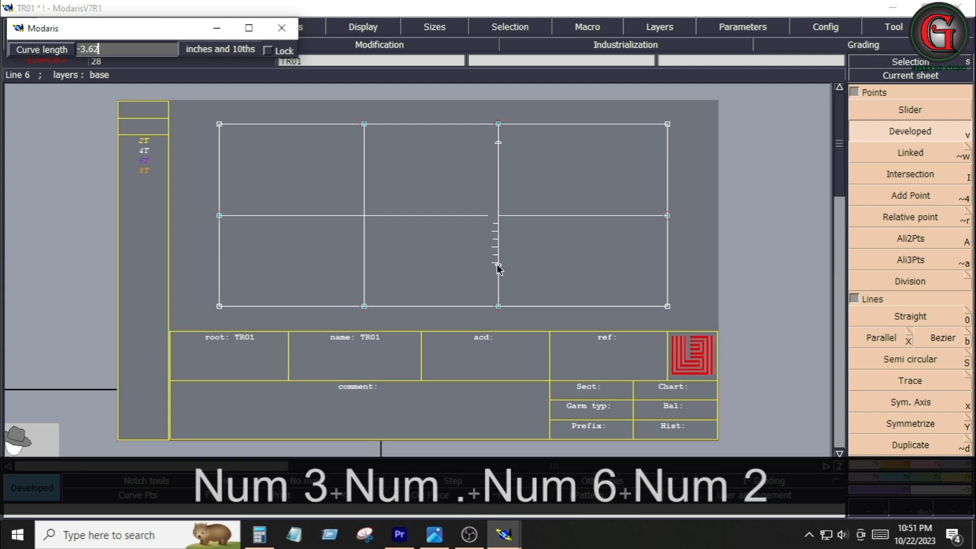
text(5)
key(Return)
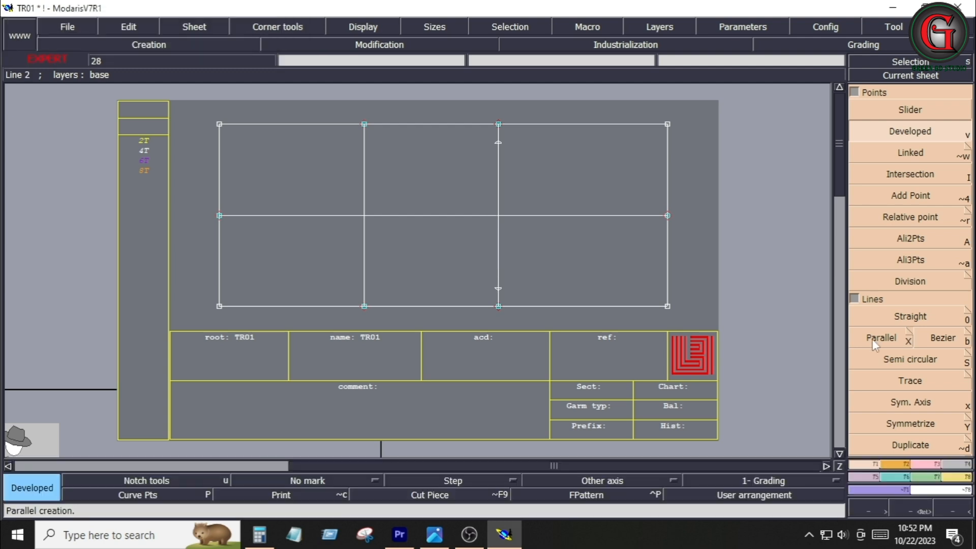
Offset the horizontal centre line 0.5 inch downward and delete the original centre line
click(535, 217)
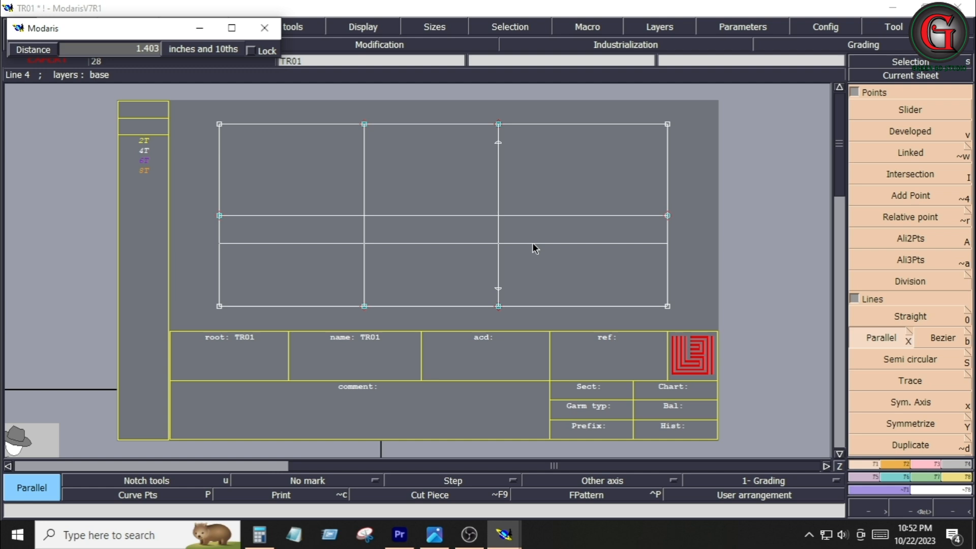
key(Down)
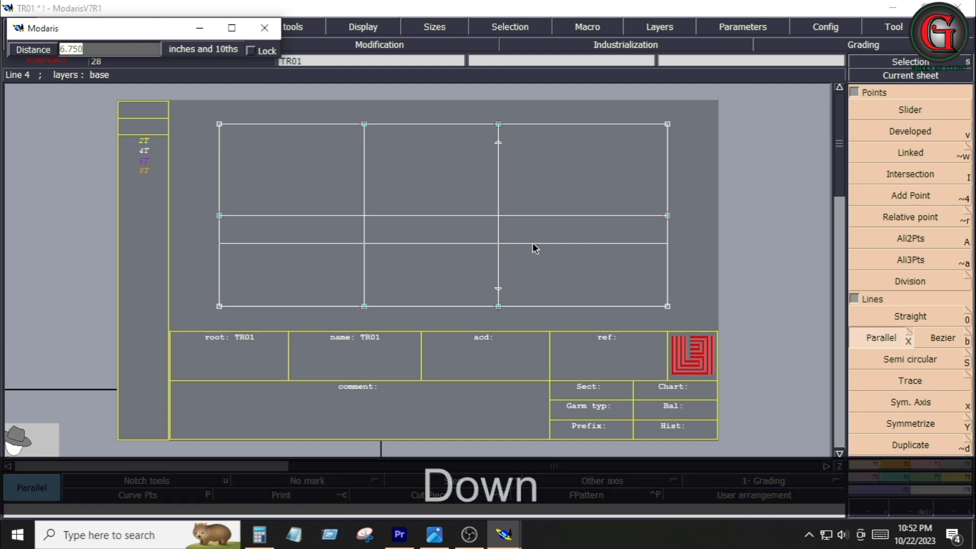
text(.5)
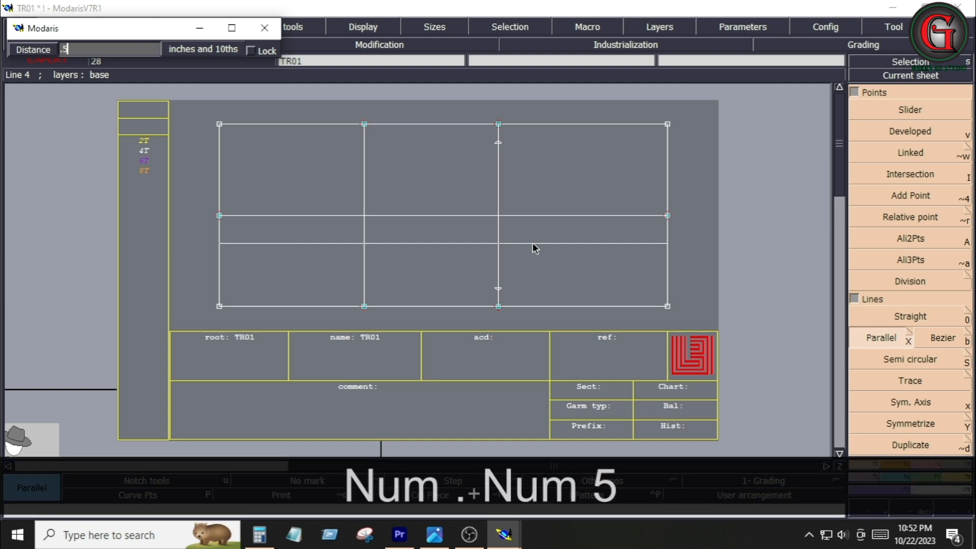
key(Return)
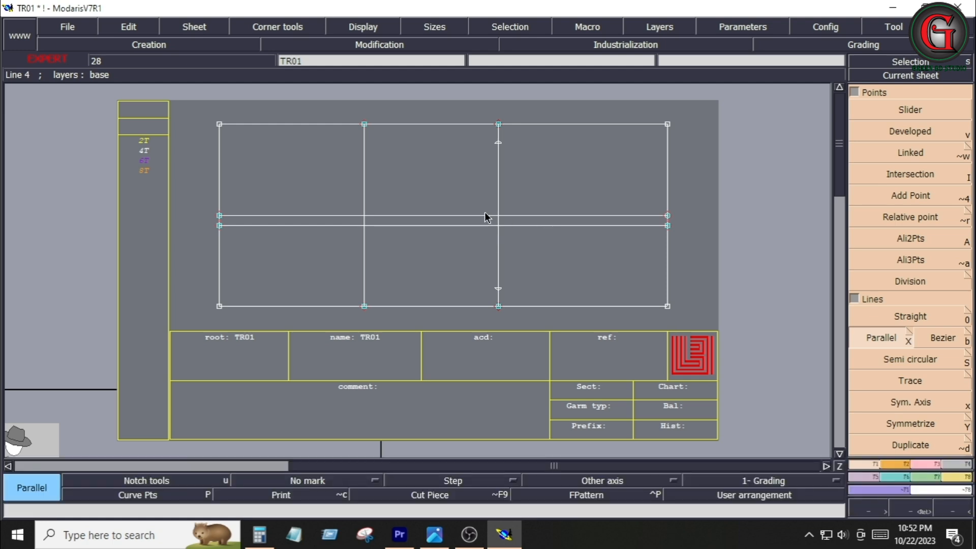
key(Delete)
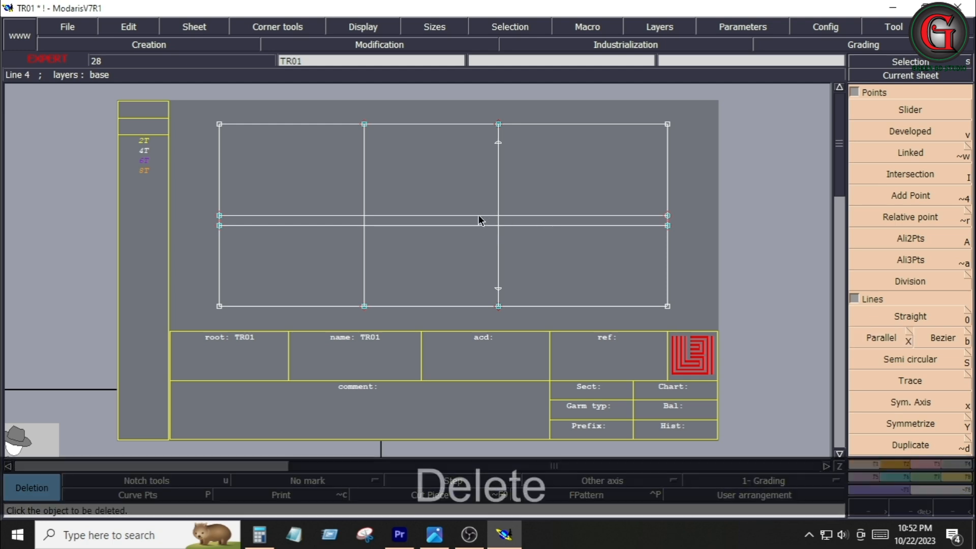
click(479, 216)
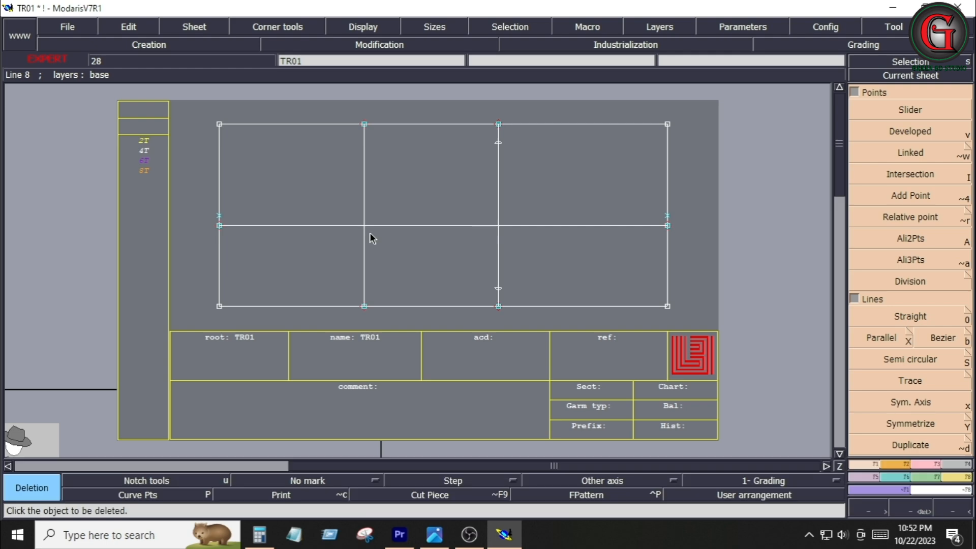
Check the tech pack, then use the Calculator to divide 6.25 by 2
click(435, 535)
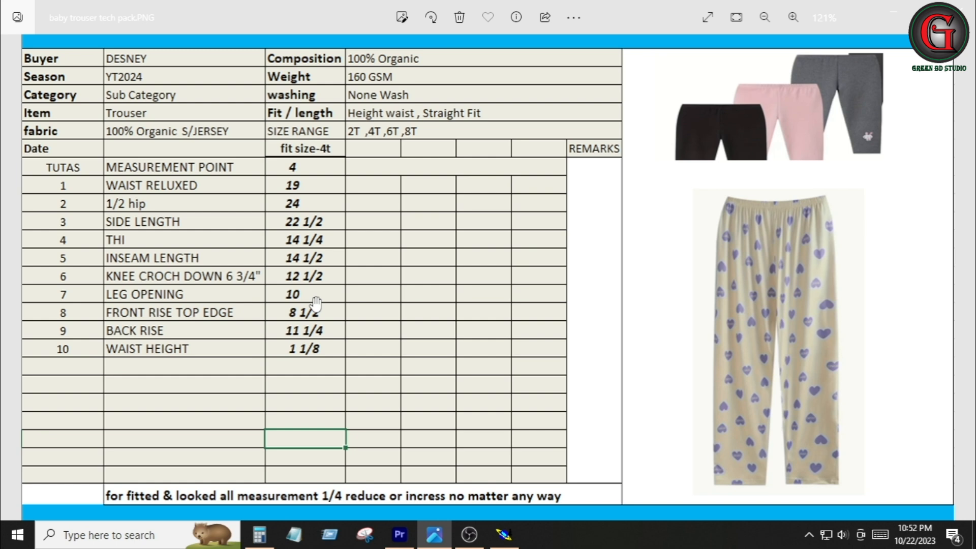
click(259, 534)
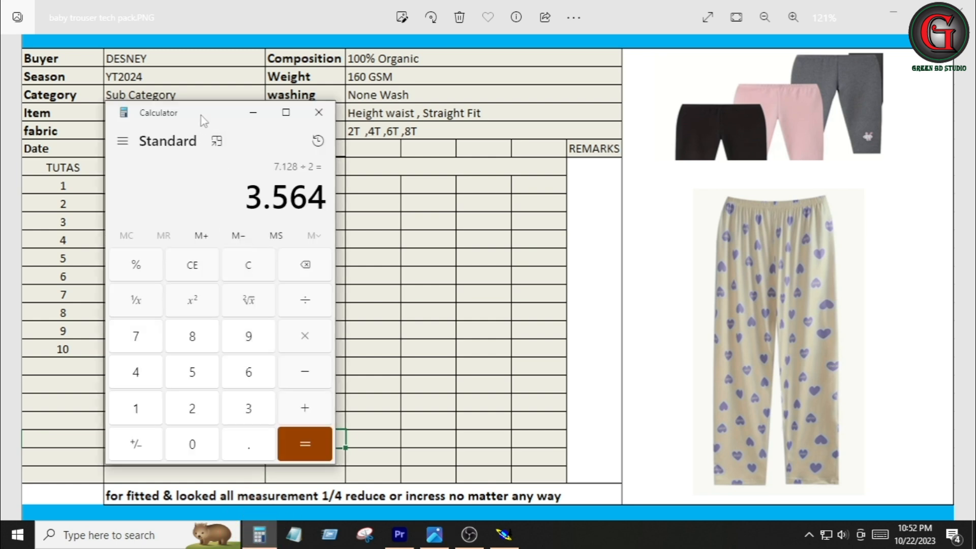
drag(199, 146, 501, 136)
text(6)
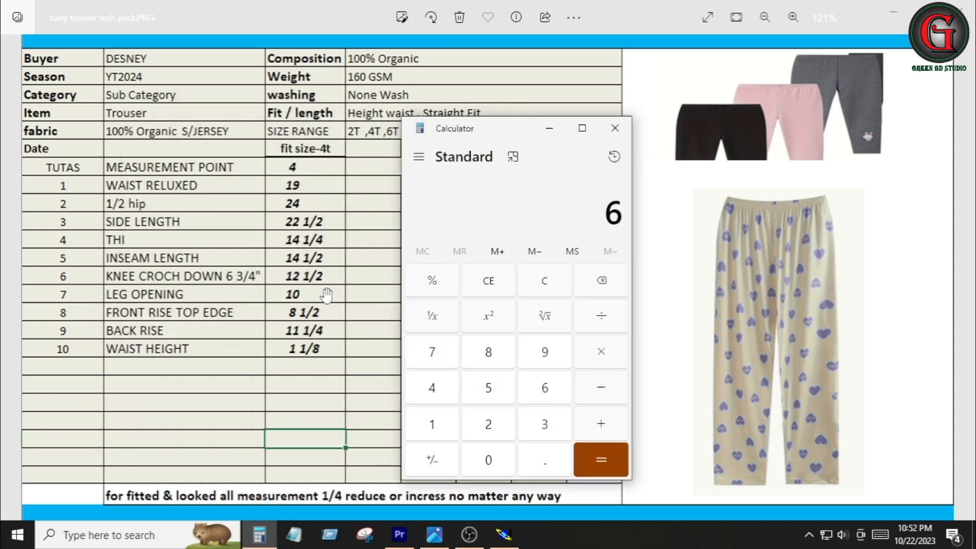
click(548, 461)
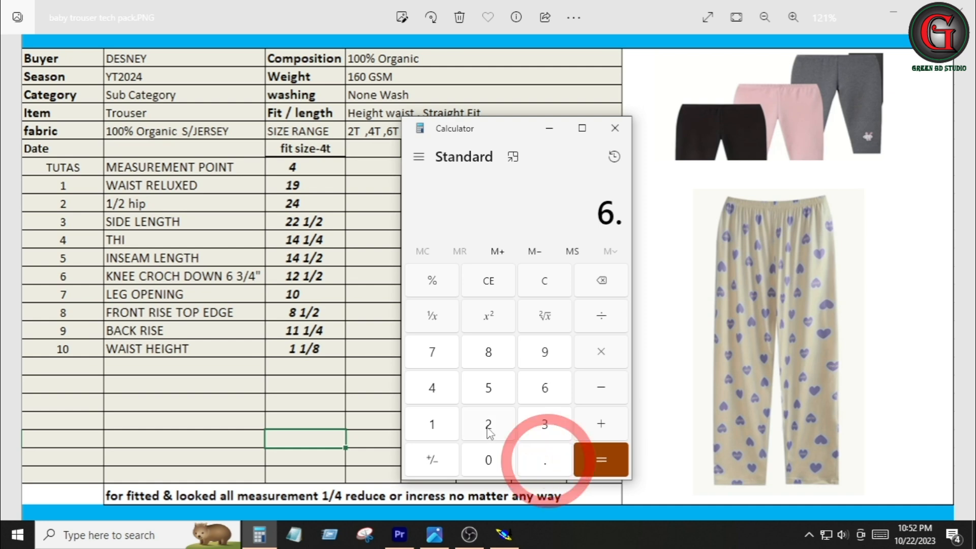
click(486, 422)
click(488, 386)
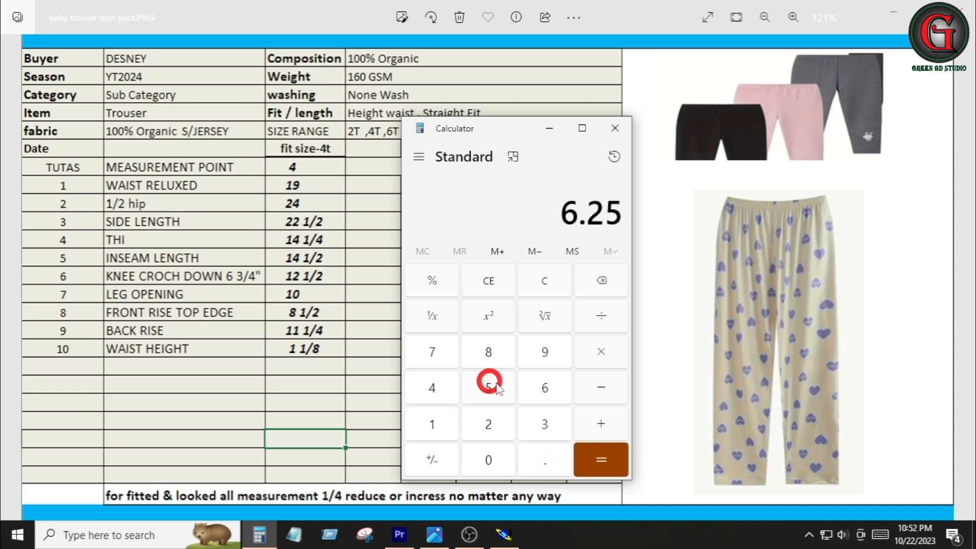
click(607, 324)
click(488, 425)
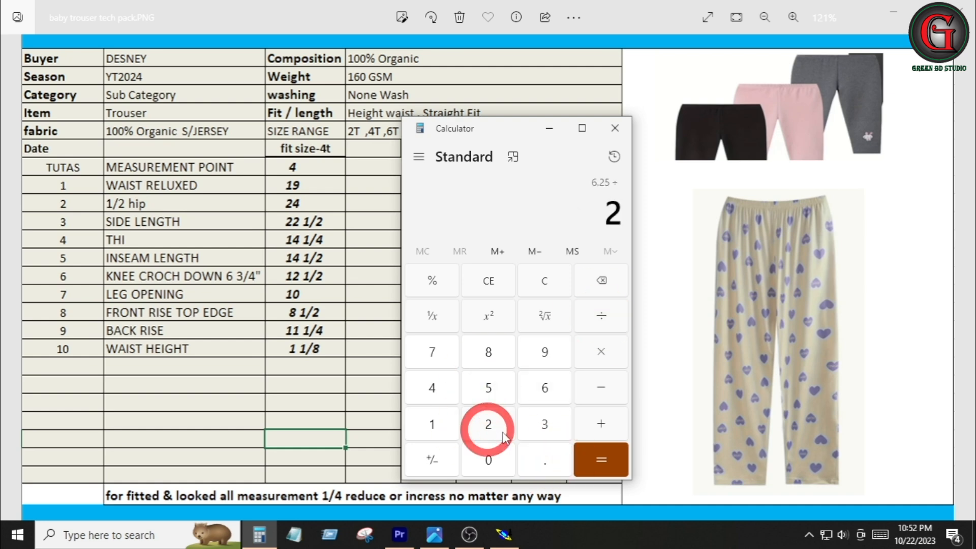
click(593, 453)
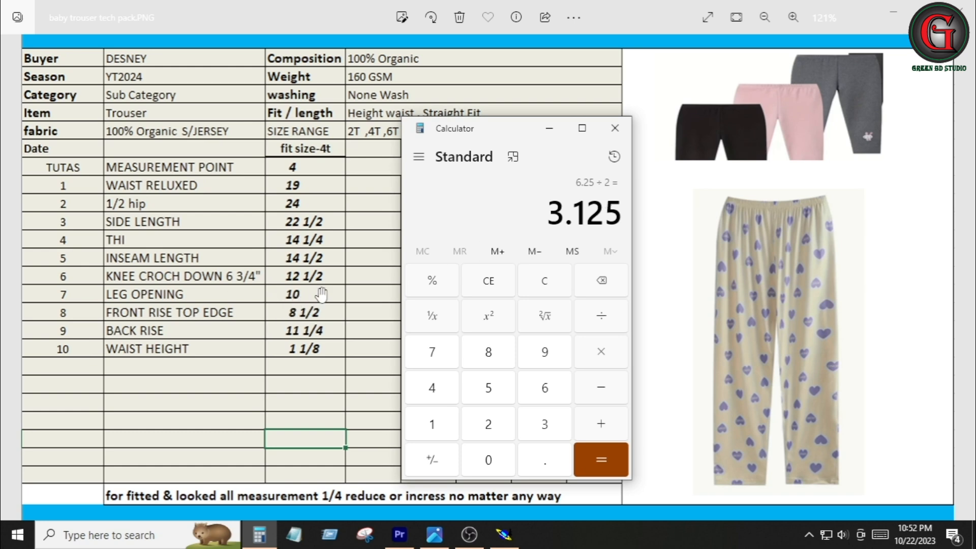
Place developed points 2.5 inches above and below the centre line on the left vertical line
click(548, 128)
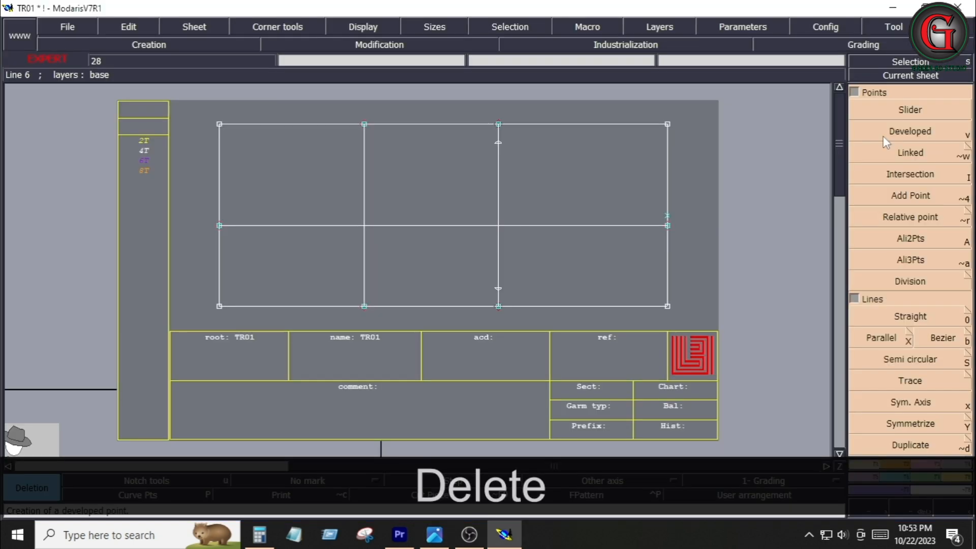
click(222, 226)
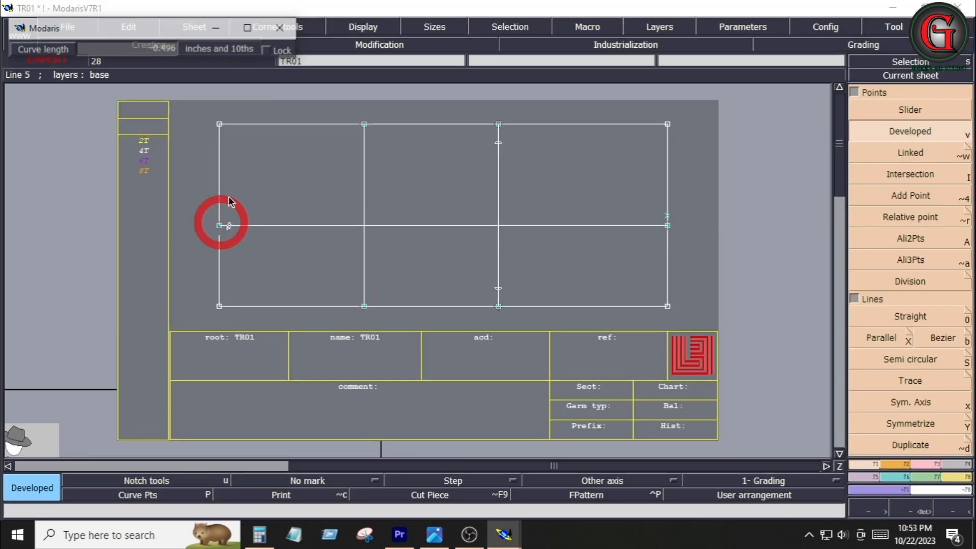
key(space)
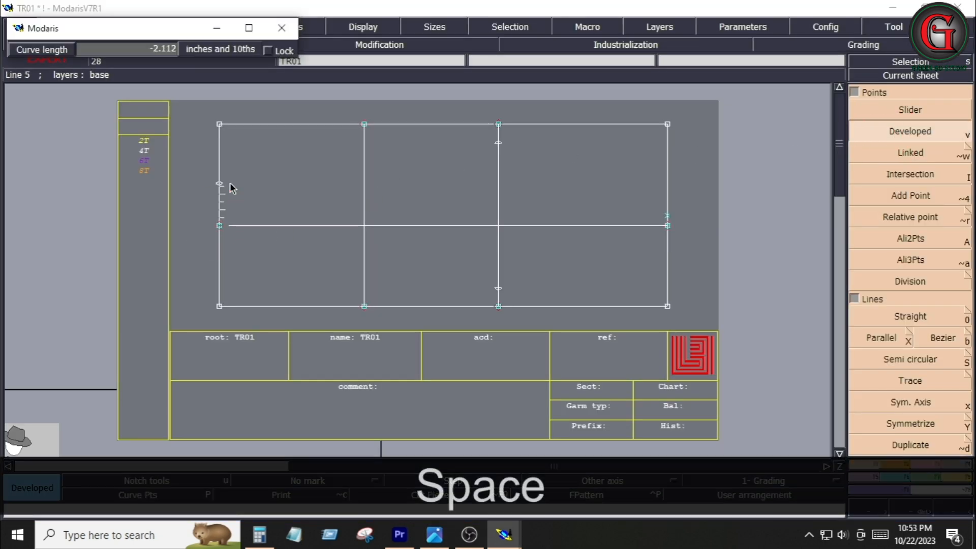
key(Down)
text(-)
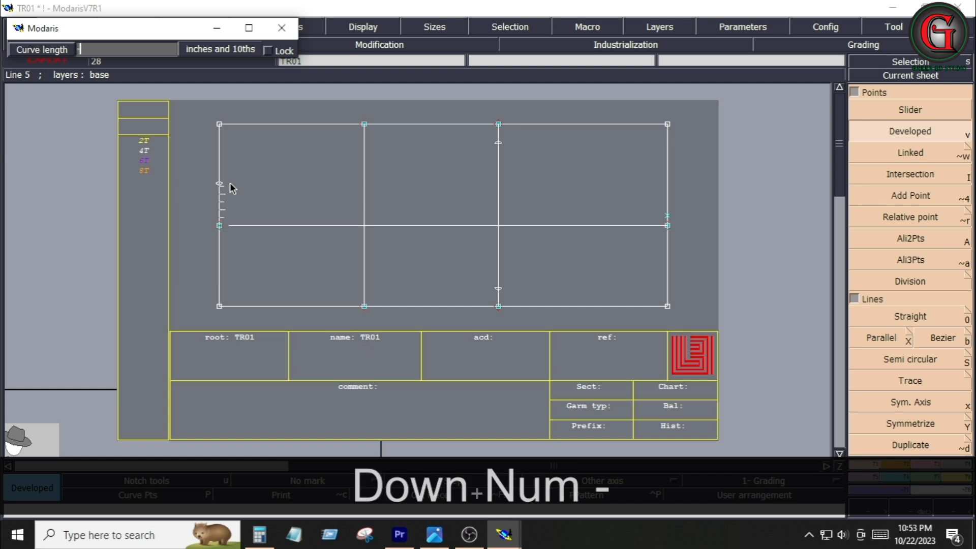
text(2.5)
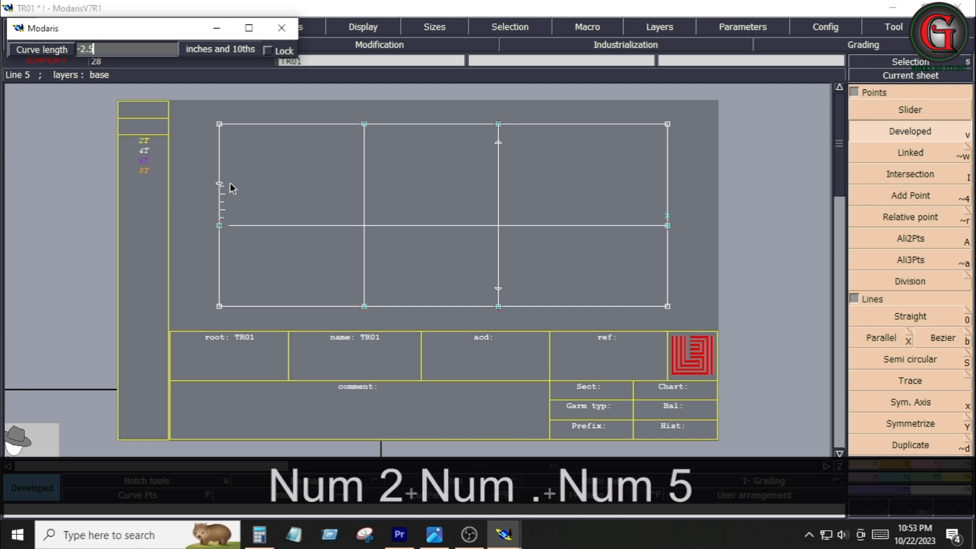
key(Return)
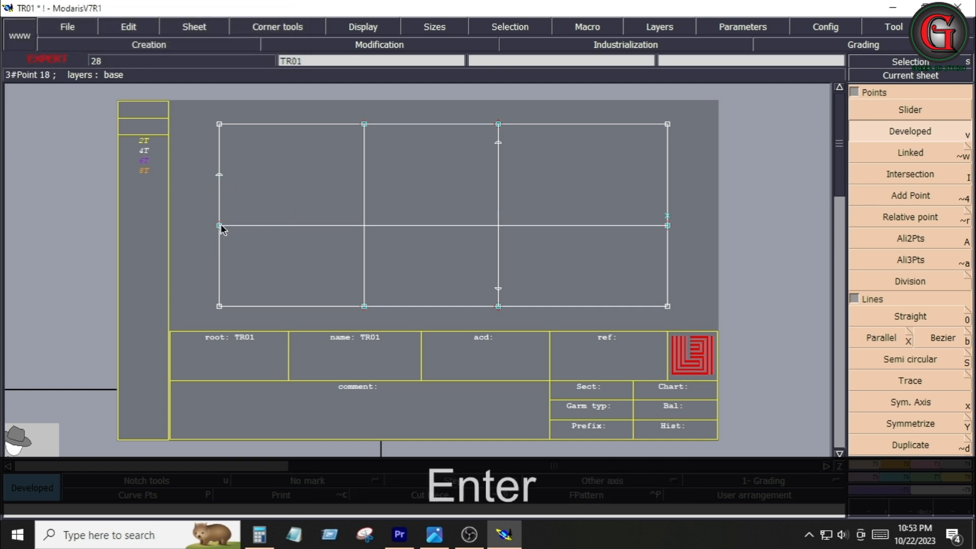
click(226, 234)
key(space)
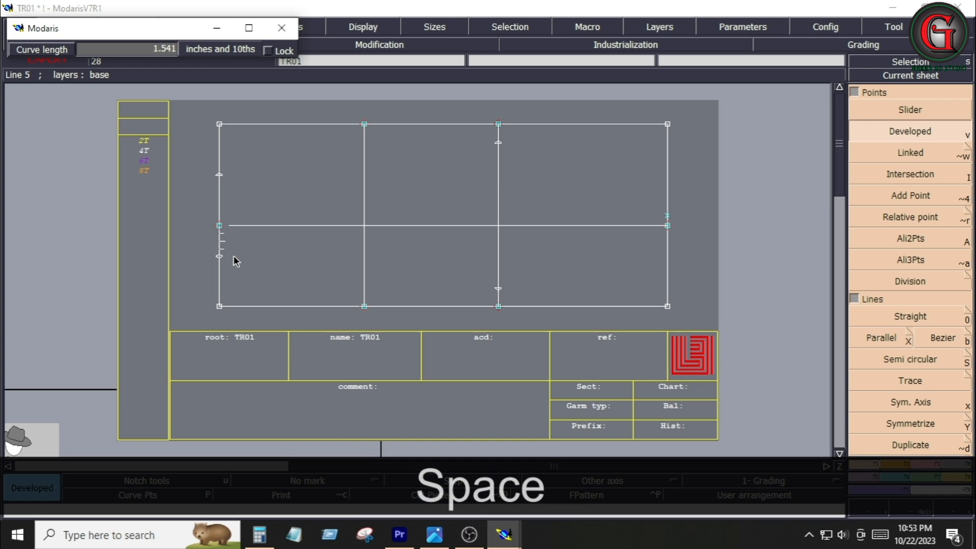
key(Down)
text(2.5)
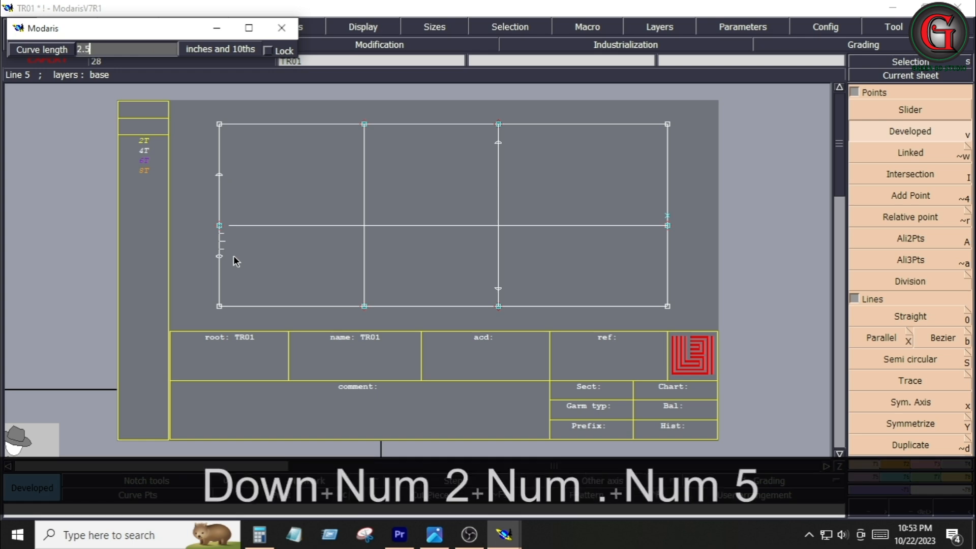
key(Return)
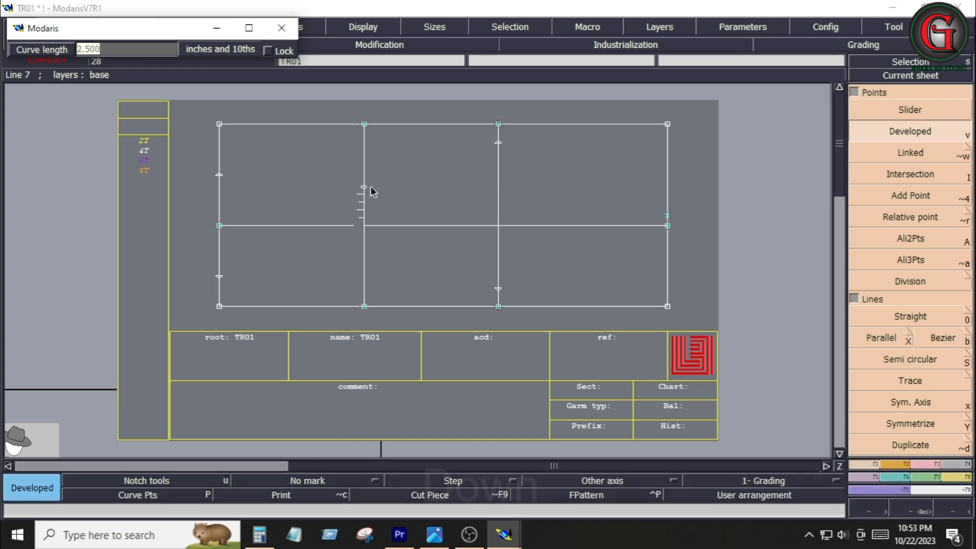
Place developed points 3.125 inches above and below the centre line on the middle vertical line
key(Down)
text(3.125)
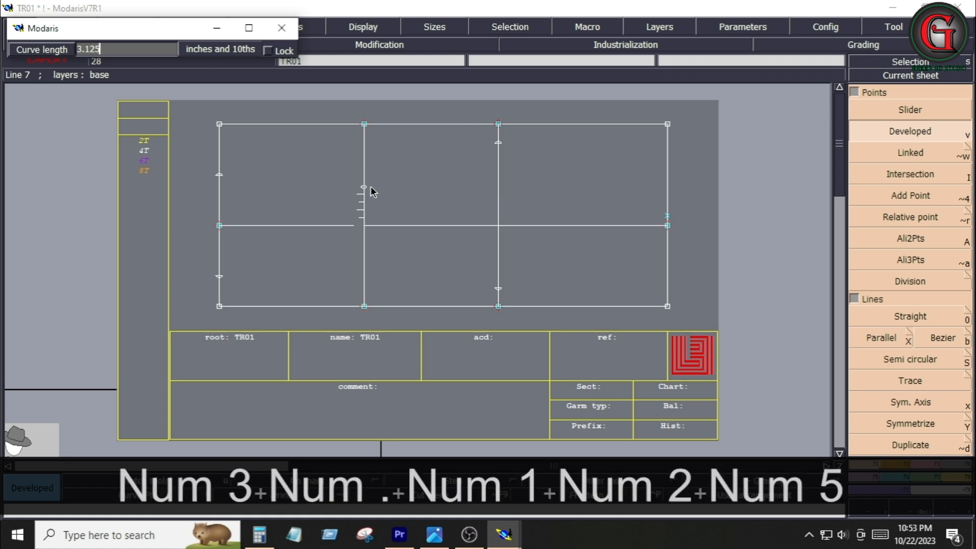
key(Return)
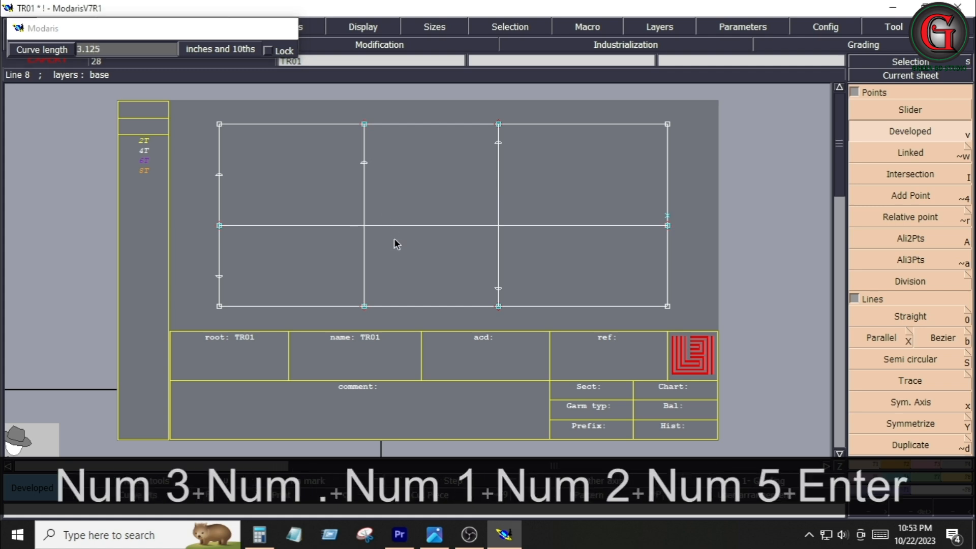
click(365, 260)
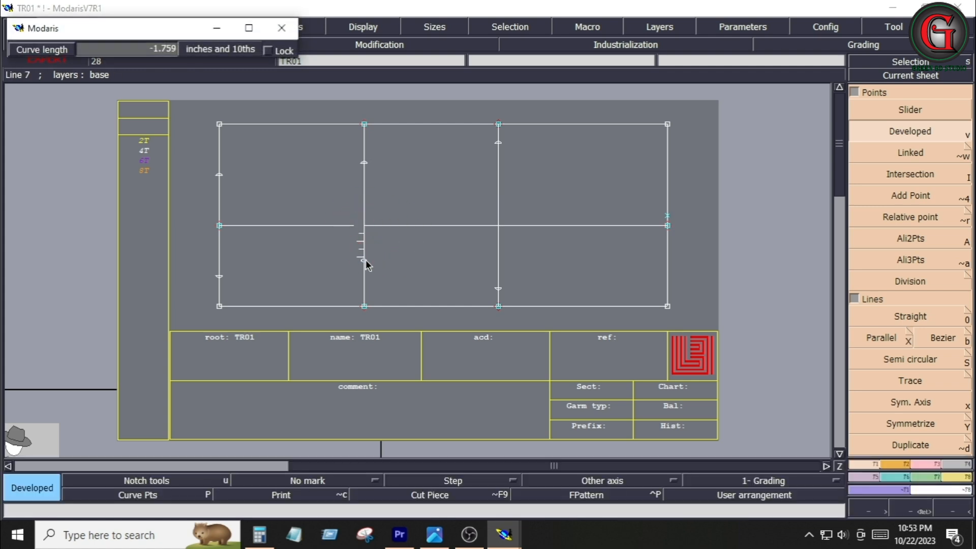
key(Down)
text(-)
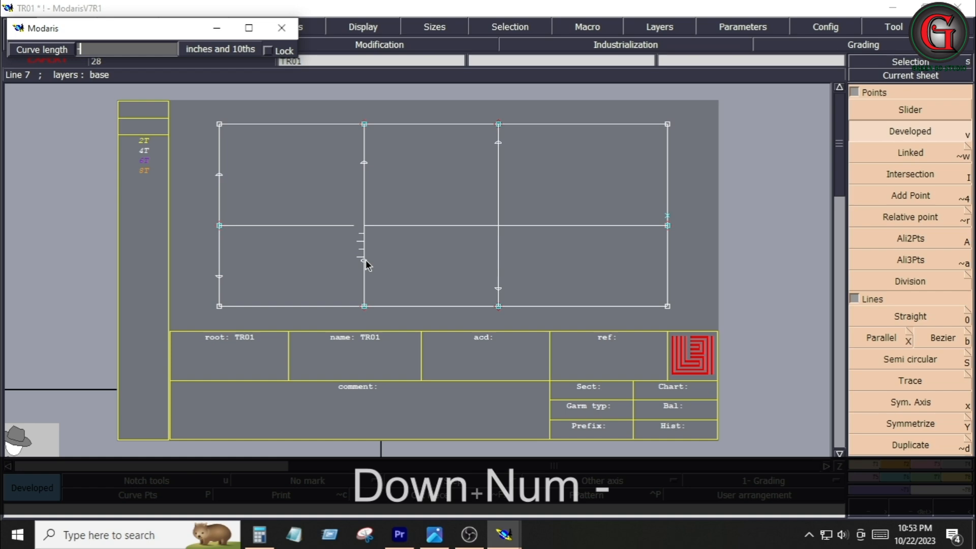
text(3.125)
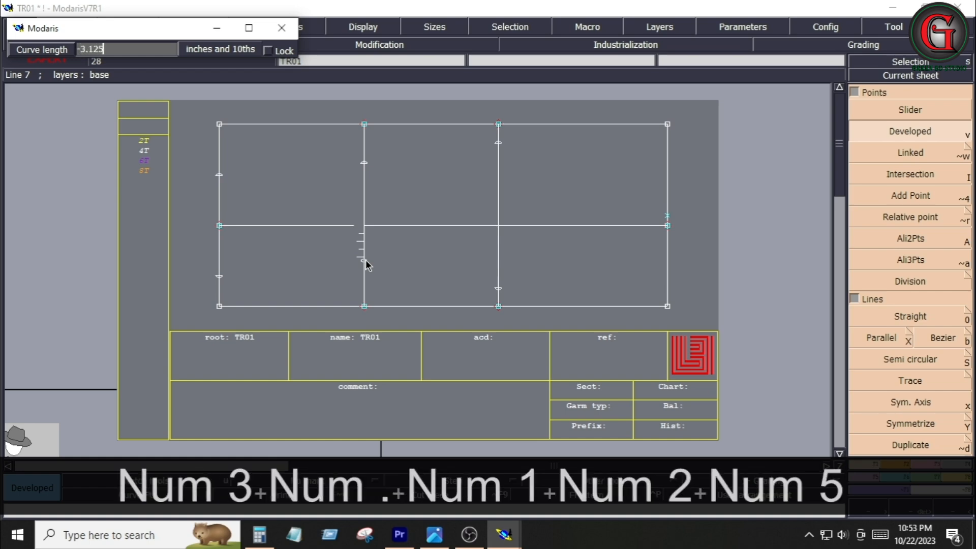
key(Return)
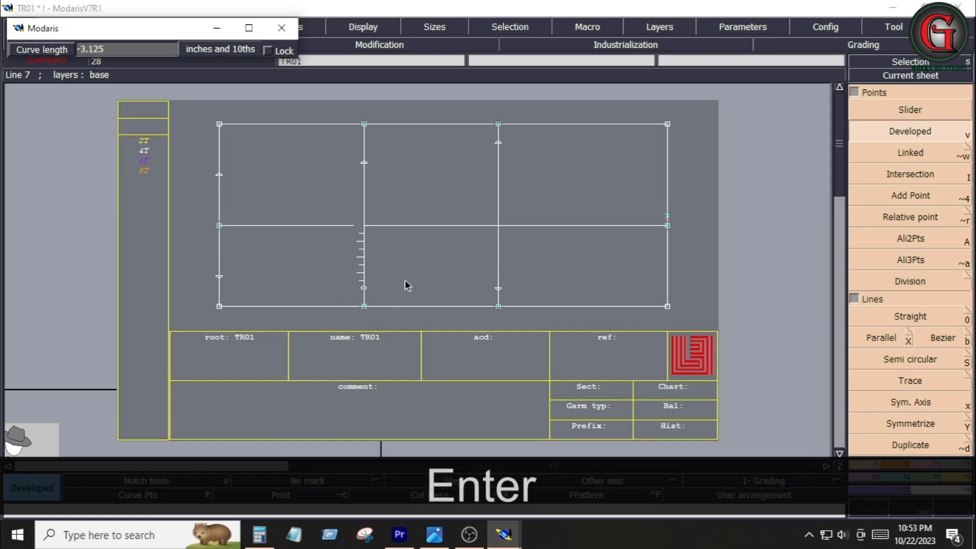
Measure the distances between the paired points on each of the three vertical lines, then undo the measurements
click(954, 479)
click(957, 210)
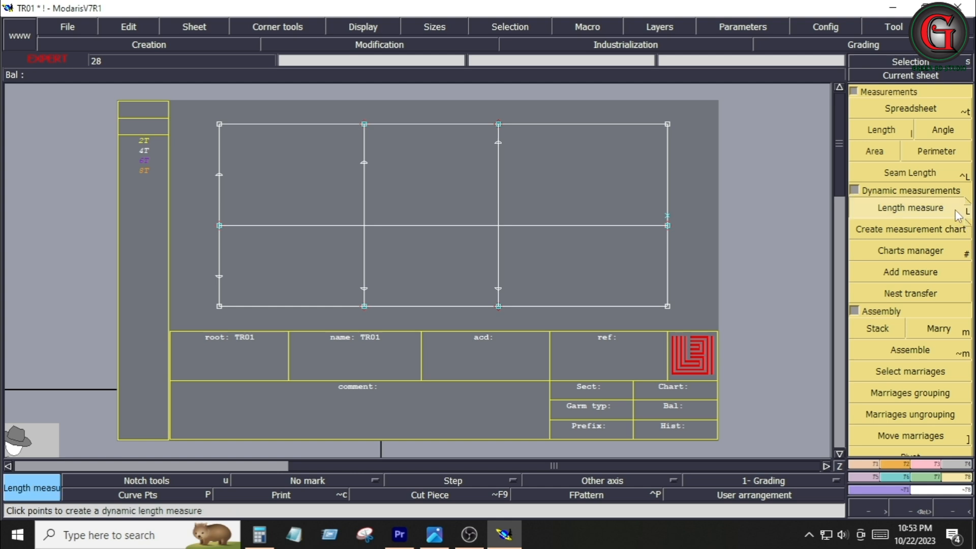
click(364, 283)
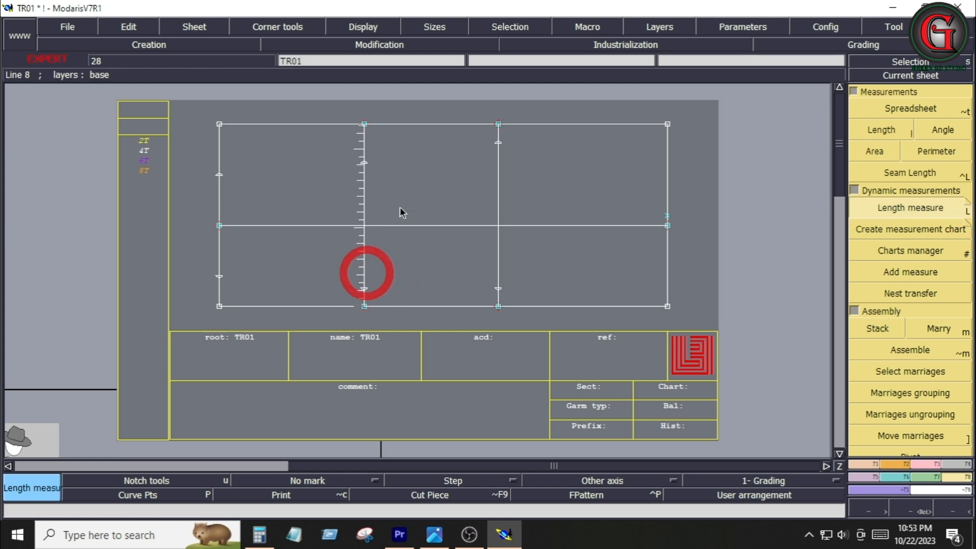
click(364, 164)
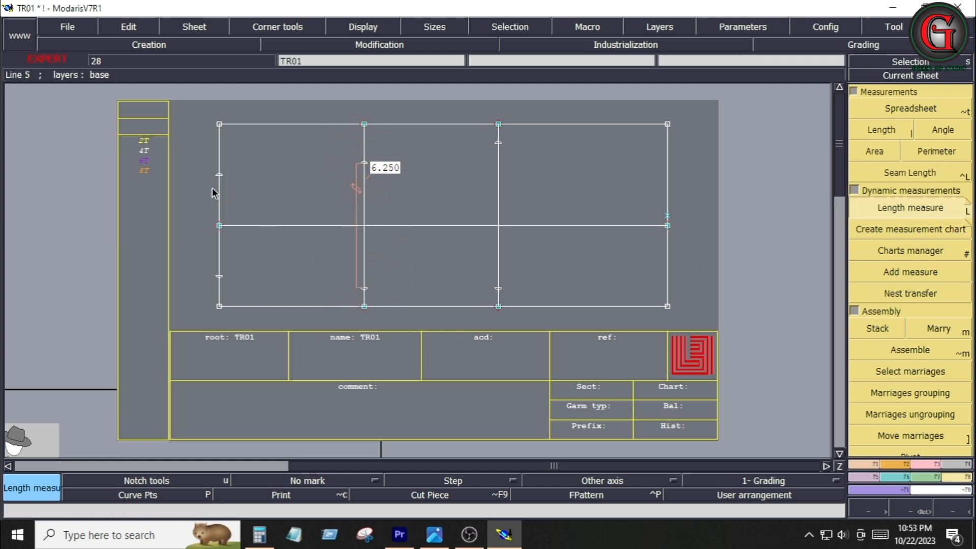
click(219, 174)
click(220, 277)
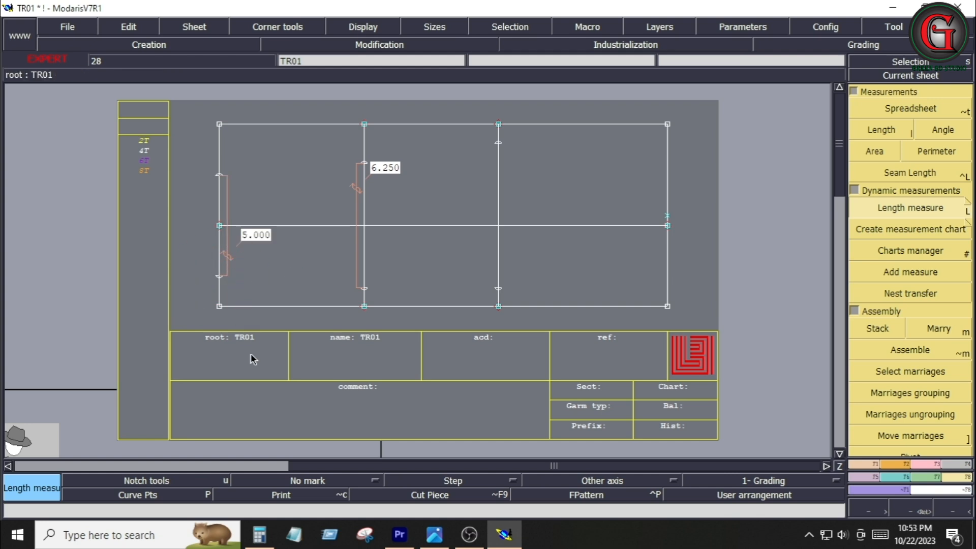
click(498, 143)
click(498, 288)
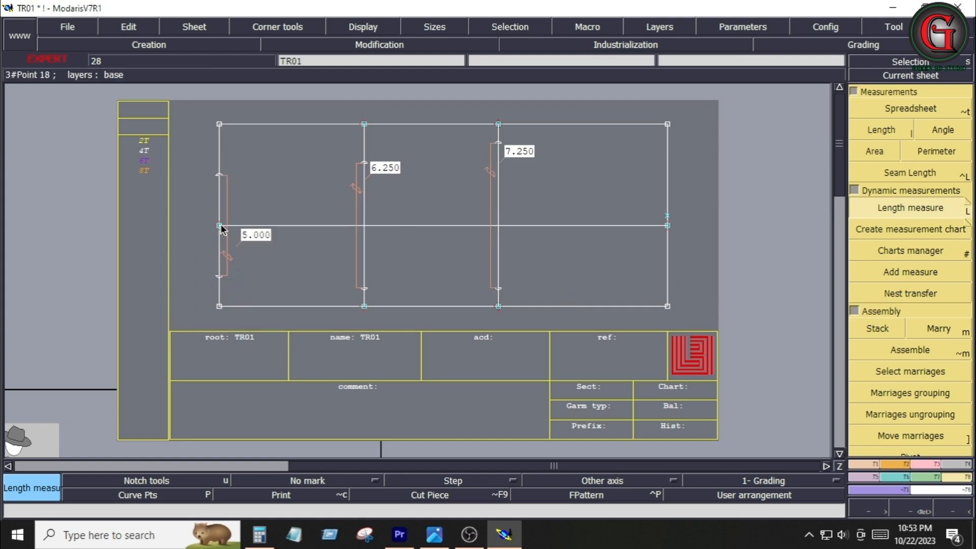
key(ctrl+z)
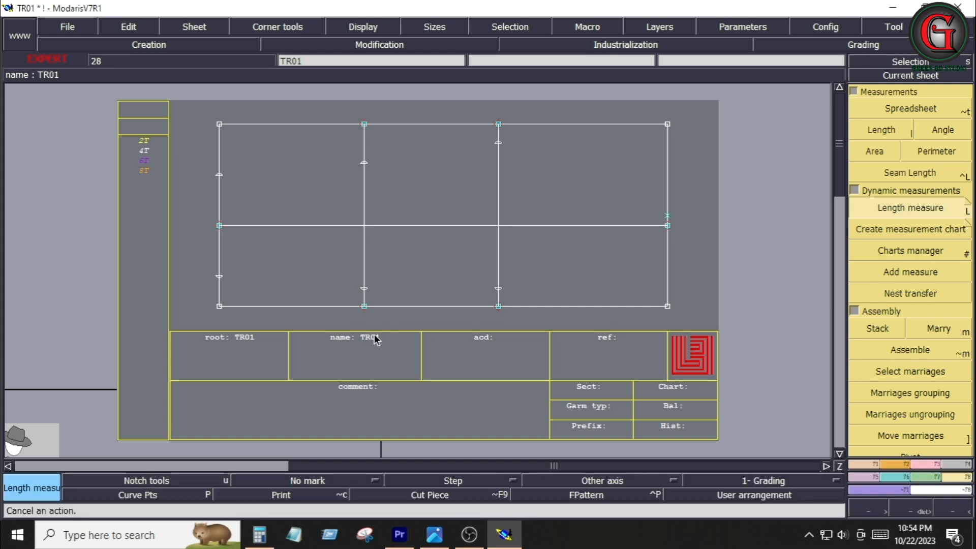
key(alt+t)
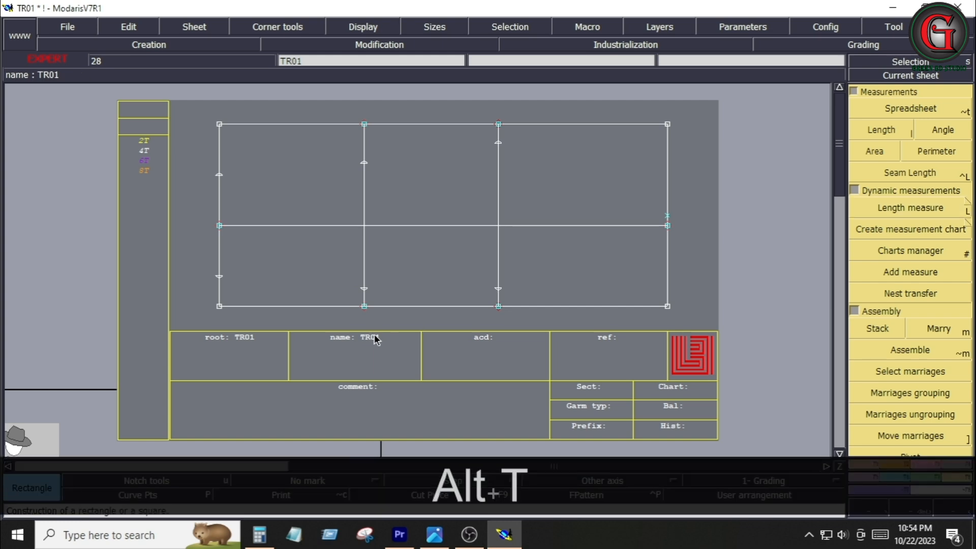
click(497, 289)
click(462, 292)
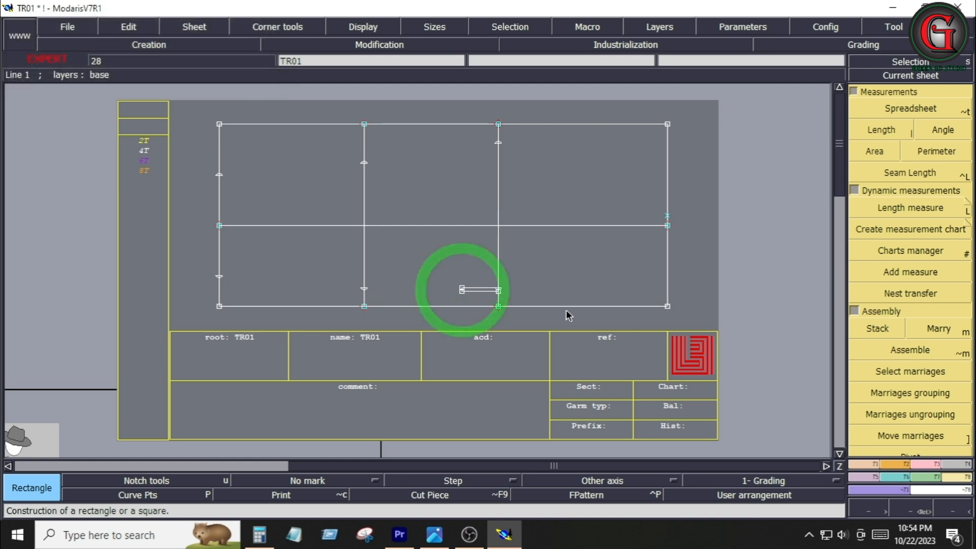
Insert the six developed points into their vertical lines with Insert Point
key(alt+7)
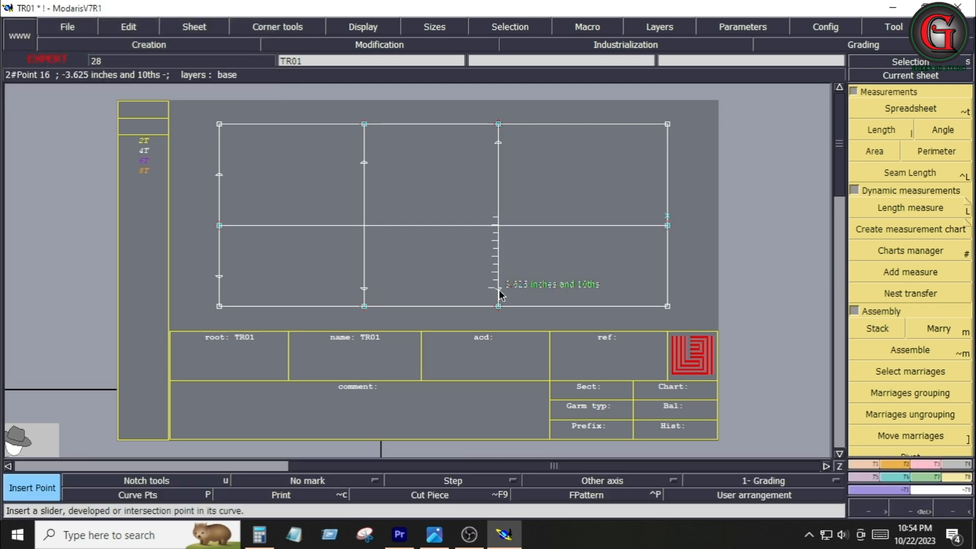
click(500, 294)
click(366, 293)
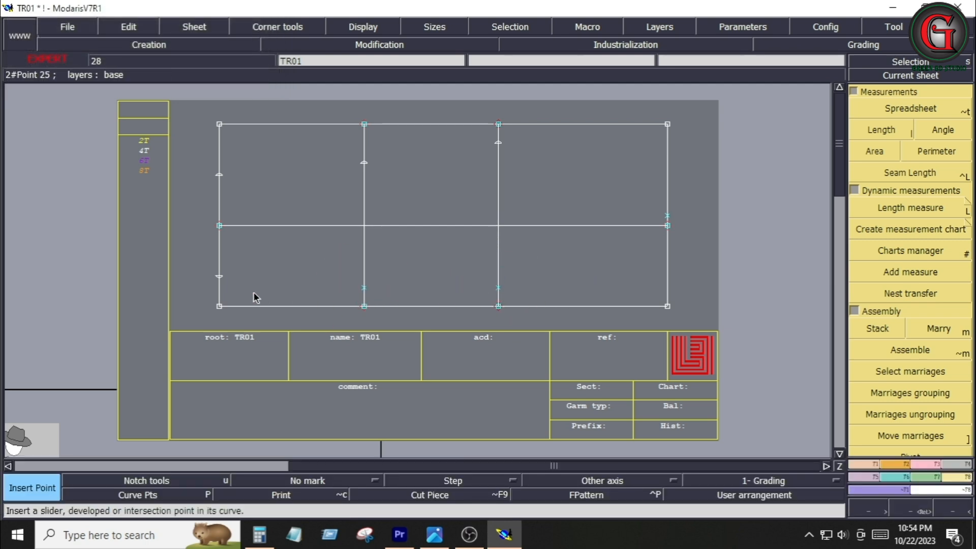
click(219, 277)
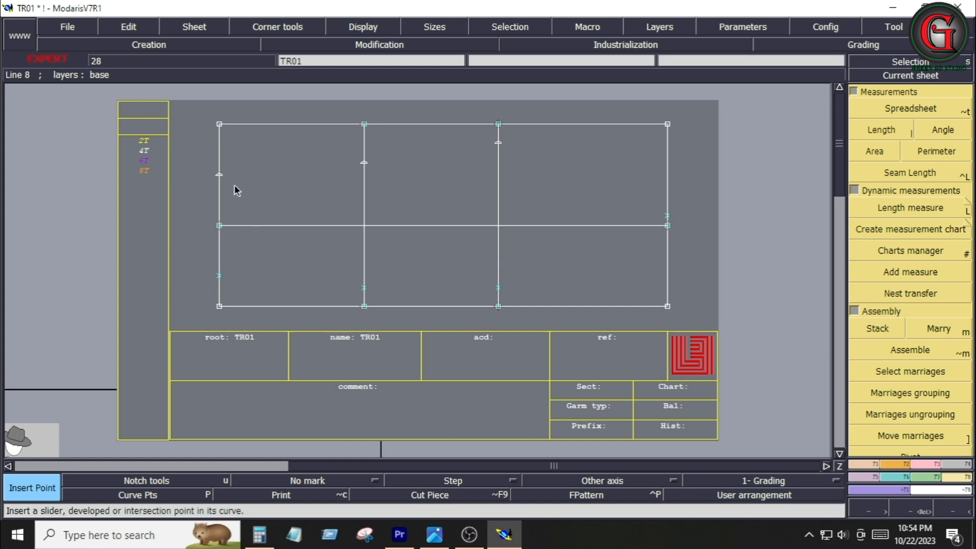
click(218, 174)
click(362, 164)
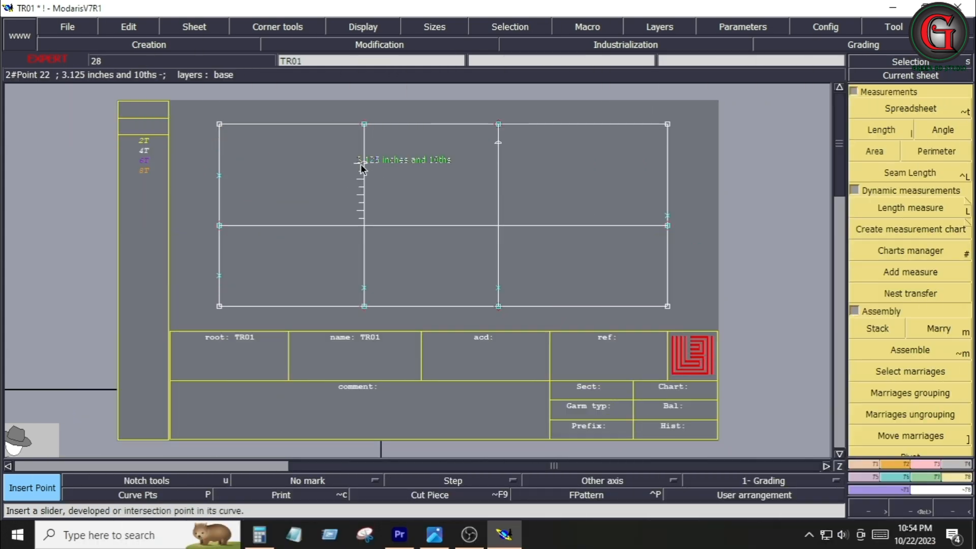
click(498, 142)
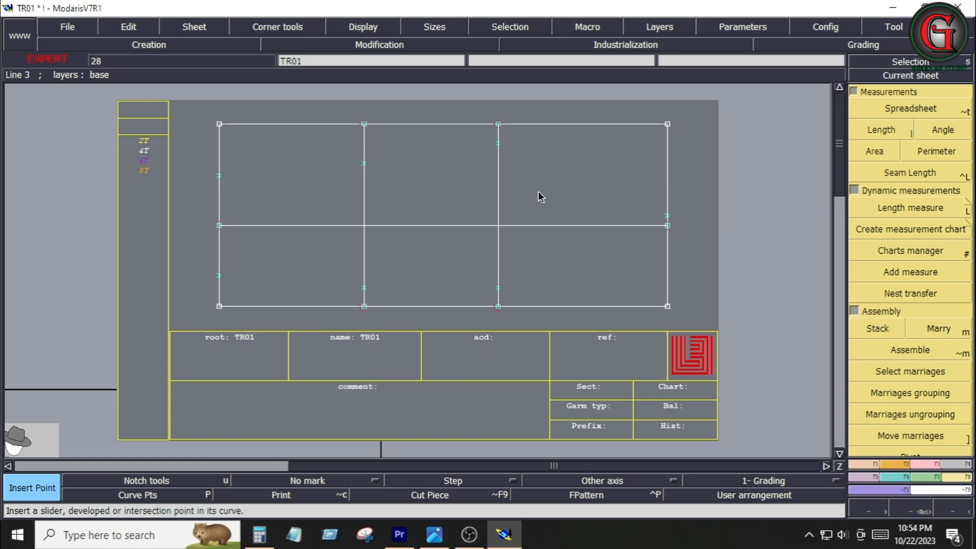
Check the tech pack, then use the Calculator to subtract 8.5 from 11.25 and multiply by 2
click(434, 535)
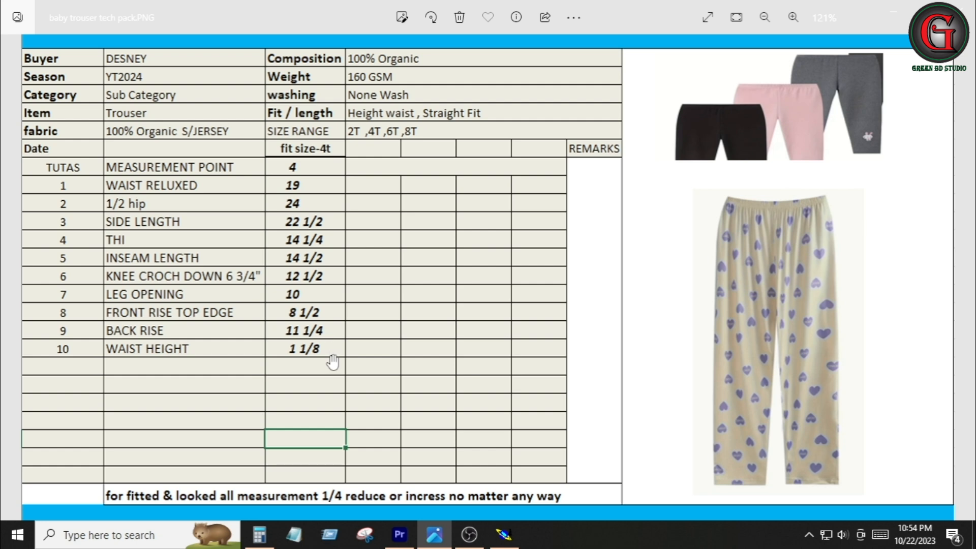
click(259, 534)
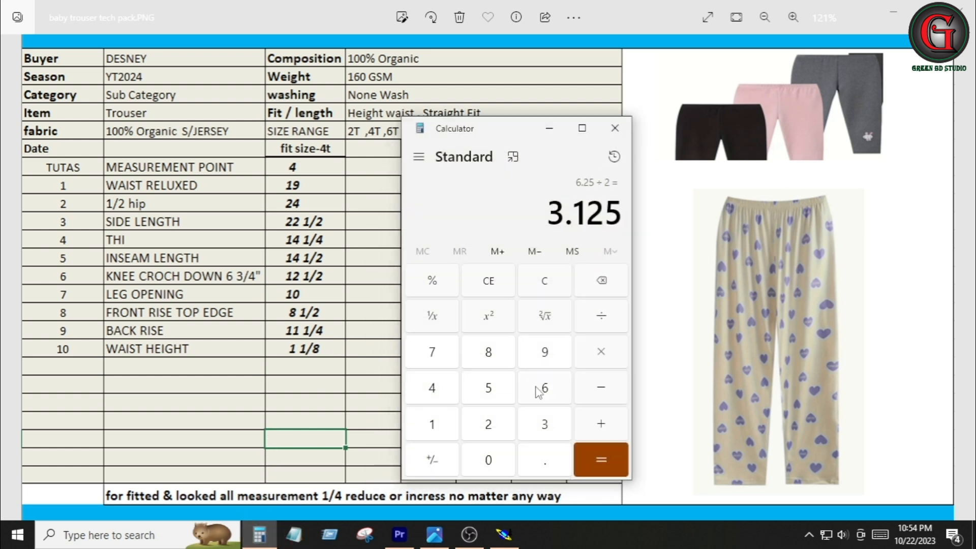
click(447, 430)
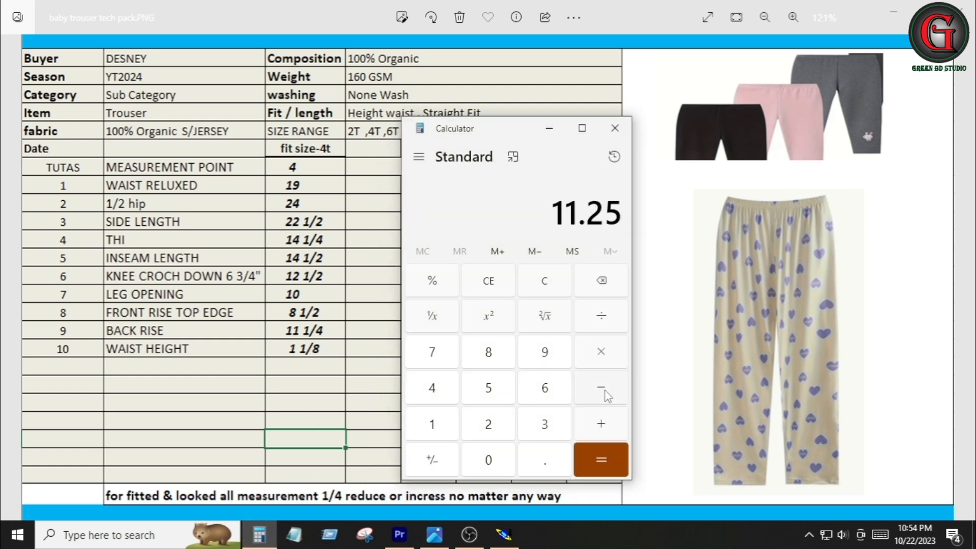
click(604, 390)
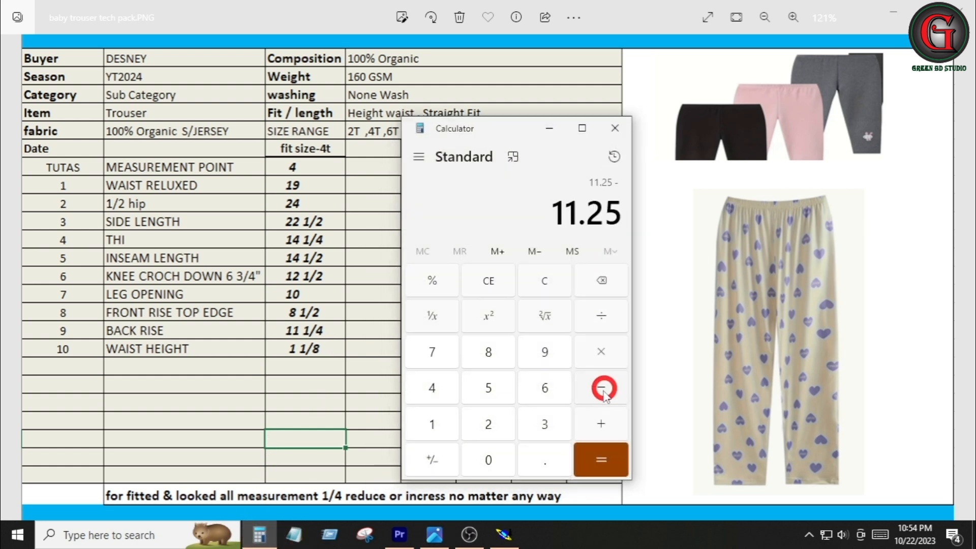
click(498, 359)
click(541, 463)
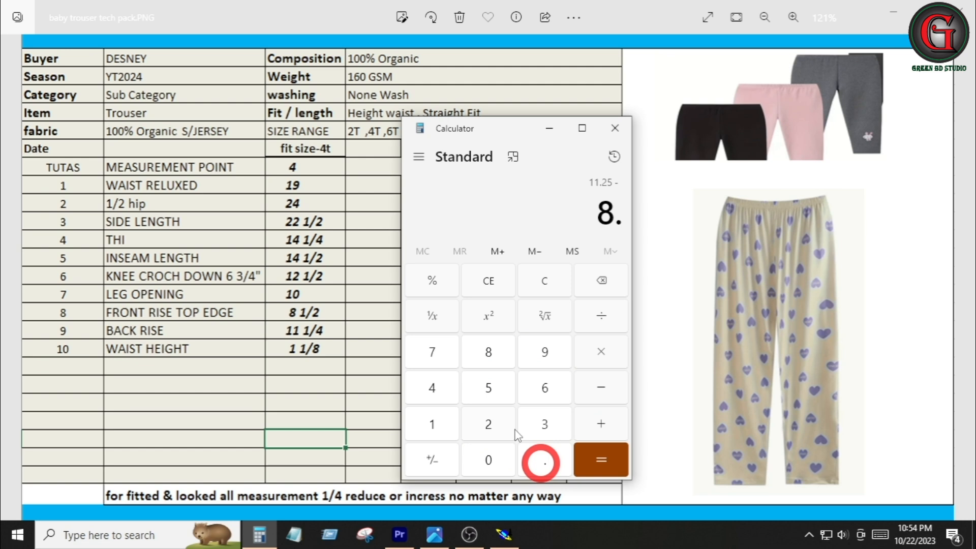
click(483, 388)
click(594, 460)
click(600, 354)
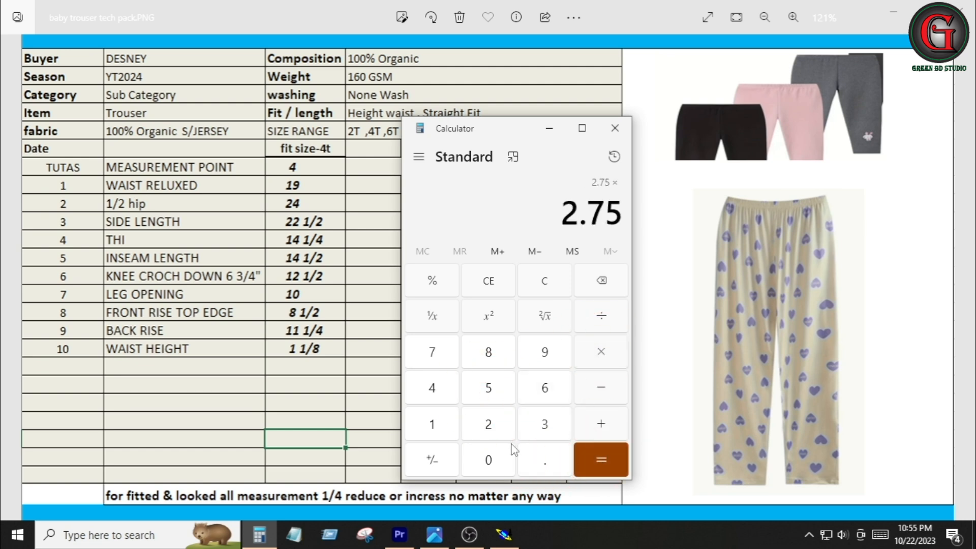
click(489, 429)
click(601, 460)
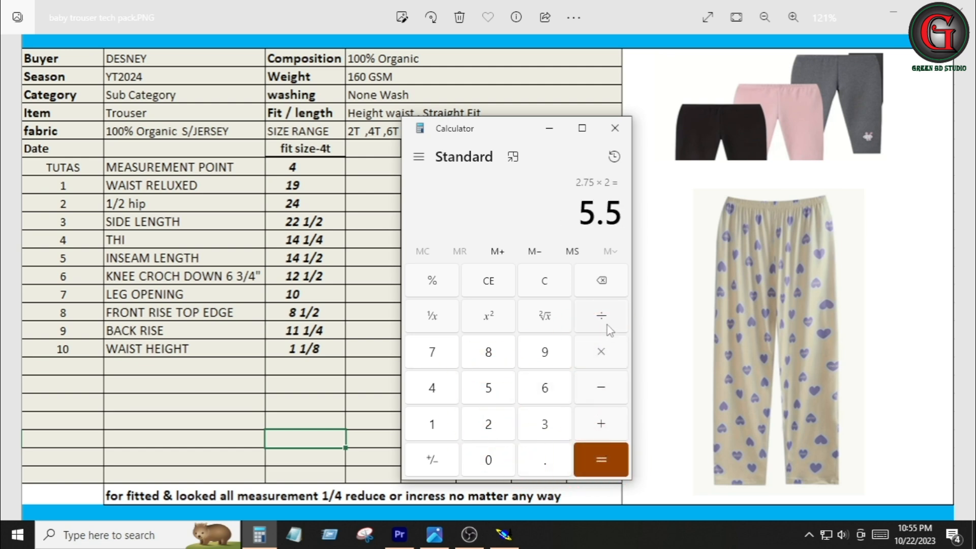
Divide 5.5 by 3, then divide the result by 2 in the Calculator
click(605, 317)
click(549, 426)
click(602, 462)
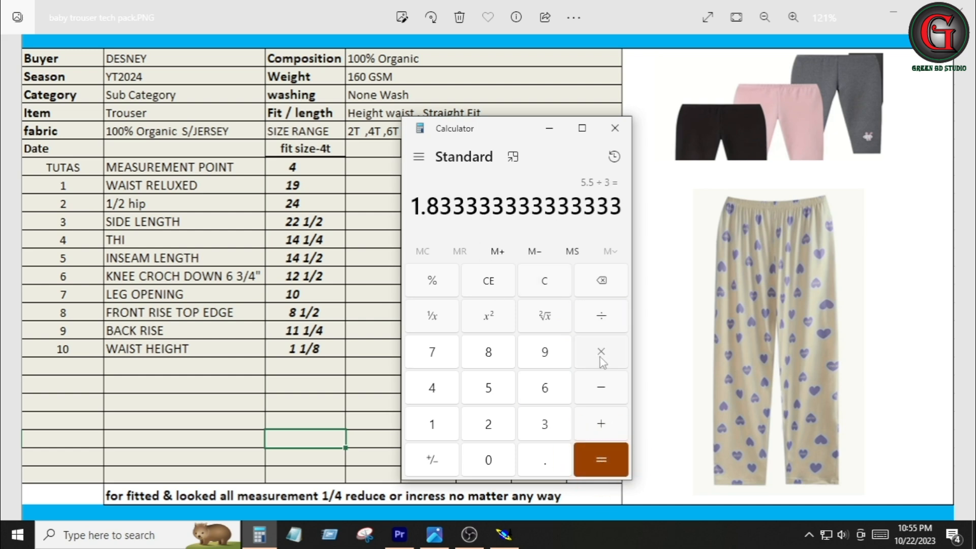
click(603, 316)
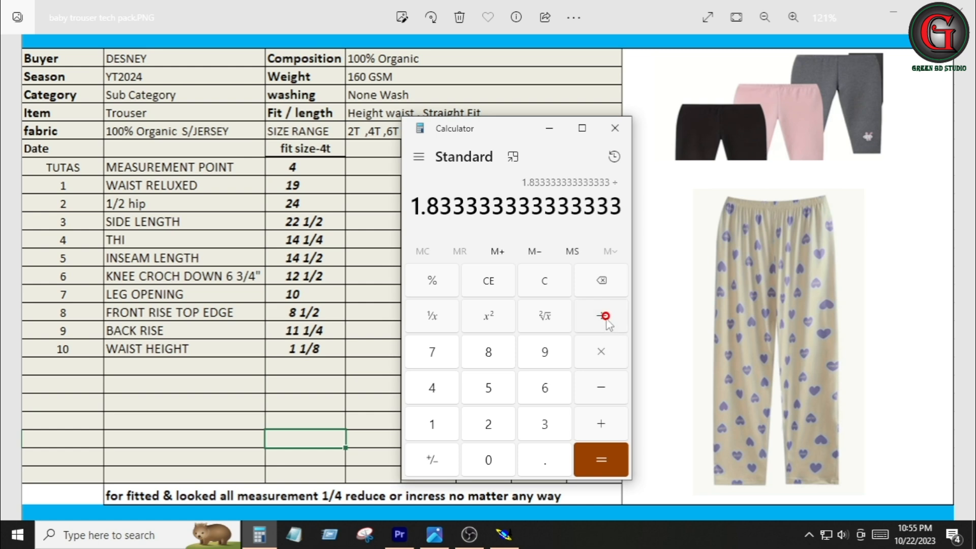
click(500, 423)
click(602, 462)
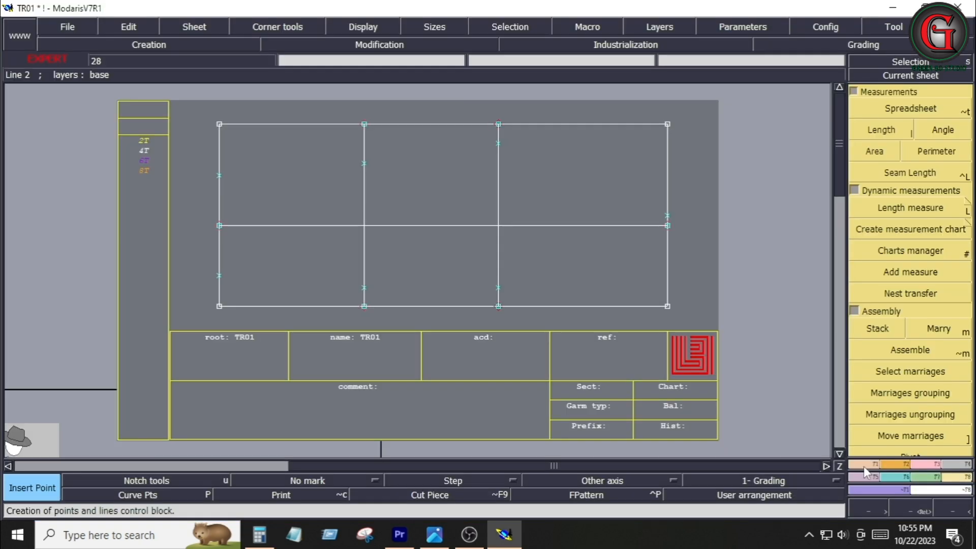
Place developed points 0.875 inches above and below the upper point on the right vertical line
click(864, 471)
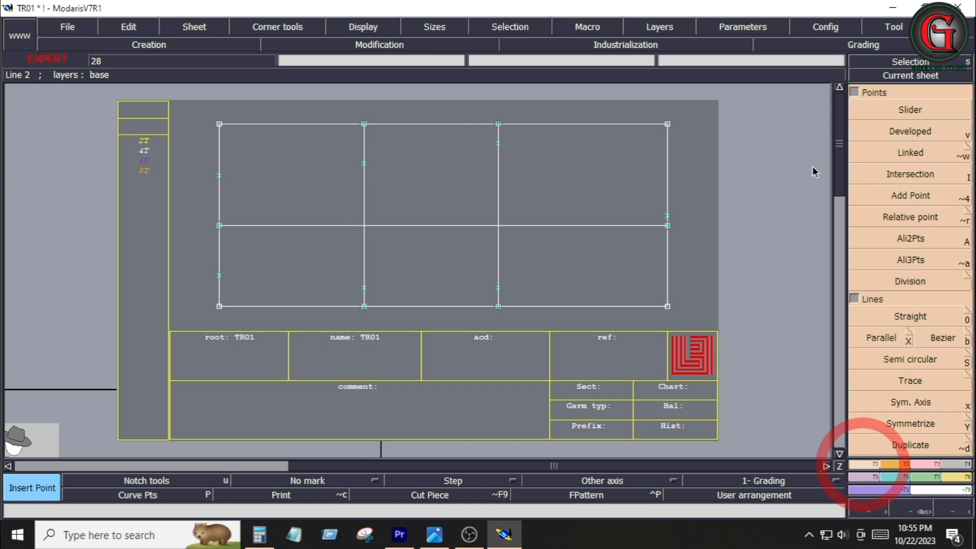
click(910, 132)
click(499, 143)
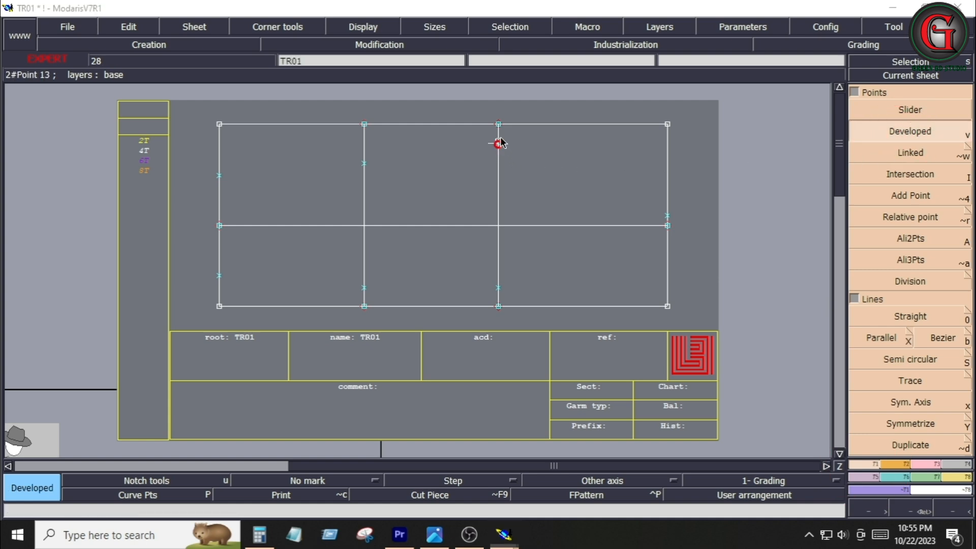
key(Down)
text(.8)
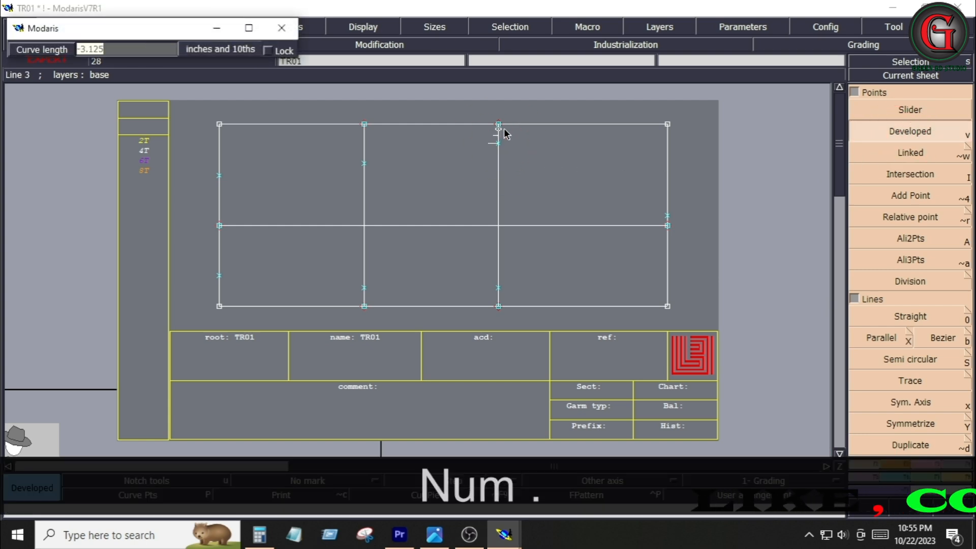
text(75)
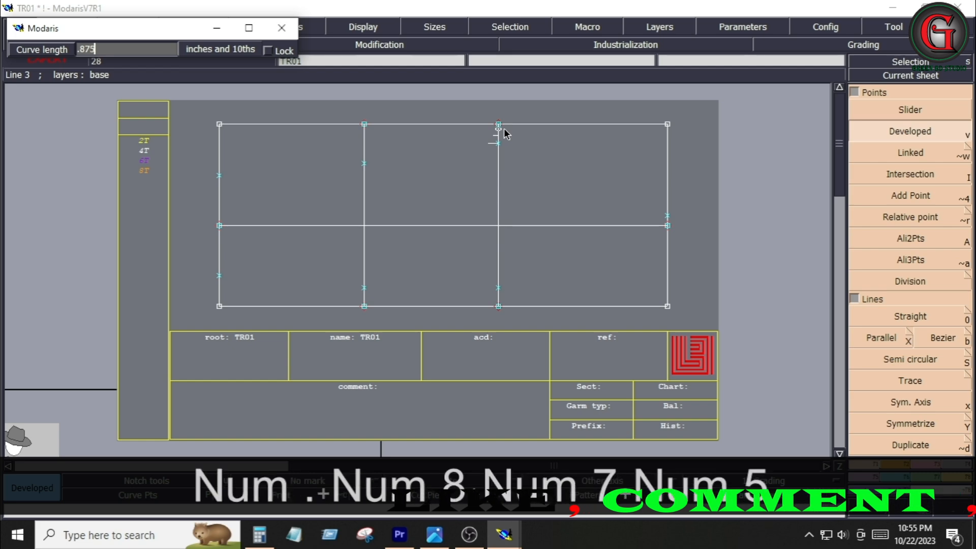
key(Return)
click(500, 163)
key(Down)
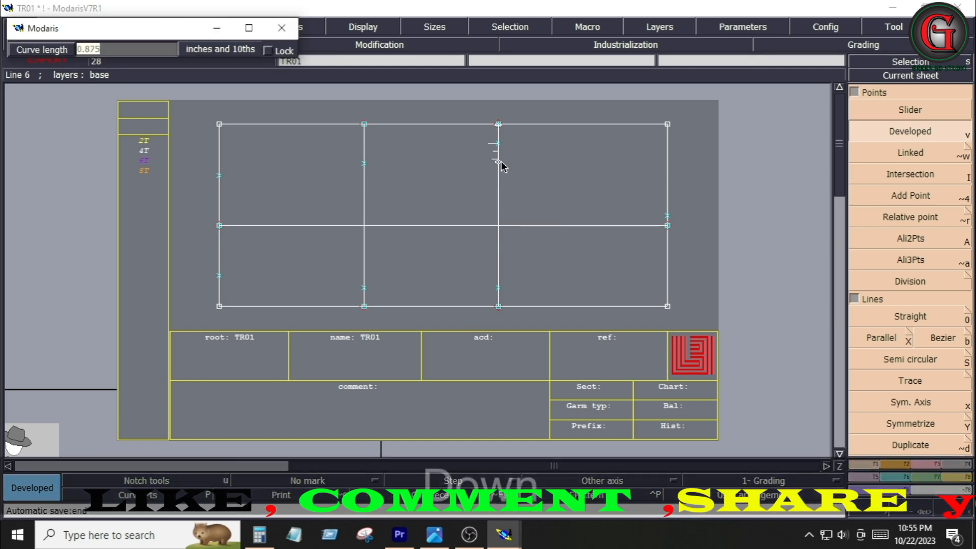
text(.)
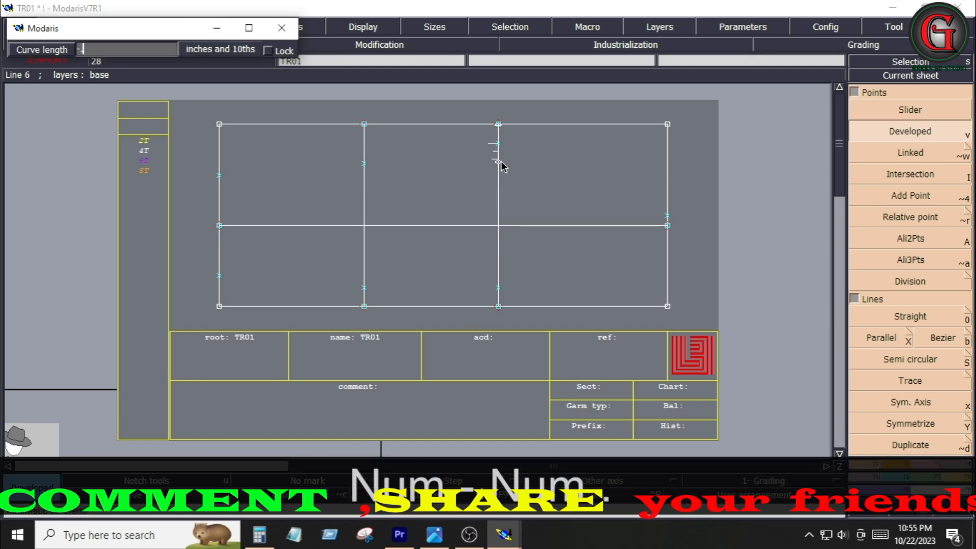
text(.875)
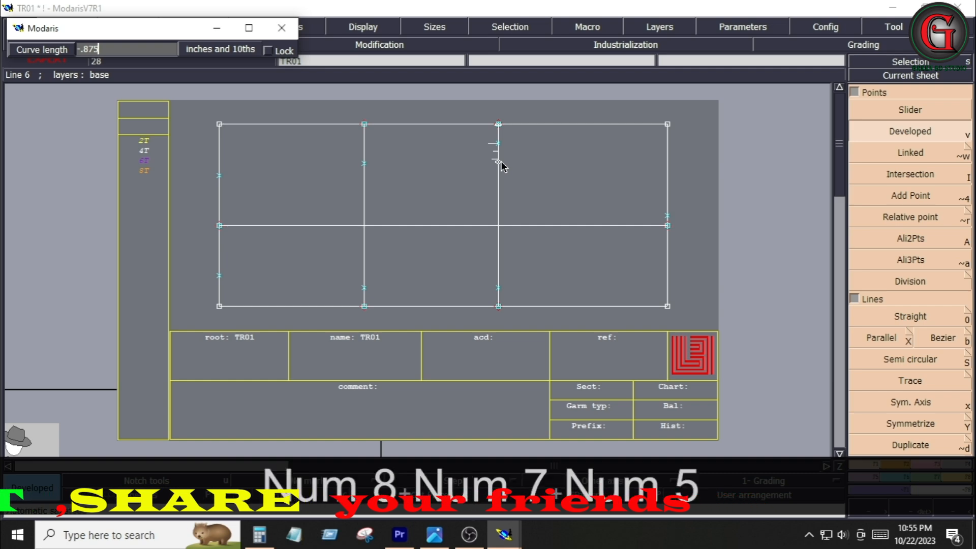
key(Return)
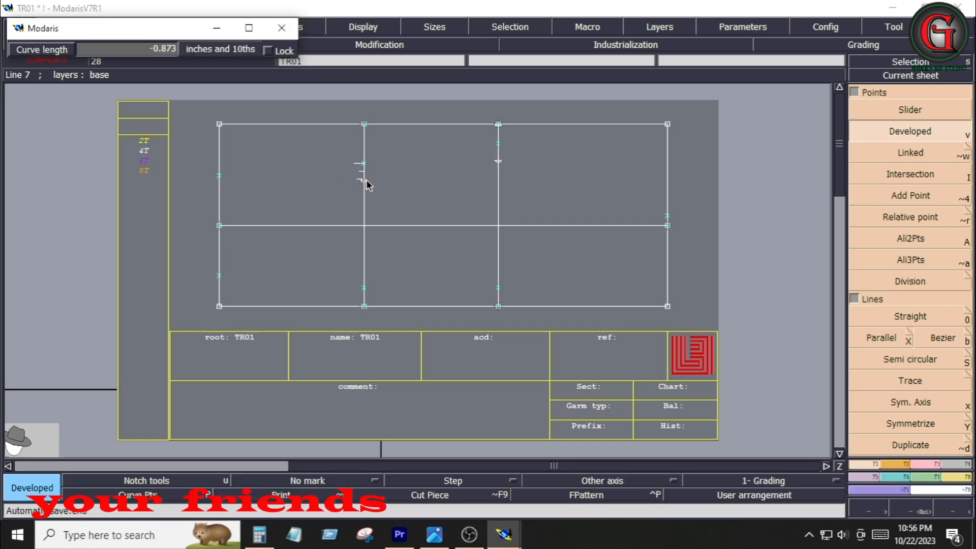
Place developed points 0.5 inches above and below the upper point on the middle vertical line
key(Down)
text(-.5)
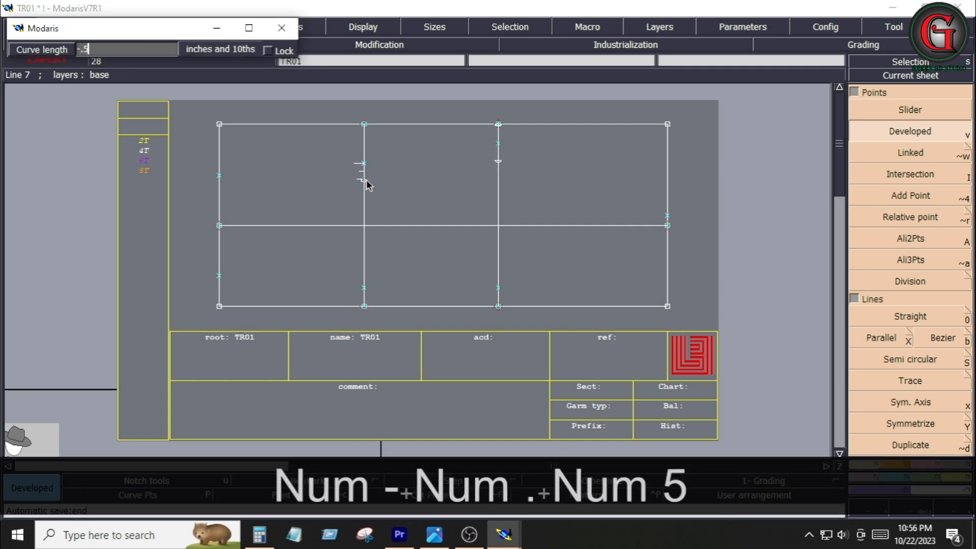
key(Return)
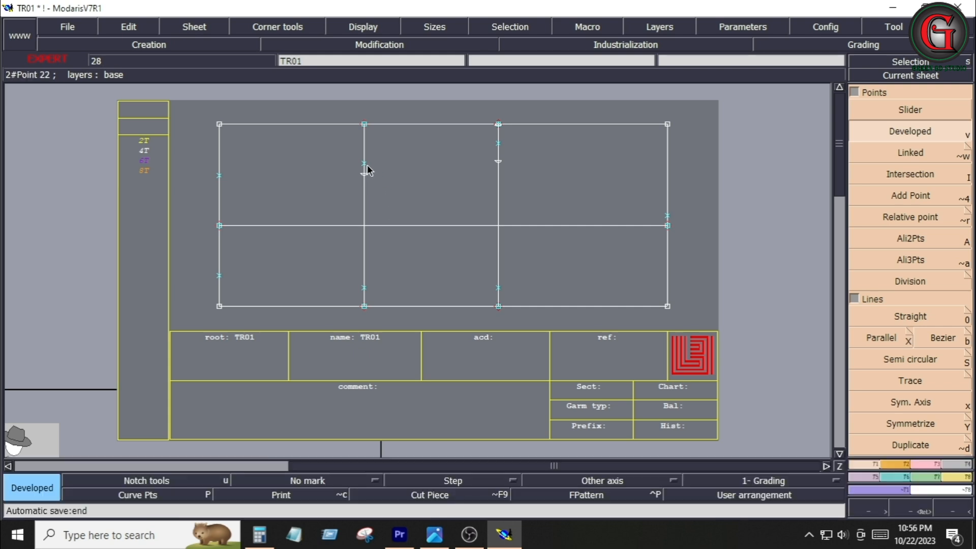
click(366, 162)
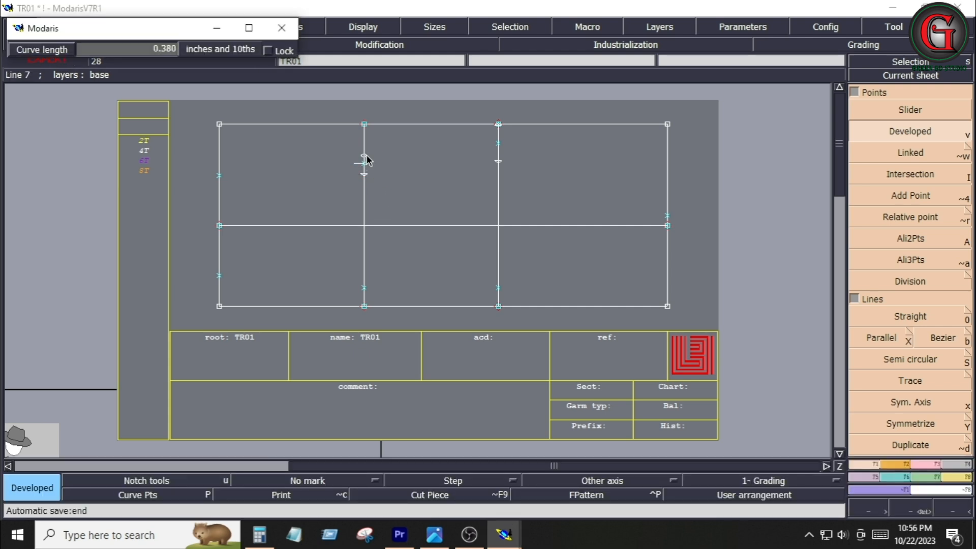
key(Down)
text(.5)
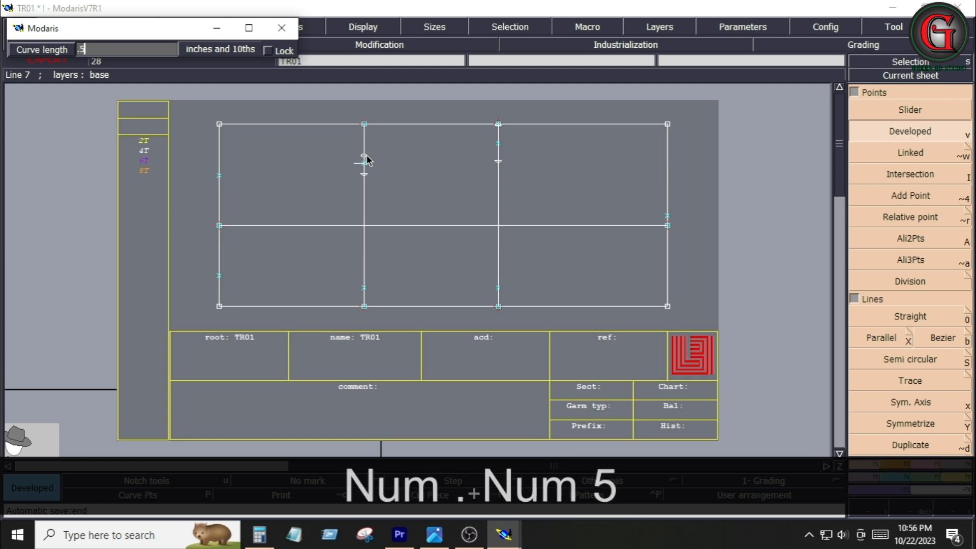
key(Return)
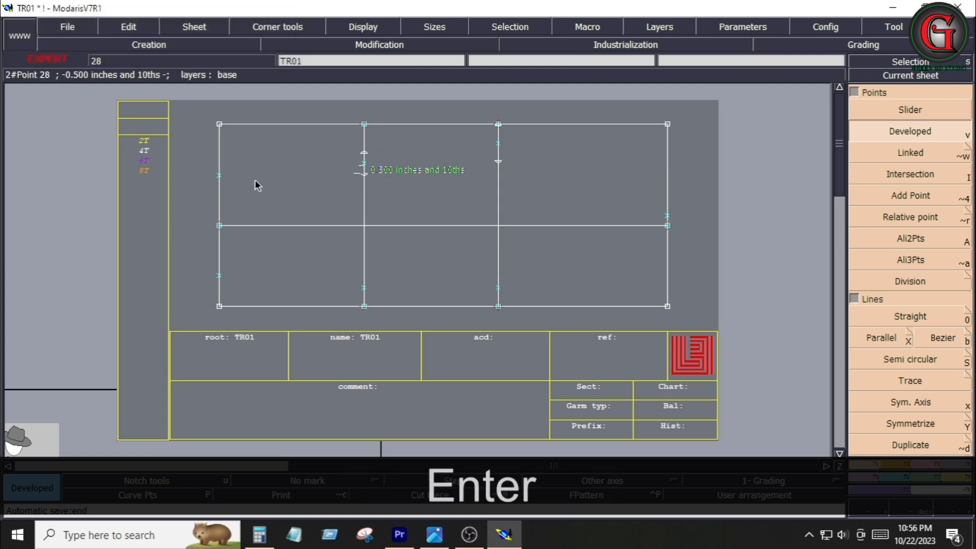
Place developed points 0.5 inches above and below the upper point on the left vertical line
click(220, 167)
key(Down)
key(Down)
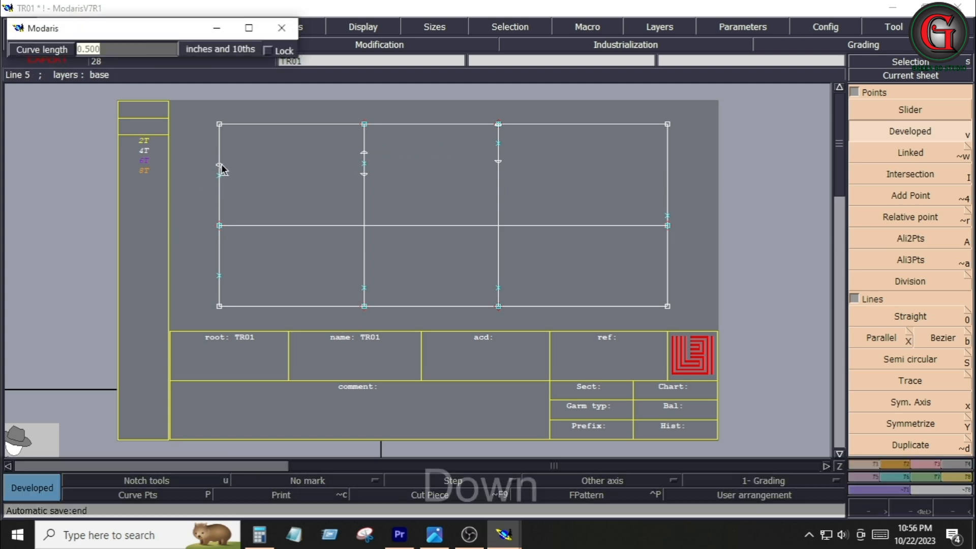
key(Return)
click(220, 159)
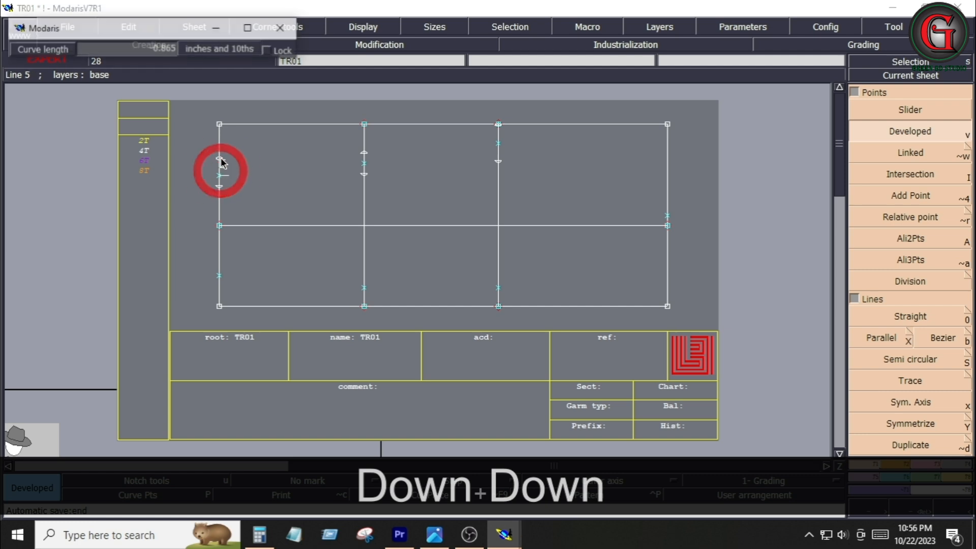
key(Down)
text(-.5)
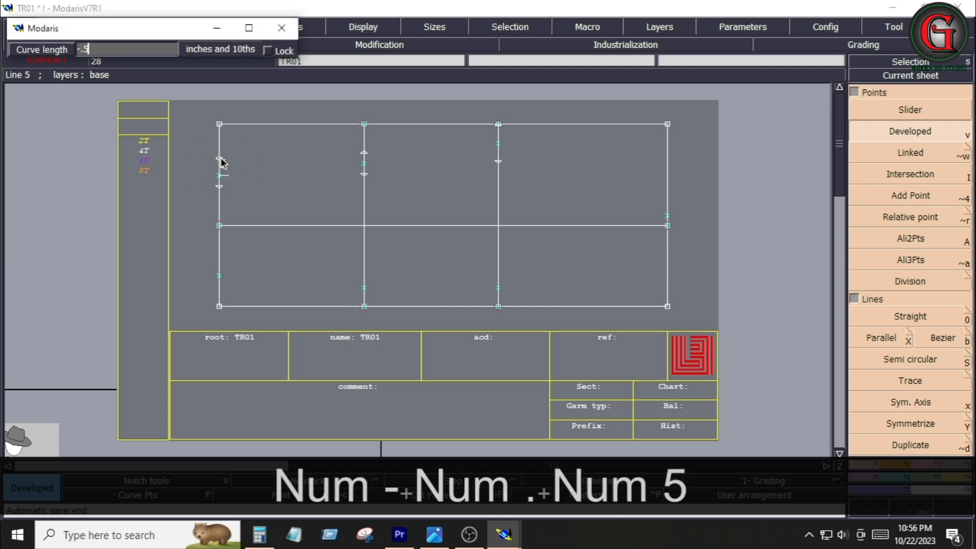
key(Return)
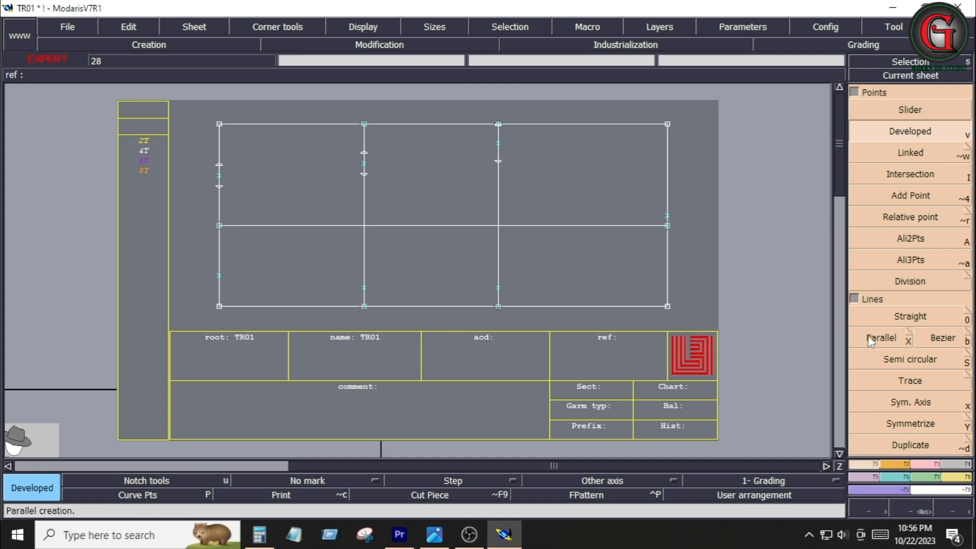
Delete the top horizontal line of the rectangular frame
click(932, 465)
click(910, 360)
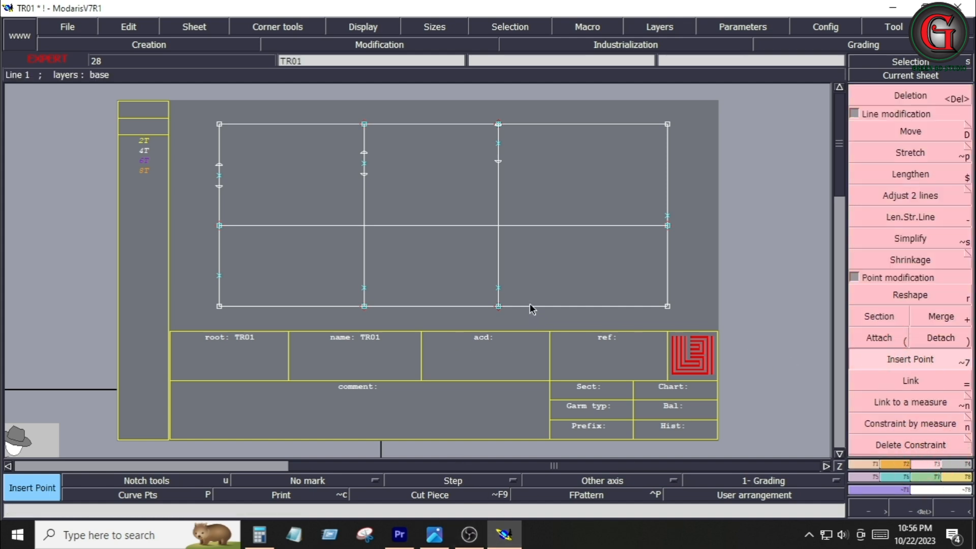
click(504, 167)
key(Delete)
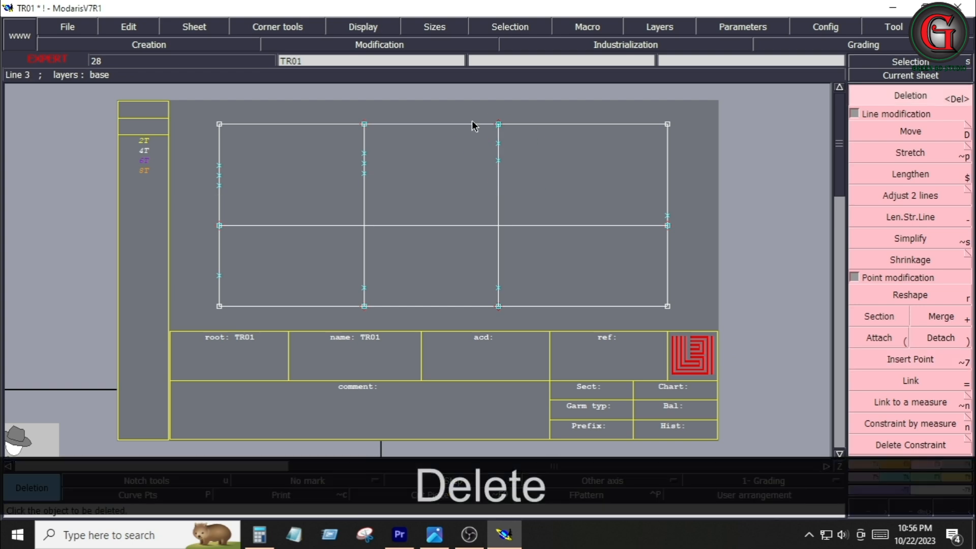
click(473, 125)
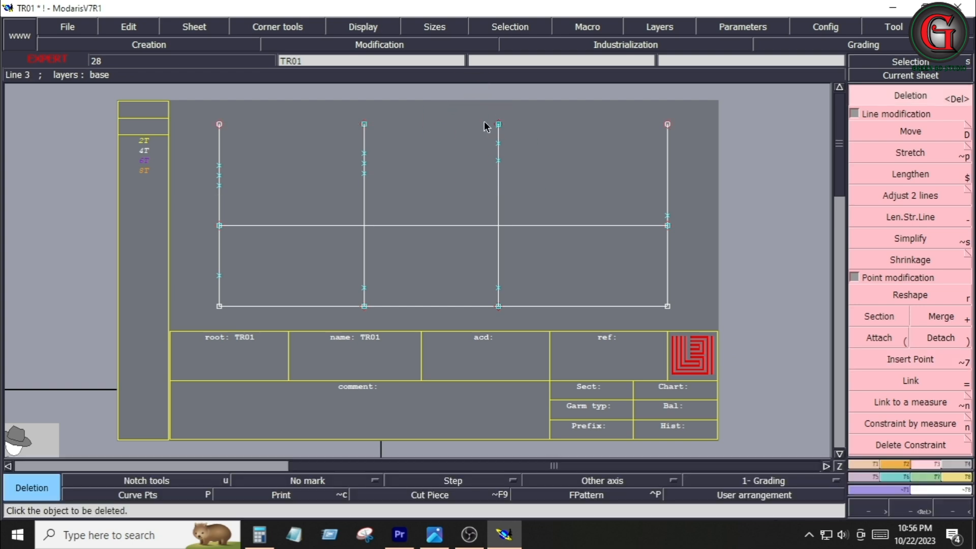
Extend the upper end of the third vertical line by about 0.21 inches with Len.Str.Line
key(Return)
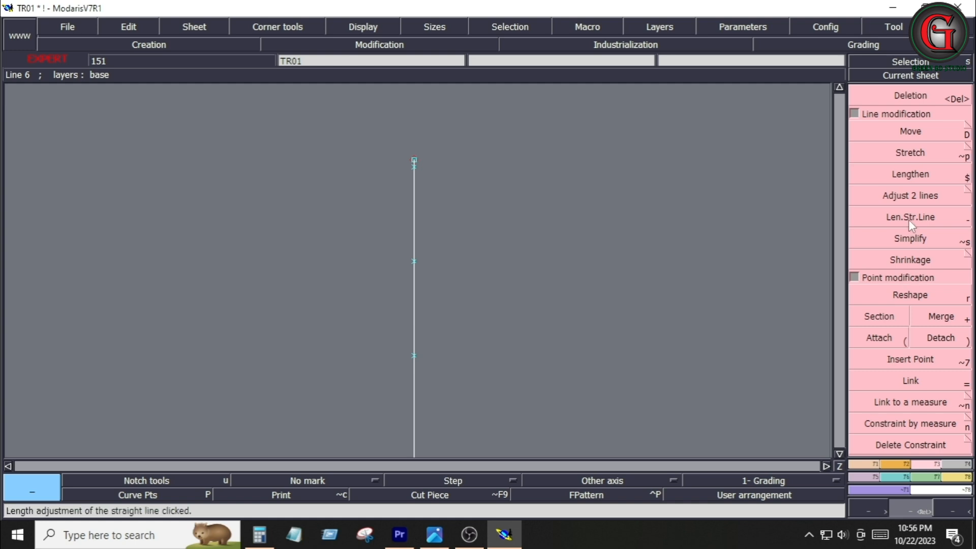
click(910, 217)
click(414, 175)
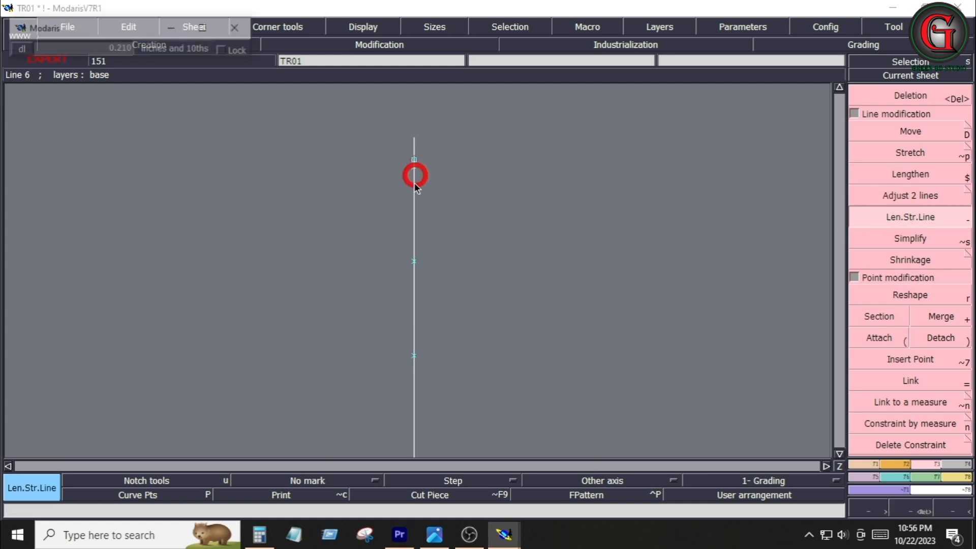
key(Return)
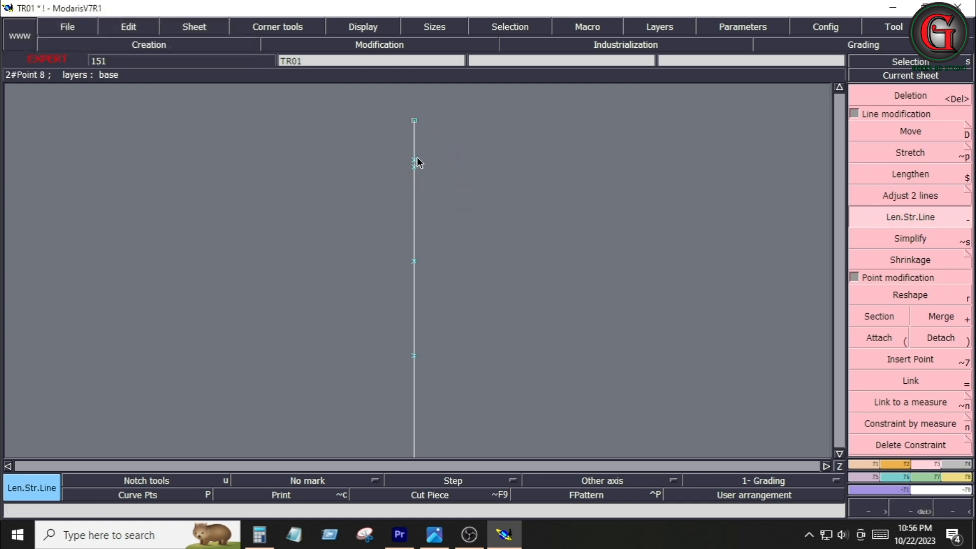
Delete the middle developed points on the third and middle vertical lines
key(Delete)
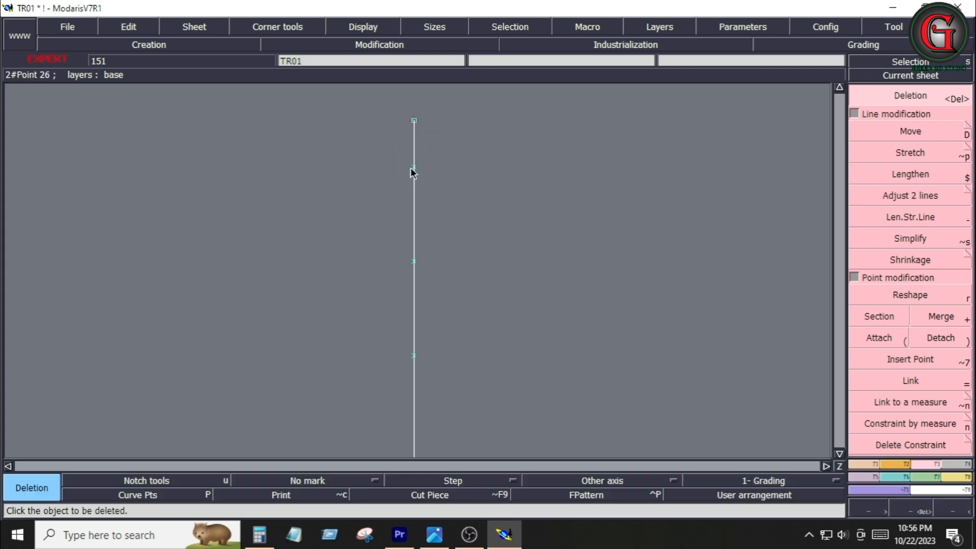
key(Home)
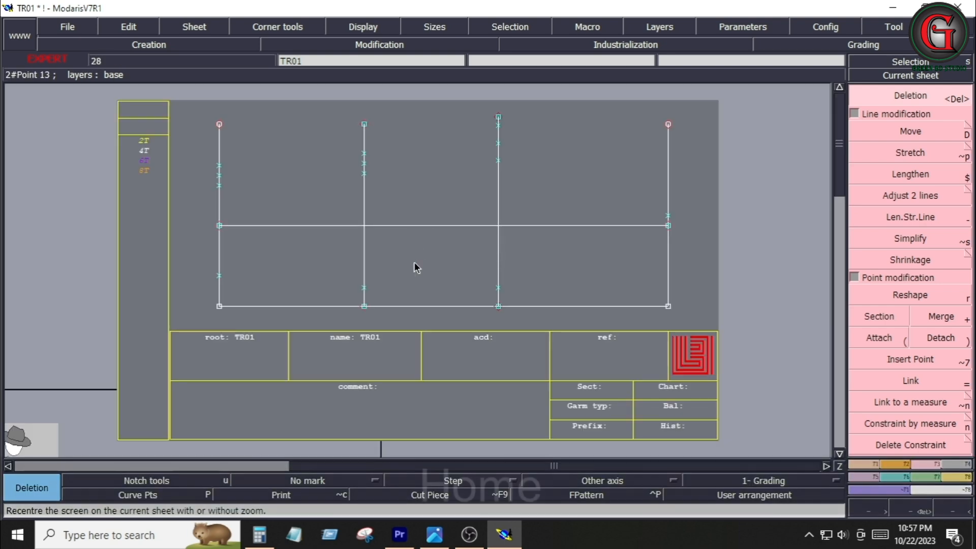
key(Delete)
click(498, 144)
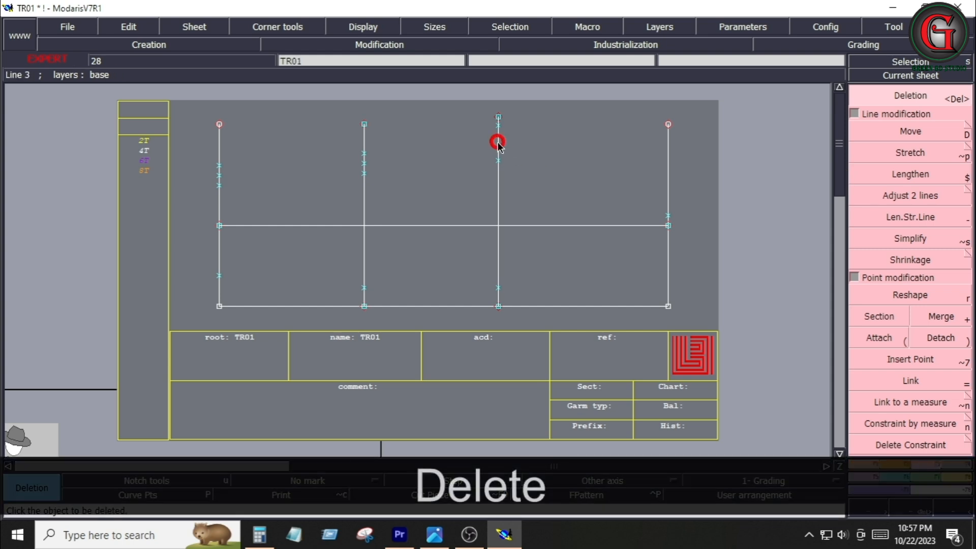
click(364, 164)
Draw Bezier waist curves through the developed points on the left, middle and third vertical lines
click(149, 45)
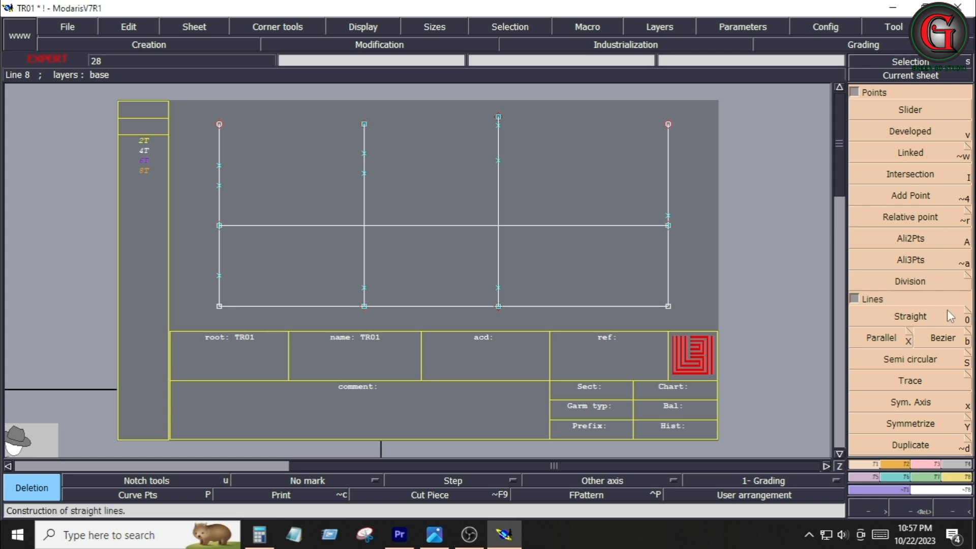
click(940, 342)
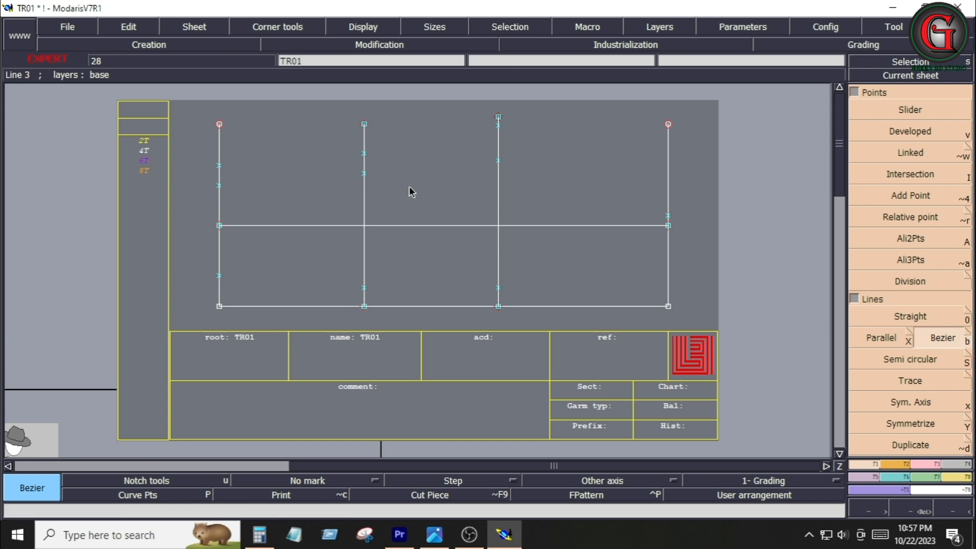
click(221, 186)
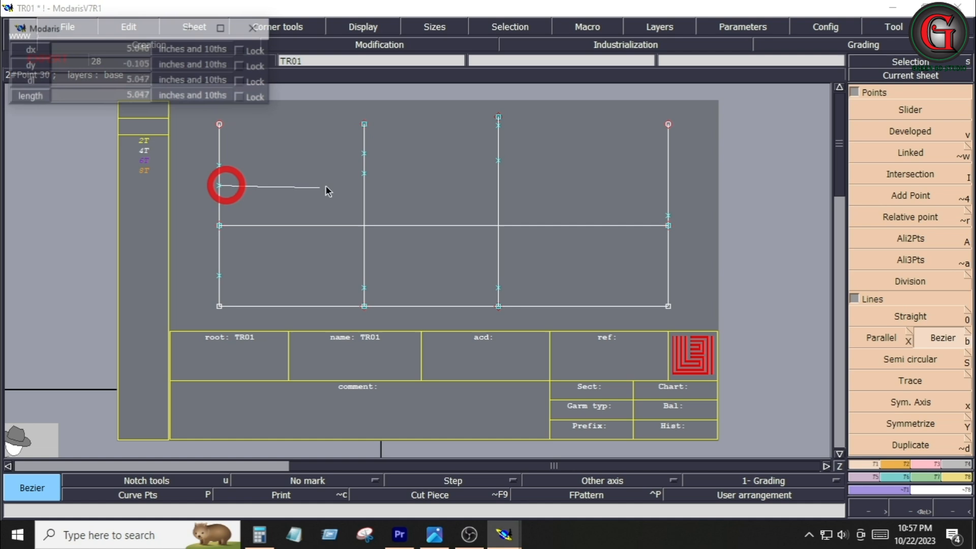
shift+click(364, 173)
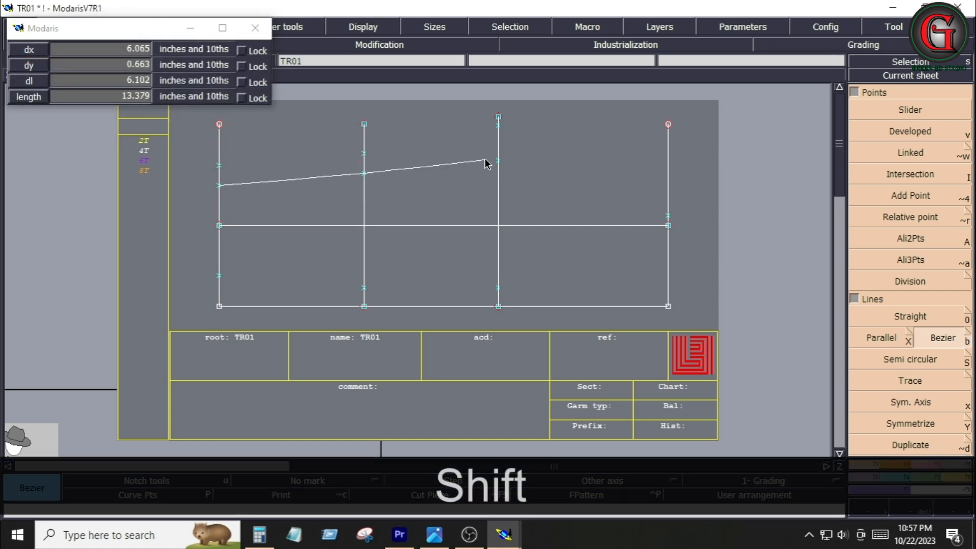
shift+click(499, 160)
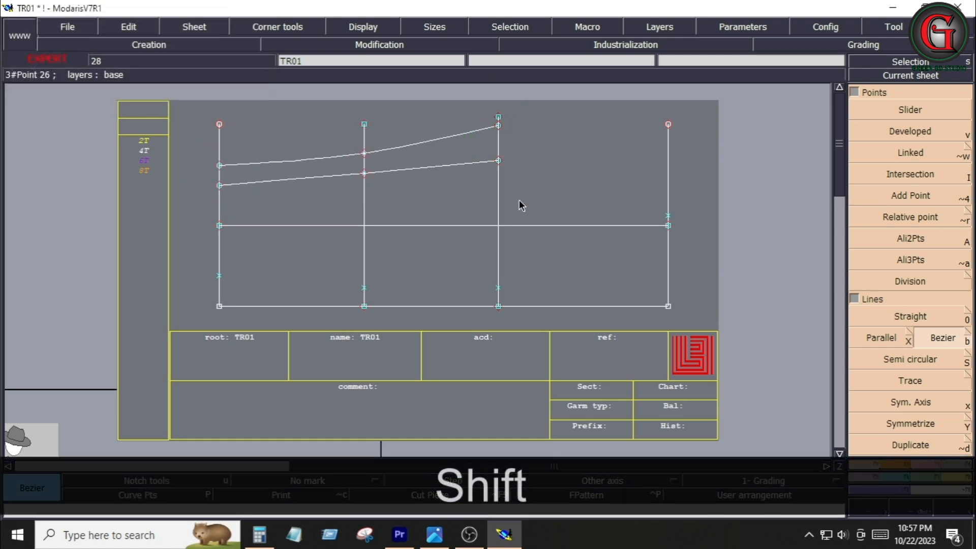
Reshape the lower waist curve, moving its middle point by dx 0 and dy -.125 inches
key(F3)
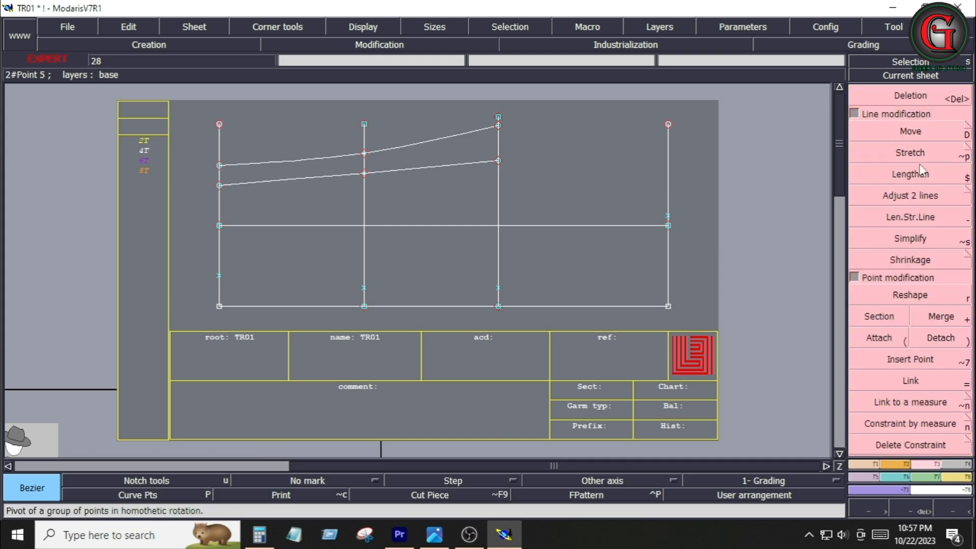
click(910, 295)
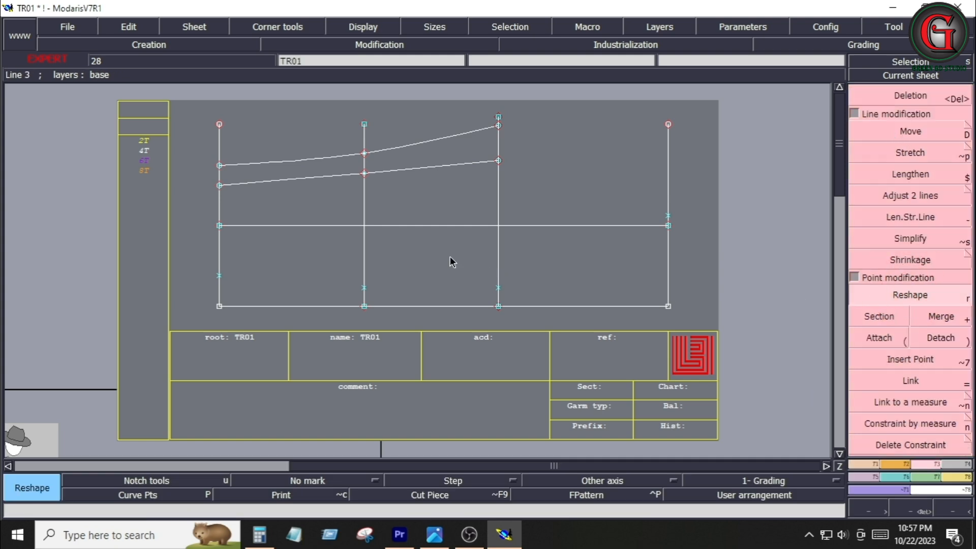
click(365, 174)
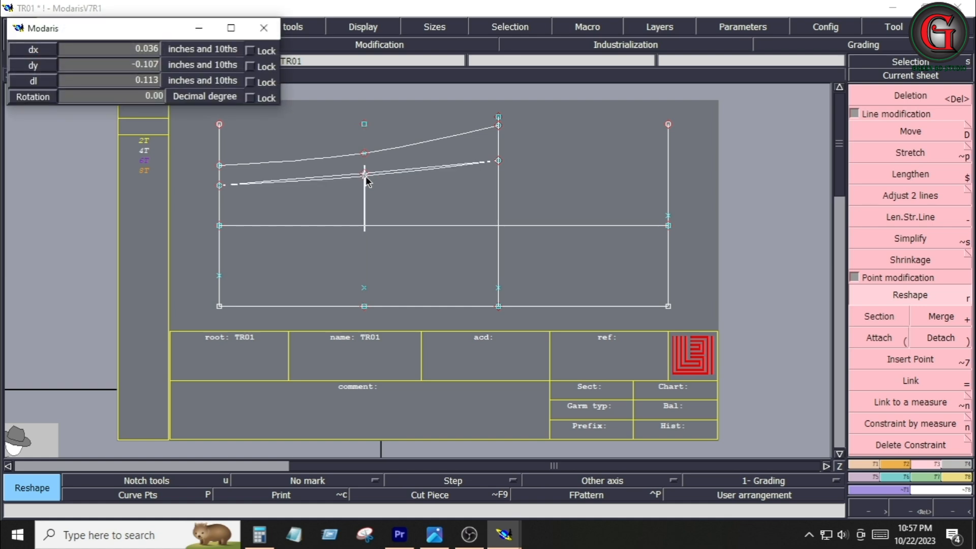
key(Down)
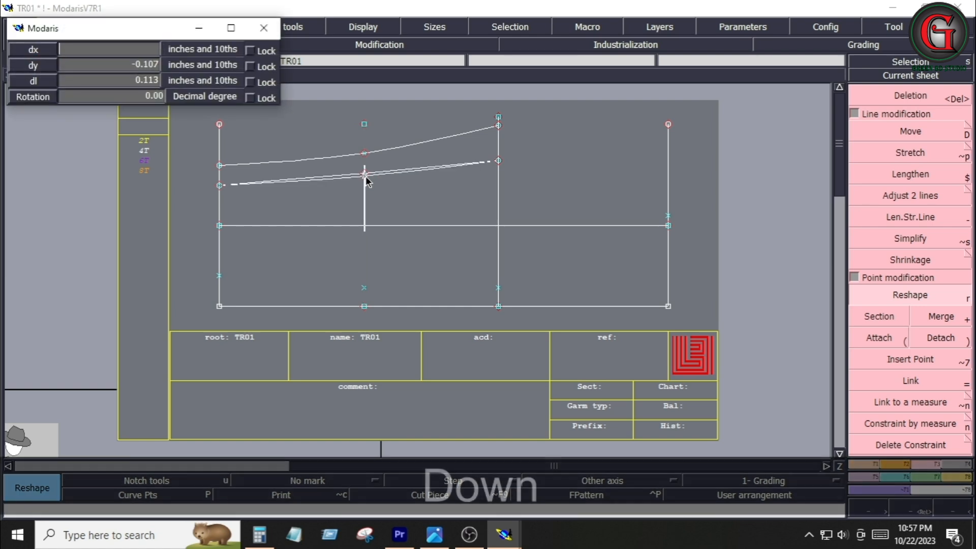
text(0)
key(Down)
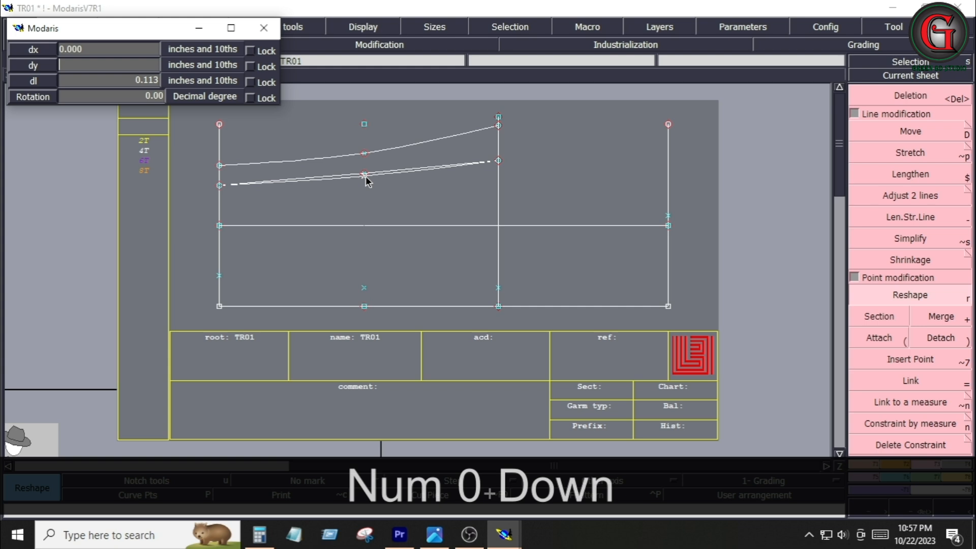
text(-)
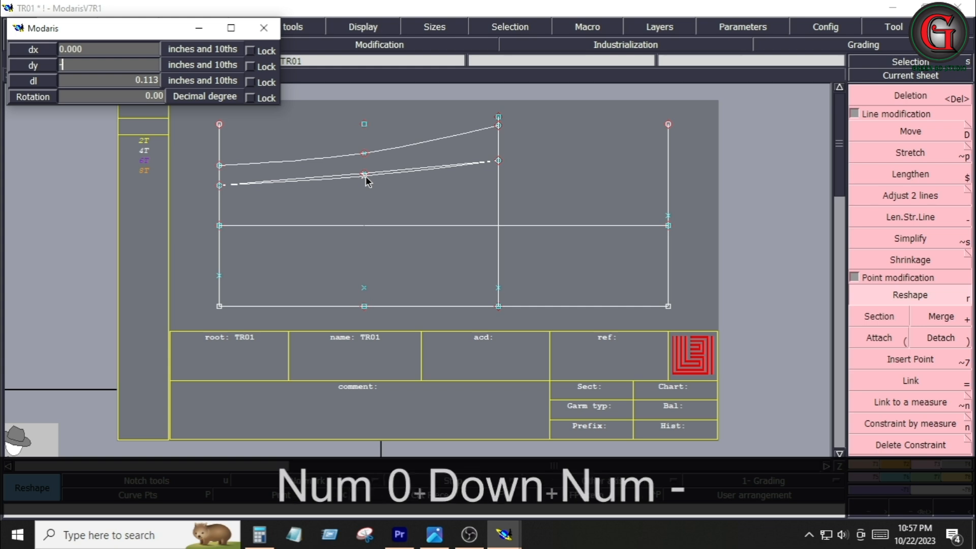
text(0.125)
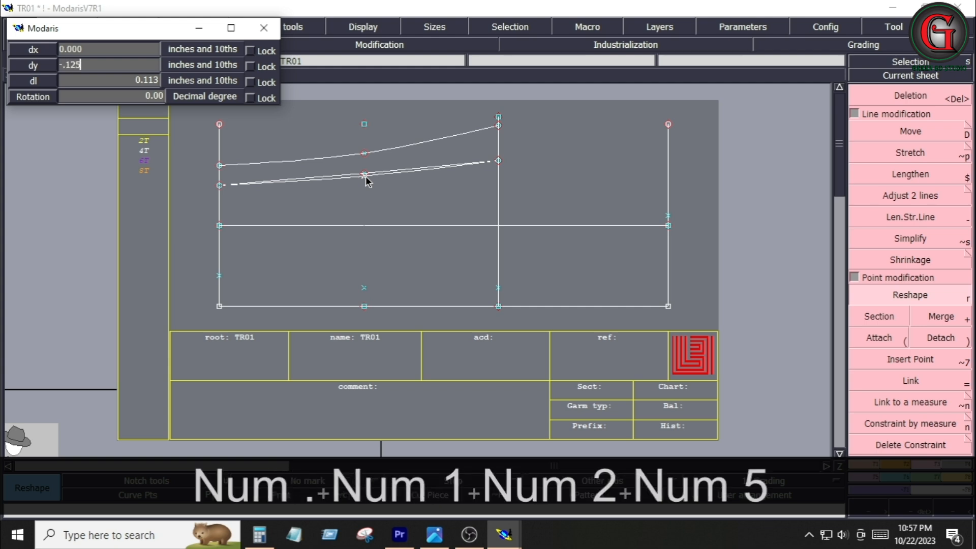
key(Return)
Draw a Bezier curve through the lower points on all four vertical lines, from left to right
click(857, 463)
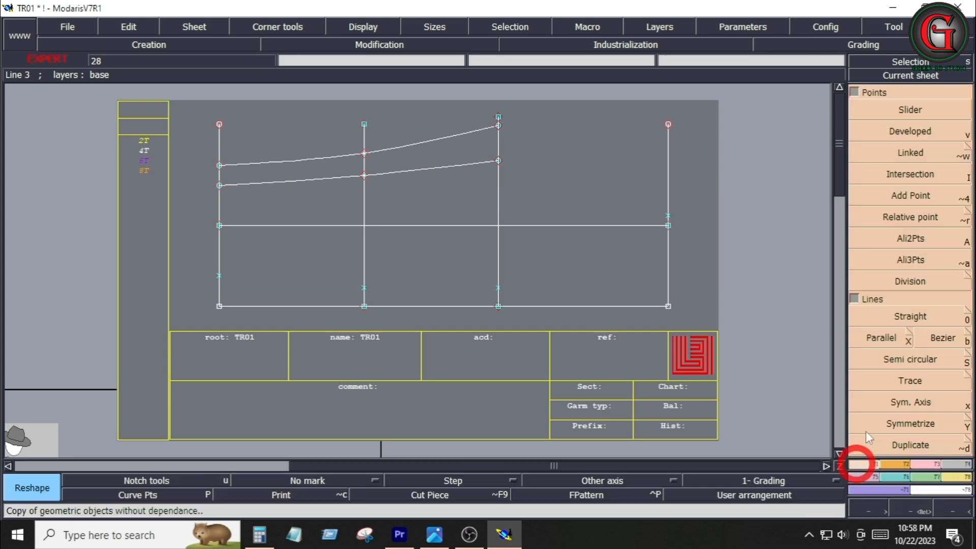
click(943, 339)
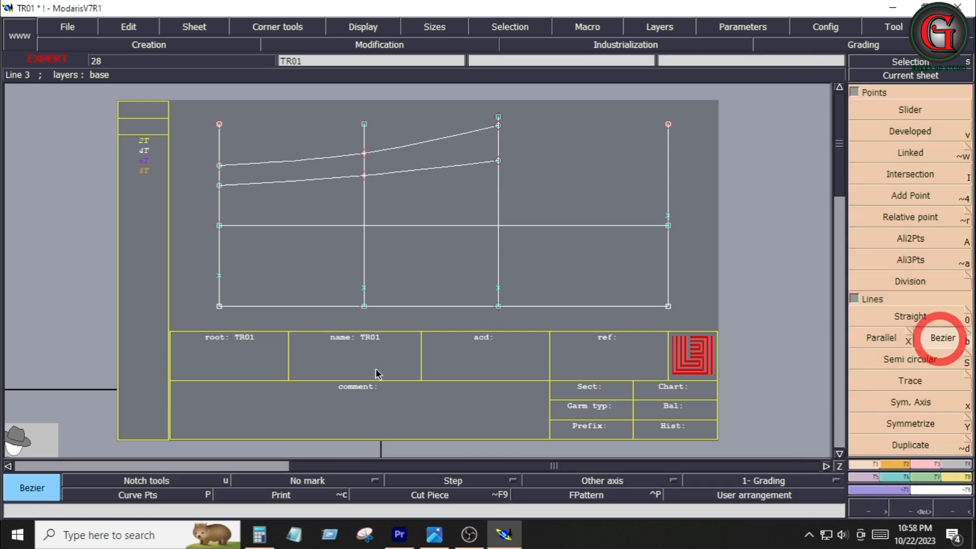
click(220, 275)
key(shift)
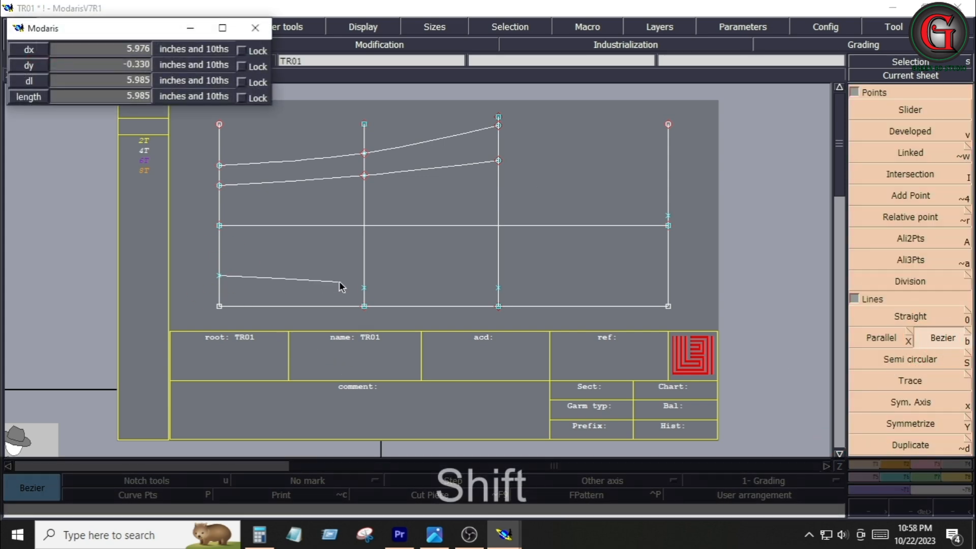
click(363, 288)
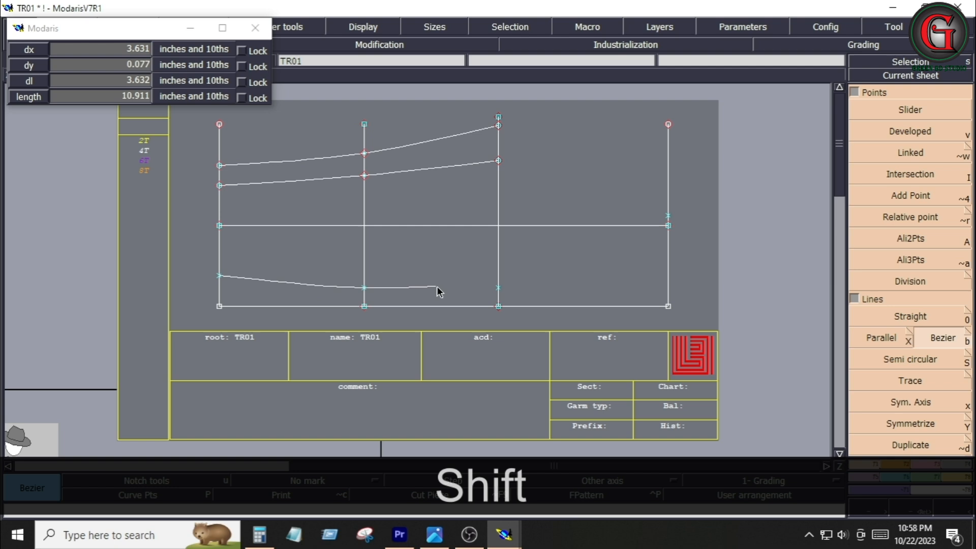
click(497, 289)
click(668, 292)
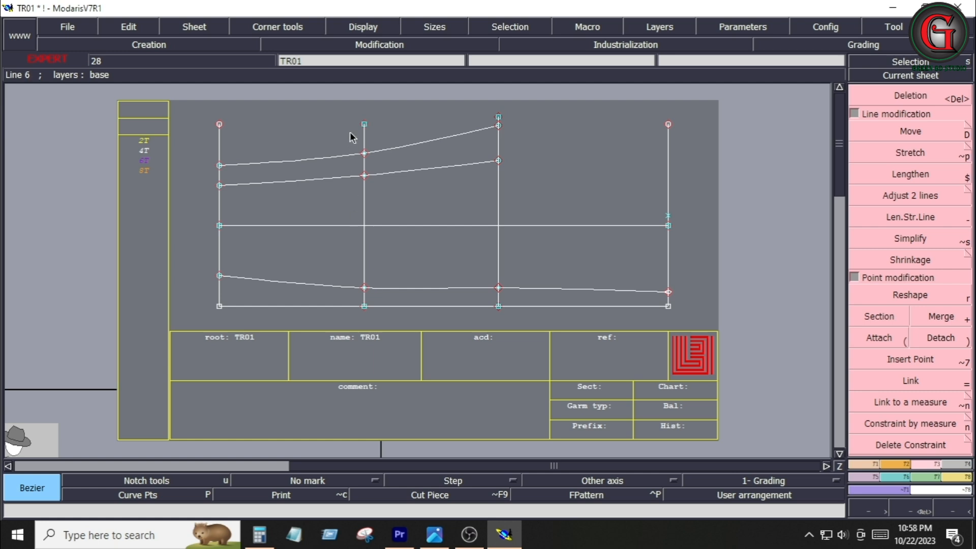
Reshape the lower curve by raising its point on the middle vertical line to smooth it
click(365, 288)
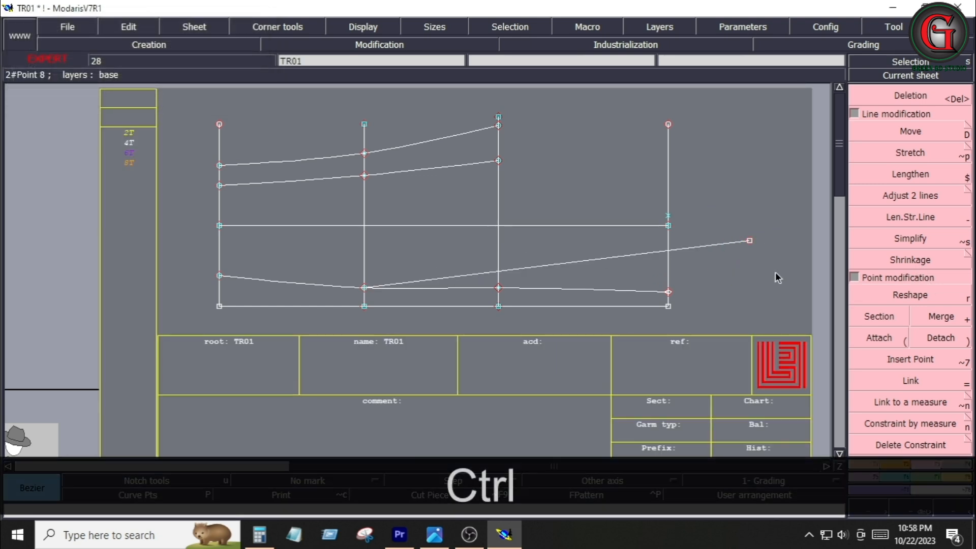
key(ctrl+z)
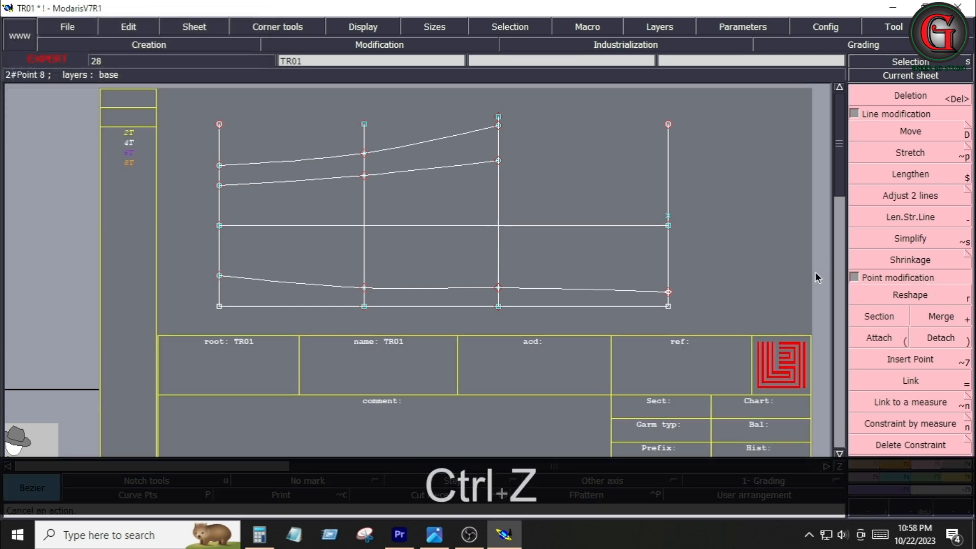
click(897, 298)
click(364, 288)
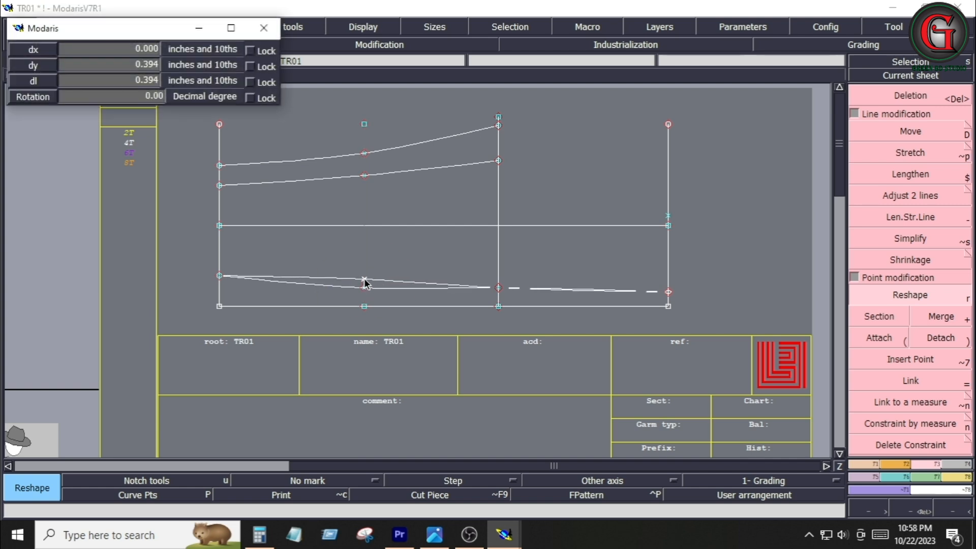
click(365, 279)
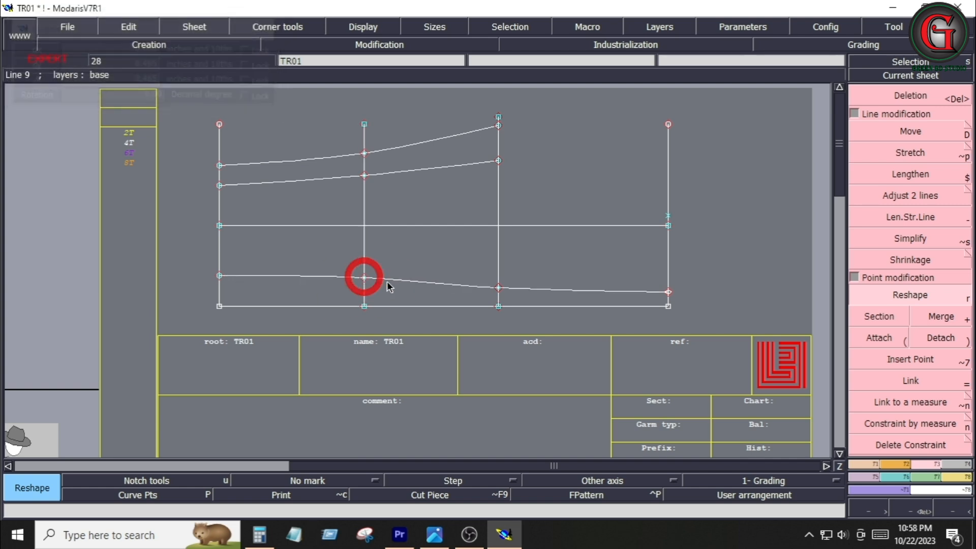
click(440, 270)
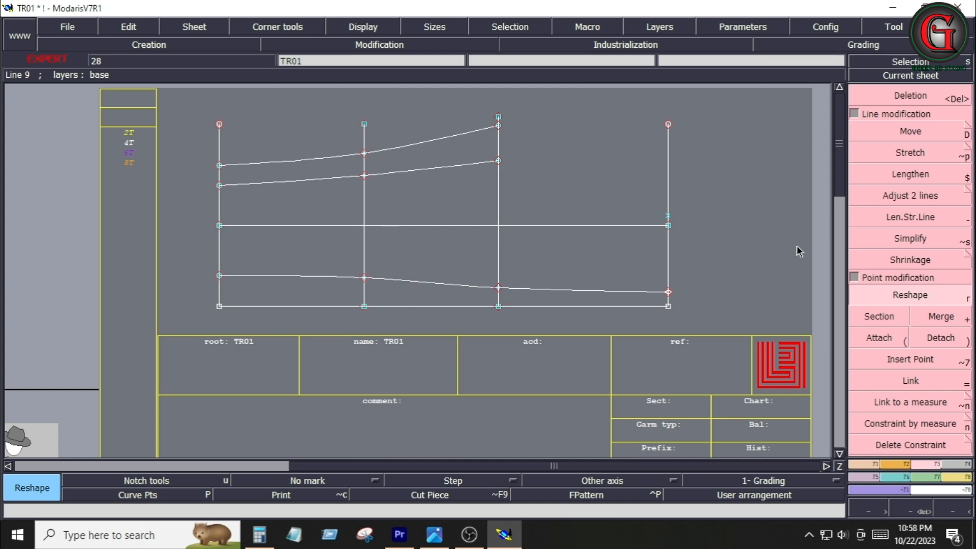
Measure the length of the lower waist curve from the left vertical line to the third vertical line
click(874, 464)
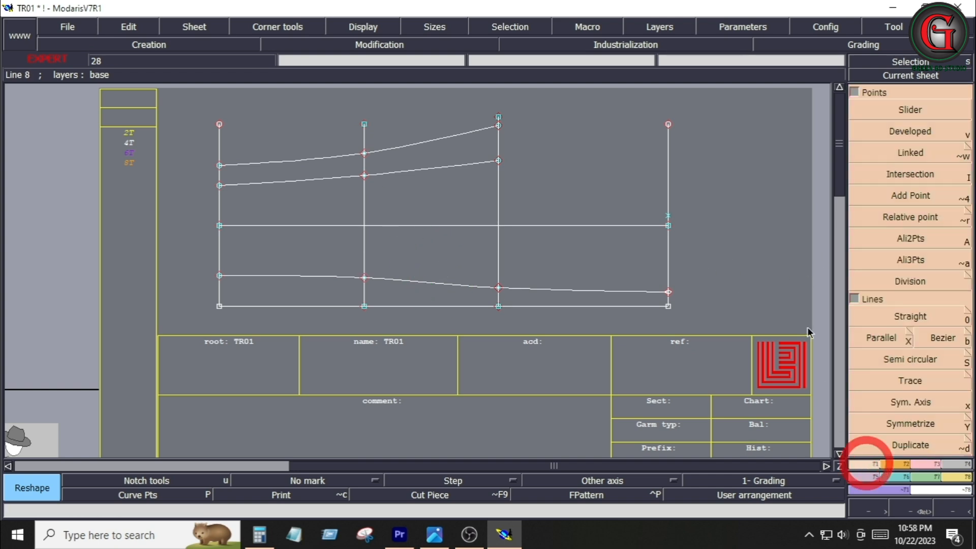
click(903, 133)
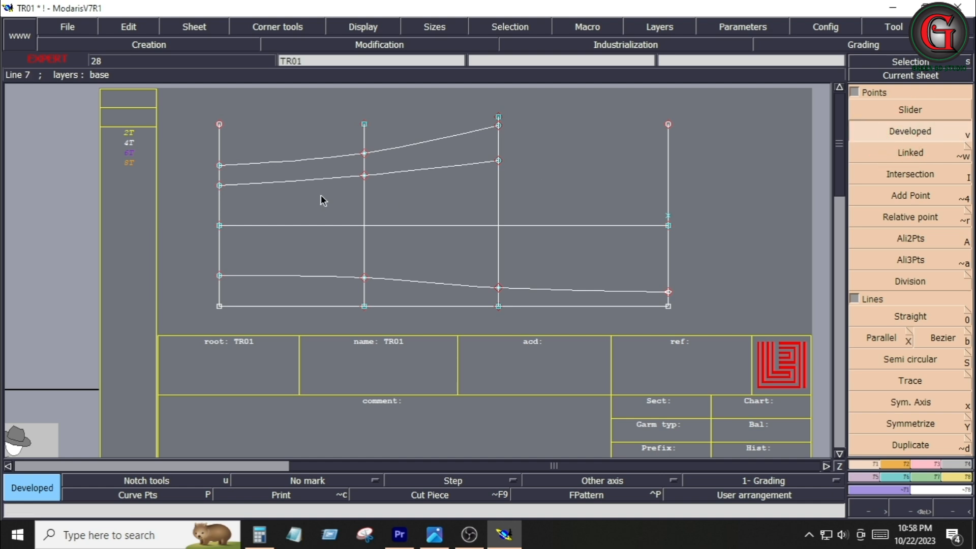
click(958, 475)
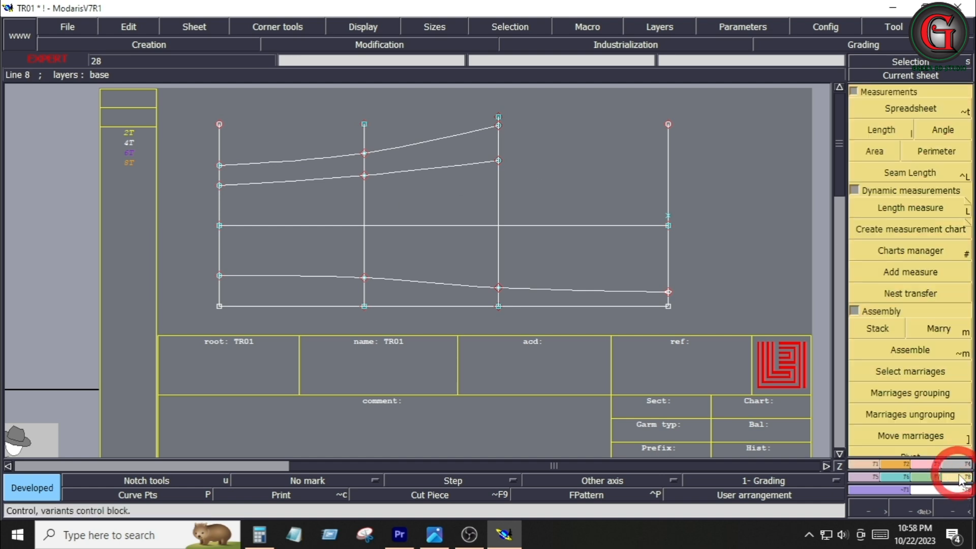
click(954, 215)
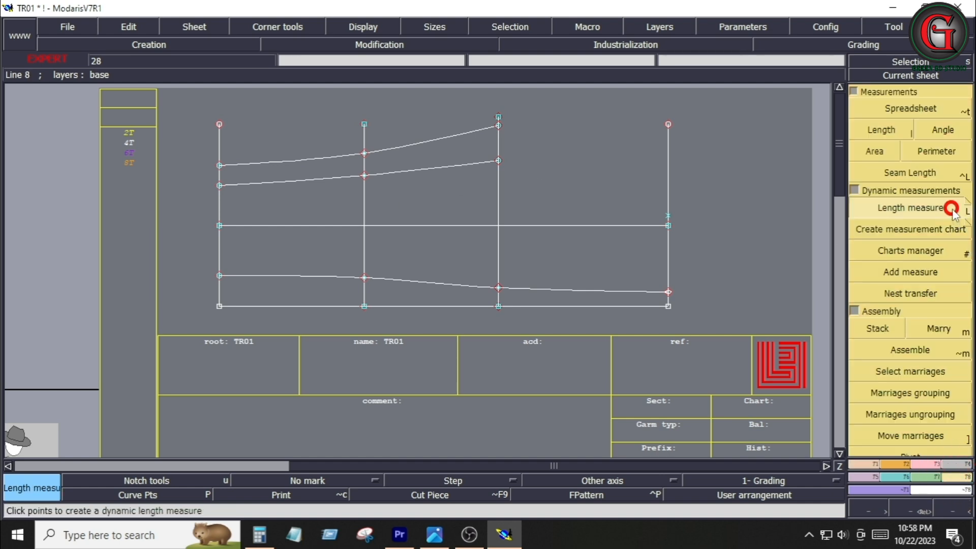
click(219, 186)
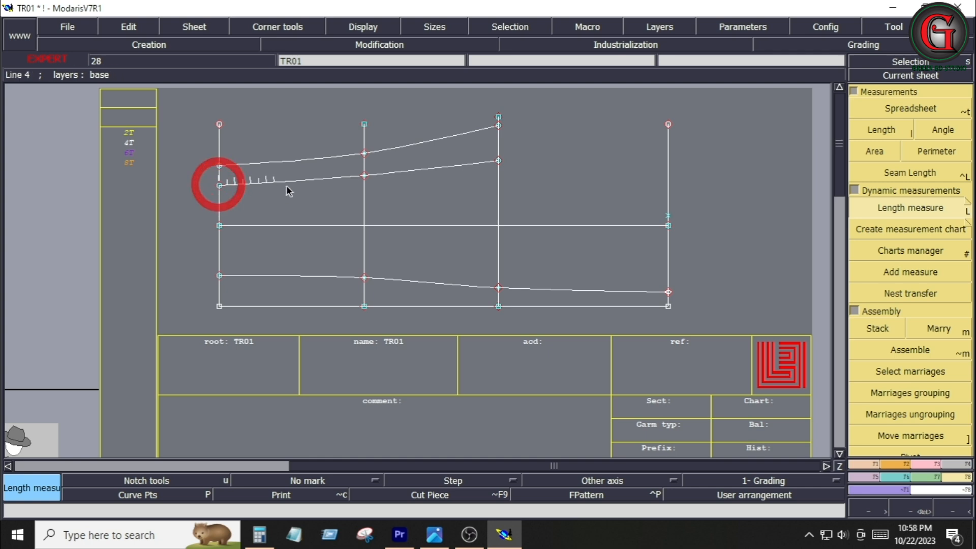
click(499, 162)
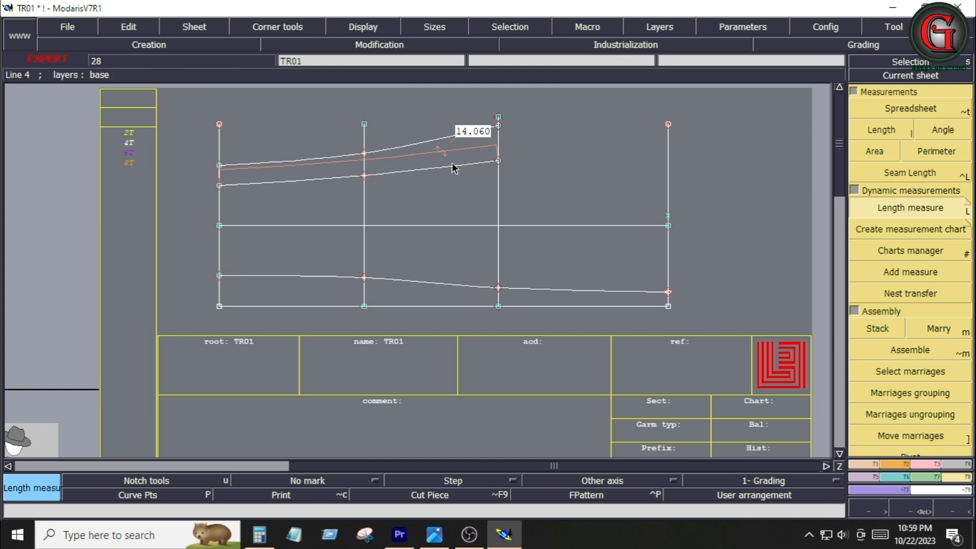
Create a developed point 14.05 inches along the upper waist curve from its left end and insert it into the curve
click(865, 464)
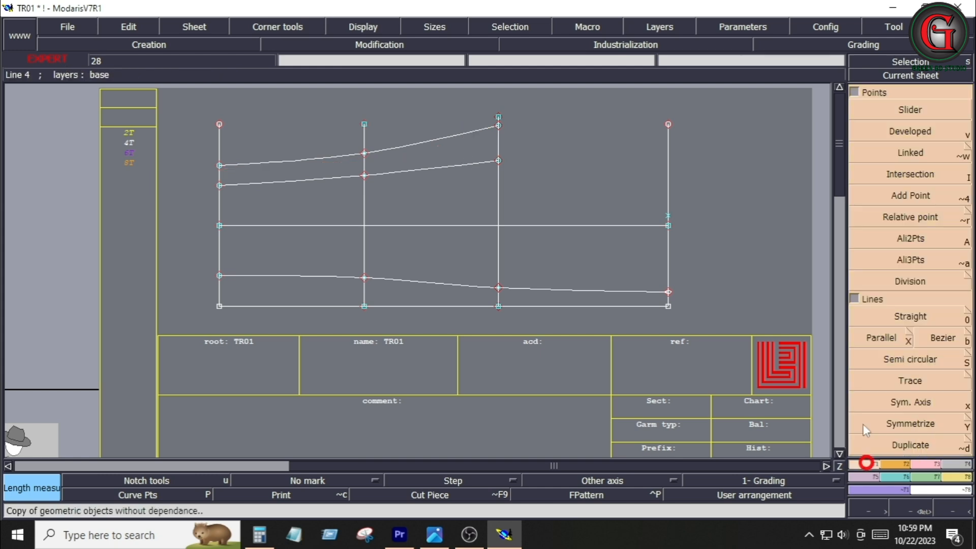
click(898, 133)
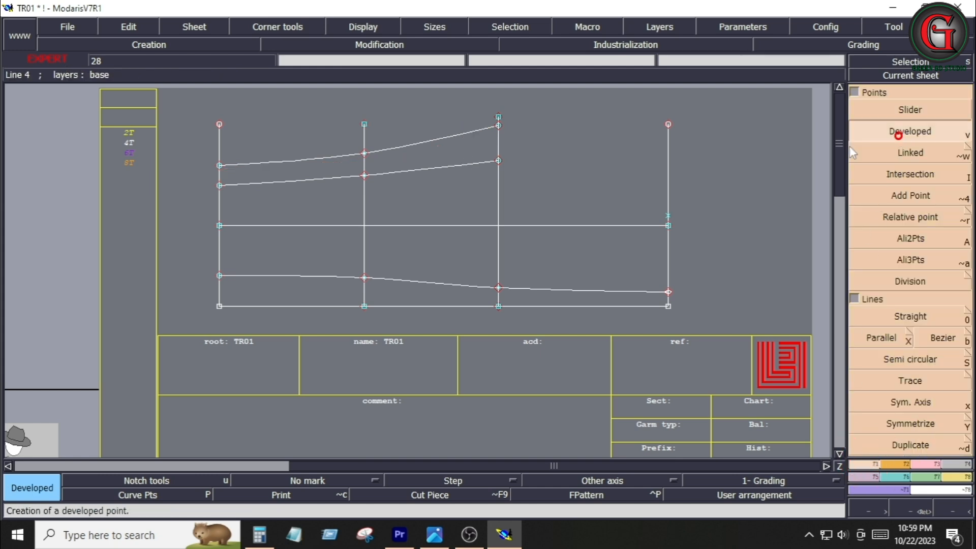
click(220, 166)
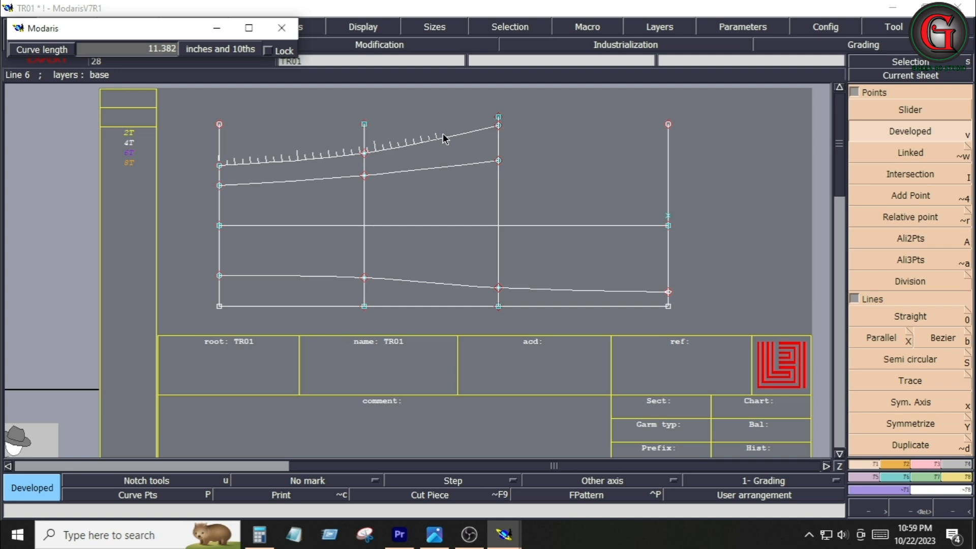
text(14.)
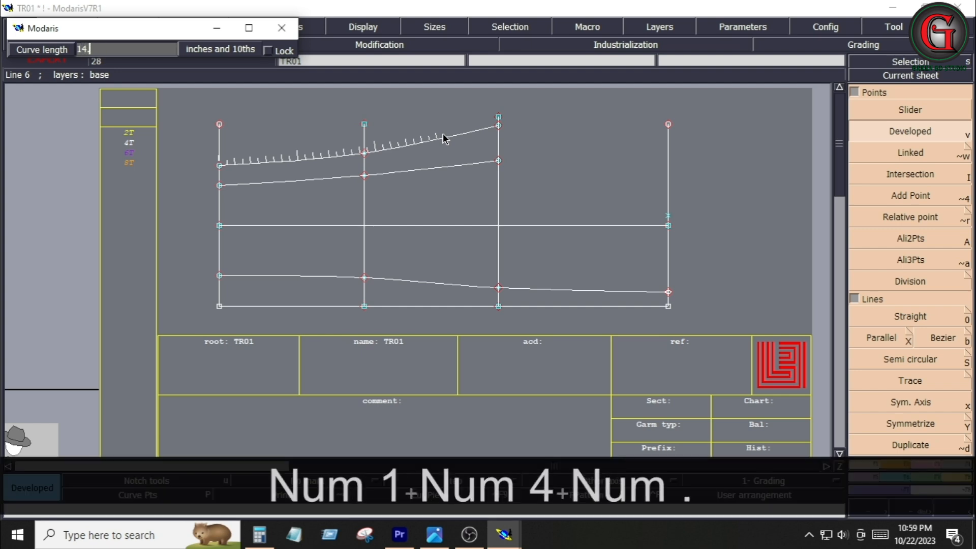
text(05)
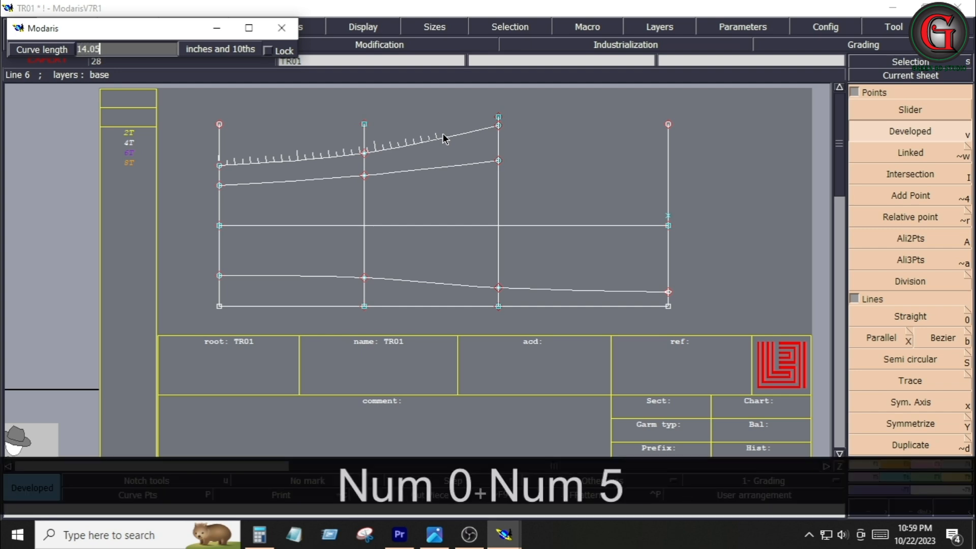
key(Return)
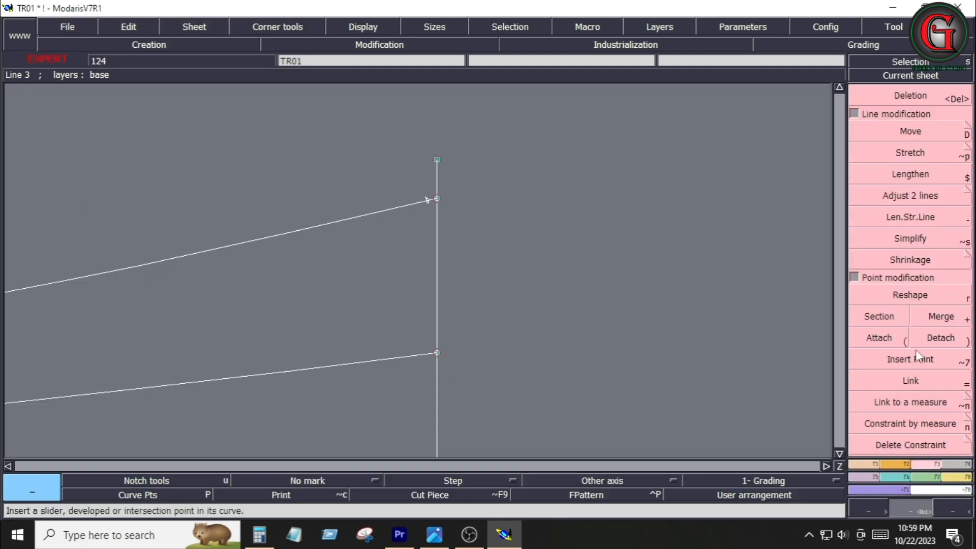
click(910, 359)
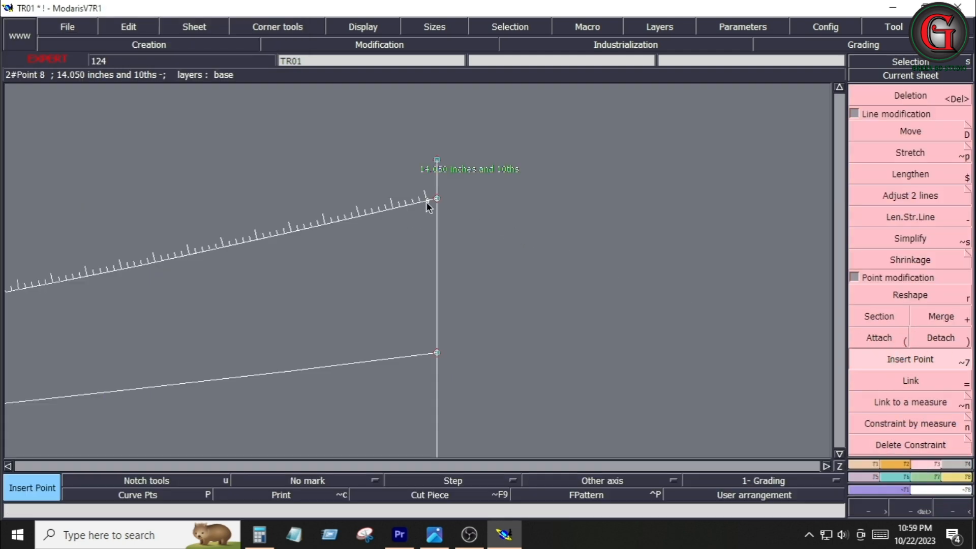
click(427, 200)
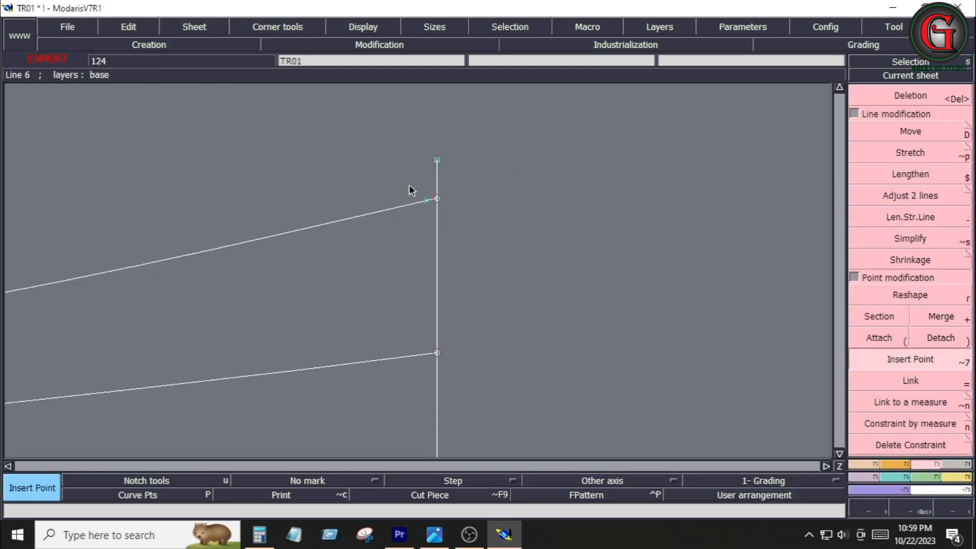
key(Return)
Split the upper waist curve at the inserted point and delete the excess end segment beyond it
drag(393, 160, 473, 252)
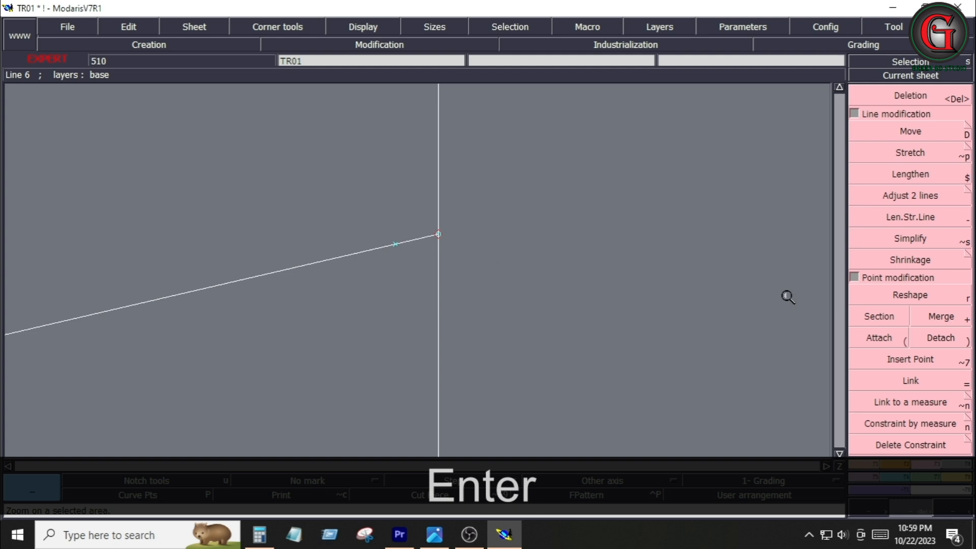
click(874, 322)
click(394, 247)
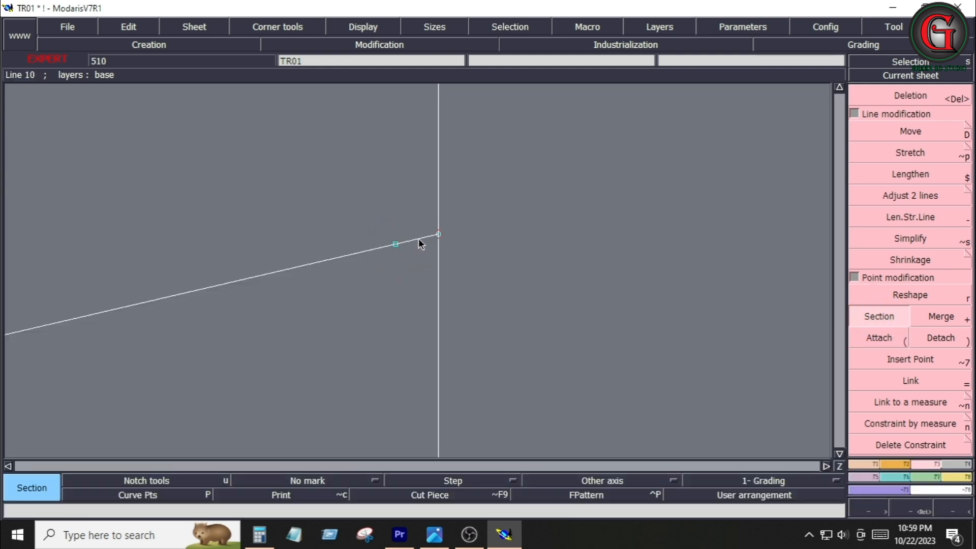
key(Delete)
click(420, 242)
click(441, 234)
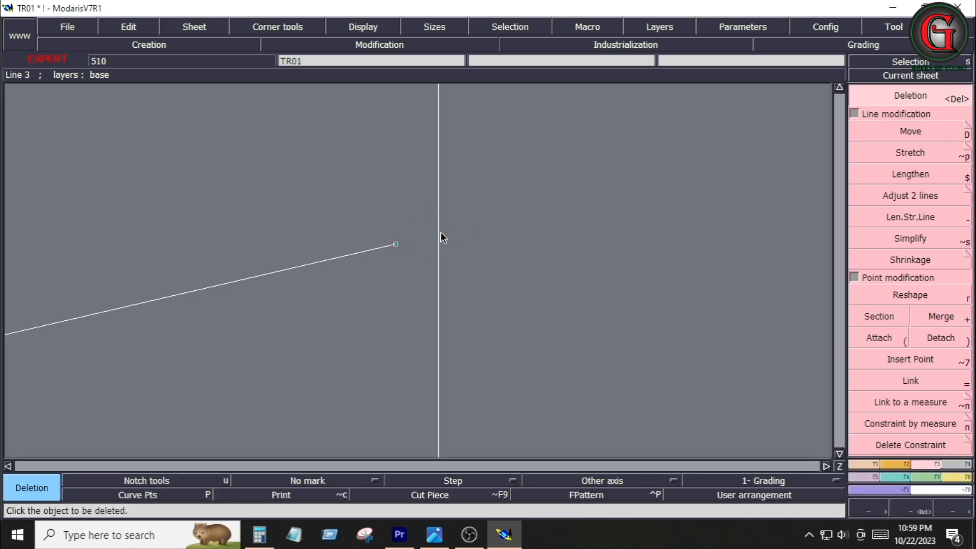
Attach the third vertical line's top point to the trimmed end of the upper waist curve
key(Home)
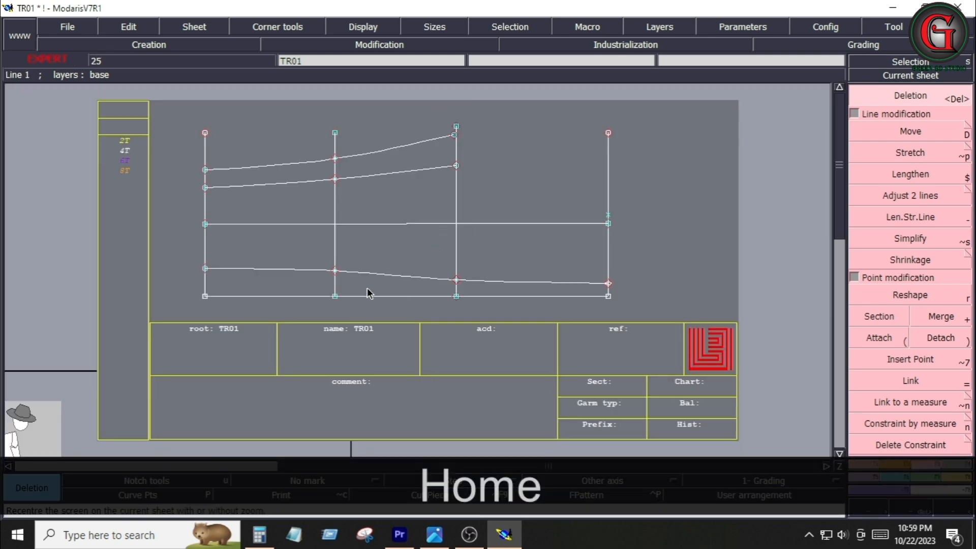
click(873, 317)
click(881, 341)
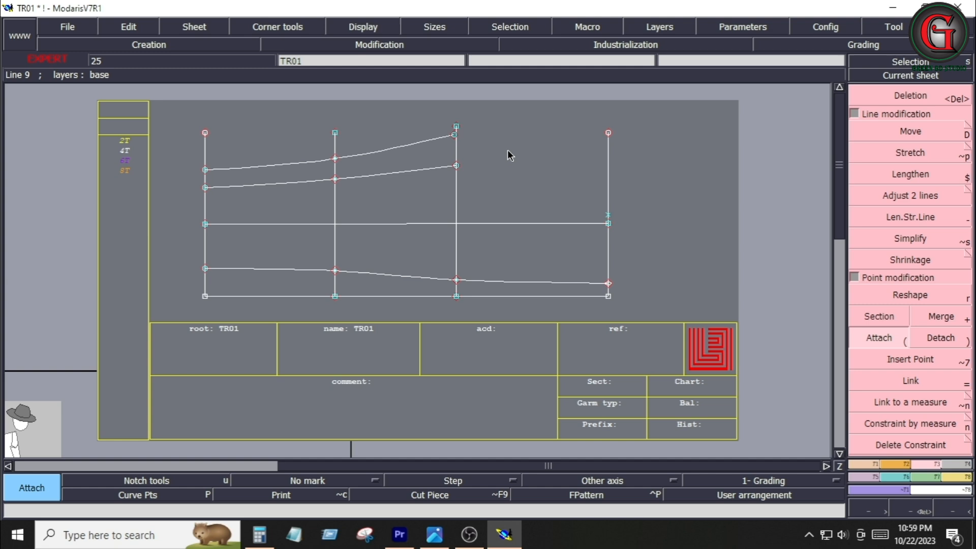
click(464, 130)
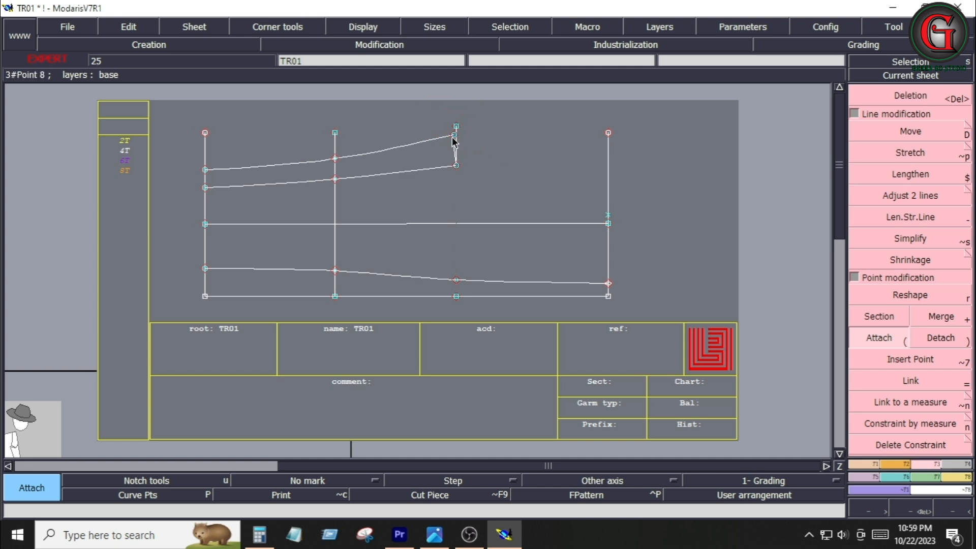
click(453, 135)
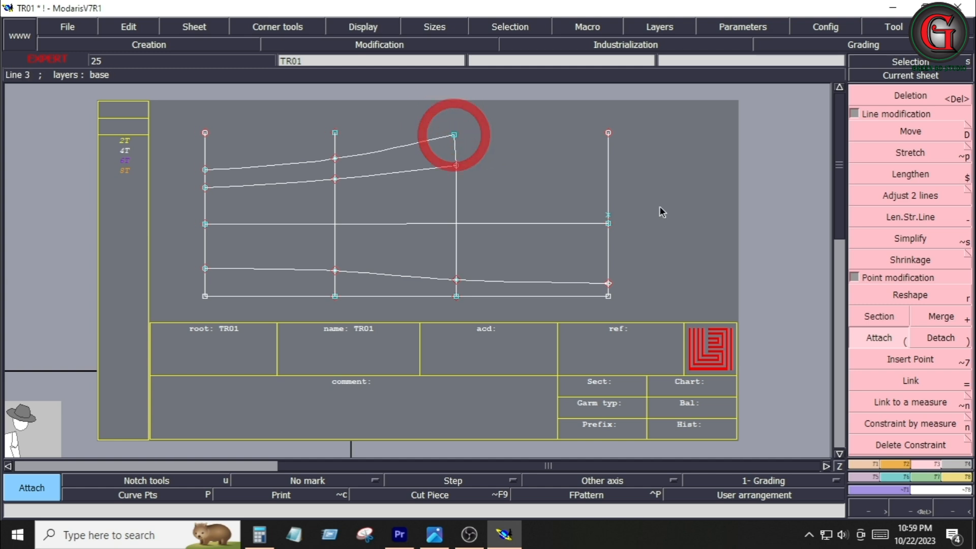
Replace the third vertical line with a Bezier line from its point on the lower curve up to the upper waist curve's end
key(Delete)
click(456, 192)
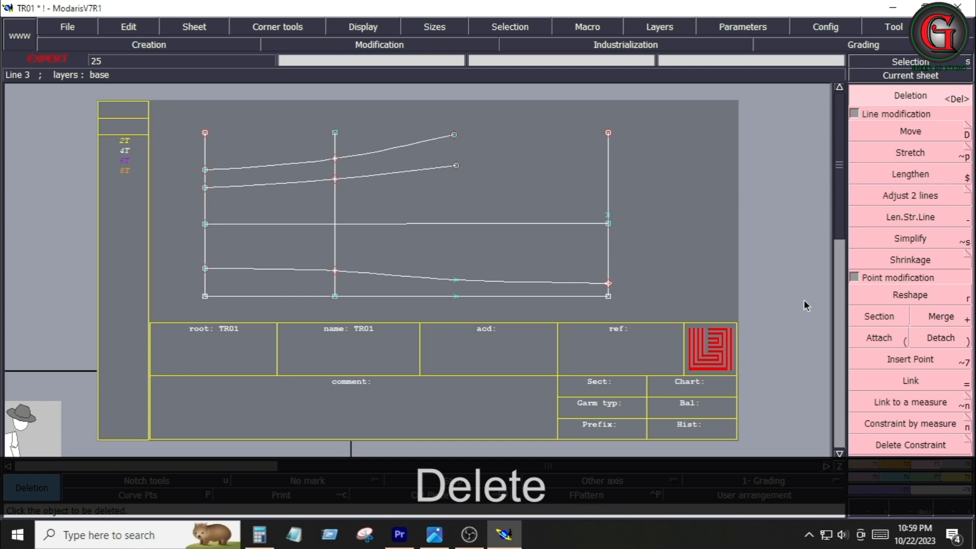
key(b)
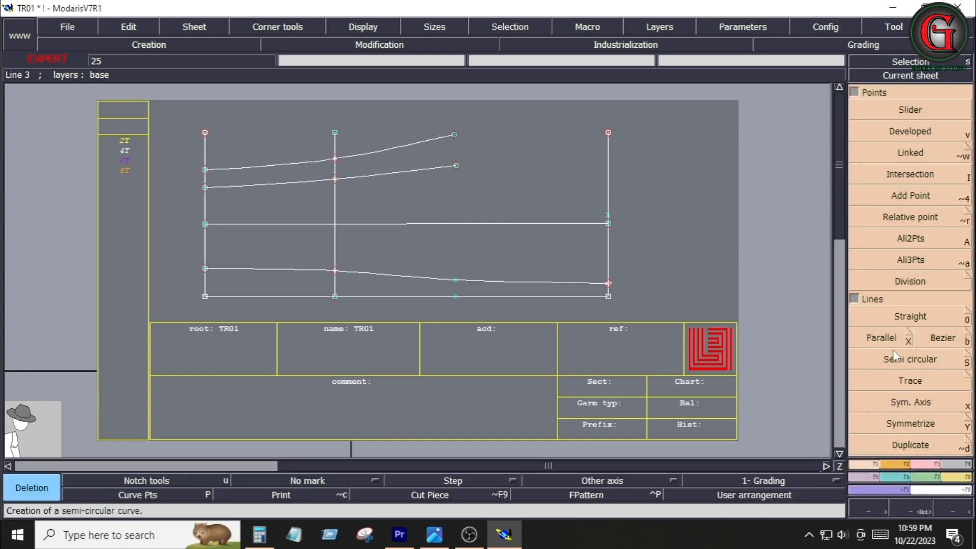
click(939, 338)
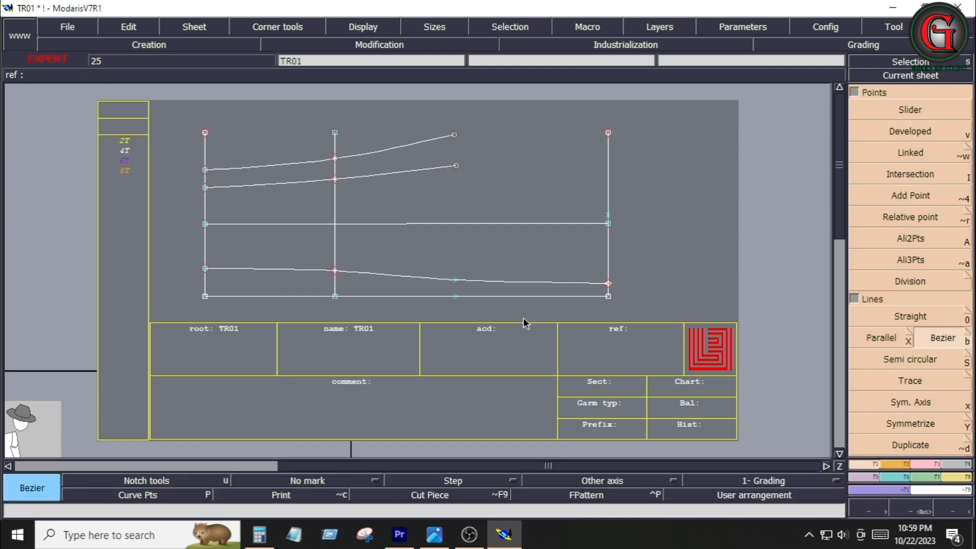
click(455, 280)
click(454, 136)
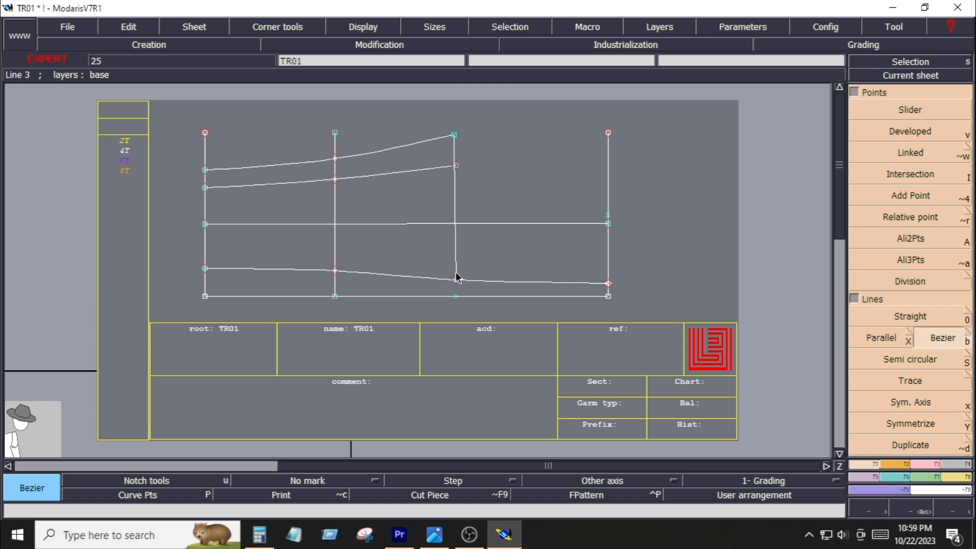
Create a developed point at -.75 inches along the new side line from the lower waist curve and insert it into the line
click(903, 133)
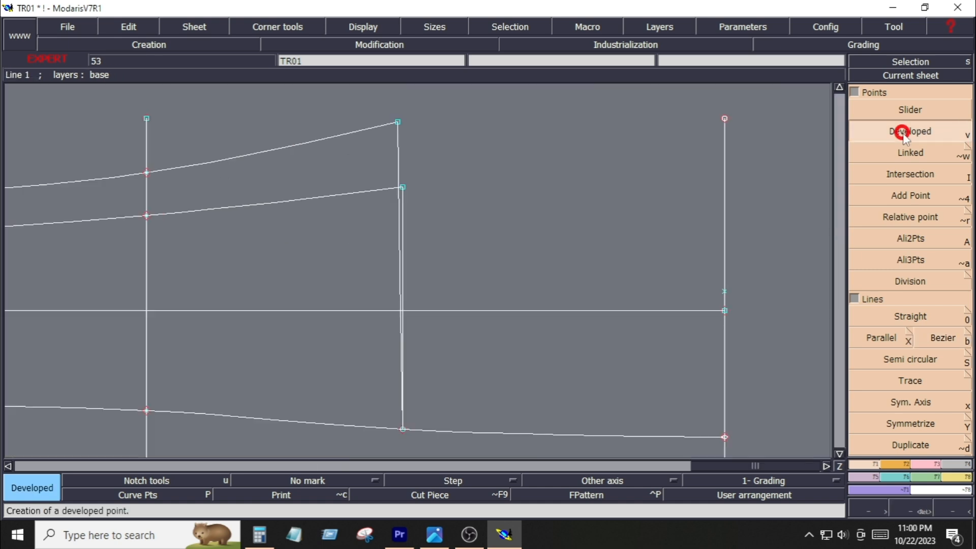
click(403, 189)
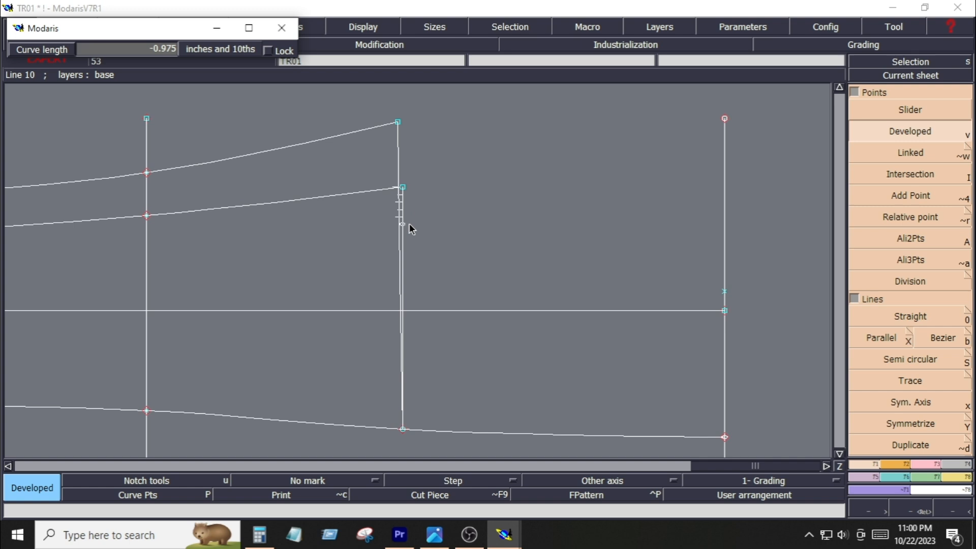
key(Down)
text(-.)
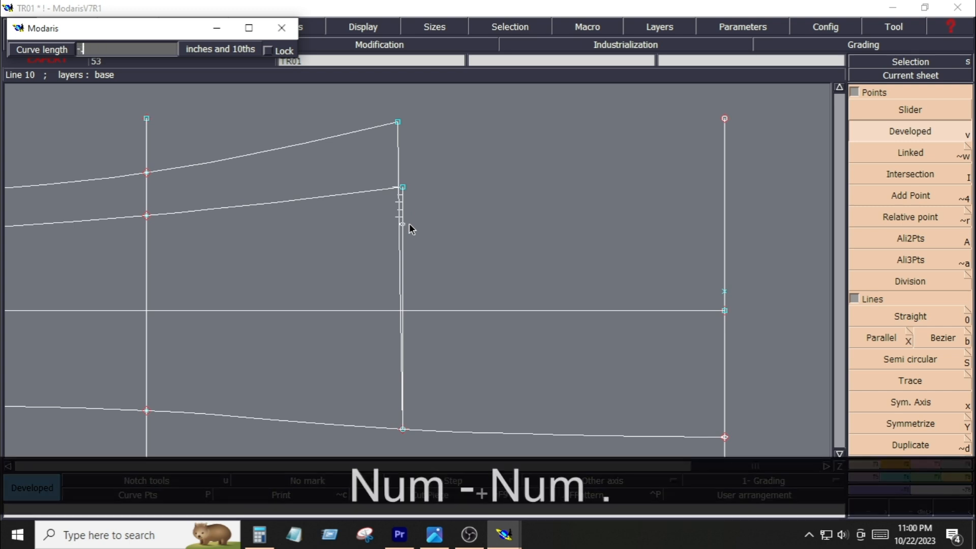
text(75)
key(Return)
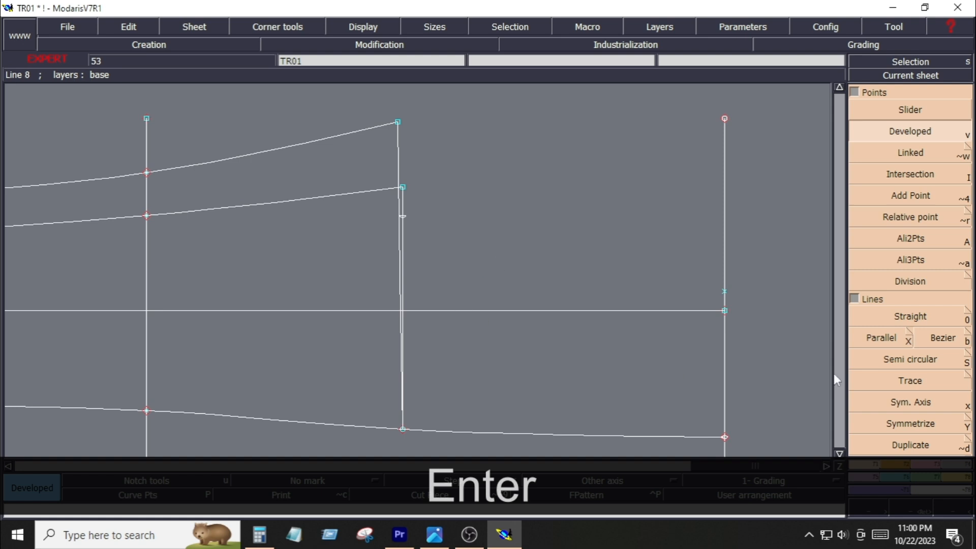
click(910, 359)
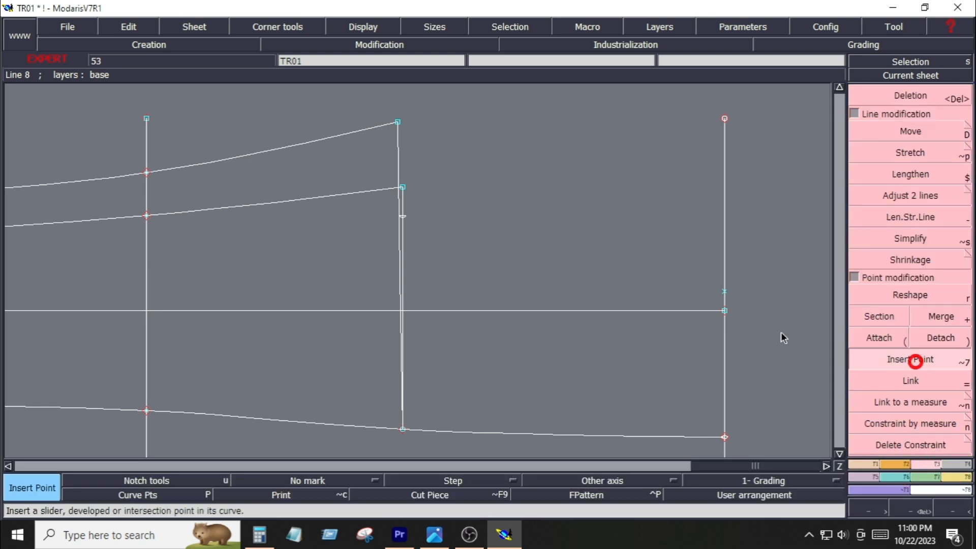
click(405, 216)
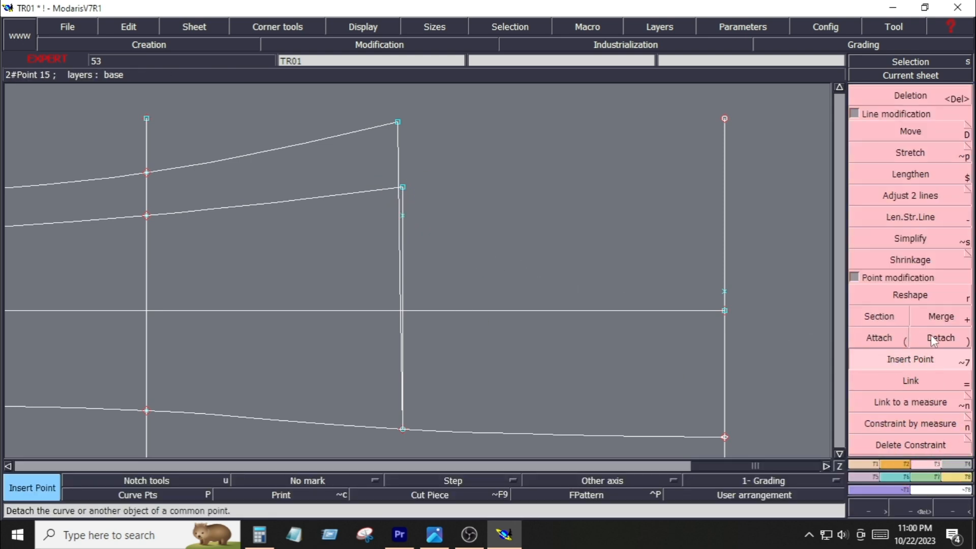
Draw a horizontal Bezier line from the new side-line point to the right vertical line
click(860, 464)
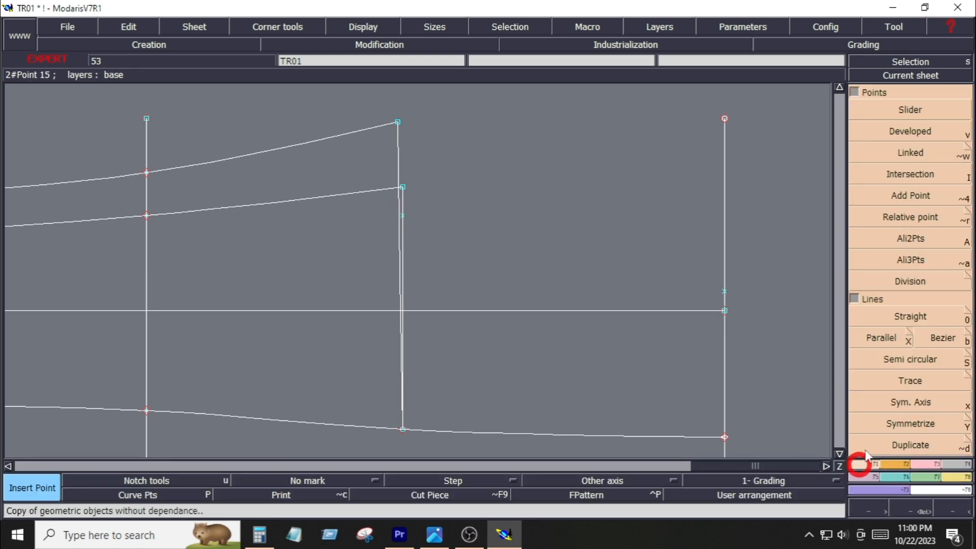
click(941, 339)
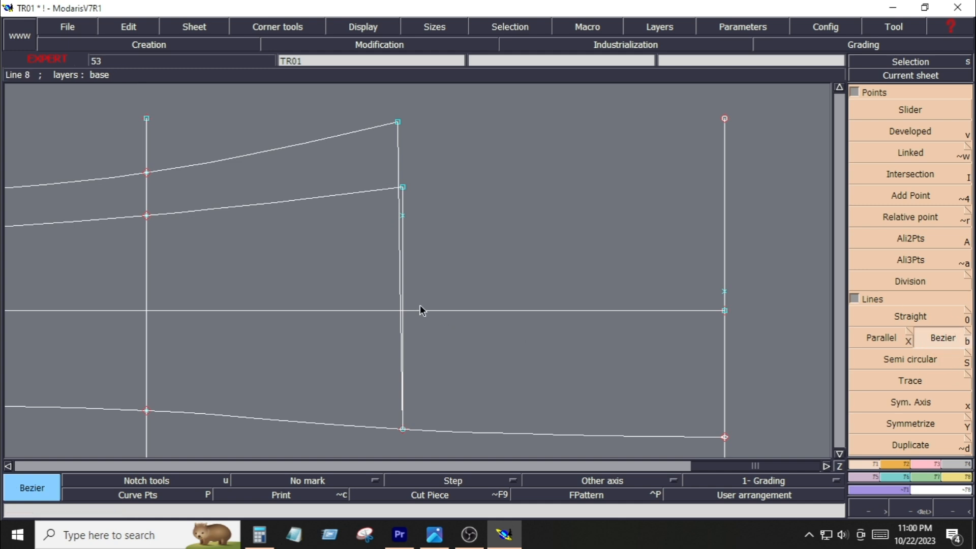
click(402, 215)
key(ctrl)
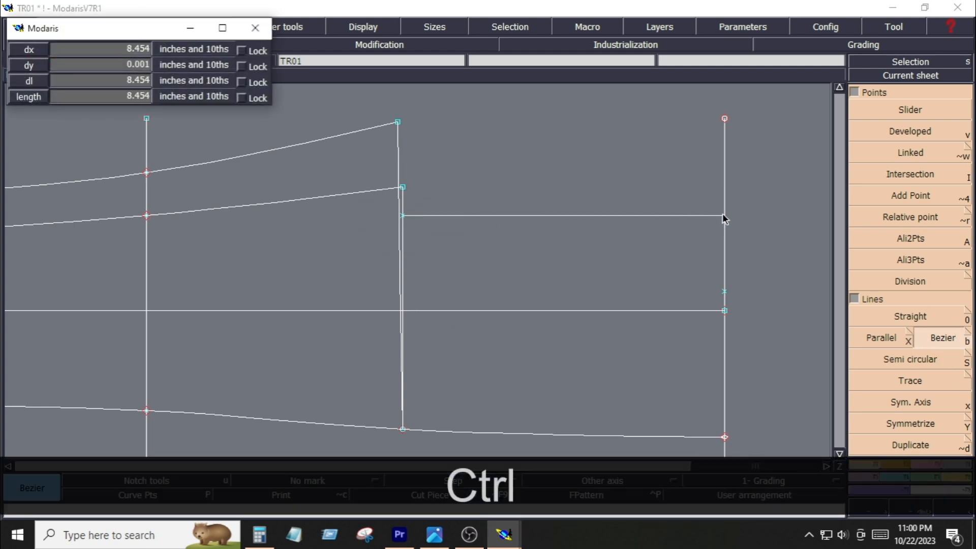
click(725, 214)
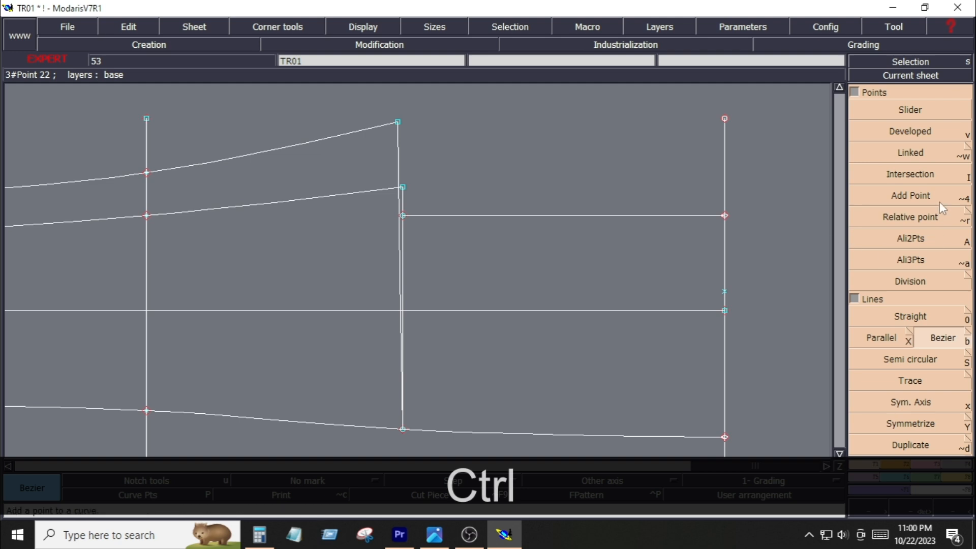
Create a vertical line parallel to the side line at a distance of -2 inches
click(886, 340)
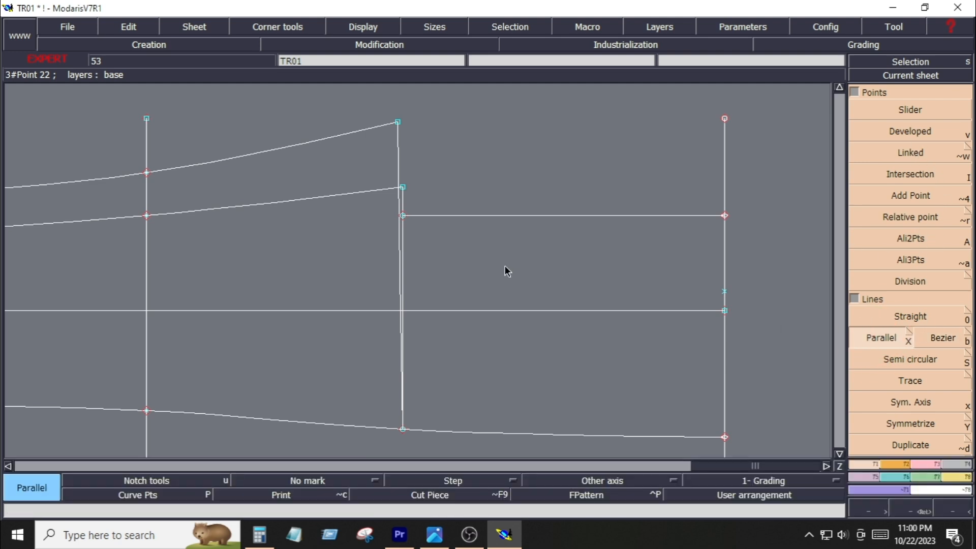
click(405, 239)
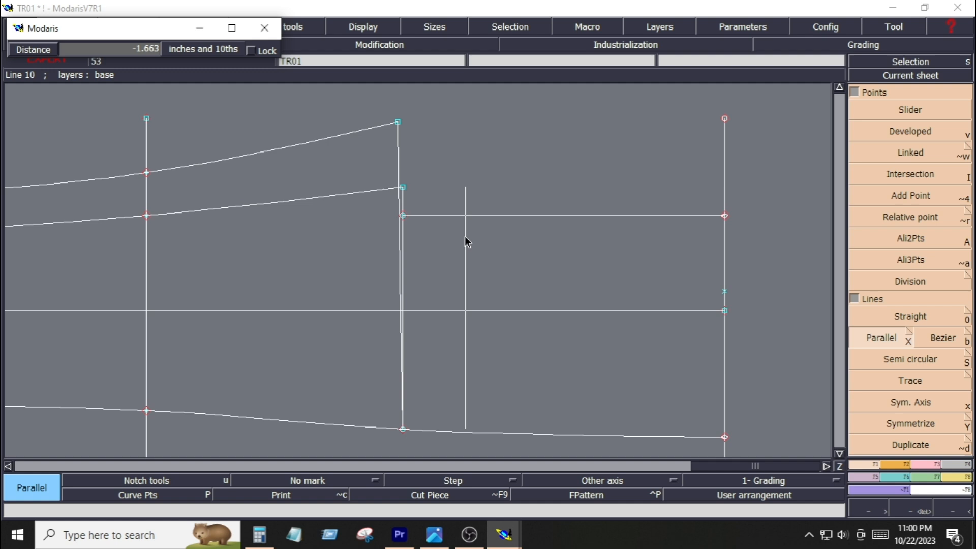
key(Down)
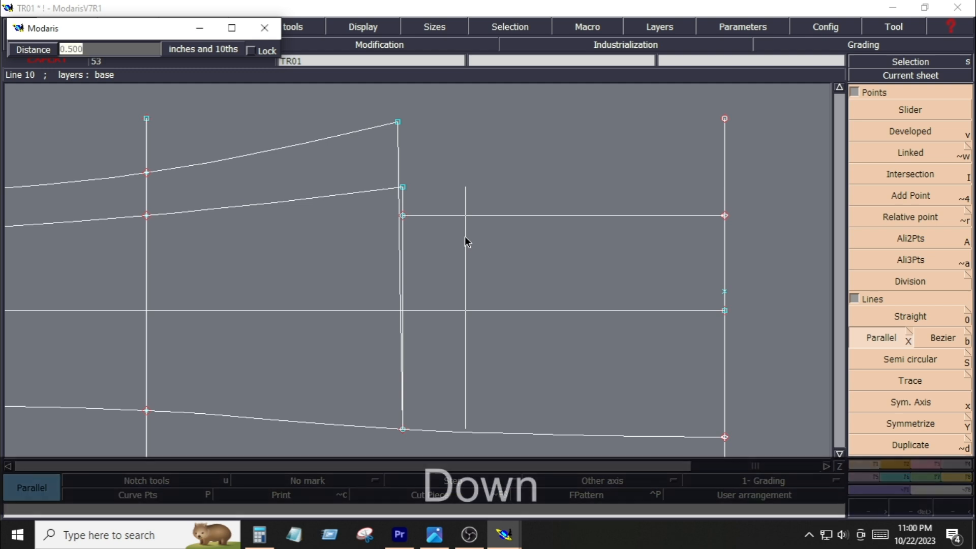
text(-)
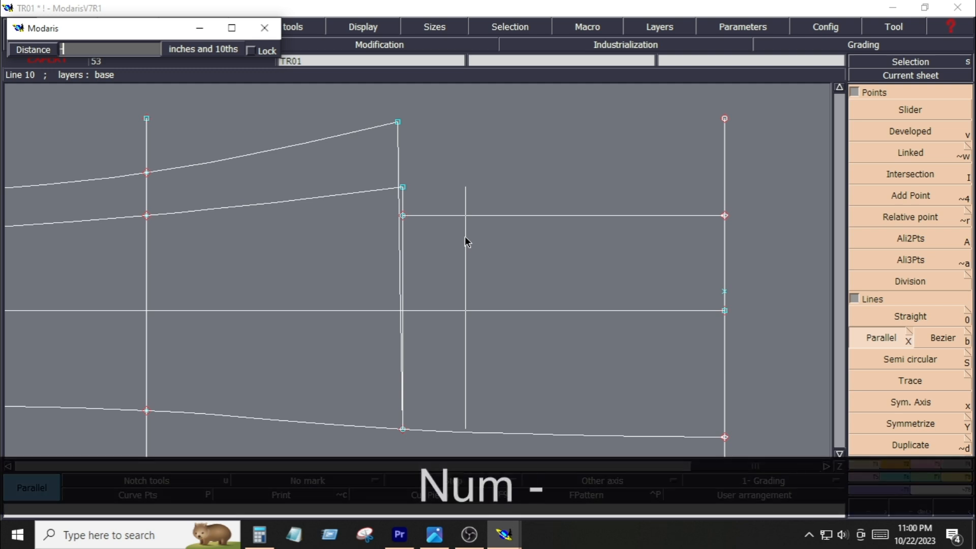
text(2)
key(Return)
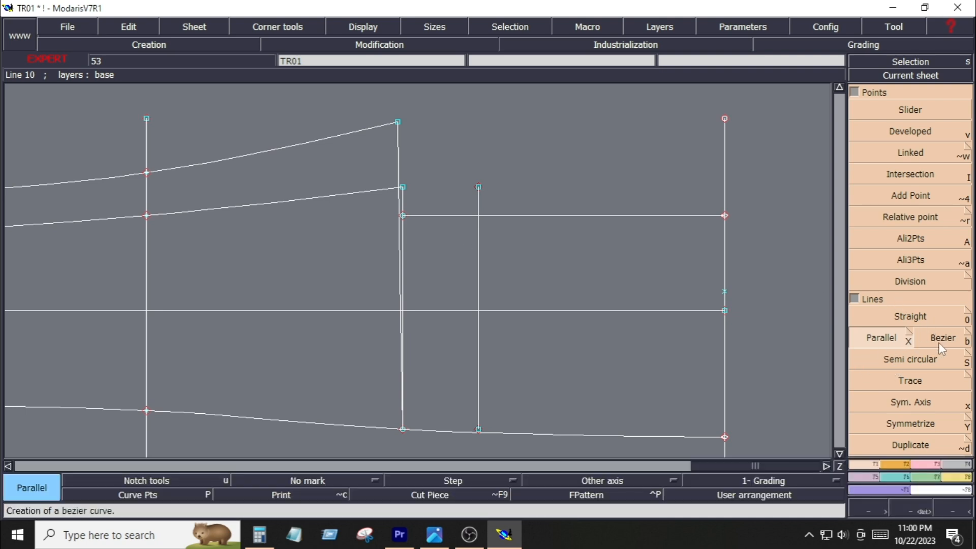
Draw a Bezier line from the side line's upper point on the lower waist curve to where the parallel line meets the horizontal line
click(941, 345)
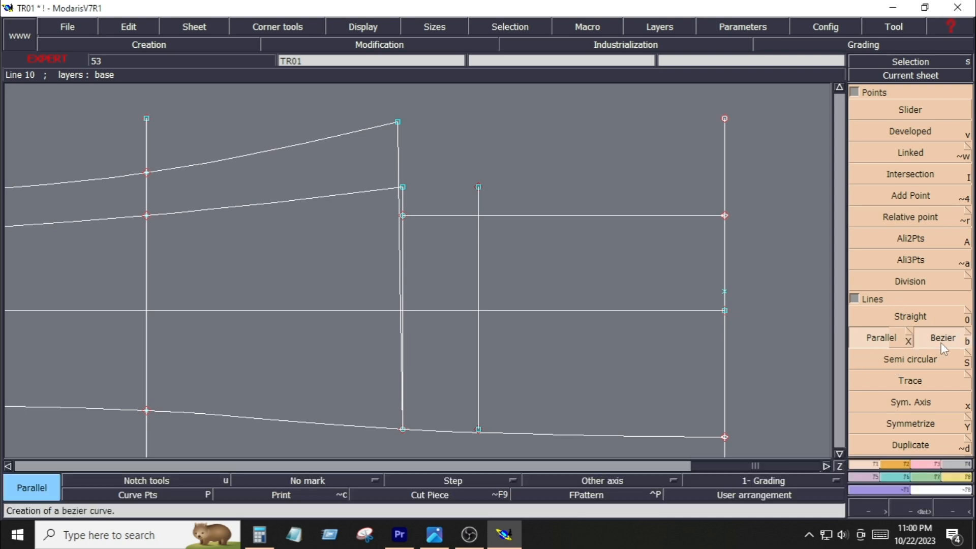
click(403, 187)
click(478, 215)
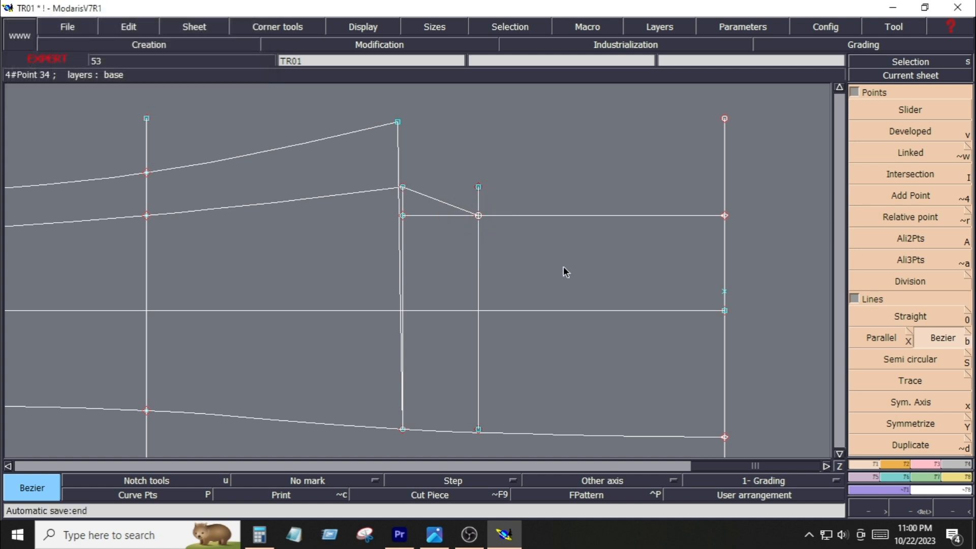
Show curve handles and reshape the new Bezier line into a smooth concave curve blending into the horizontal line
click(361, 26)
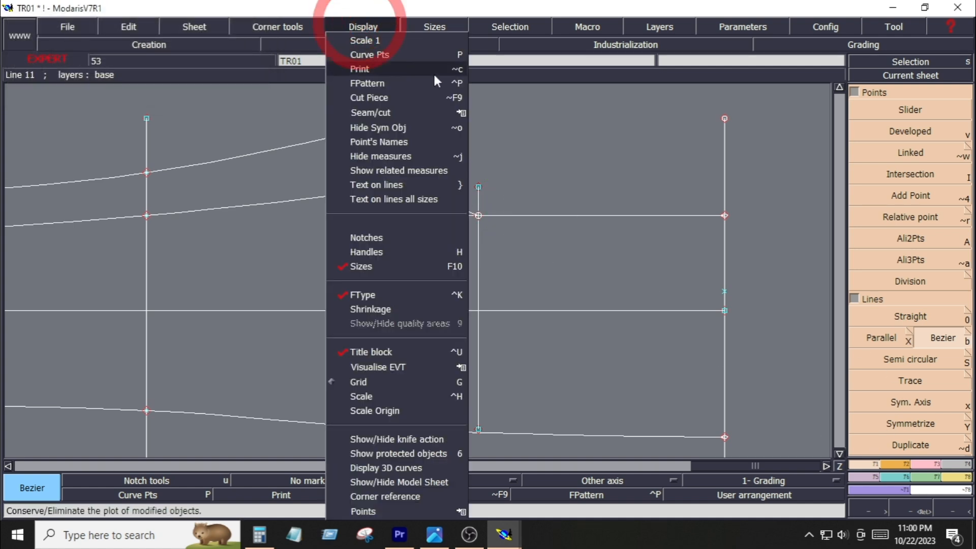
click(373, 251)
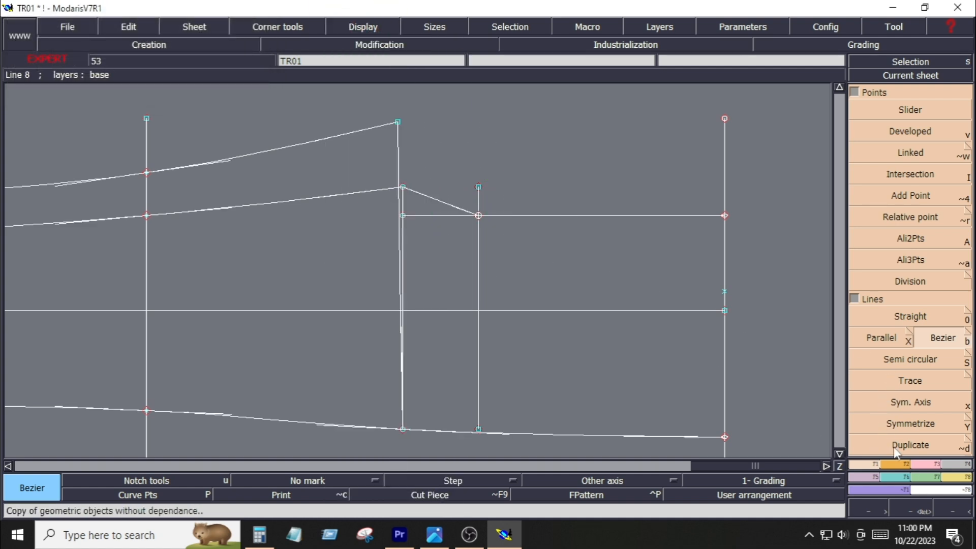
click(923, 465)
click(905, 293)
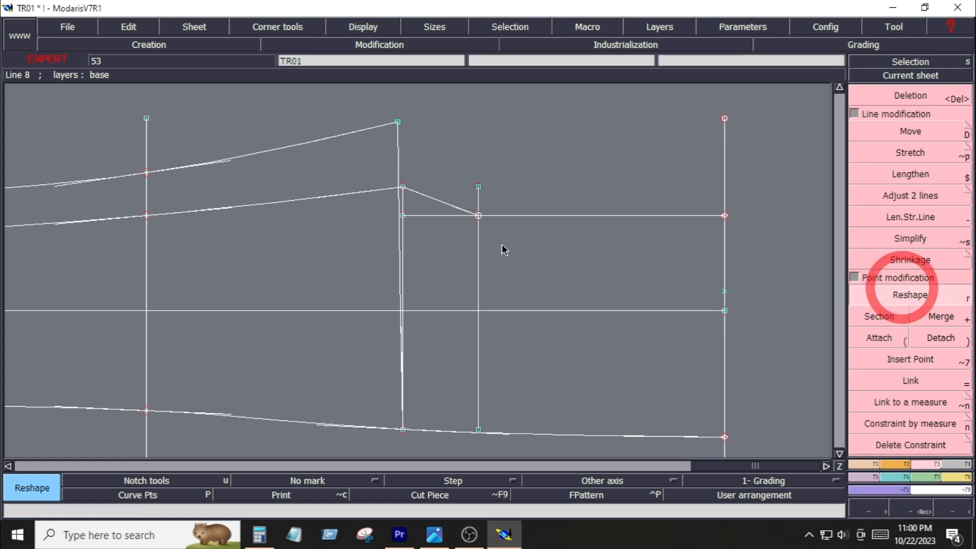
key(Return)
drag(372, 163, 510, 247)
click(911, 293)
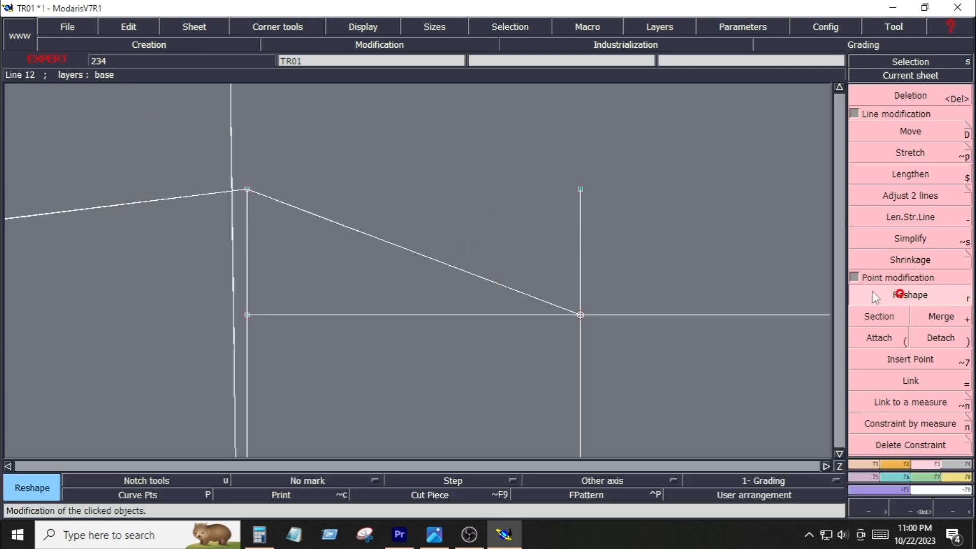
click(311, 212)
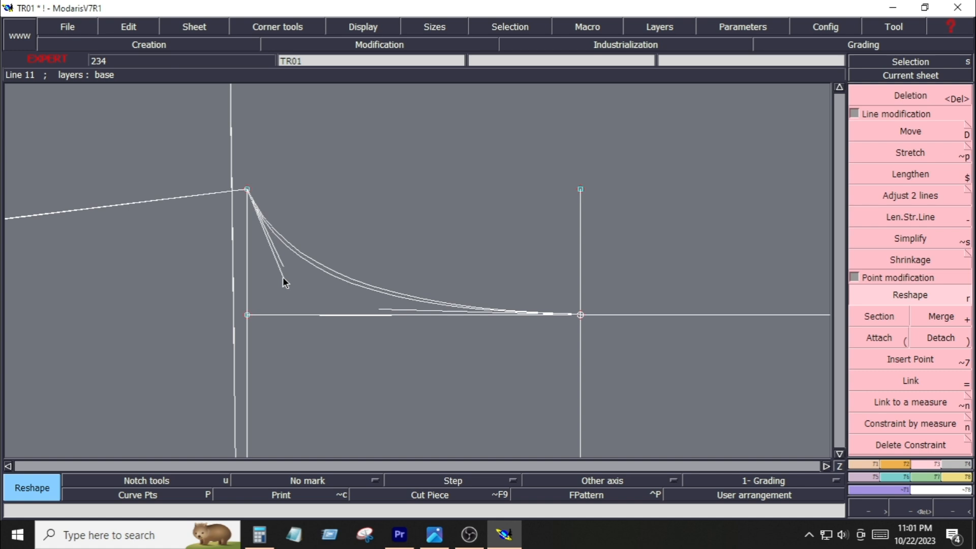
click(276, 278)
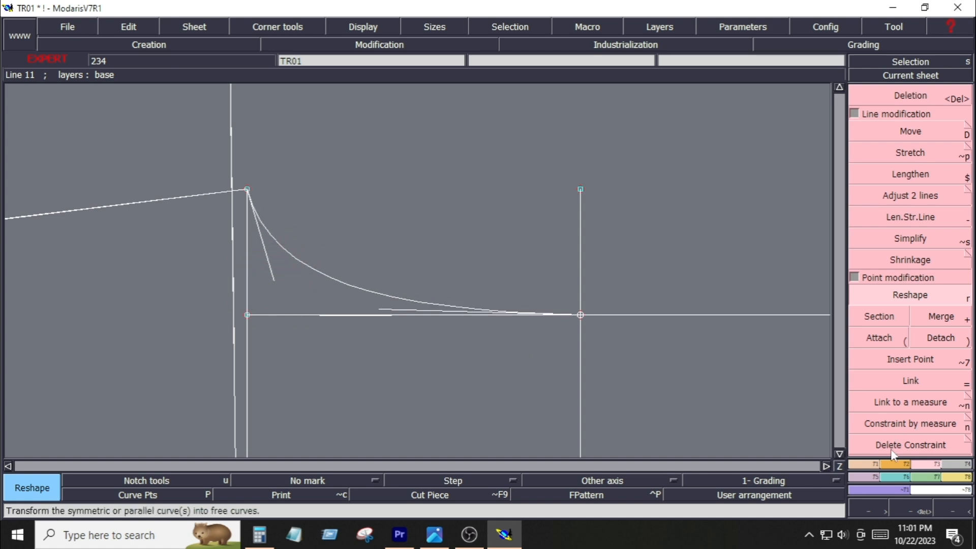
Adjust the horizontal line and the new curve to each other at their meeting point
click(915, 198)
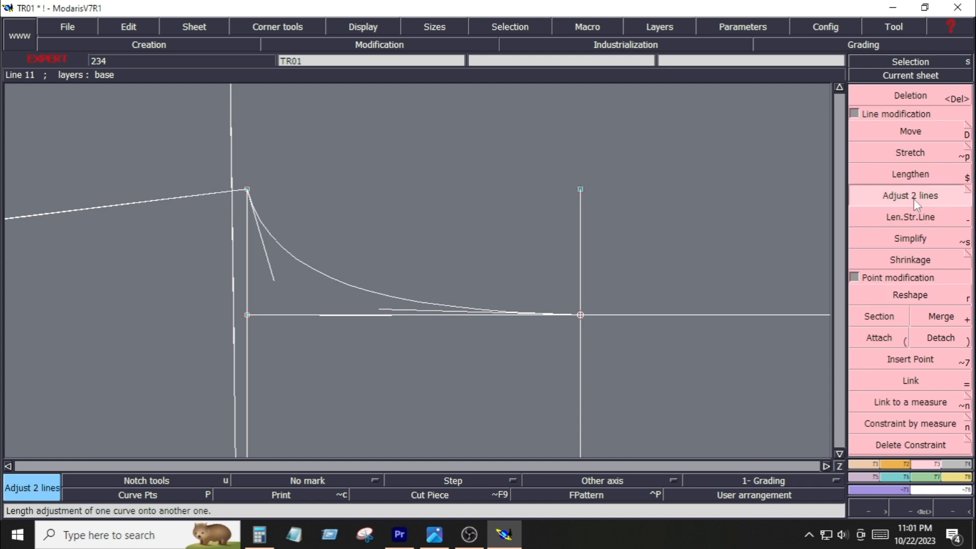
click(649, 314)
click(581, 301)
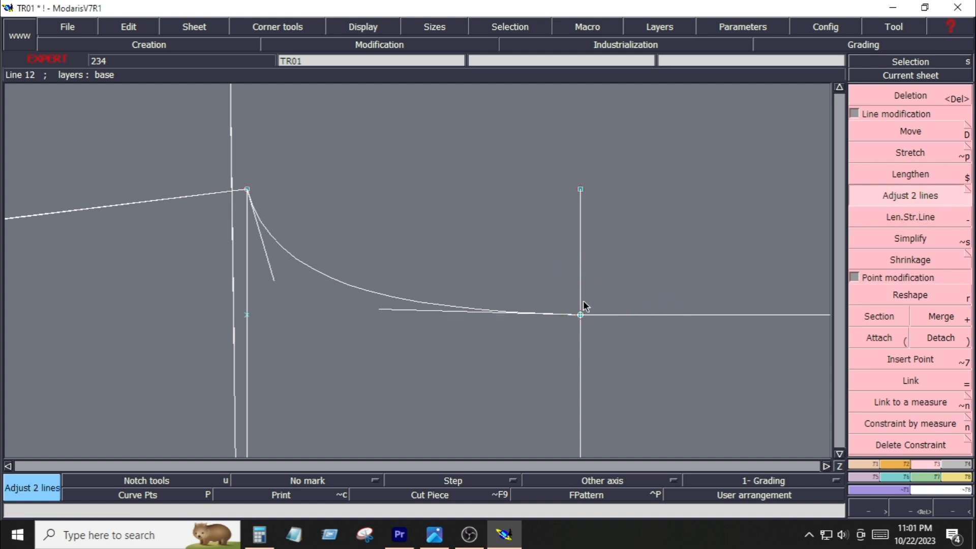
Delete the temporary parallel vertical line
key(Delete)
click(583, 351)
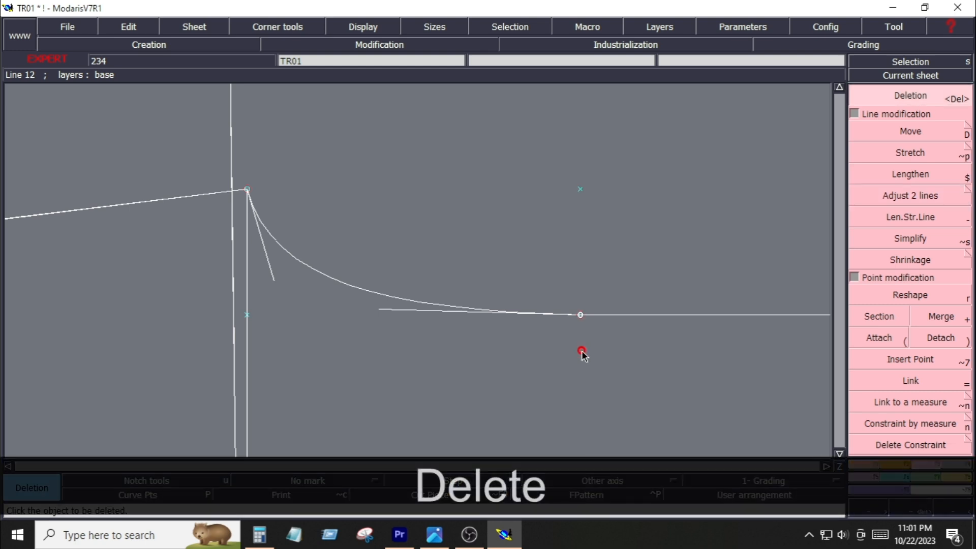
click(580, 315)
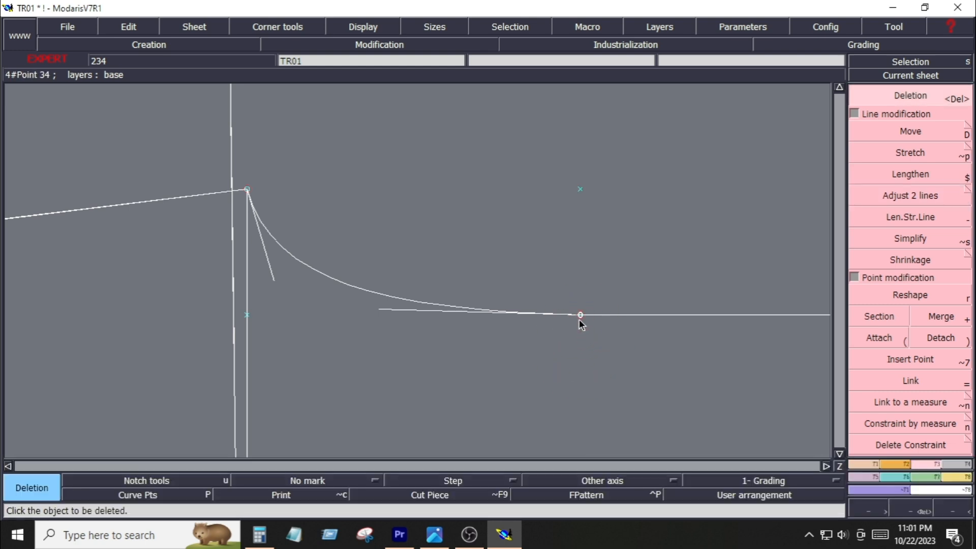
Try to attach and merge the curve's end point with the horizontal line
click(860, 339)
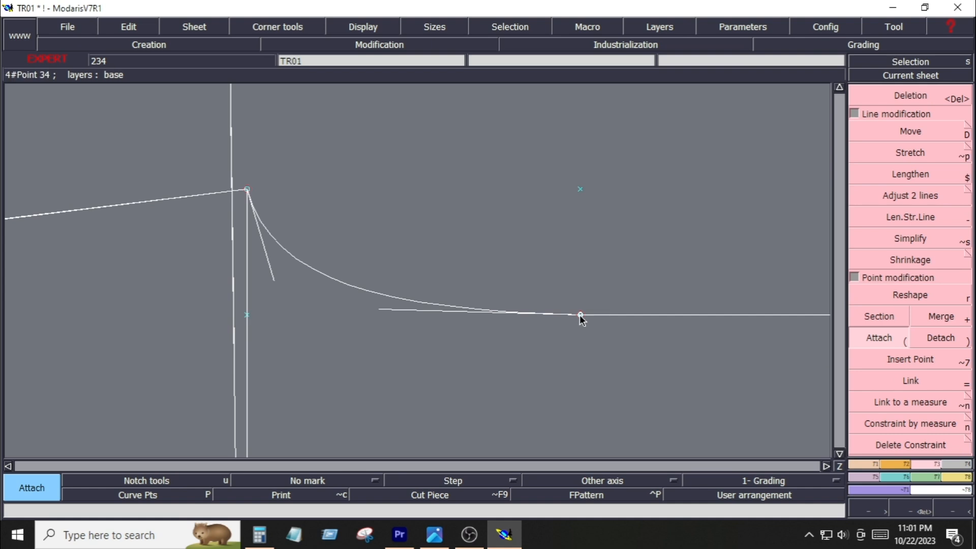
click(580, 315)
click(580, 328)
key(shift+equal)
click(580, 316)
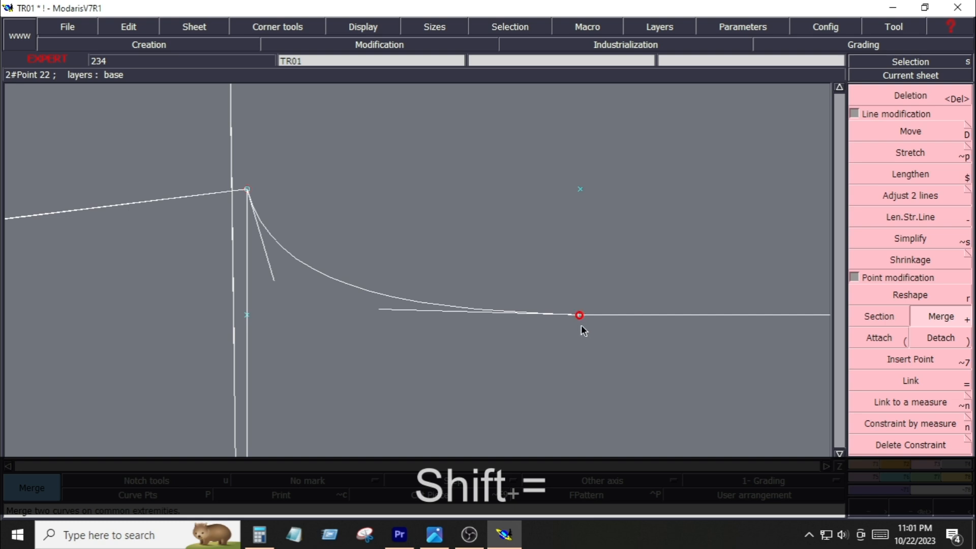
click(583, 315)
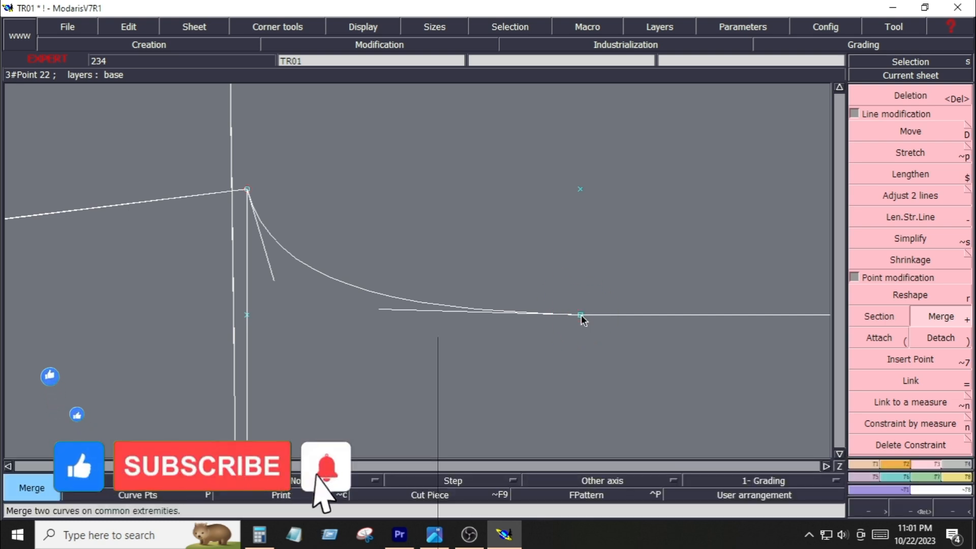
click(580, 315)
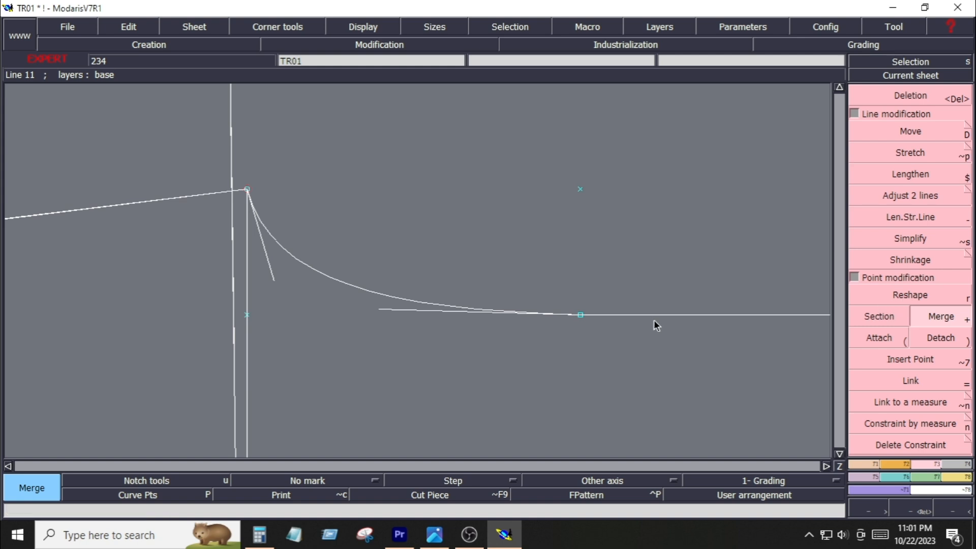
Delete the horizontal line segment to the right of the curve's end
key(Delete)
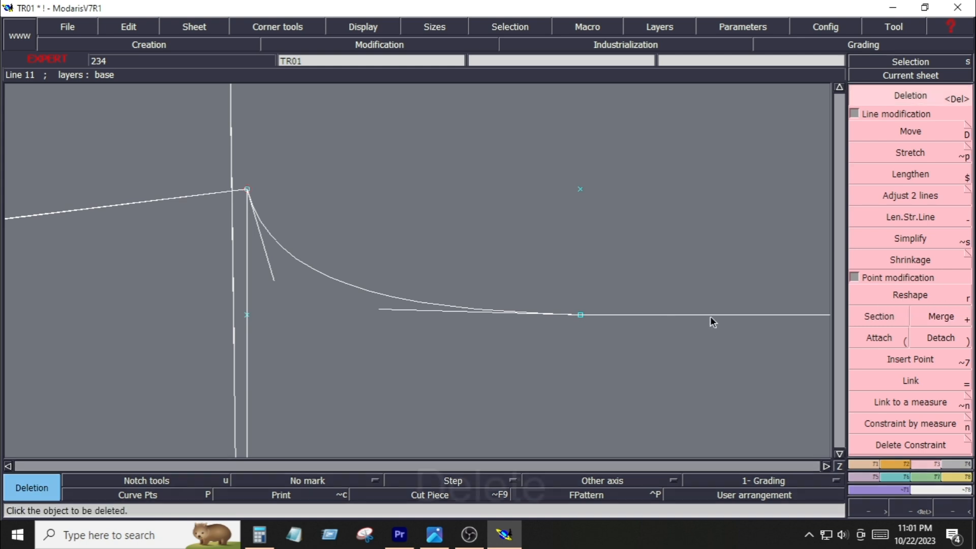
click(711, 316)
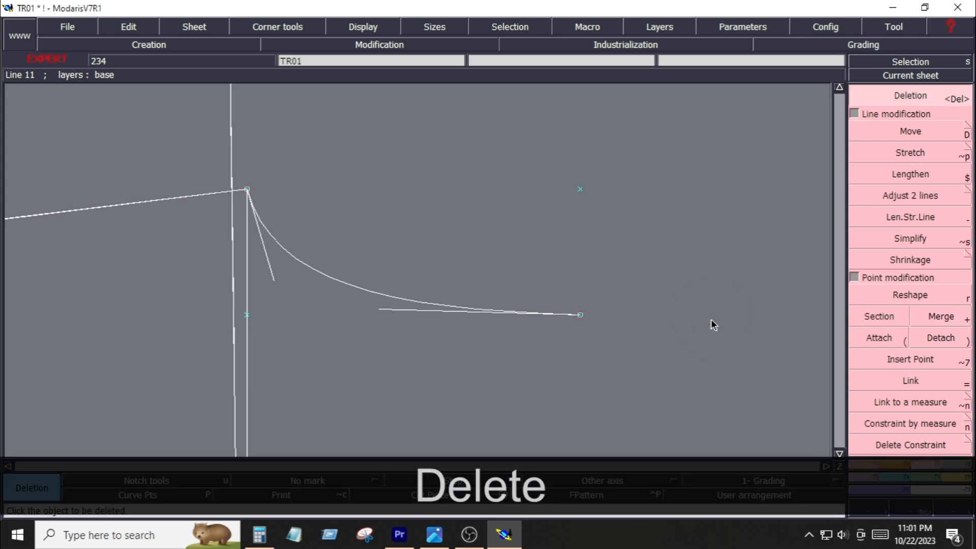
Extend the curve's end straight to the right vertical line and attach it there
key(Home)
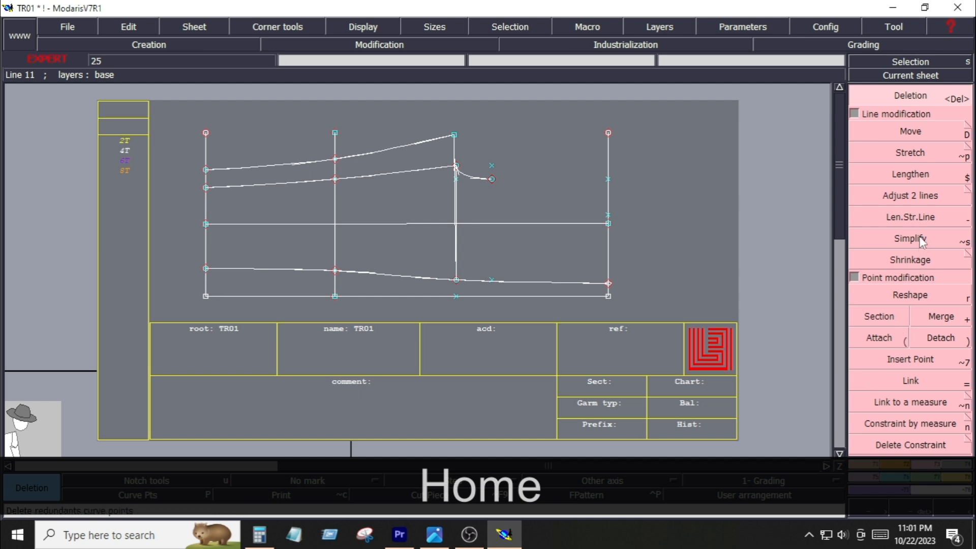
click(908, 215)
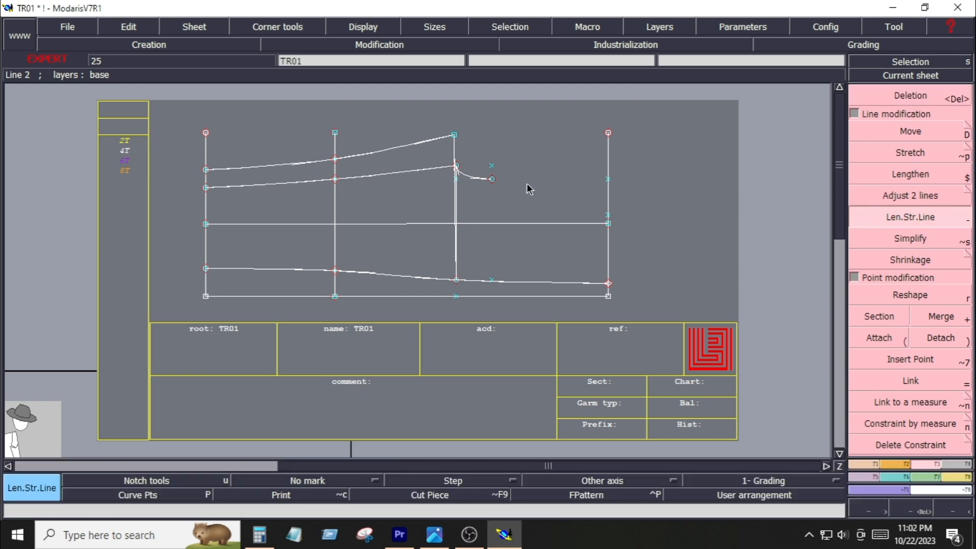
click(491, 180)
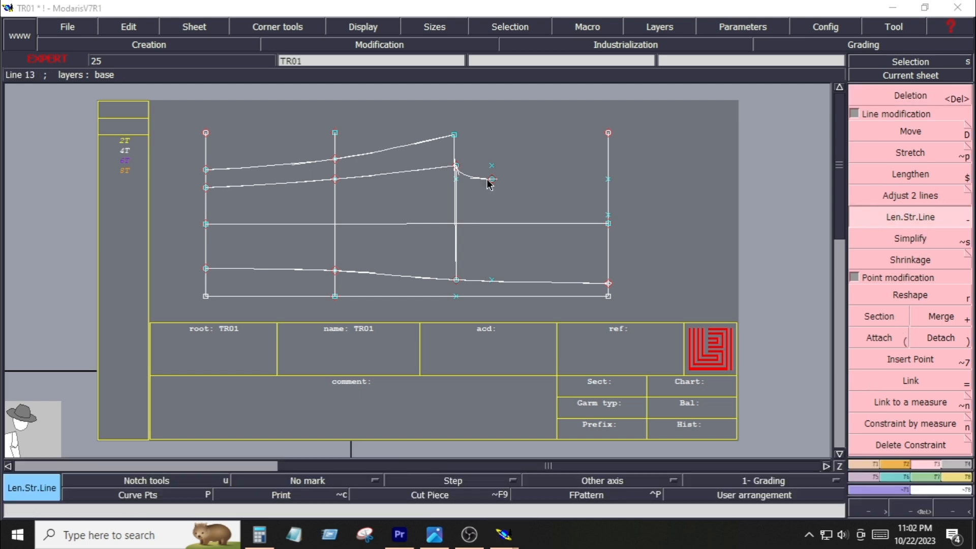
click(608, 189)
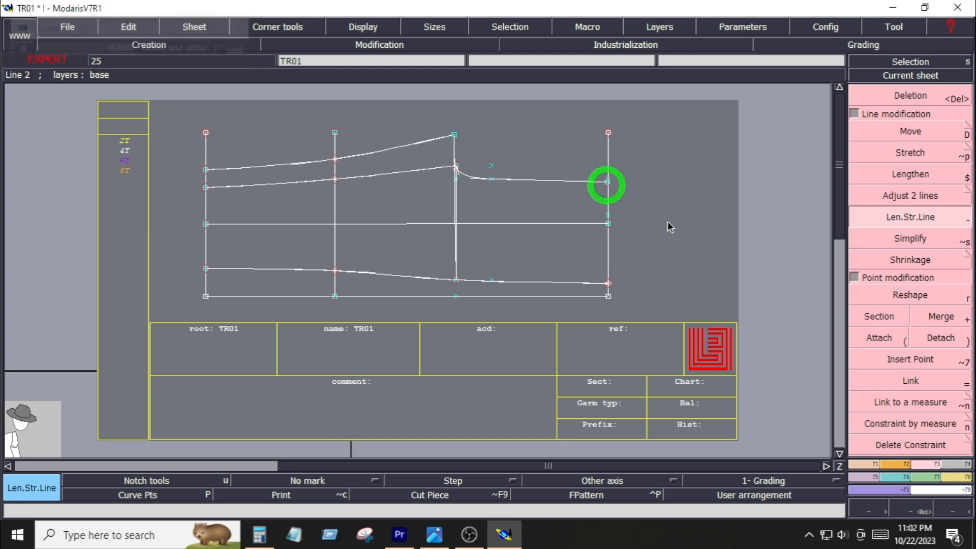
click(884, 337)
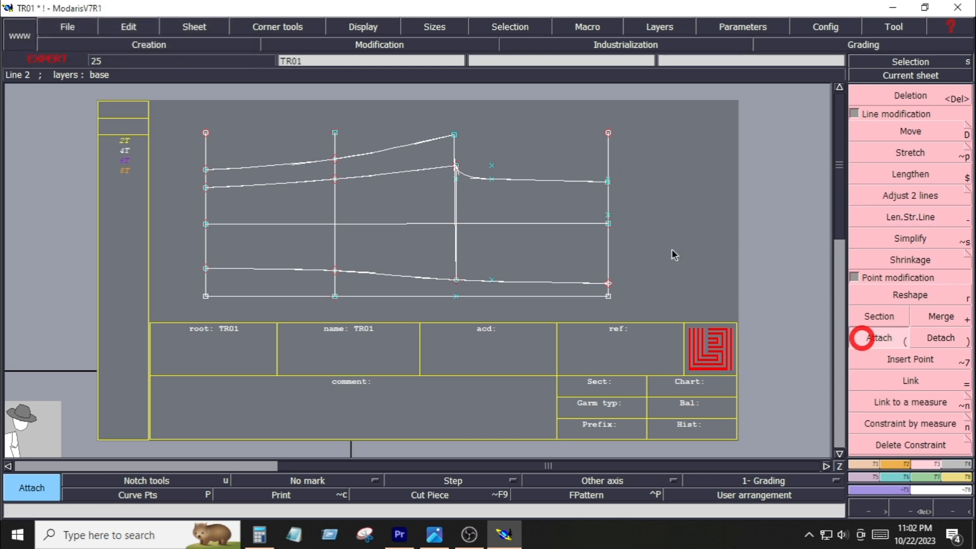
click(609, 182)
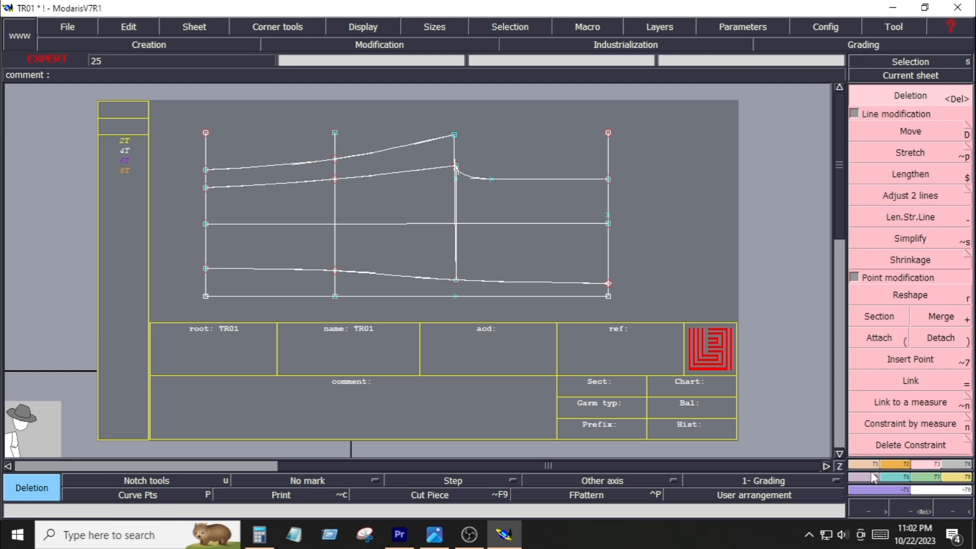
Measure the vertical length from the new curve's point down to the lower curve
click(869, 463)
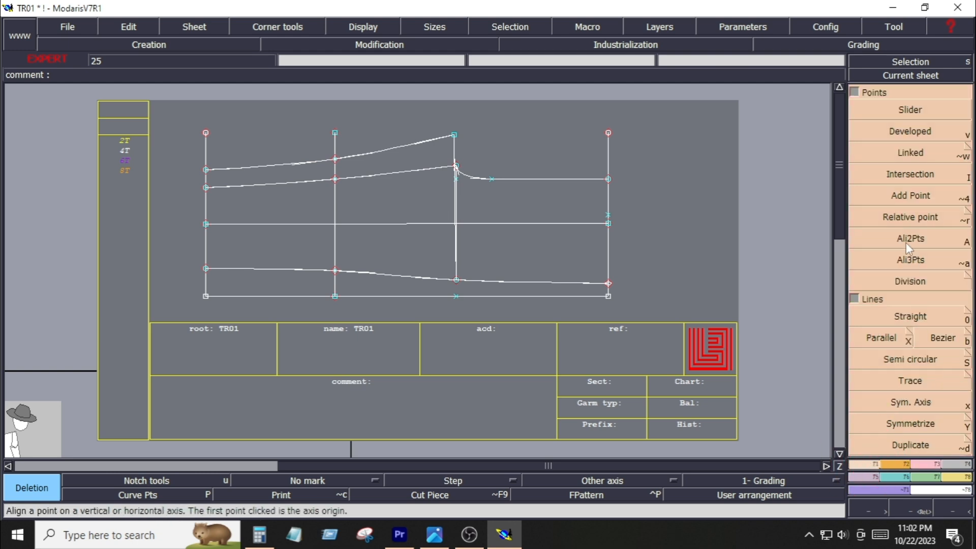
click(965, 478)
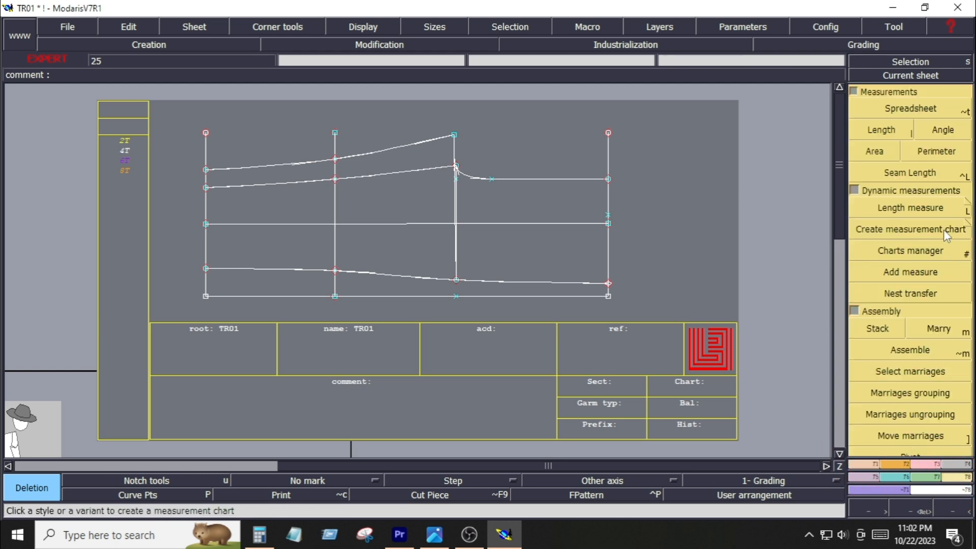
click(930, 208)
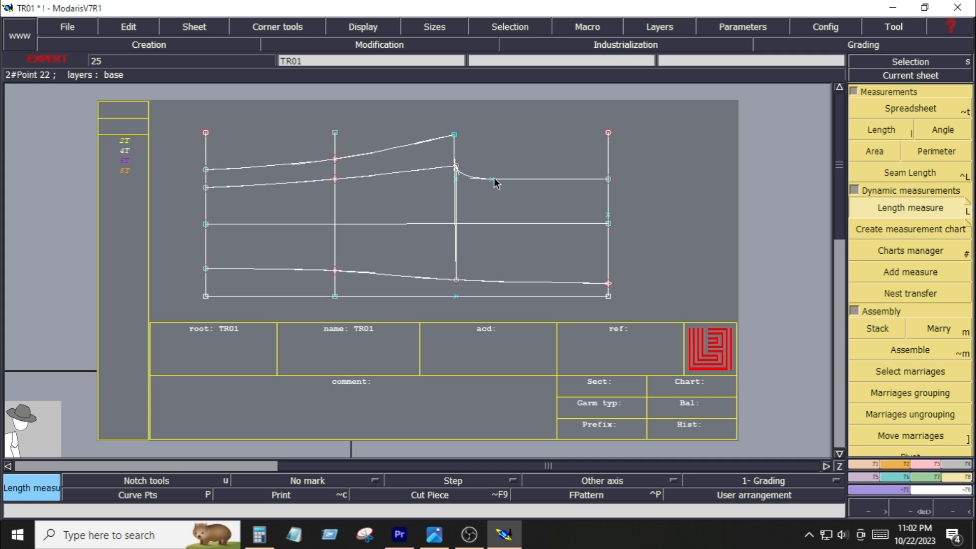
key(ctrl+space)
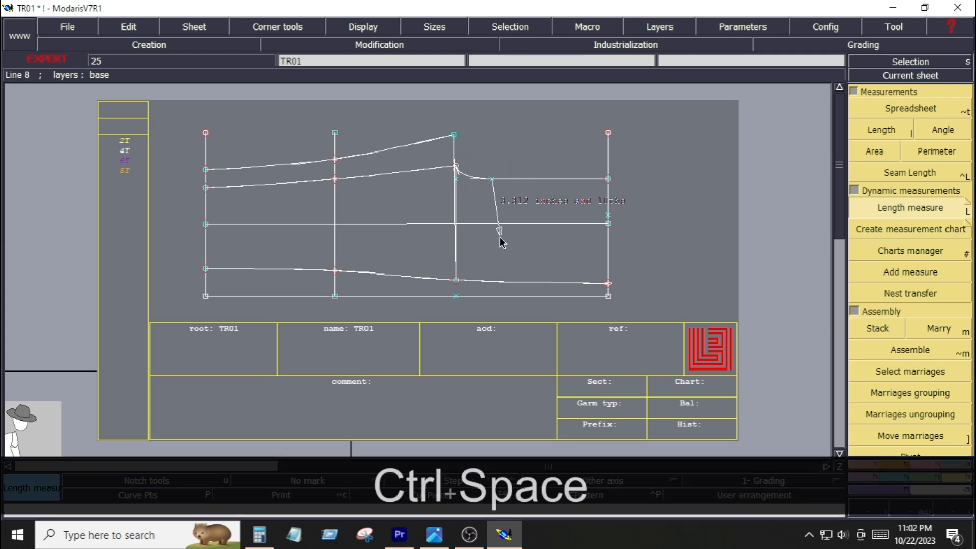
click(493, 279)
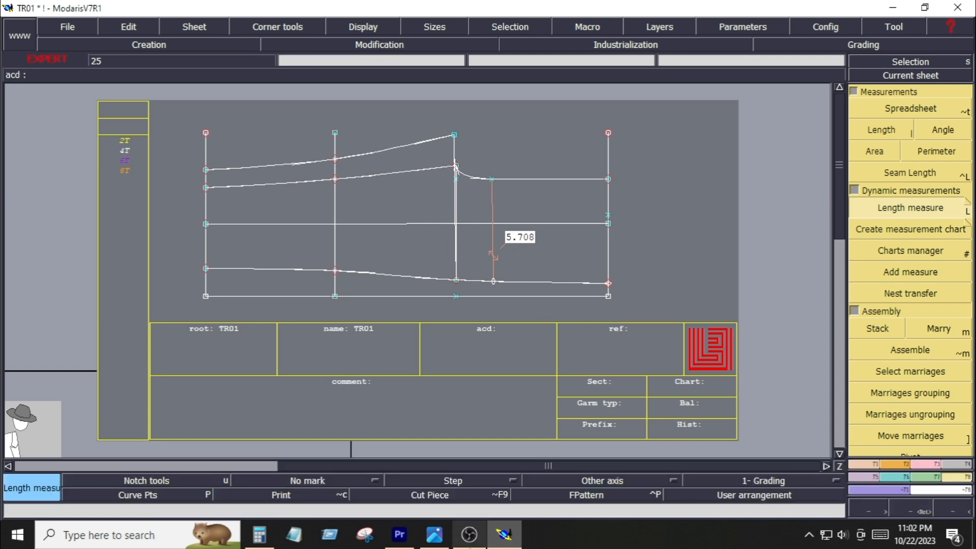
Switch to the baby trouser tech pack image
click(435, 535)
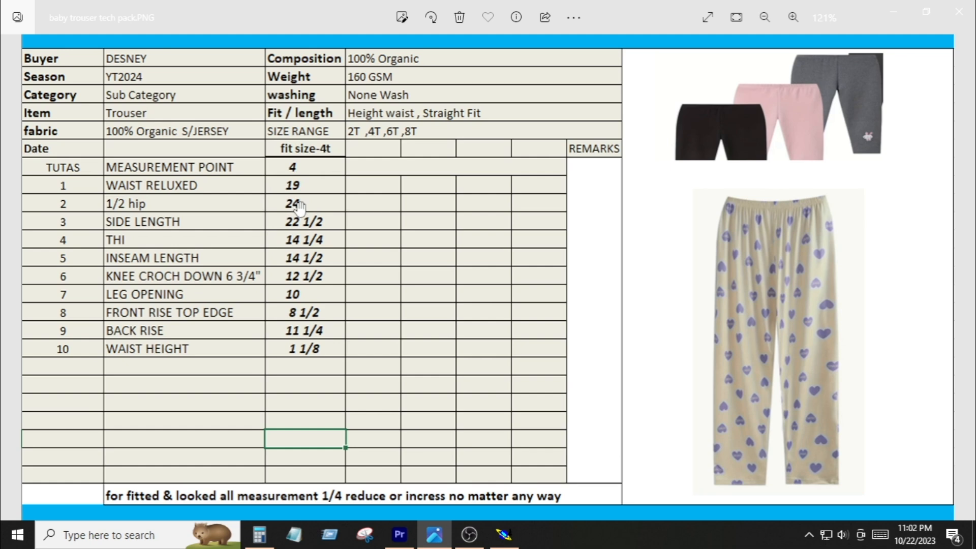
Calculate 12 minus 5.708 in Calculator
key(alt+Tab)
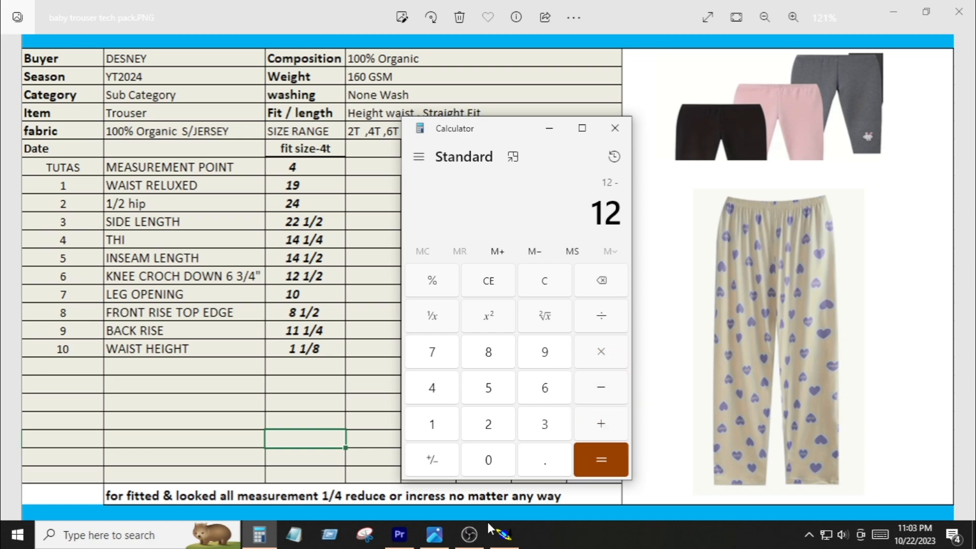
click(503, 534)
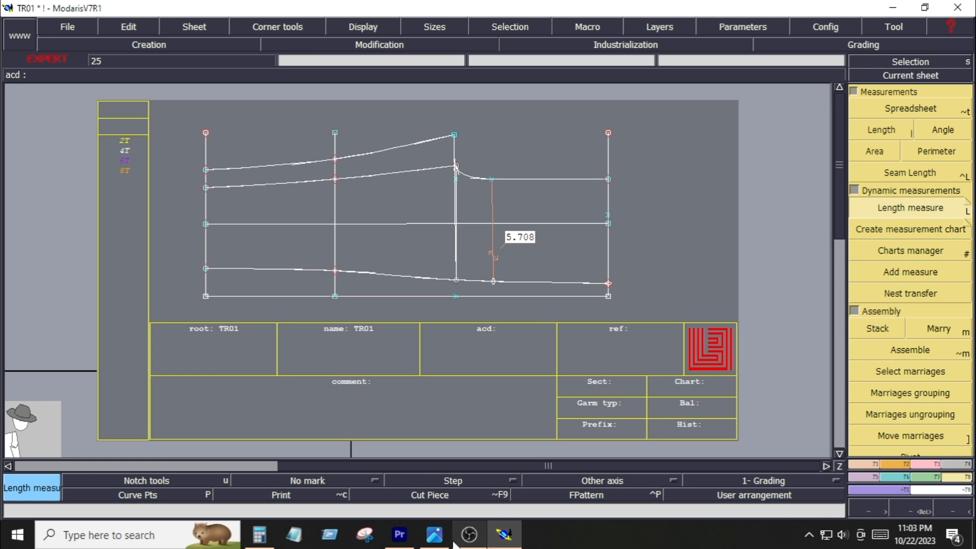
click(259, 534)
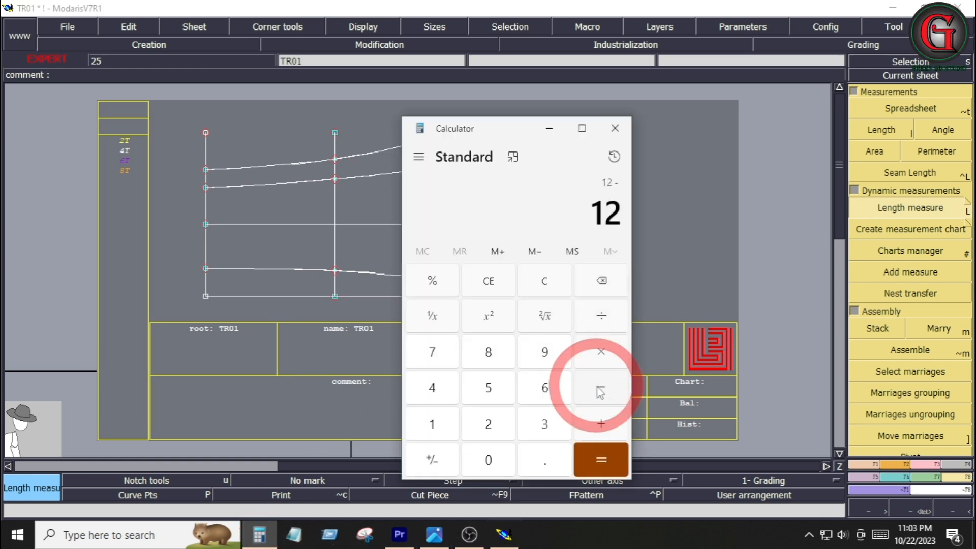
click(488, 392)
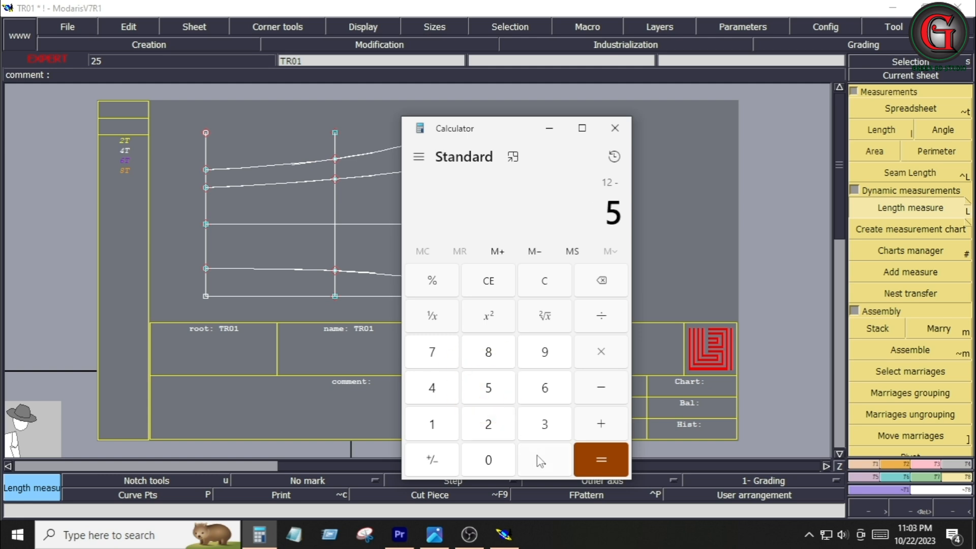
click(544, 460)
click(441, 354)
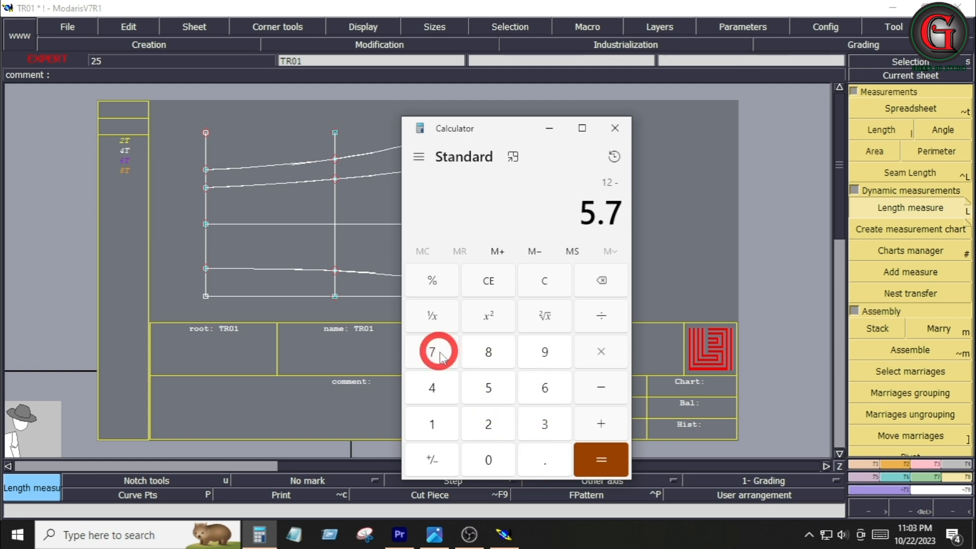
click(490, 468)
click(489, 358)
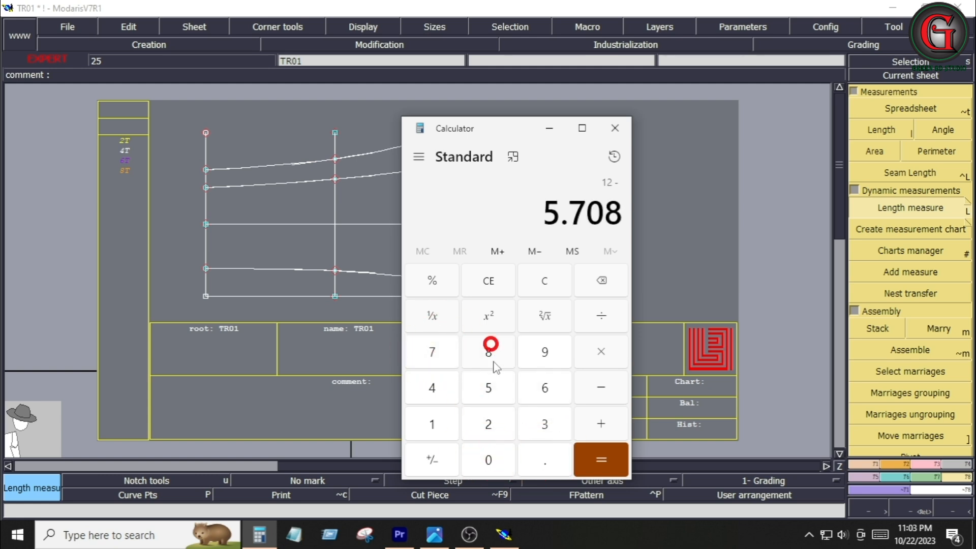
click(595, 471)
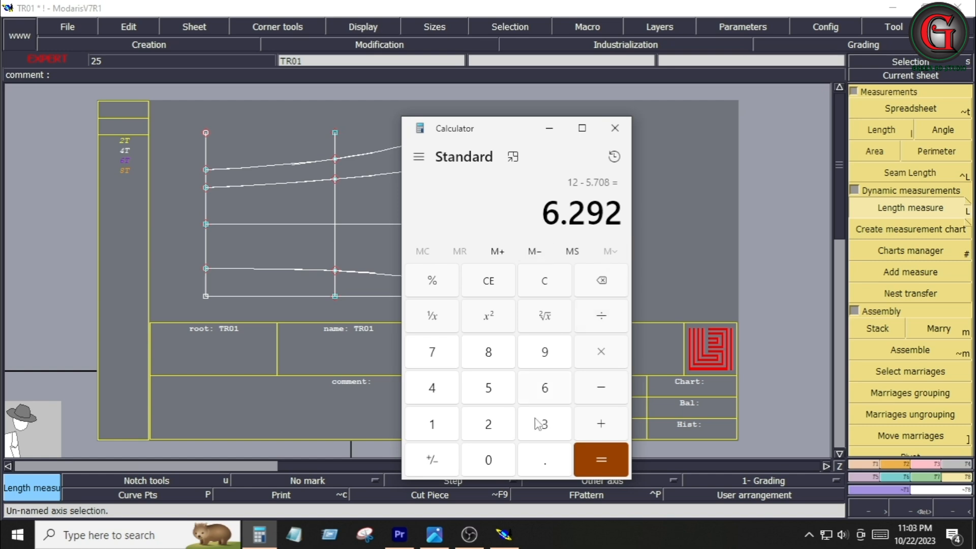
Draw a vertical Bezier line 6.692 long upward from the measured point on the lower curve
click(504, 534)
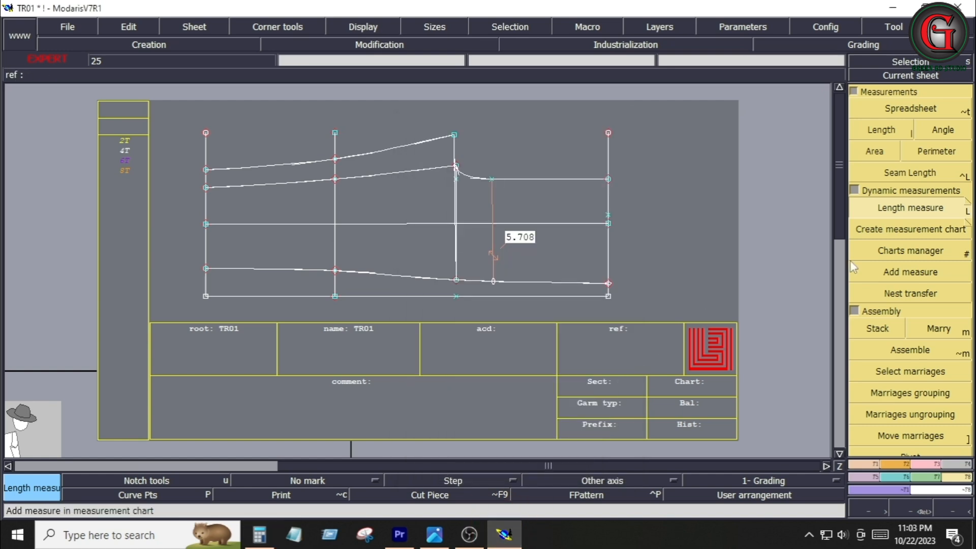
click(149, 44)
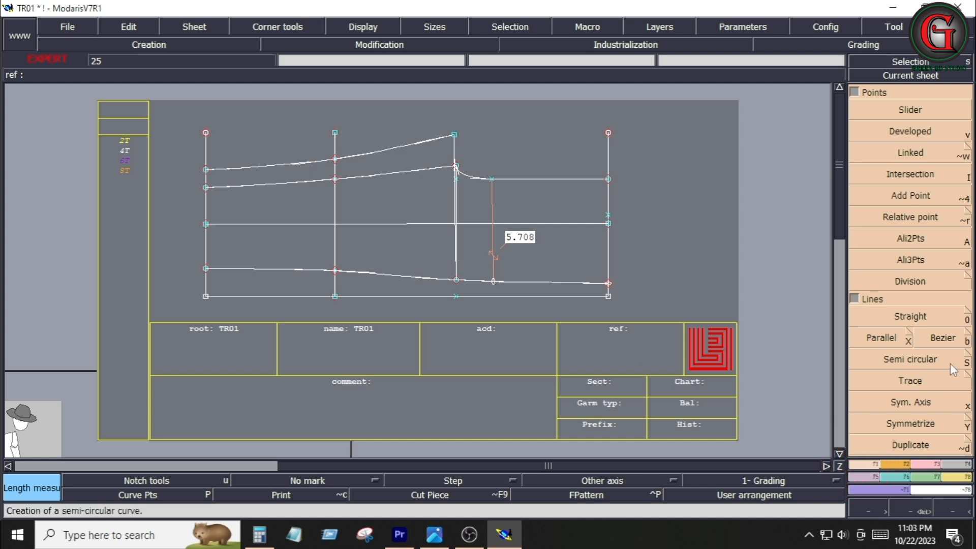
click(943, 338)
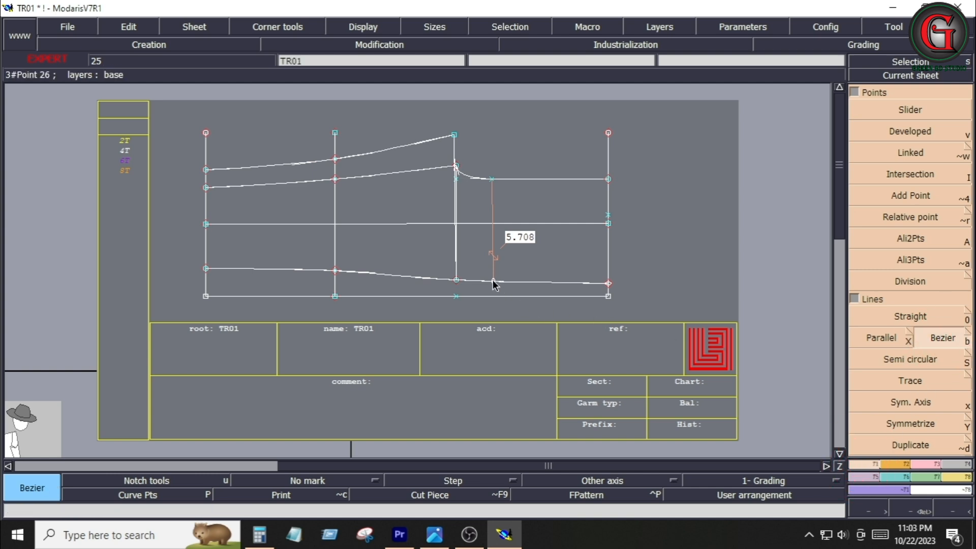
click(493, 283)
click(99, 84)
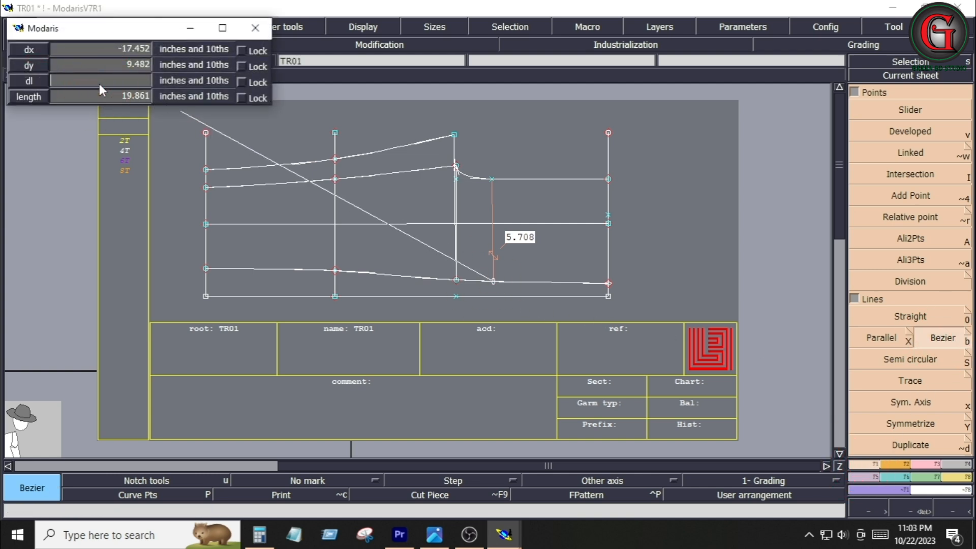
text(6.6)
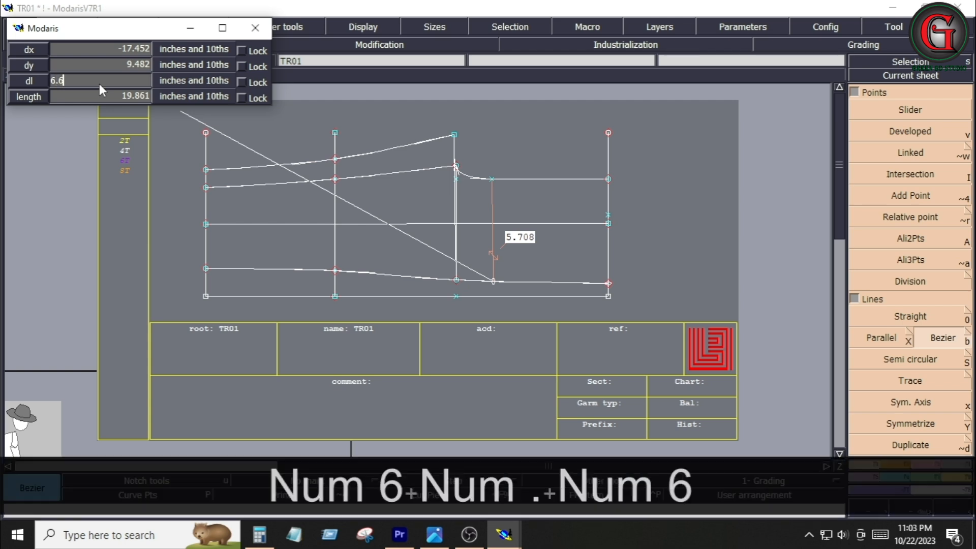
text(92)
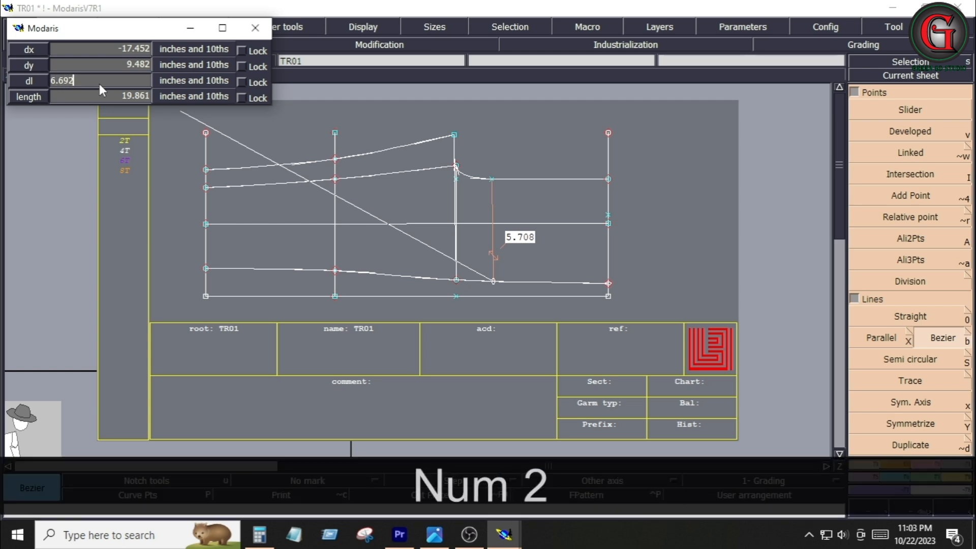
key(Return)
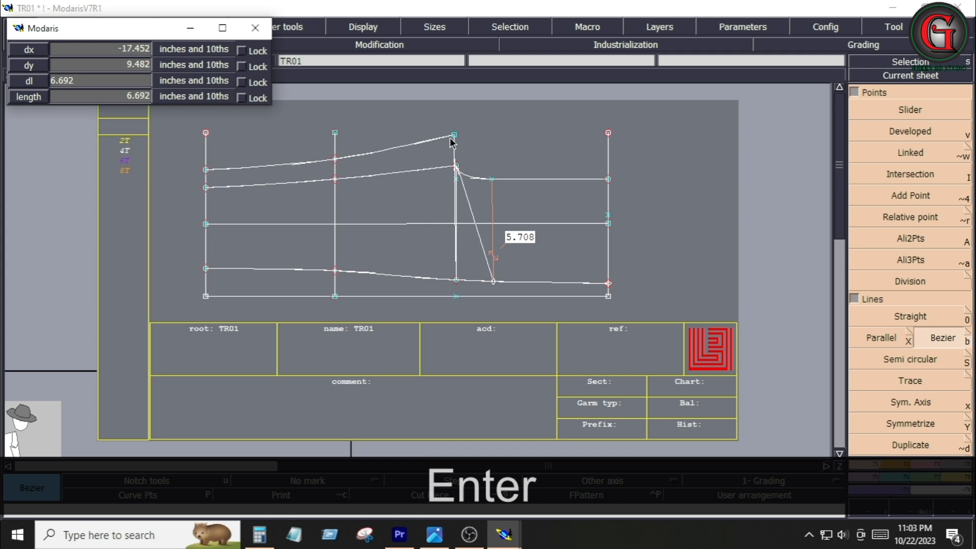
ctrl+click(483, 147)
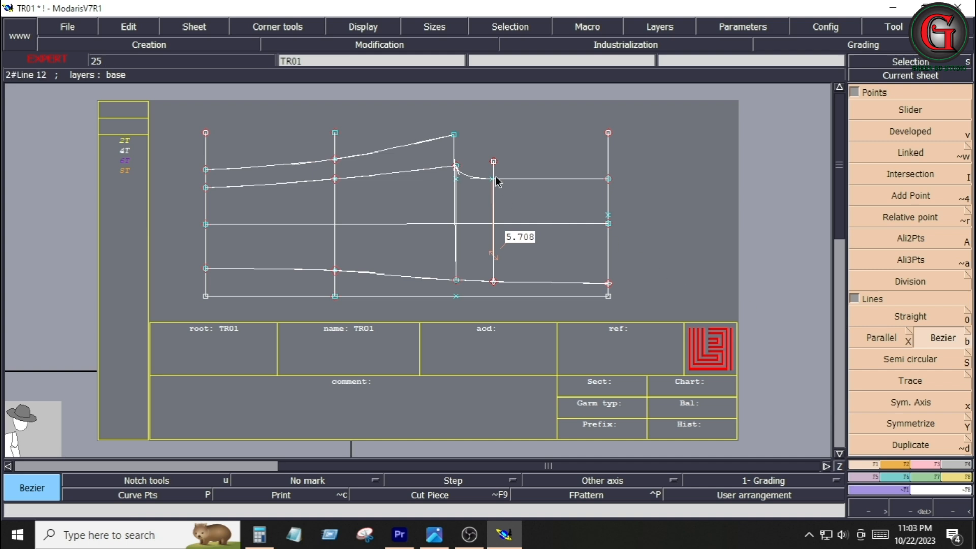
Draw a Bezier line from the top of the crotch line through the new point to just past the right vertical line
click(455, 136)
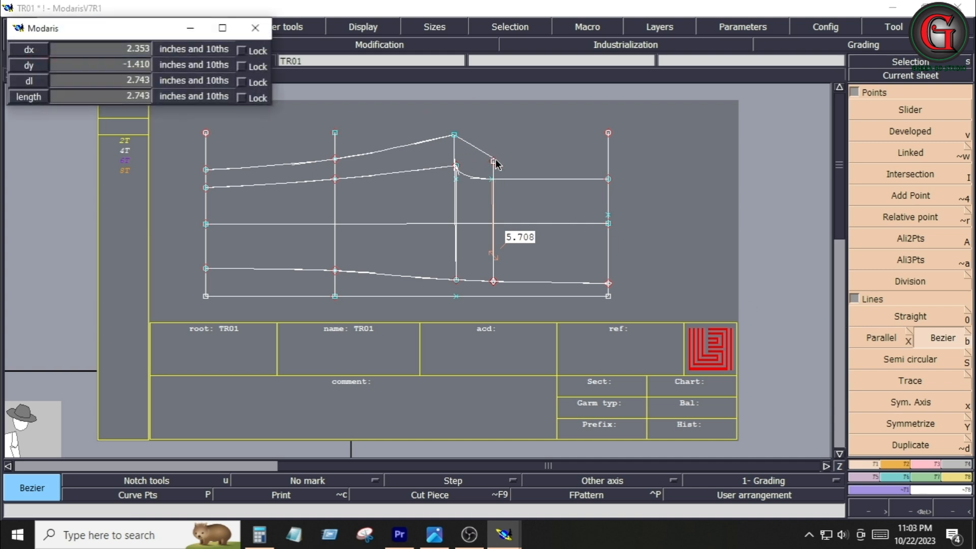
key(shift)
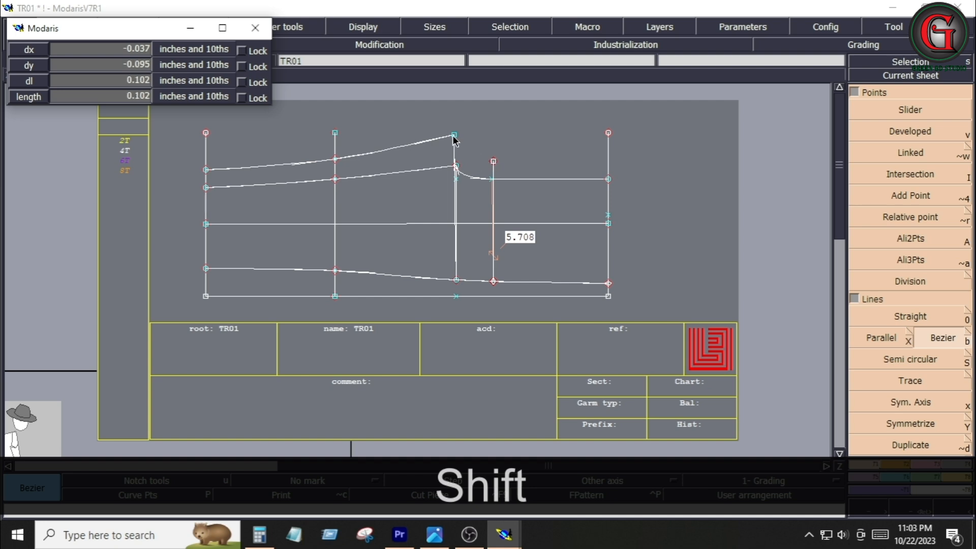
click(492, 162)
click(609, 179)
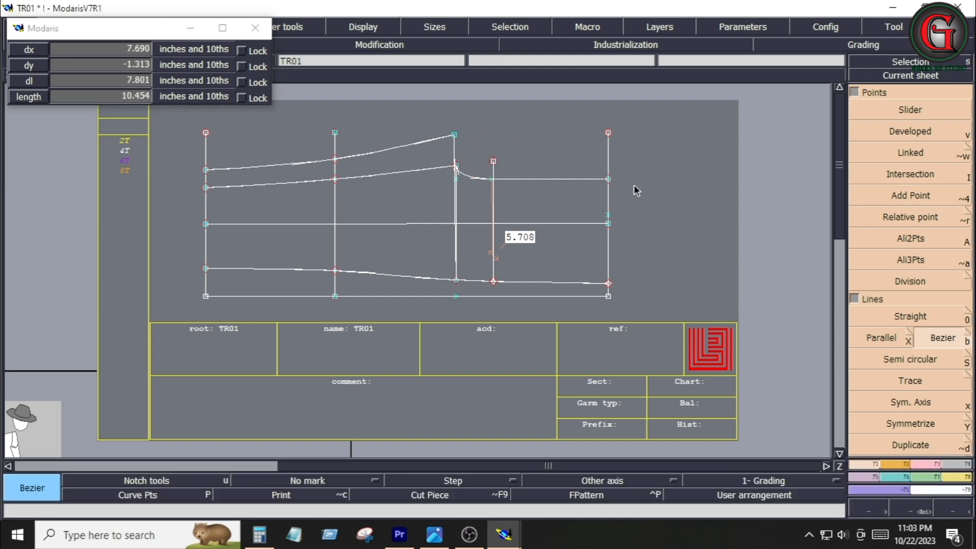
click(658, 174)
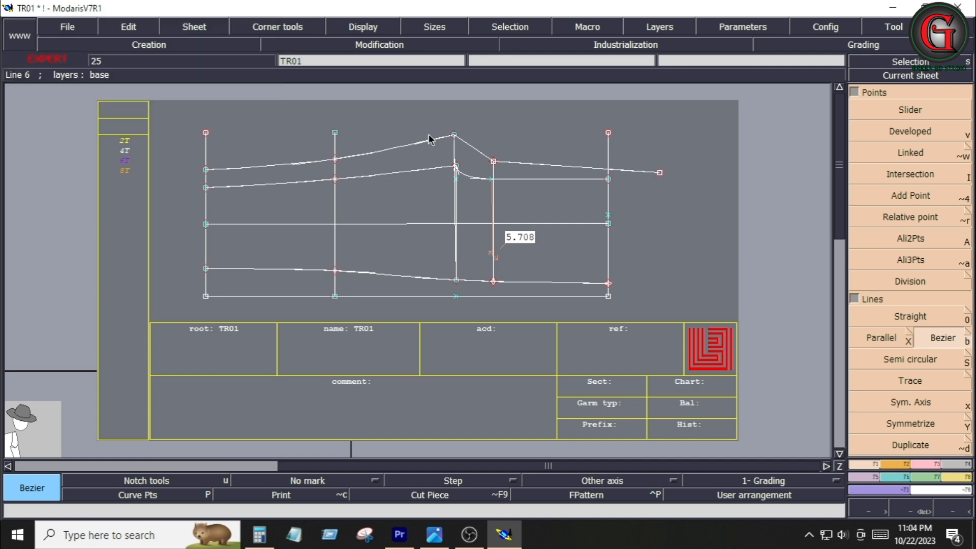
key(Return)
Insert a point on the lower curve at the foot of the new vertical line
drag(419, 114, 676, 325)
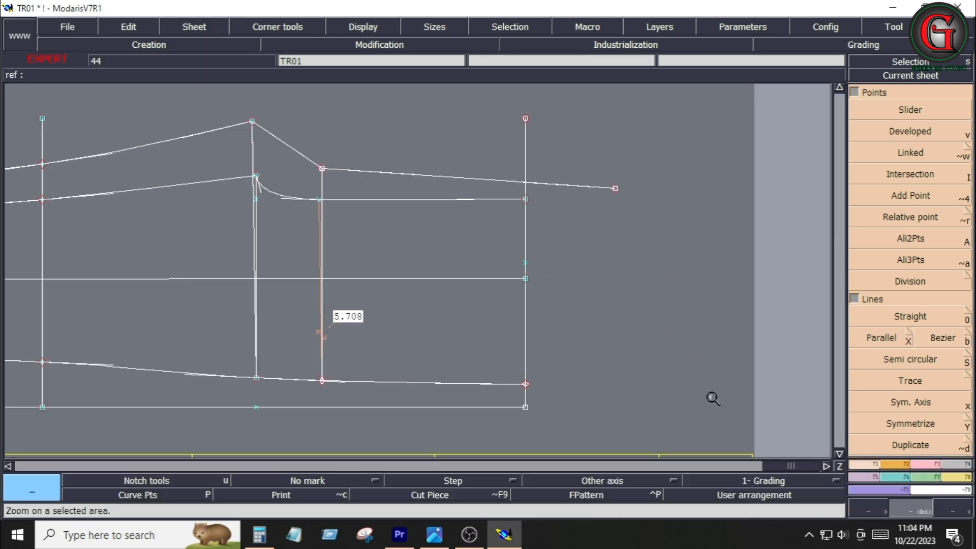
key(r)
click(322, 380)
key(ctrl+z)
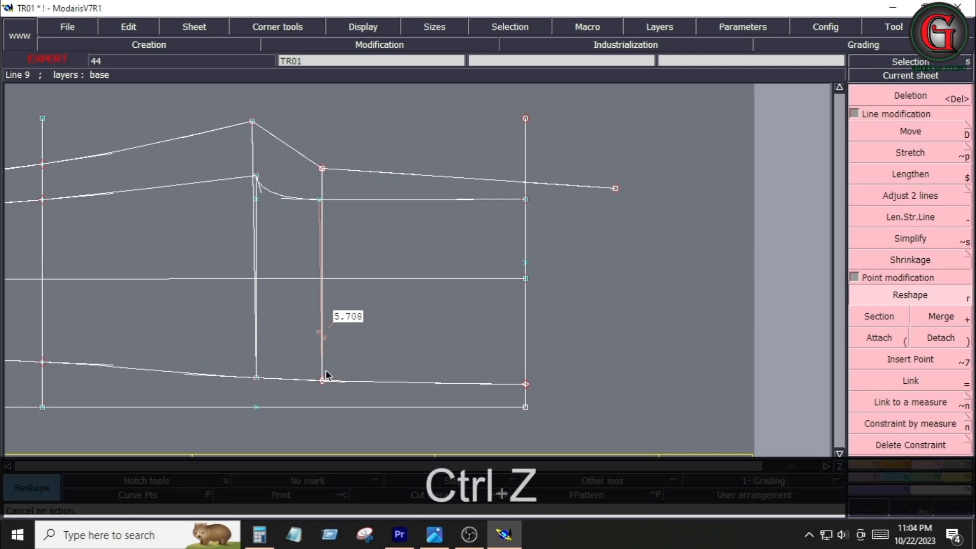
click(910, 359)
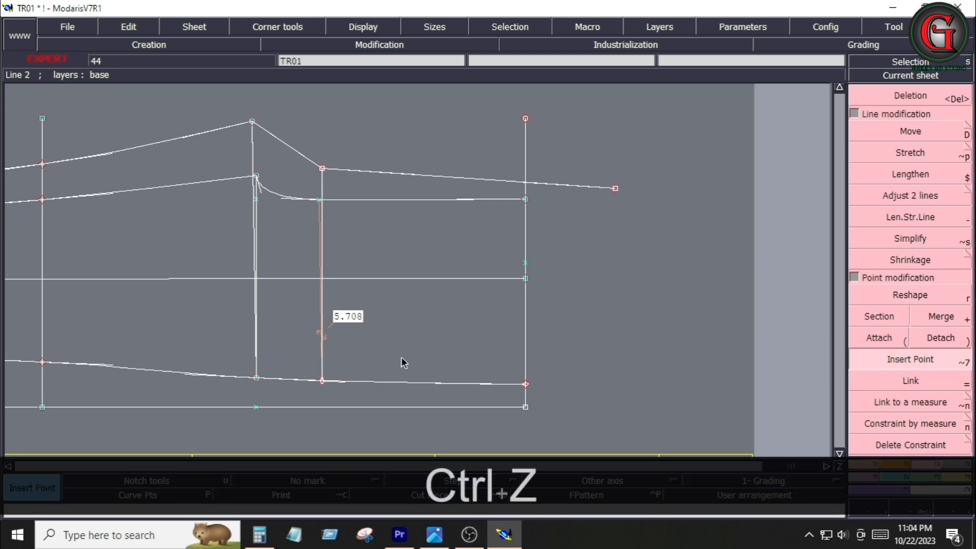
click(323, 383)
Reshape the new line near the crotch top into a smooth curve running to the new point
key(r)
click(268, 134)
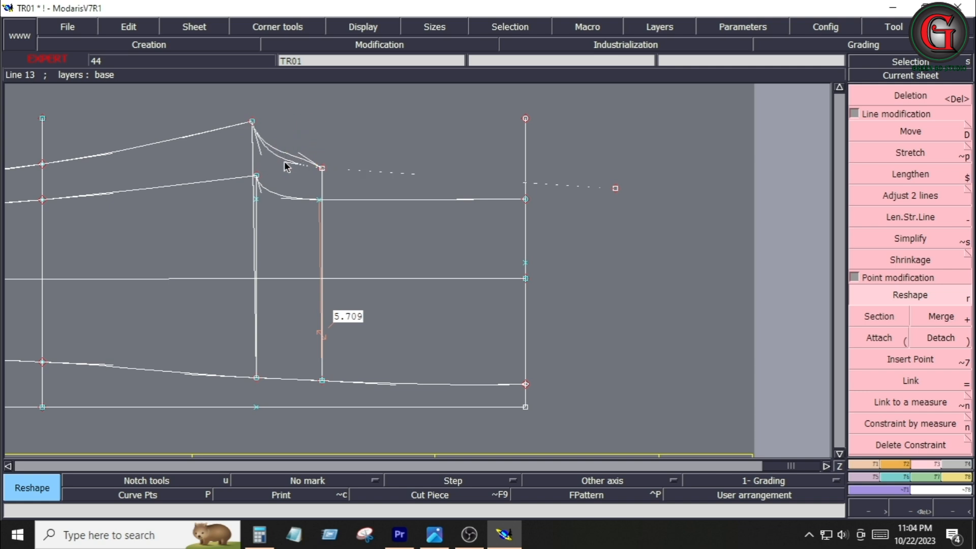
click(284, 162)
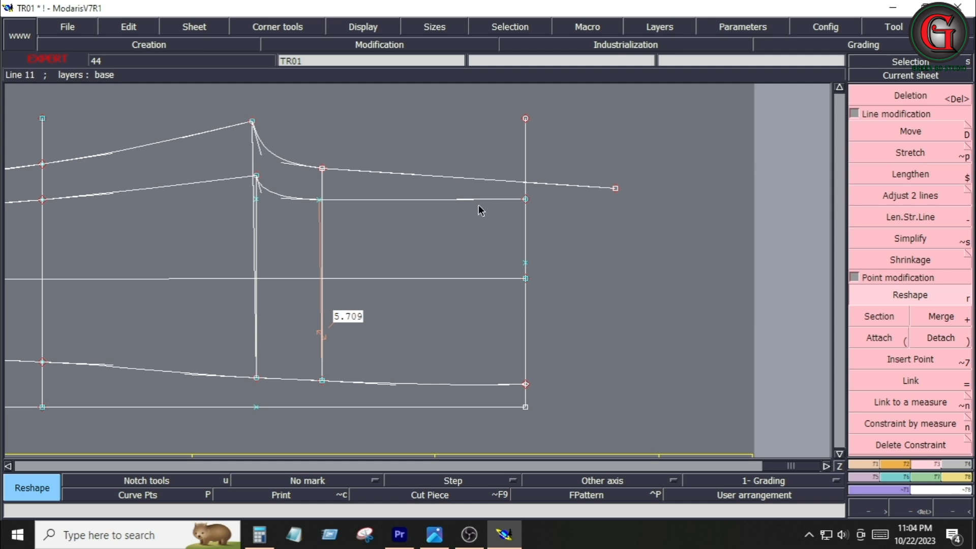
Place a developed point 8.5 along the upper crotch curve
click(857, 466)
click(910, 132)
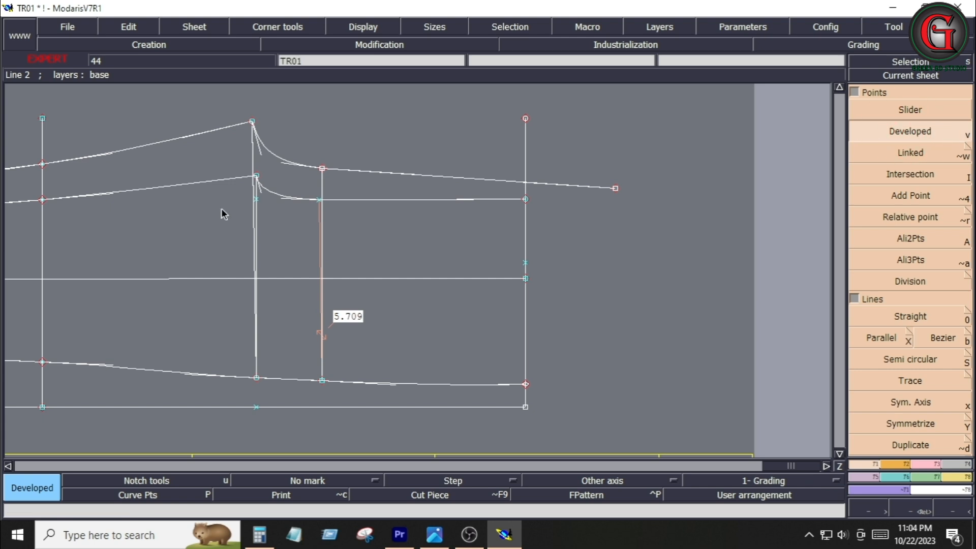
click(258, 184)
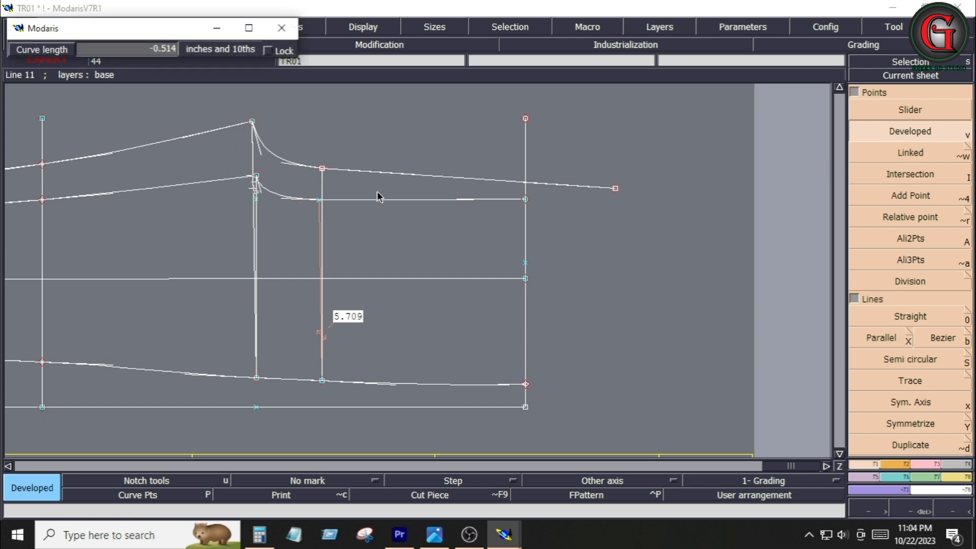
key(space)
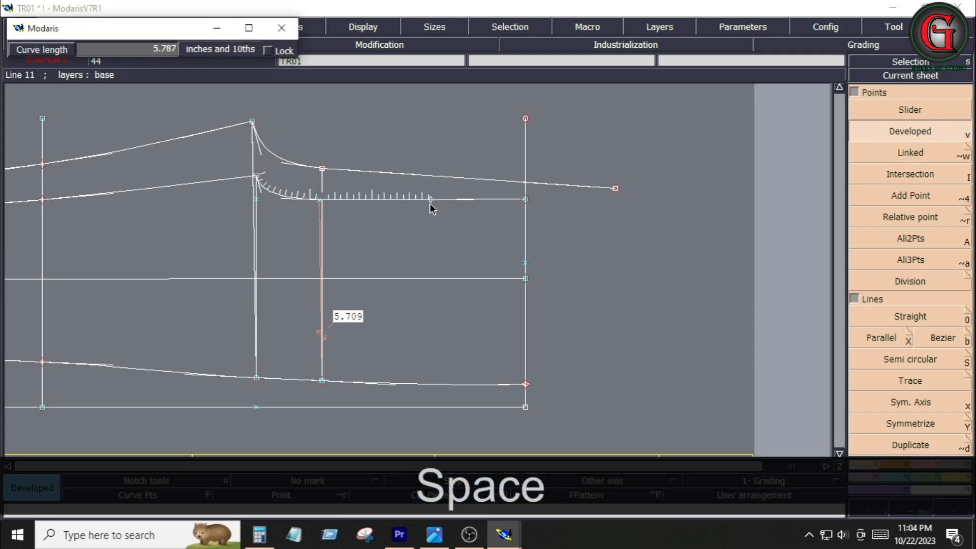
key(Down)
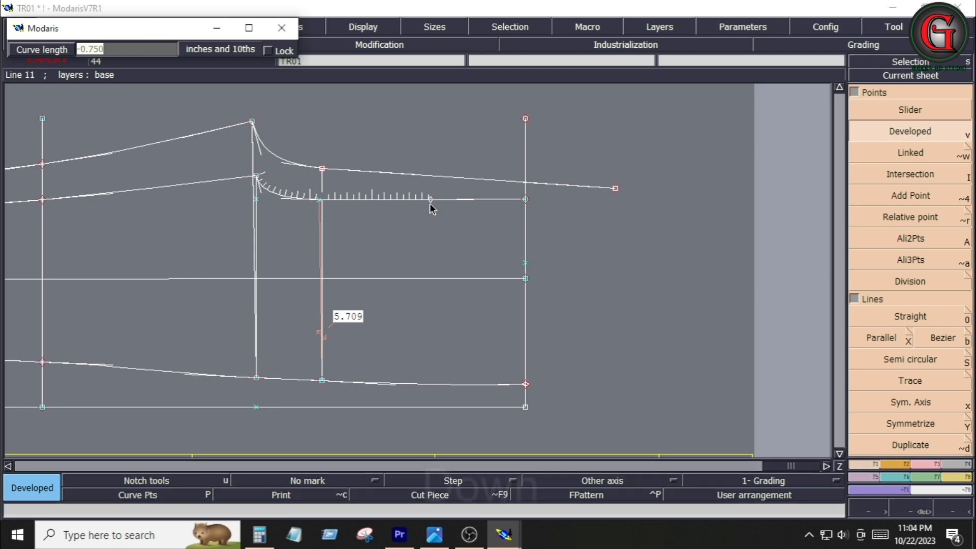
text(8.5)
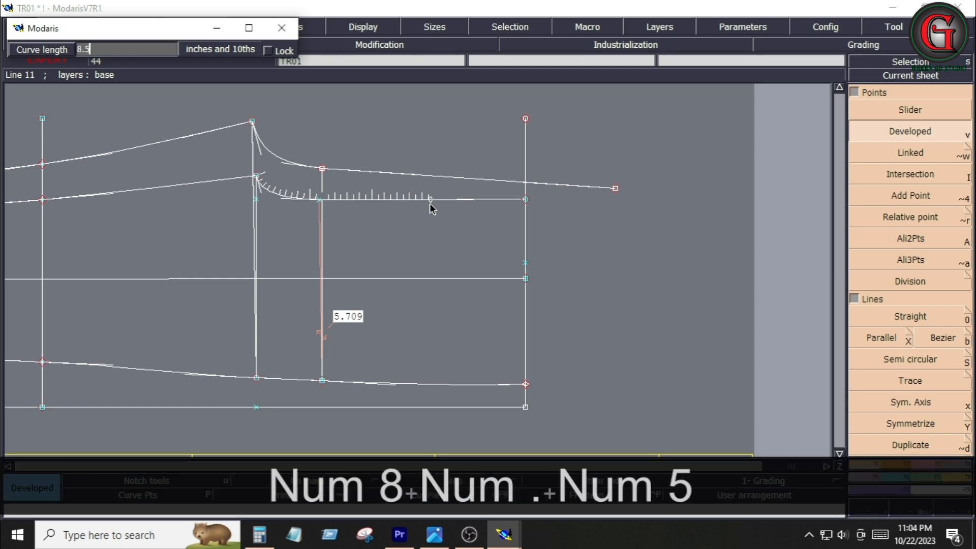
key(Return)
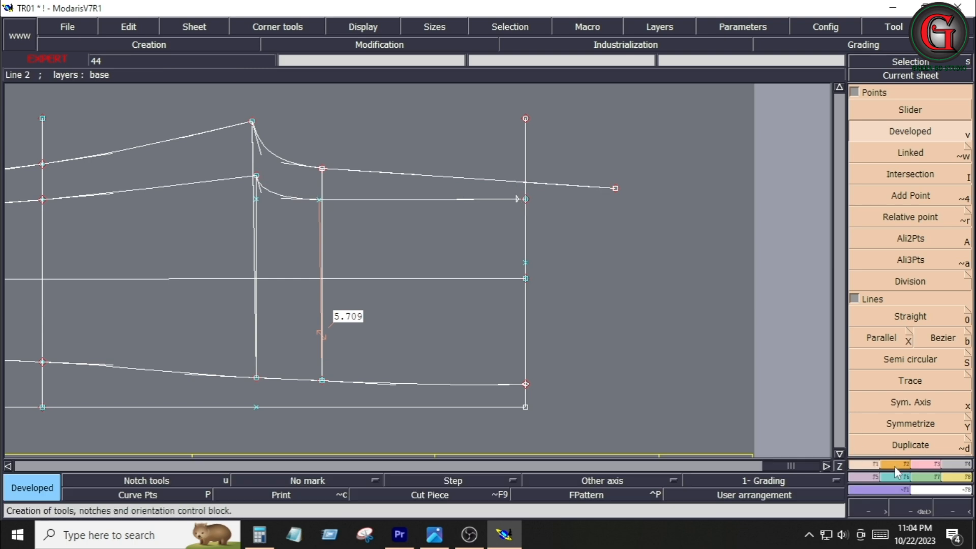
Section the upper crotch curve at the developed point
click(929, 465)
click(906, 356)
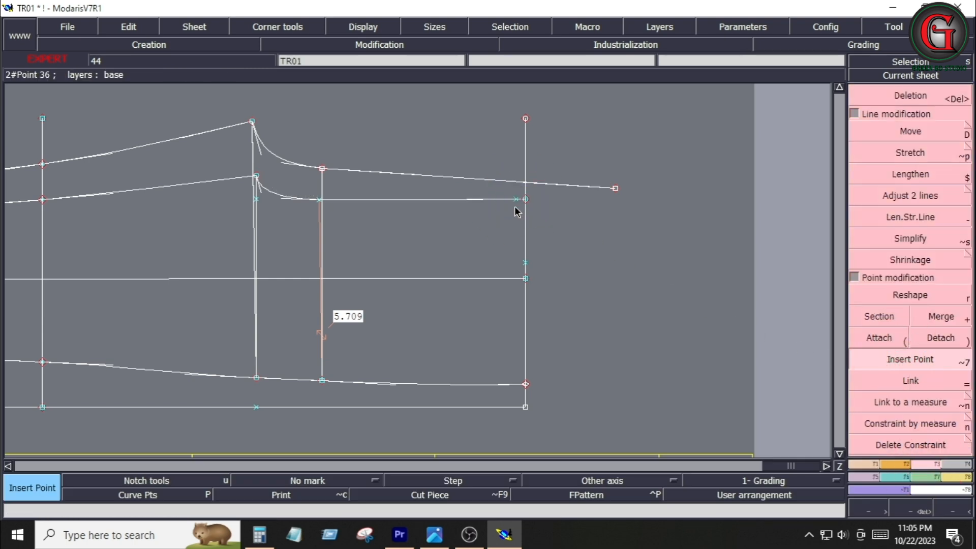
click(879, 316)
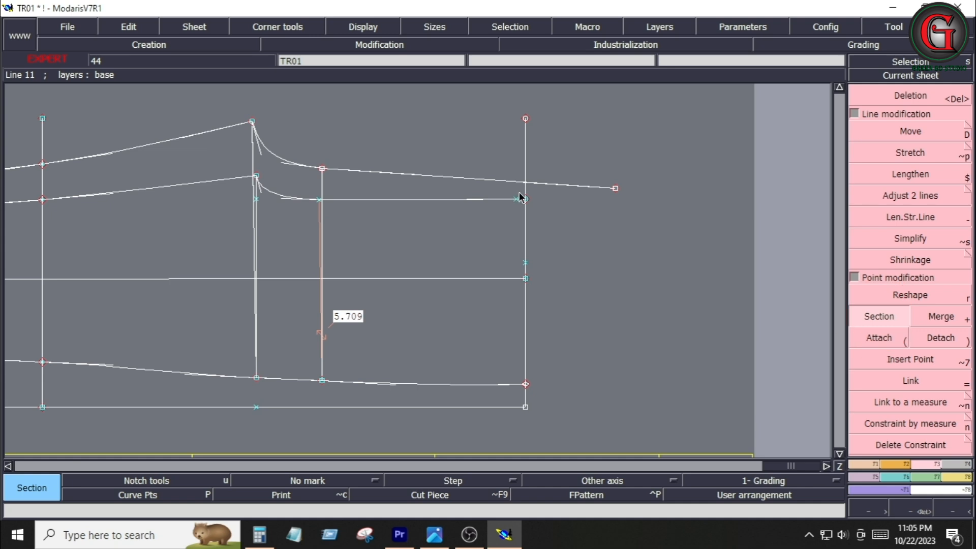
click(516, 199)
key(Return)
Delete the short segment of the upper curve between the developed point and the right vertical line
drag(482, 172, 533, 248)
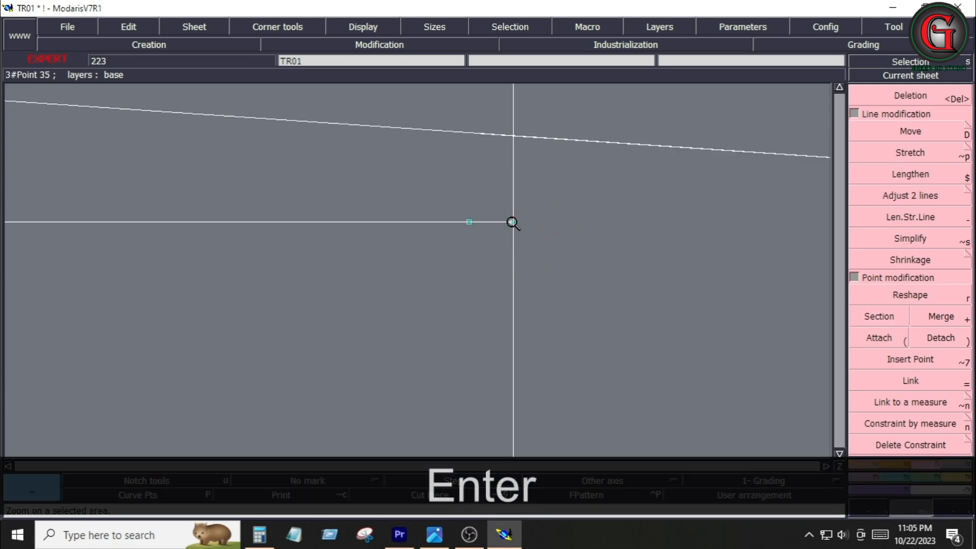
key(Delete)
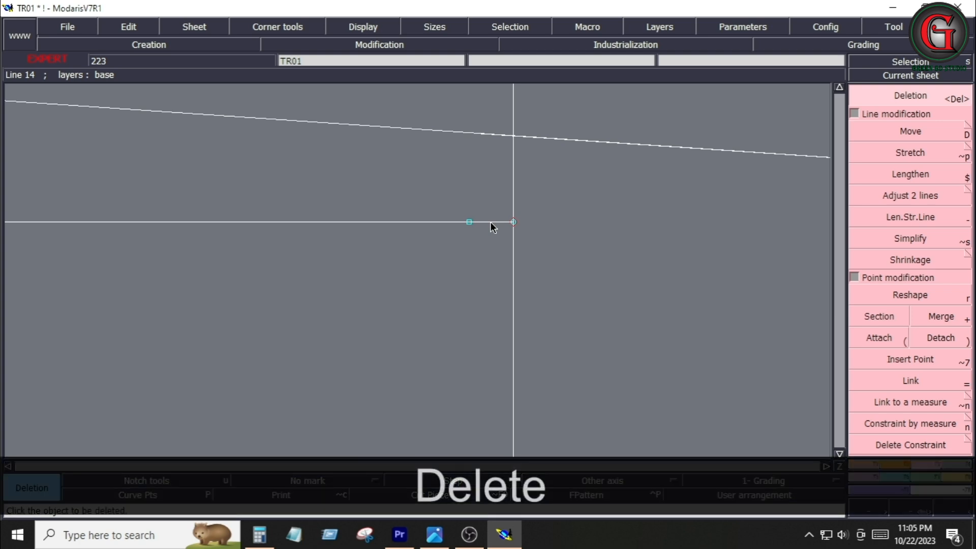
click(493, 226)
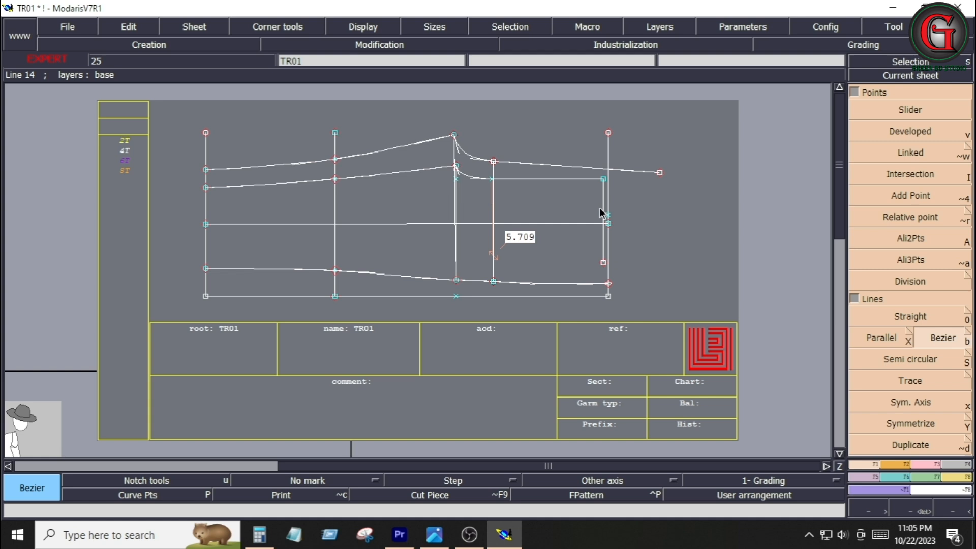
key(Delete)
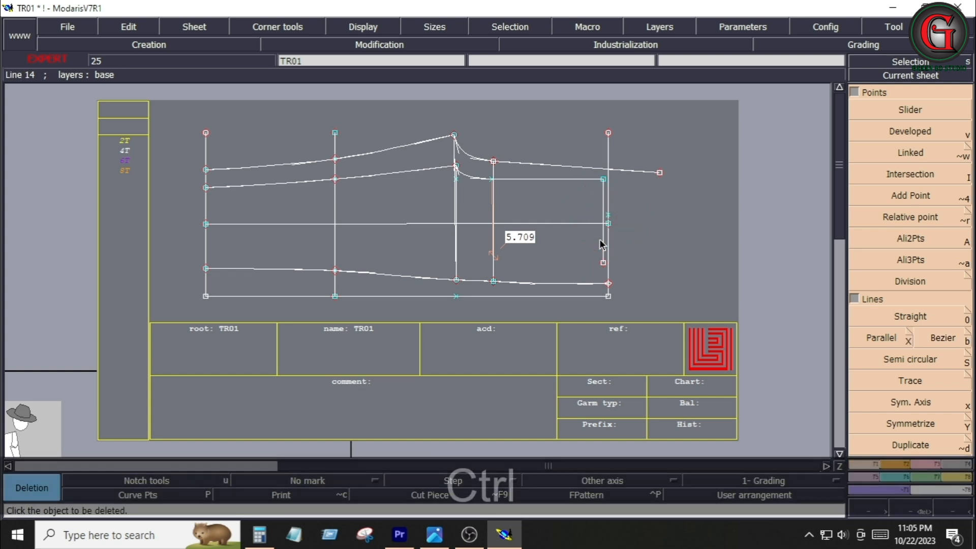
Undo the last three actions on the trouser block
key(ctrl+z)
key(ctrl+z)
key(ctrl+z)
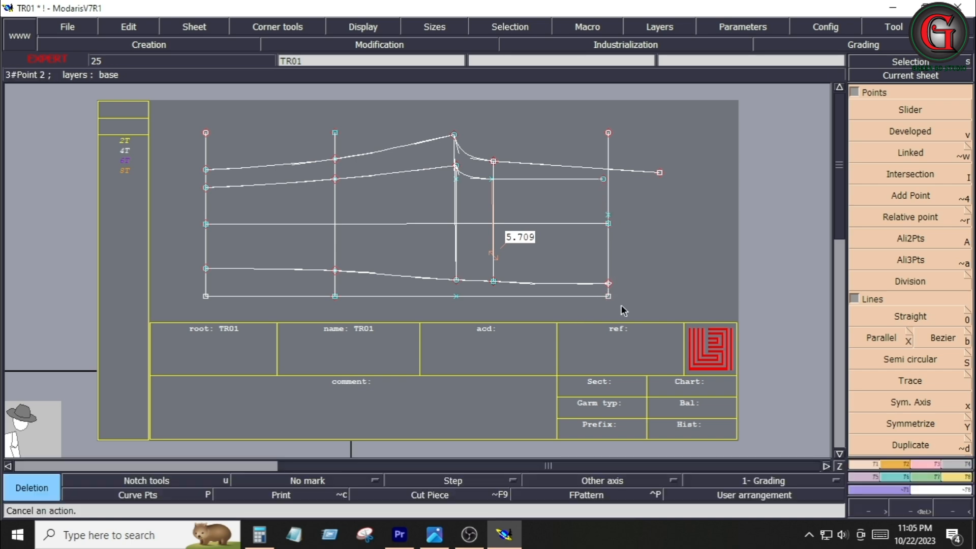
Review the tech pack measurements and calculate 9.5 divided by 2 in Calculator
click(435, 534)
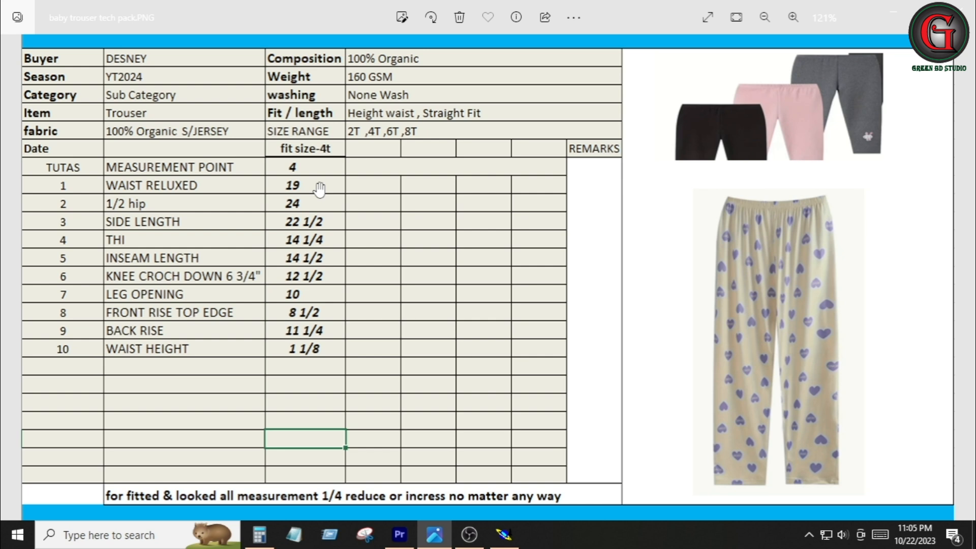
click(259, 535)
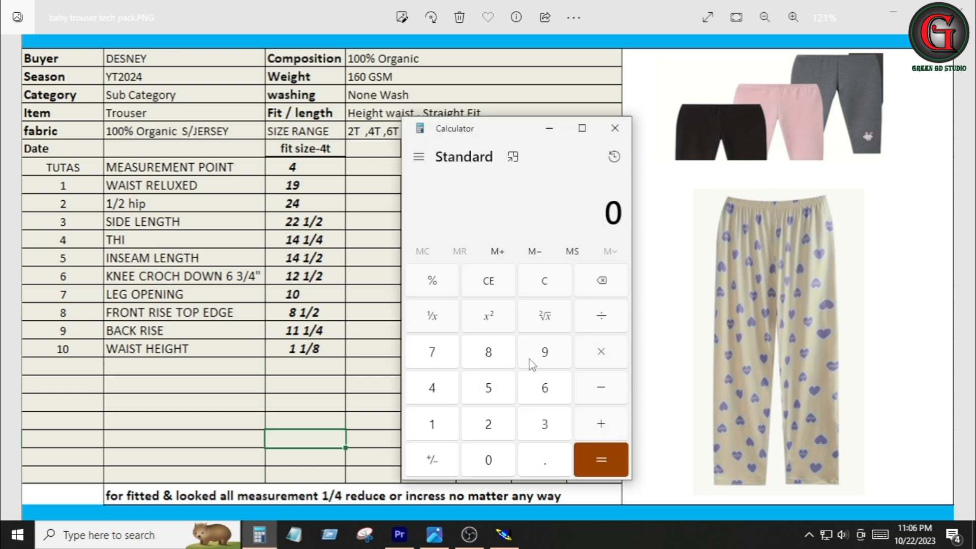
click(542, 351)
click(544, 459)
click(490, 388)
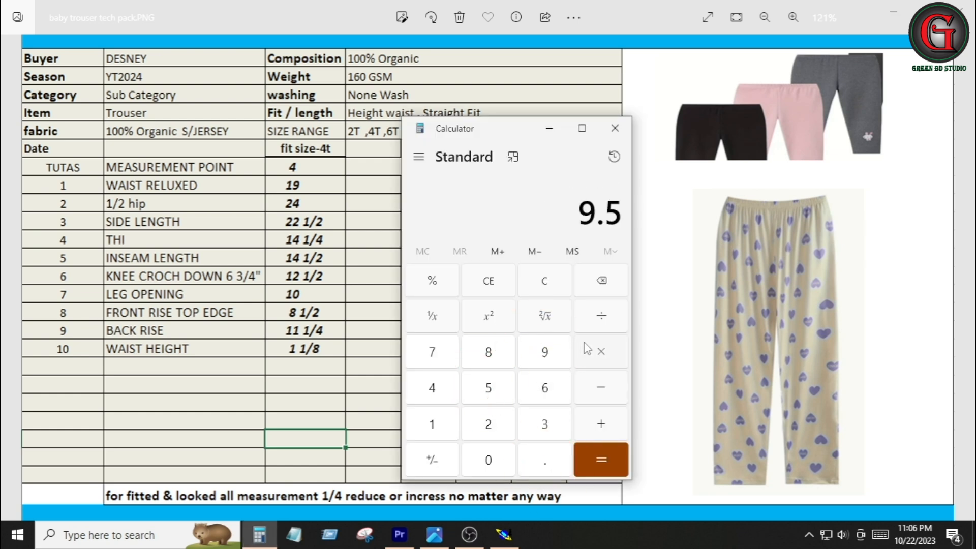
click(602, 318)
click(489, 424)
click(601, 460)
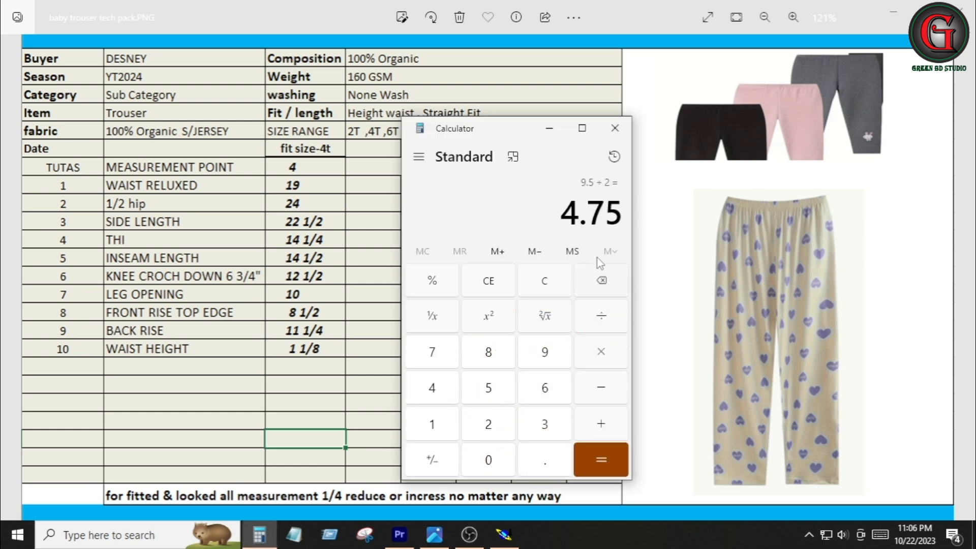
Draw a Bezier line 4.75 long downward from the end of the front rise top line
click(504, 535)
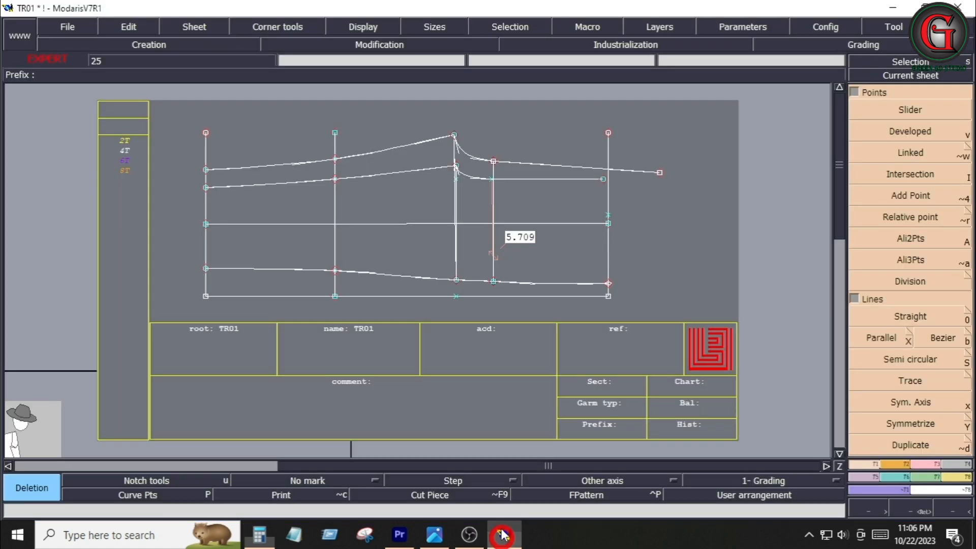
click(943, 338)
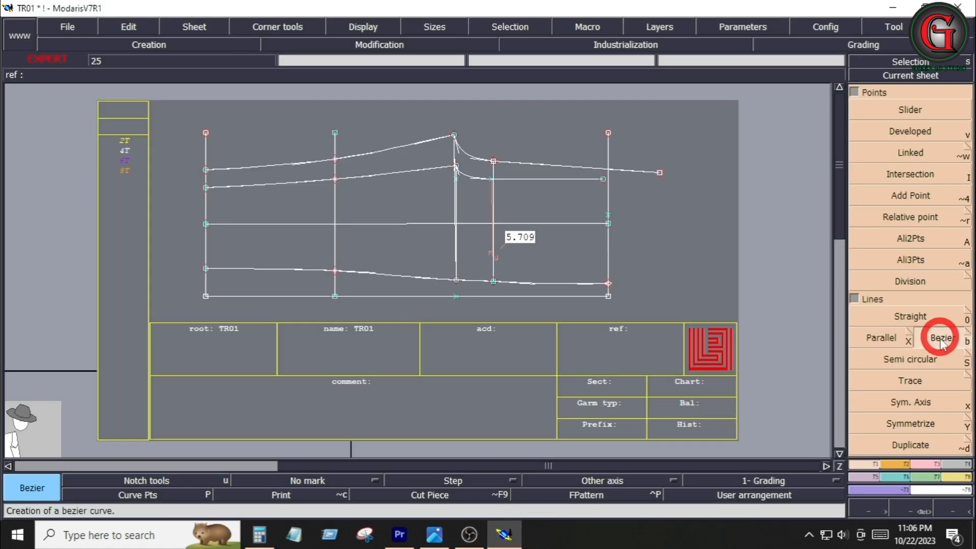
click(604, 179)
text(4)
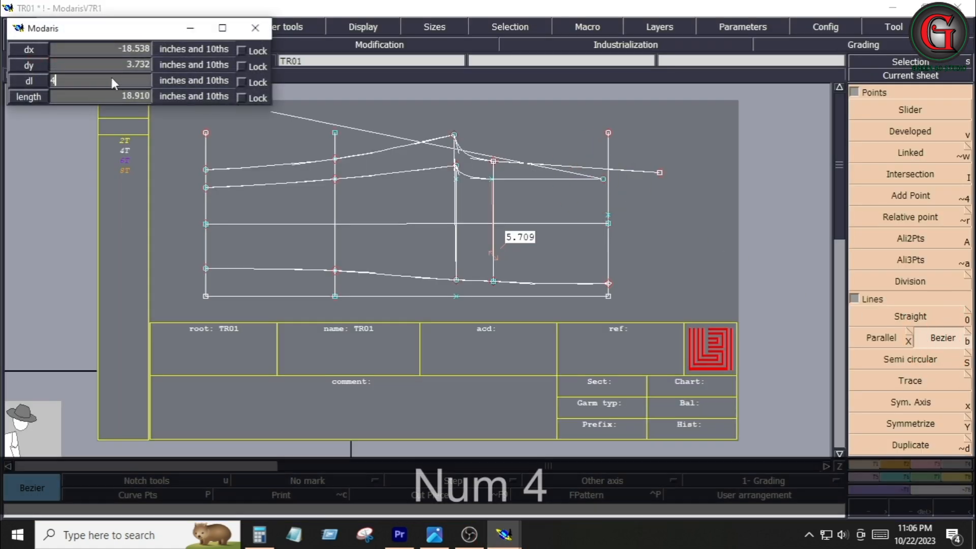
text(.75)
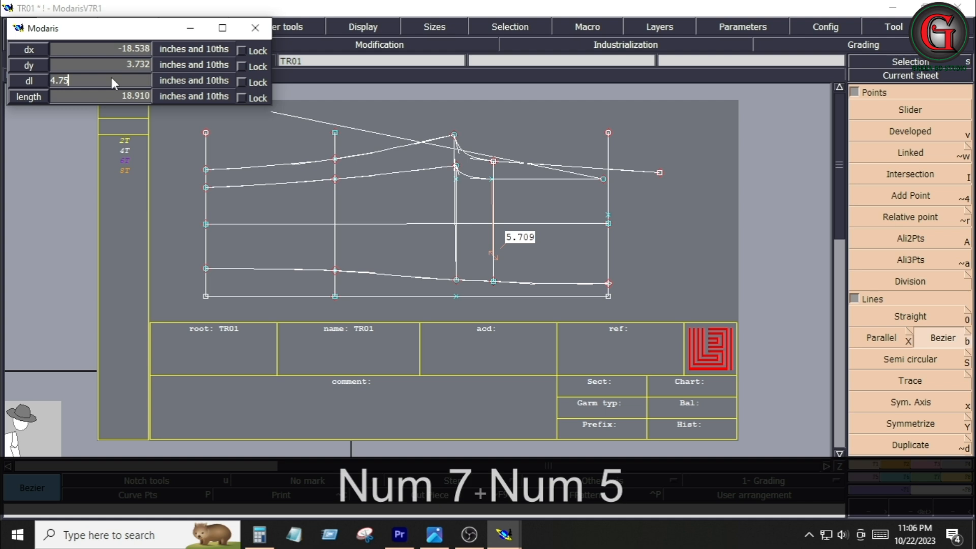
key(Return)
Reshape the hem line's end up to the new line's end and pull the upper curve's end slightly inward
click(911, 300)
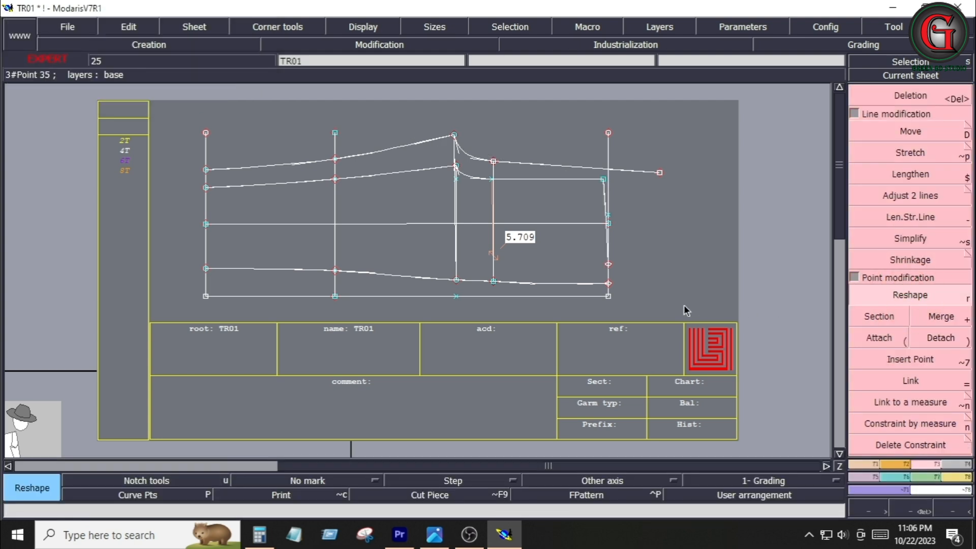
click(610, 284)
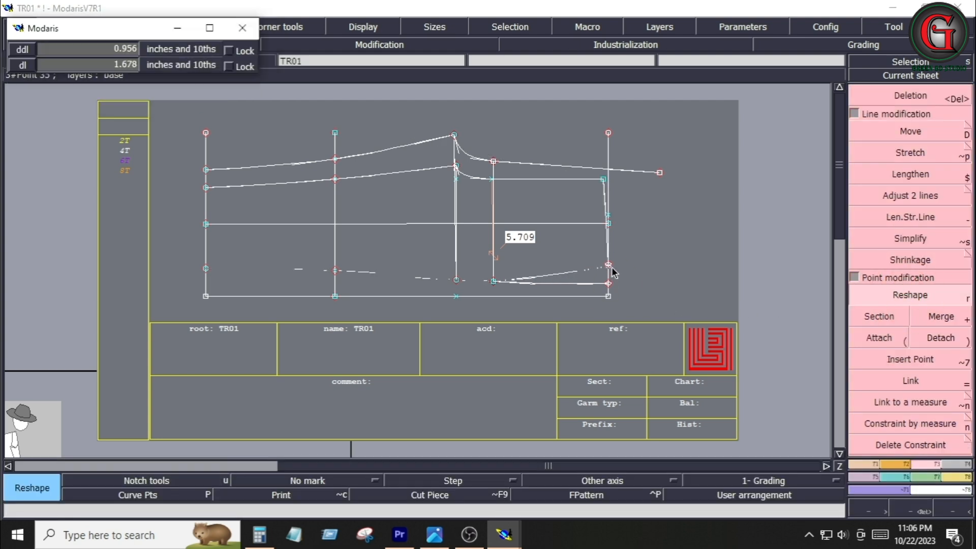
click(610, 265)
click(660, 173)
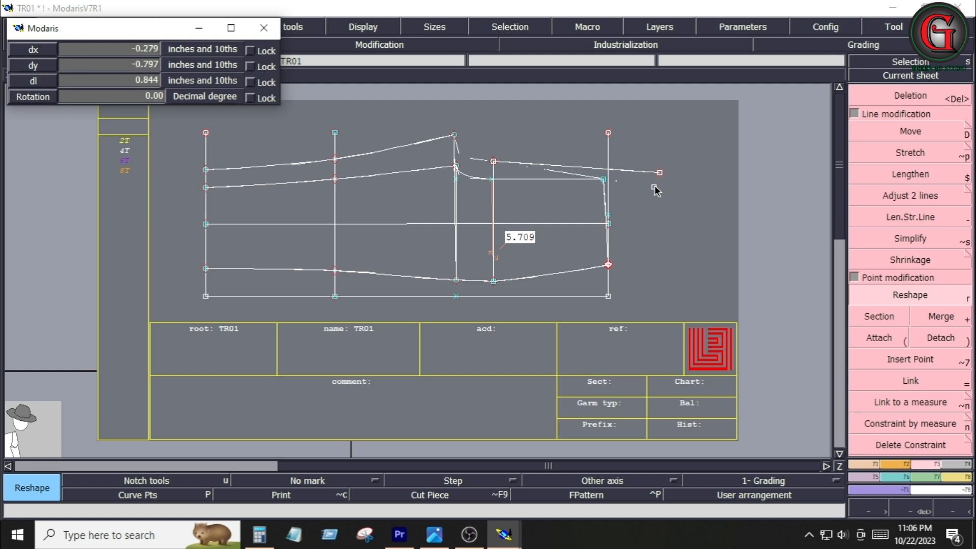
click(654, 179)
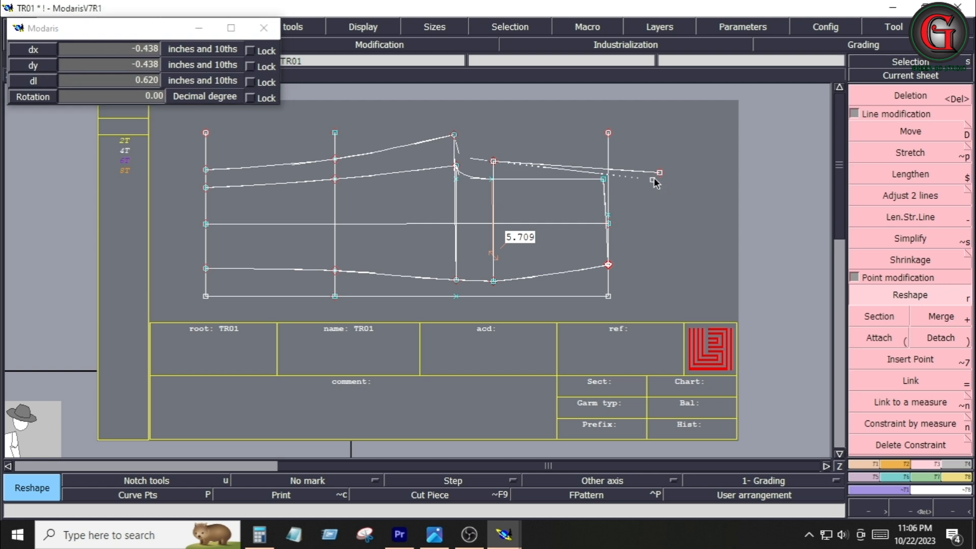
Place a developed point 11.25 along the upper back rise curve from the crotch top point
click(860, 464)
click(908, 132)
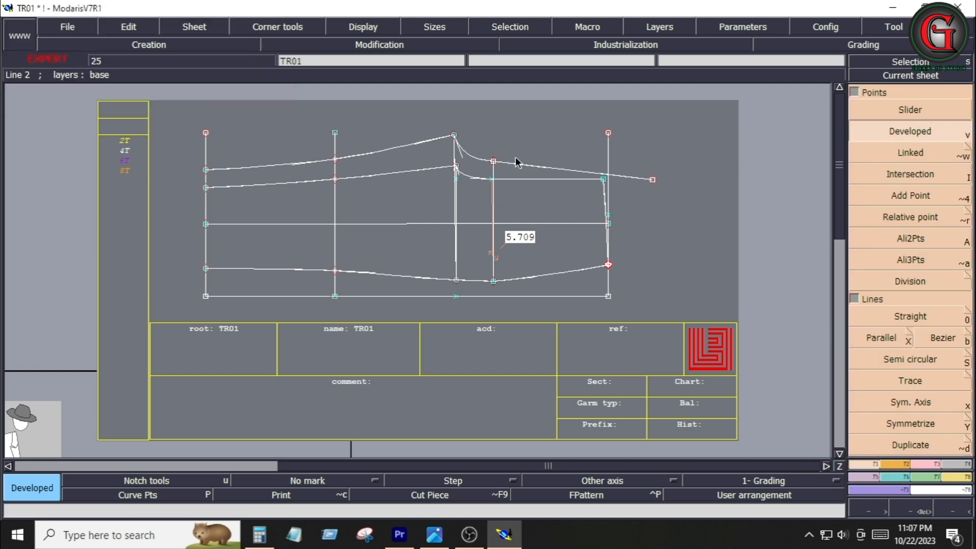
click(455, 137)
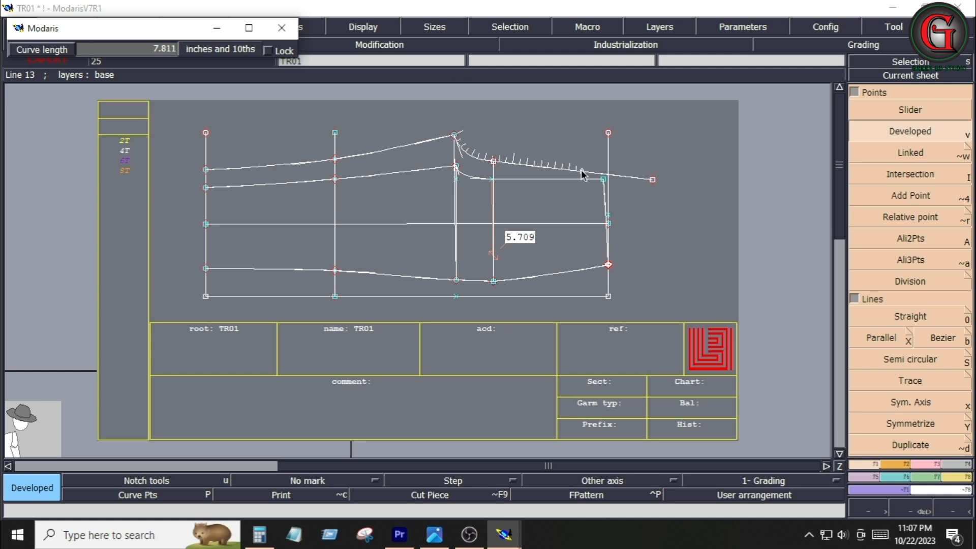
key(Down)
text(11)
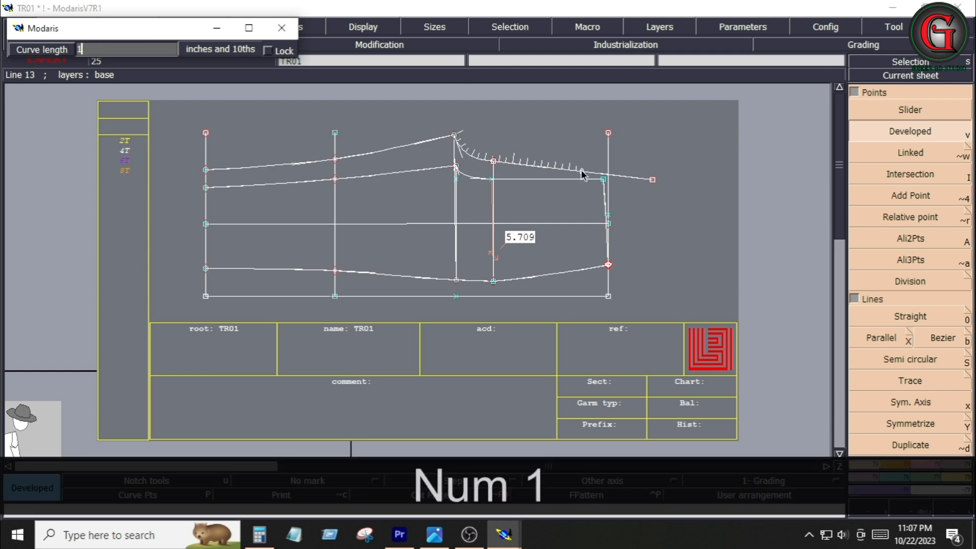
text(.25)
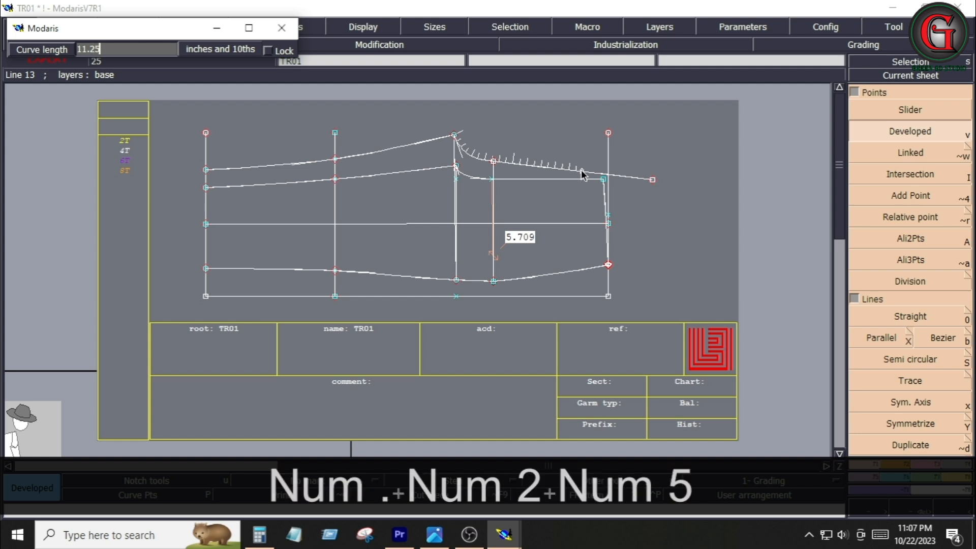
key(Return)
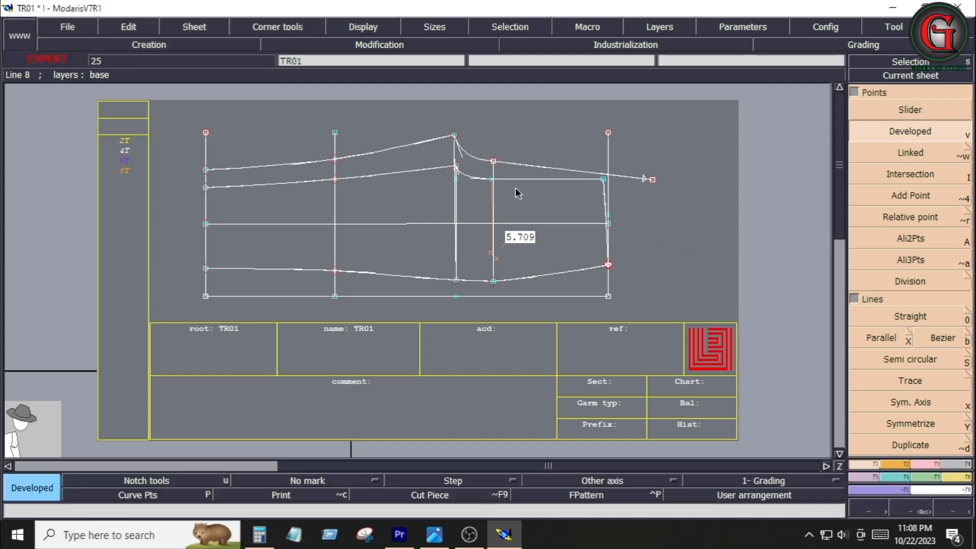
Move the top point of the upper crotch curve up and slightly left, about 0.56
key(Return)
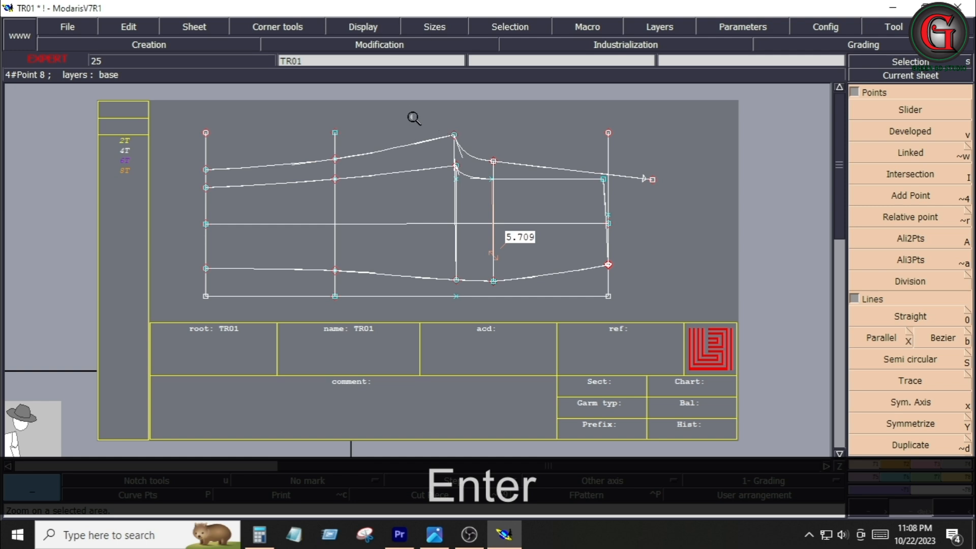
drag(406, 113, 663, 268)
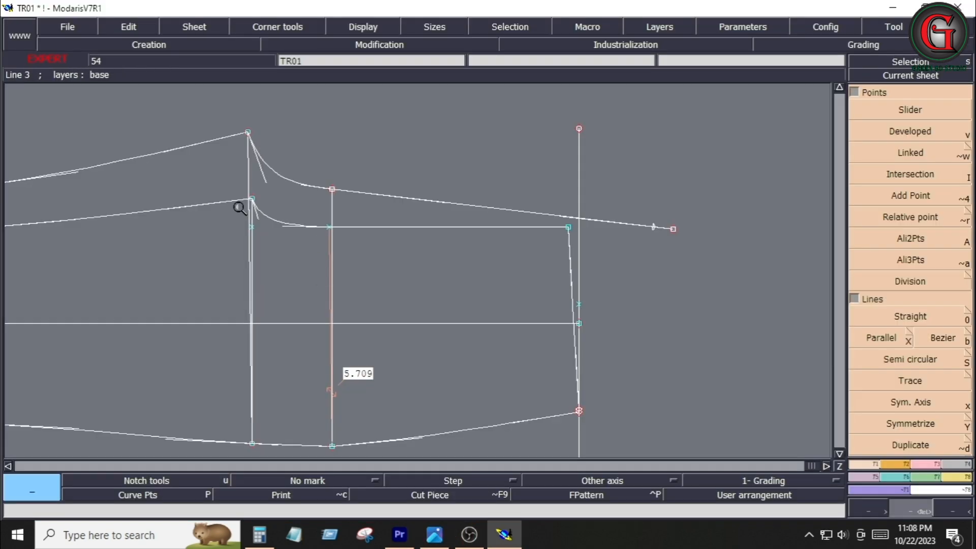
key(d)
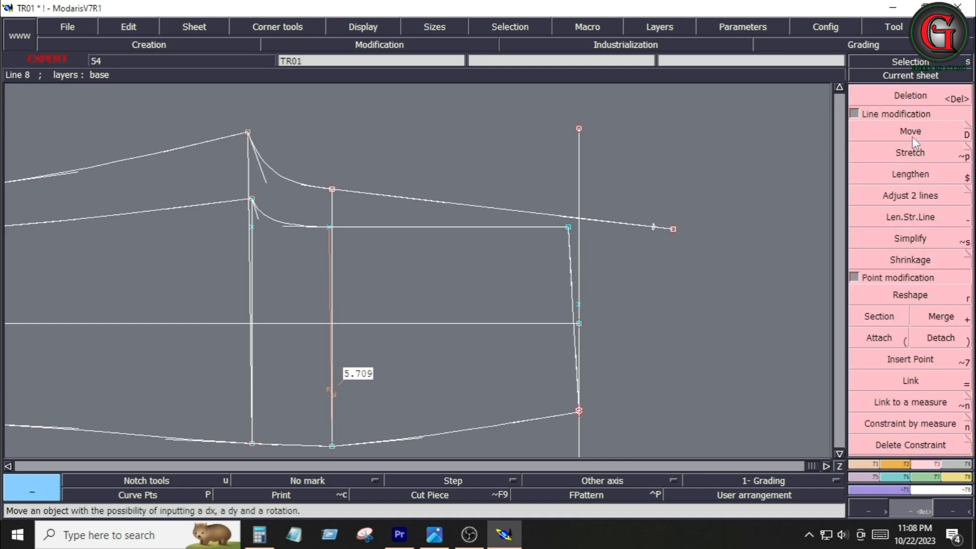
click(249, 133)
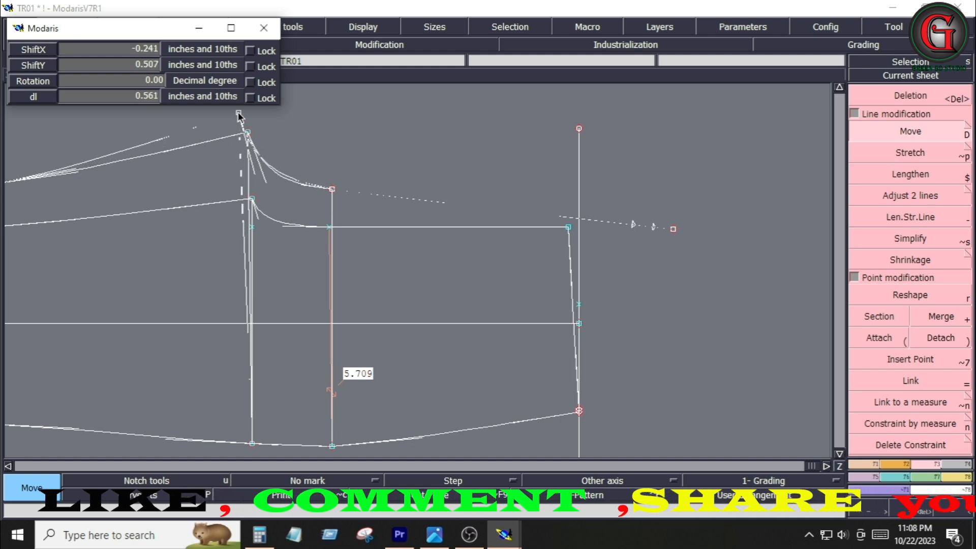
click(241, 111)
Place a developed point 11.25 along the reshaped upper curve from its top point
click(939, 339)
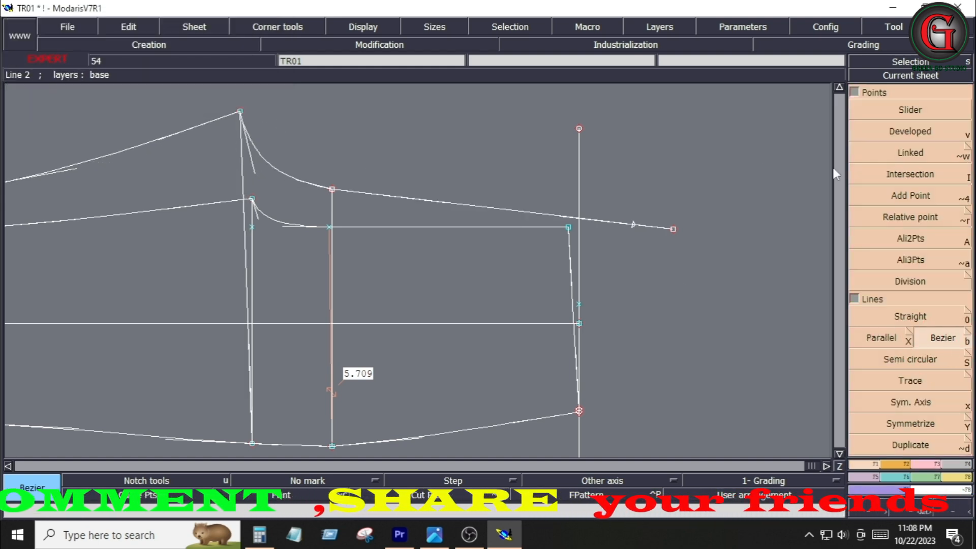
key(v)
click(239, 112)
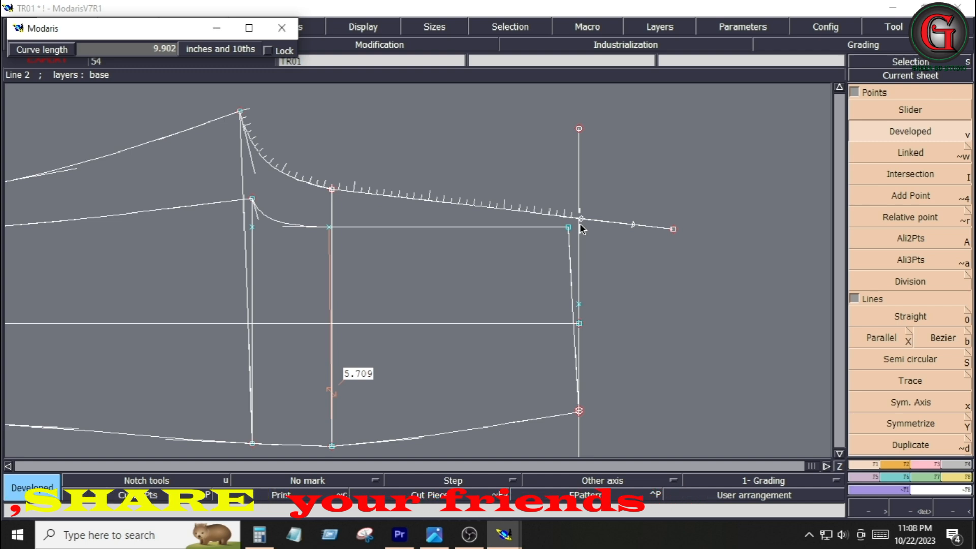
key(Down)
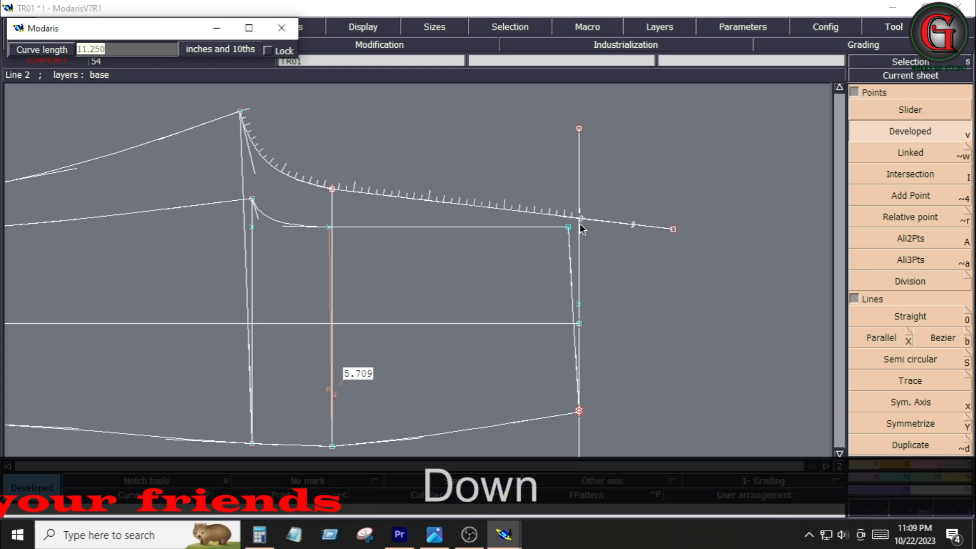
text(11.)
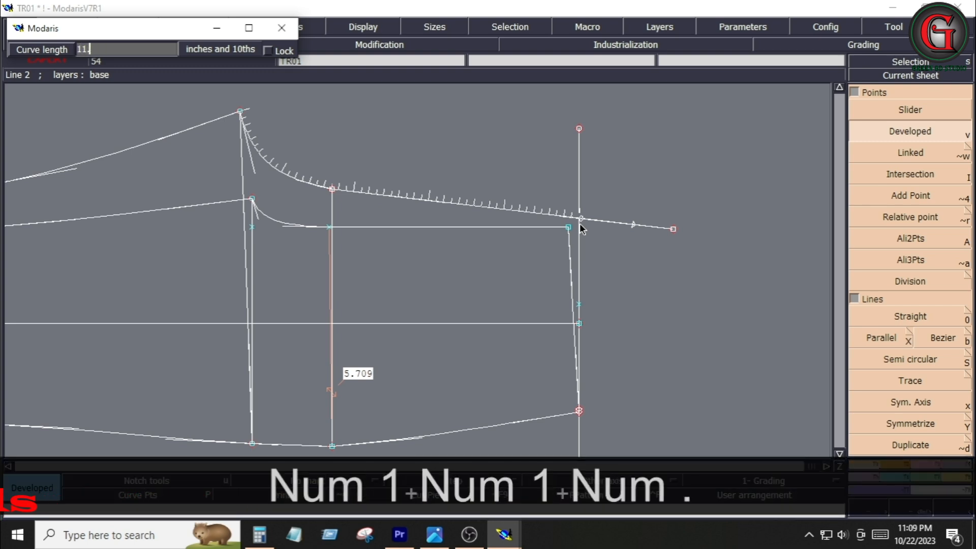
text(25)
key(Return)
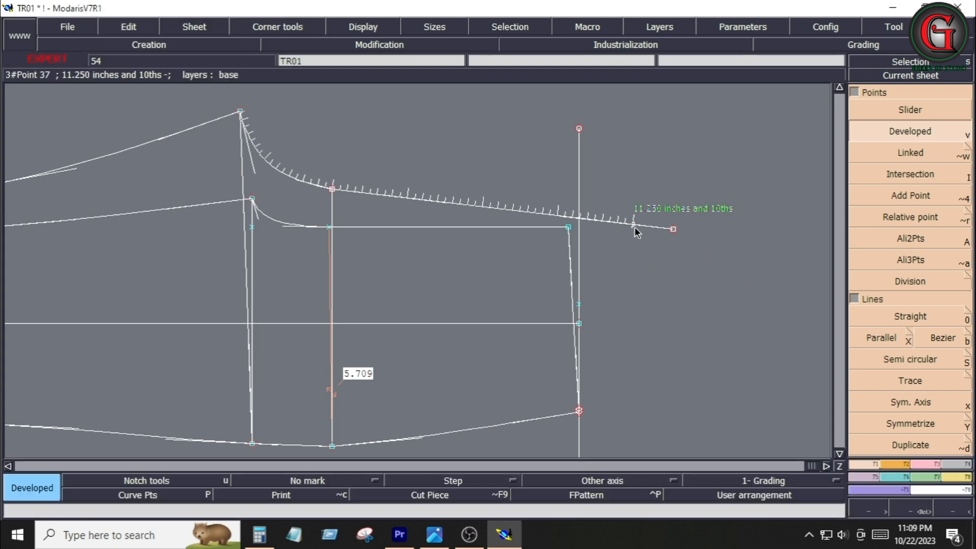
Insert a point on the upper curve at the 11.25 developed position
click(938, 465)
click(910, 359)
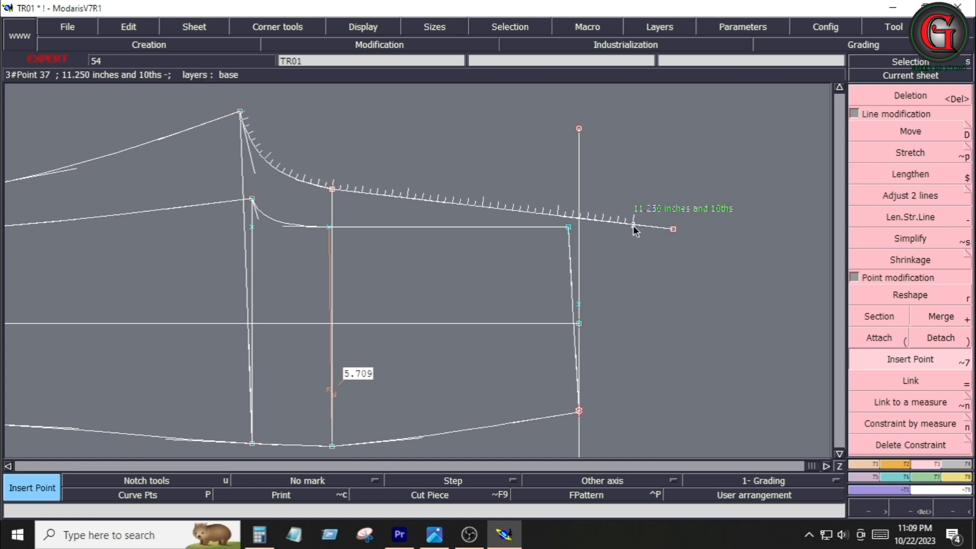
click(634, 229)
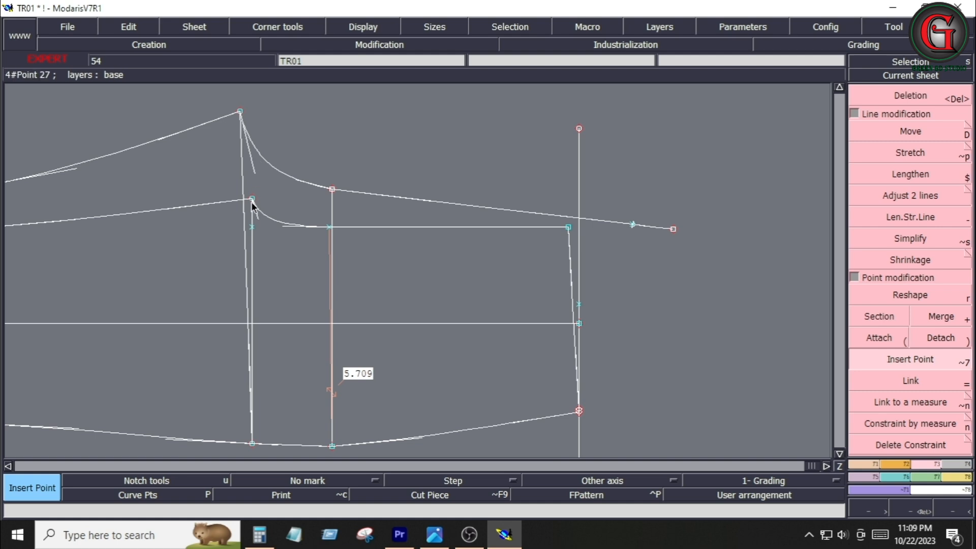
Move the lower end point of the crotch vertical line up 0.25 with no horizontal shift
click(875, 132)
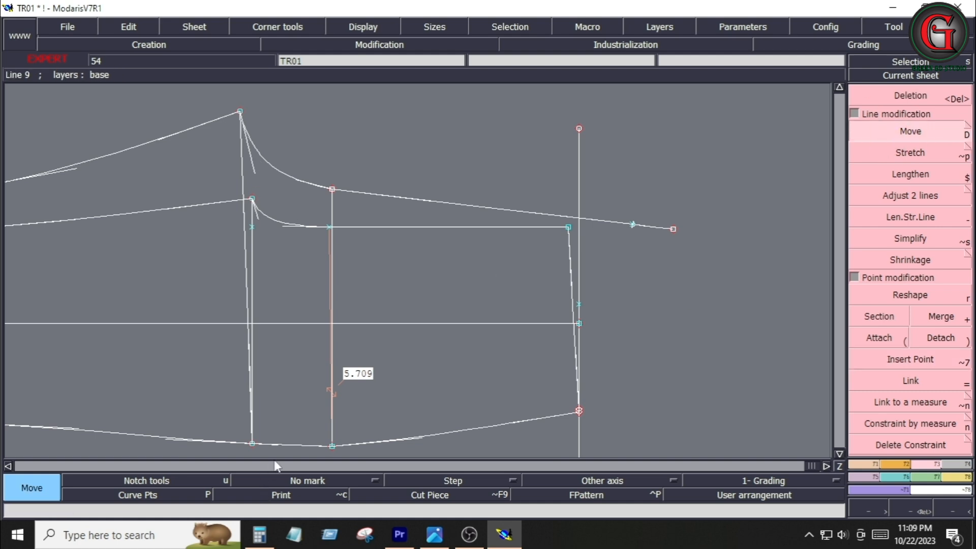
click(253, 445)
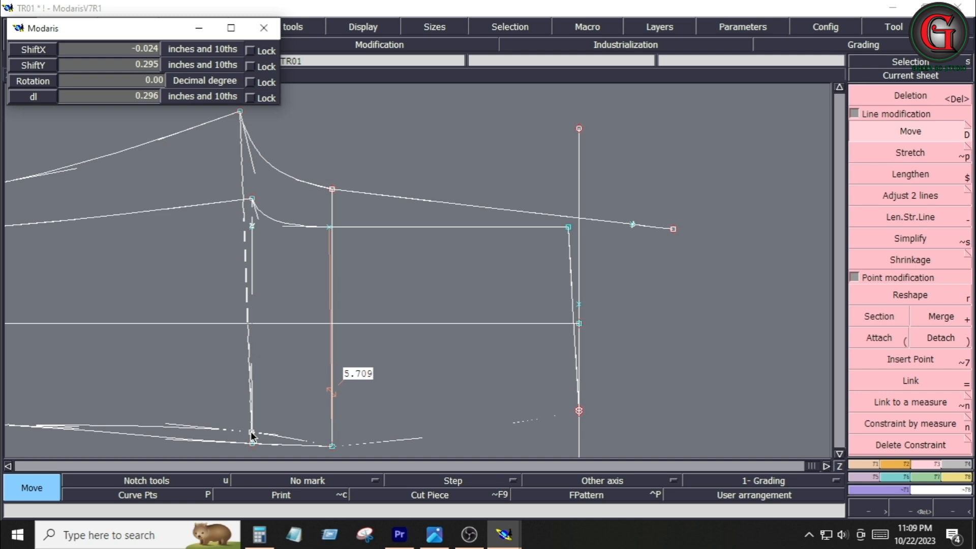
key(Down)
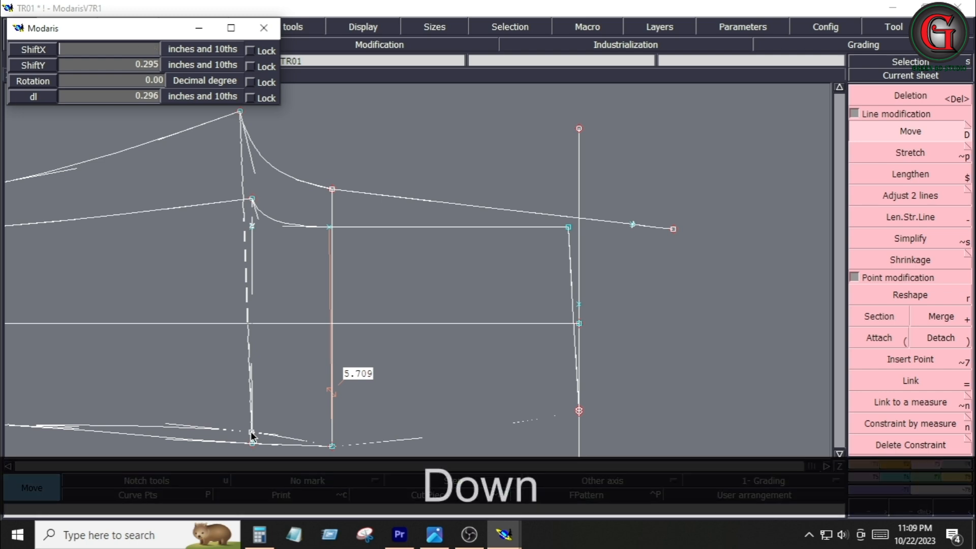
text(0)
key(Down)
text(.25)
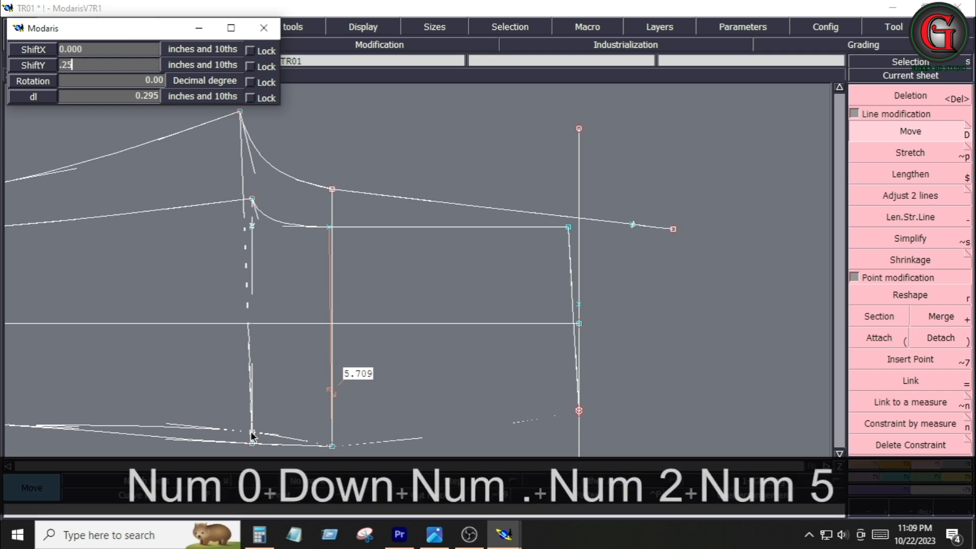
key(Return)
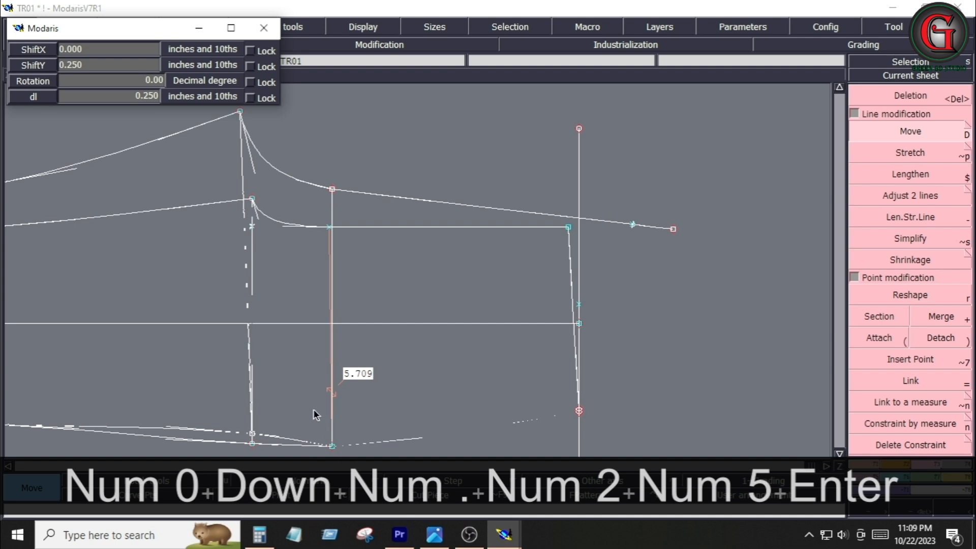
Move the lower end point of the crotch vertical line up slightly again
click(313, 410)
drag(311, 178, 349, 453)
click(332, 450)
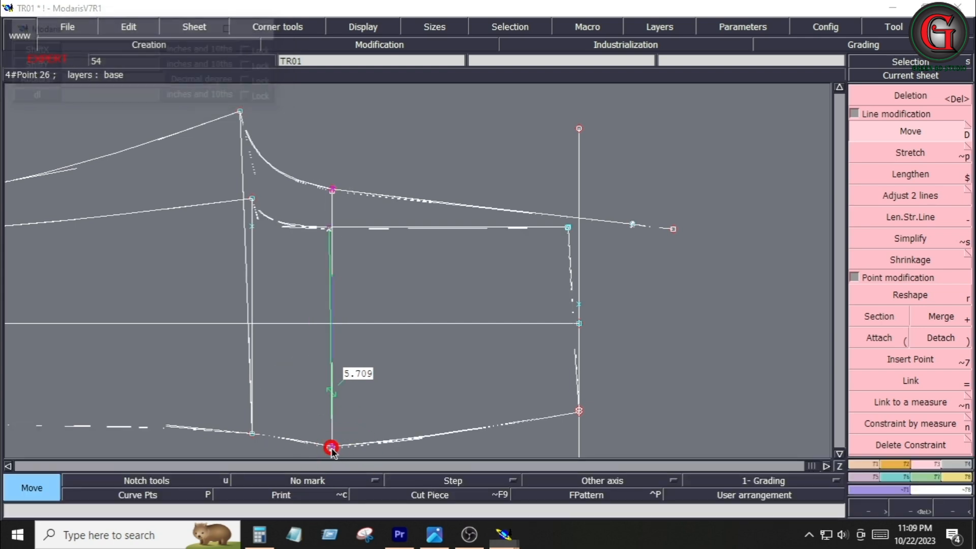
key(Down)
key(Down)
key(Down)
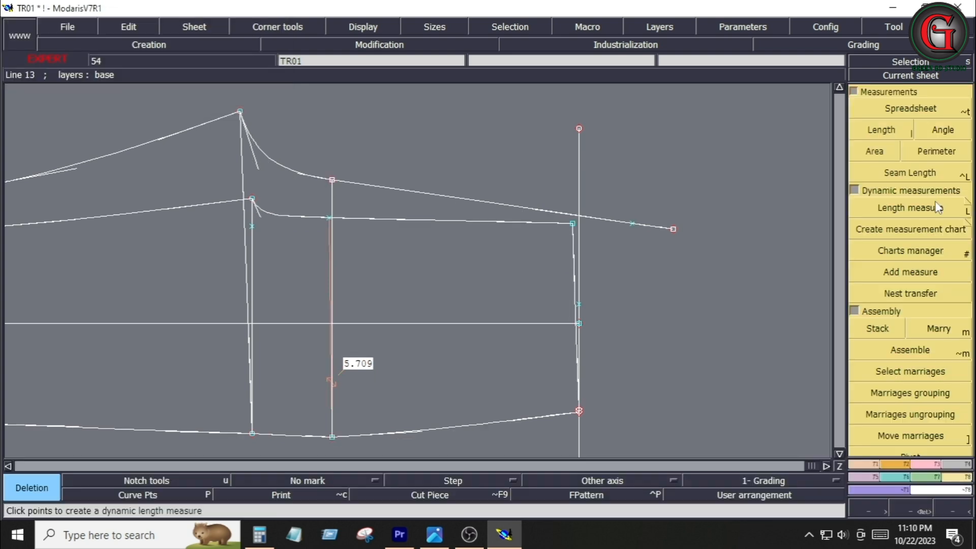
Create a dynamic length measure along the upper crotch curve from its top point to the developed point
click(937, 205)
click(241, 112)
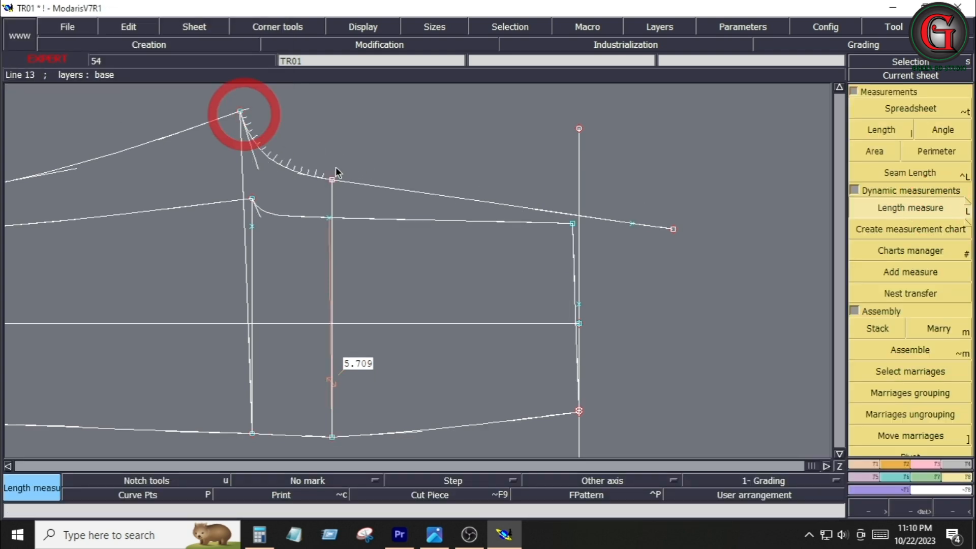
click(632, 224)
key(F3)
Reshape the developed point, shifting it slightly outward along the upper crotch curve
click(900, 292)
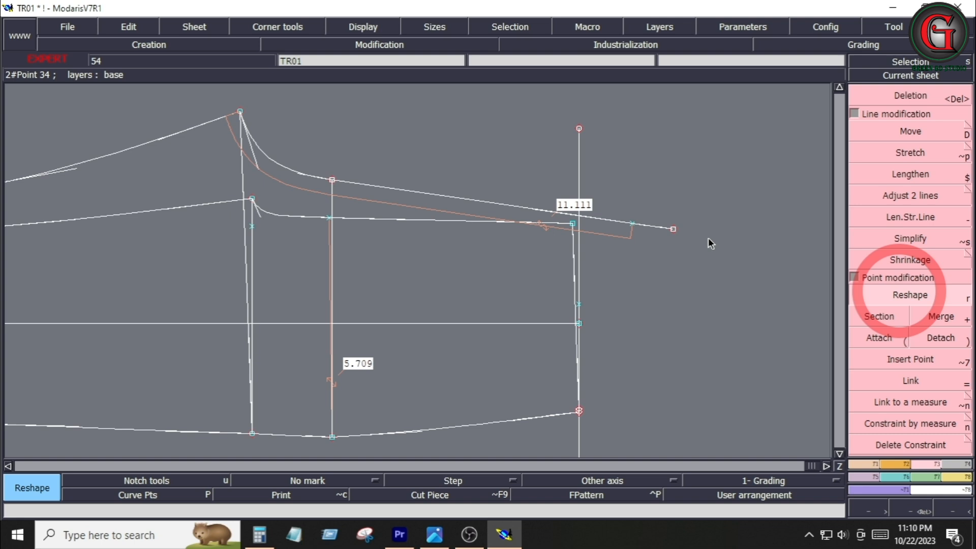
click(635, 223)
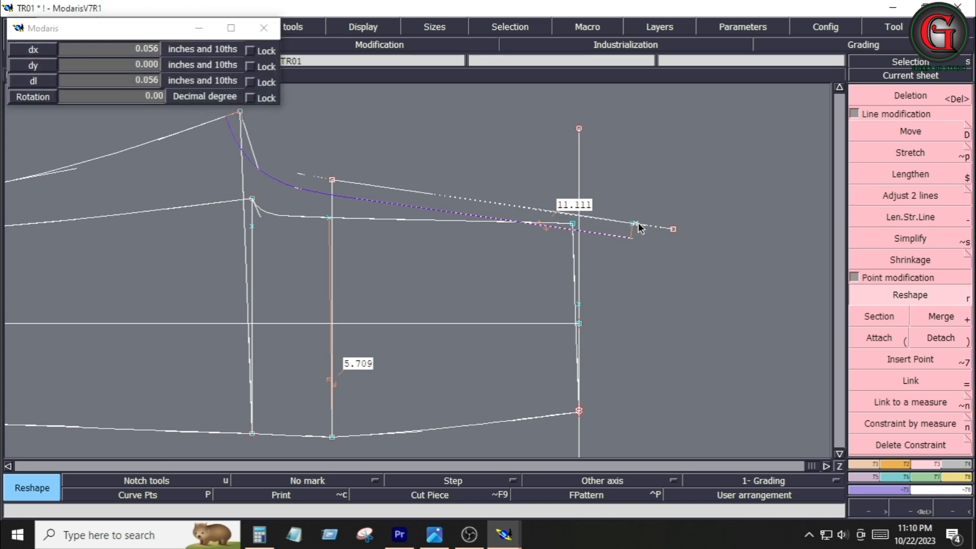
click(638, 223)
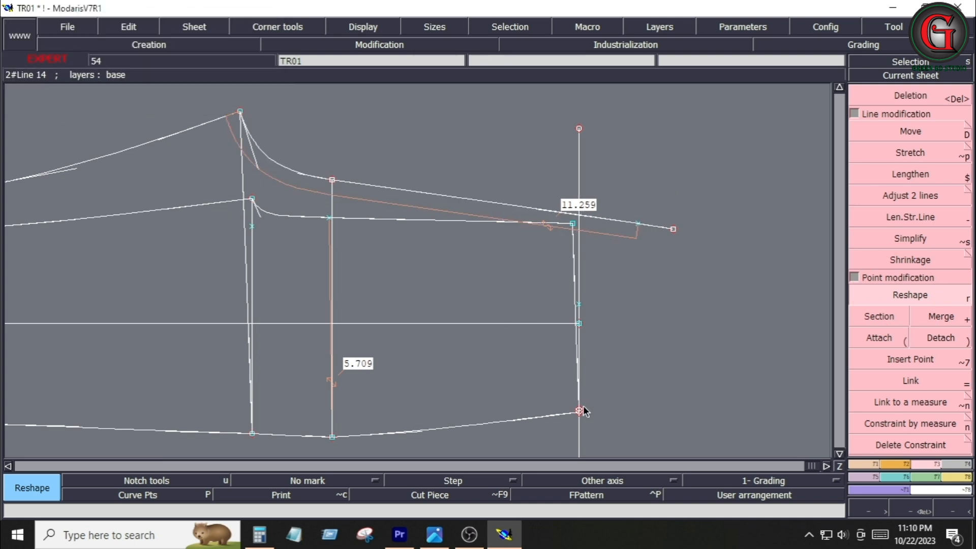
Add a dynamic length measure along the lower crotch curve to its side end point
key(space)
click(572, 224)
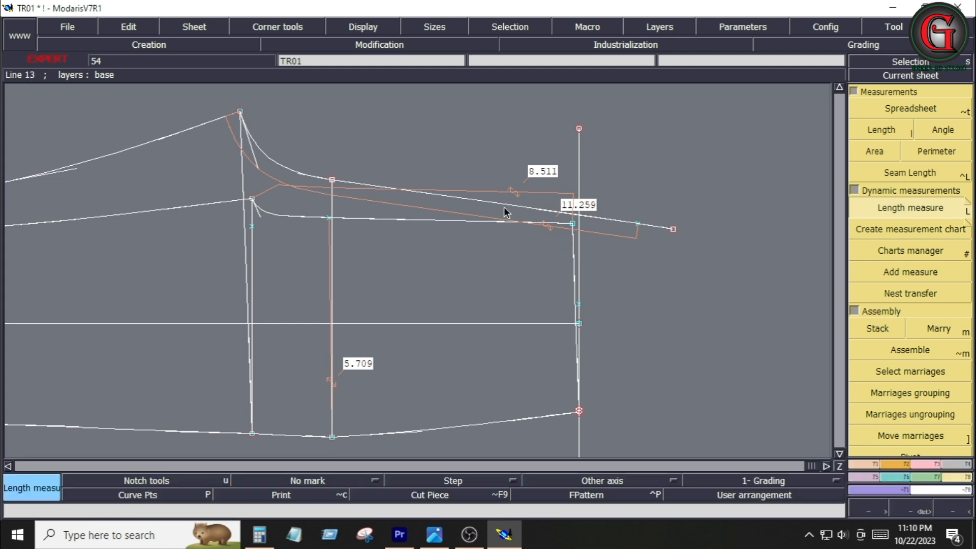
key(space)
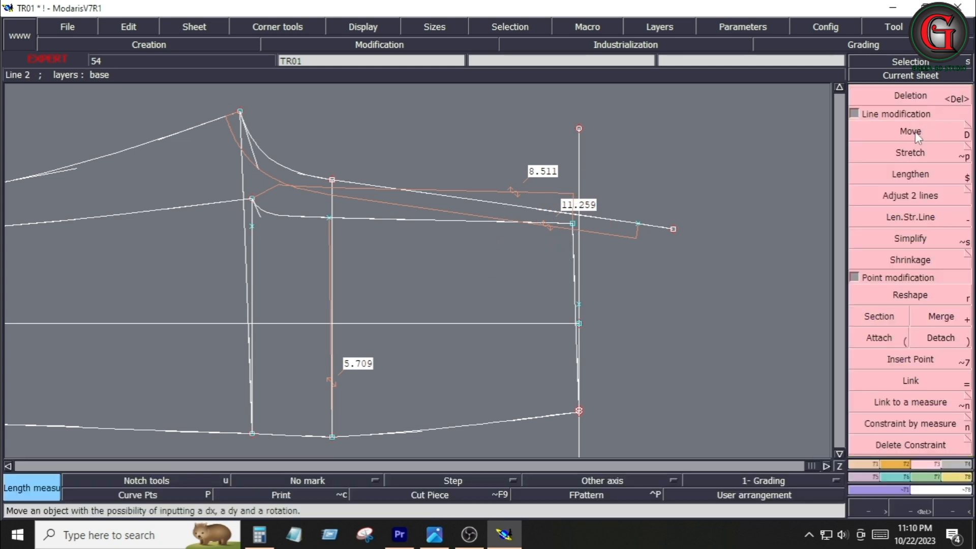
Move the hem line's right end point slightly outward
click(916, 134)
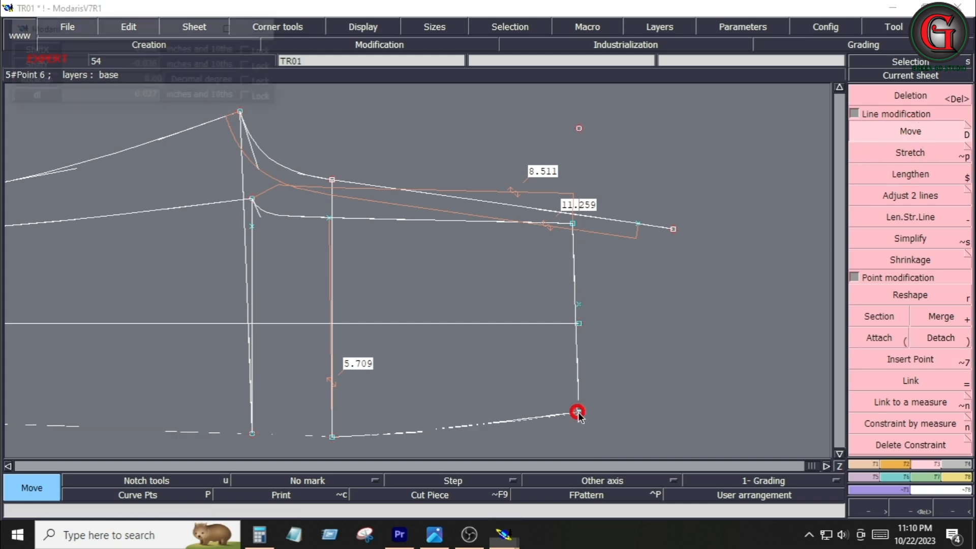
drag(579, 411, 591, 435)
Delete the outer vertical side line and its point
key(Delete)
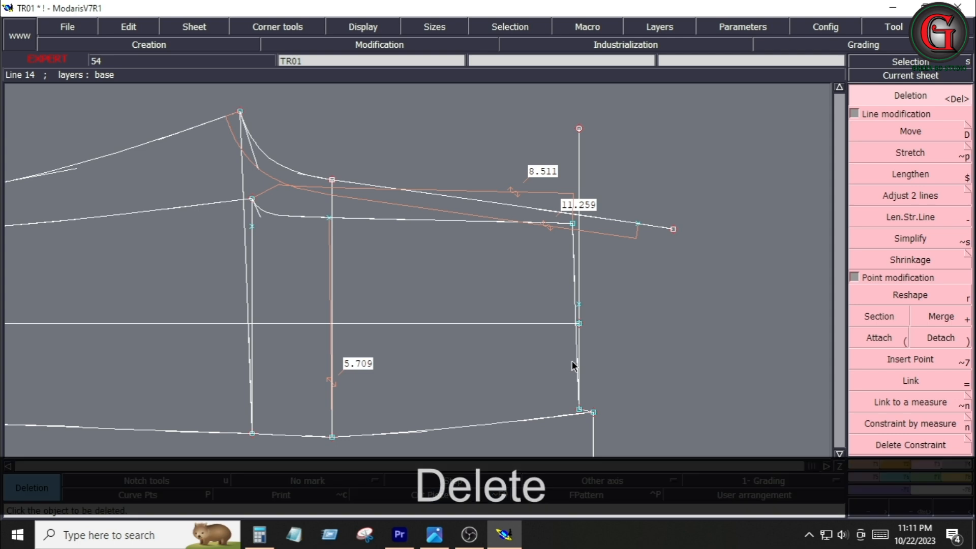
click(576, 290)
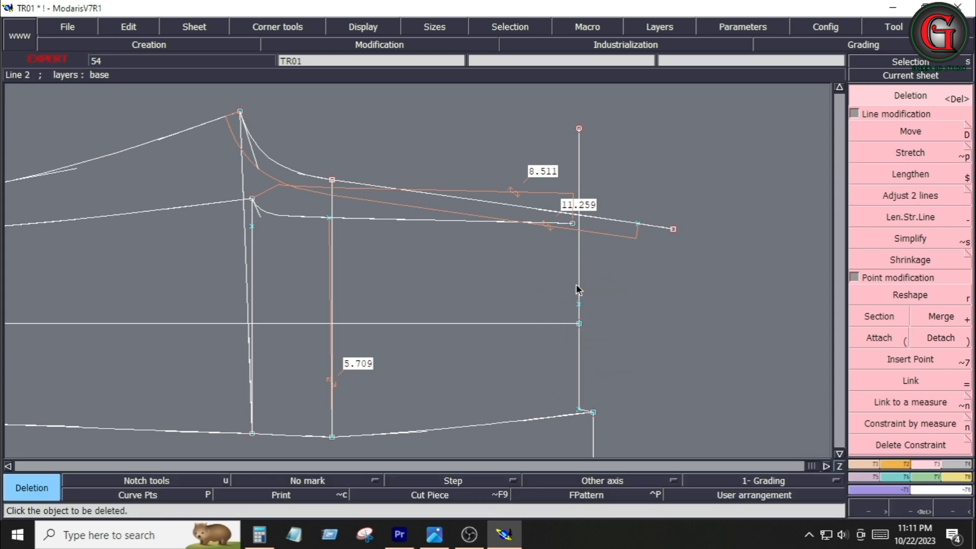
click(576, 284)
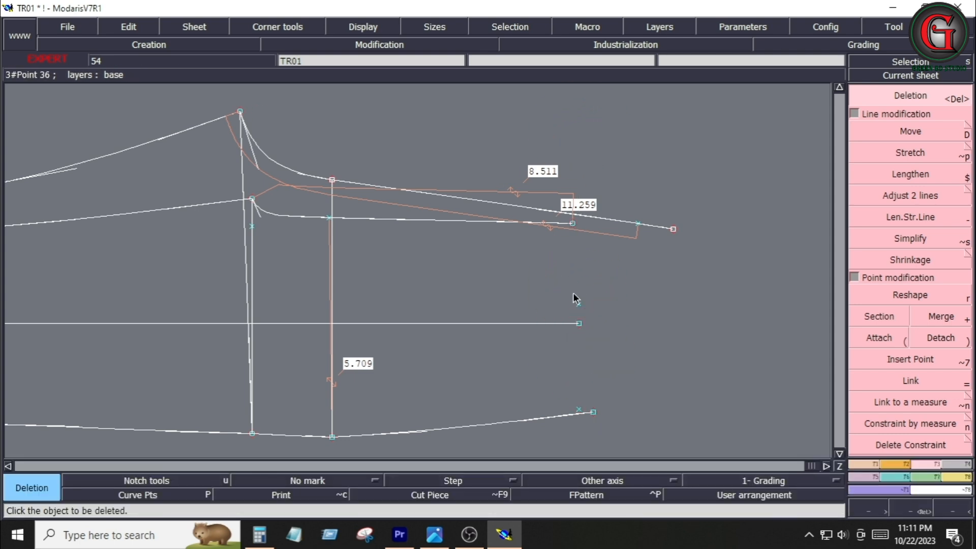
Move the hem line's right end point straight down 1 with no horizontal shift
key(d)
click(595, 415)
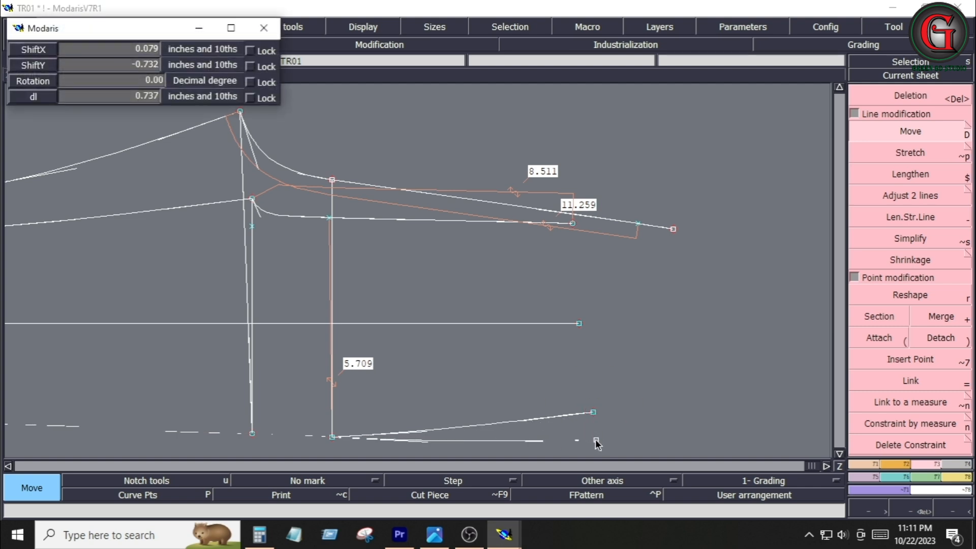
text(1.5)
key(Down)
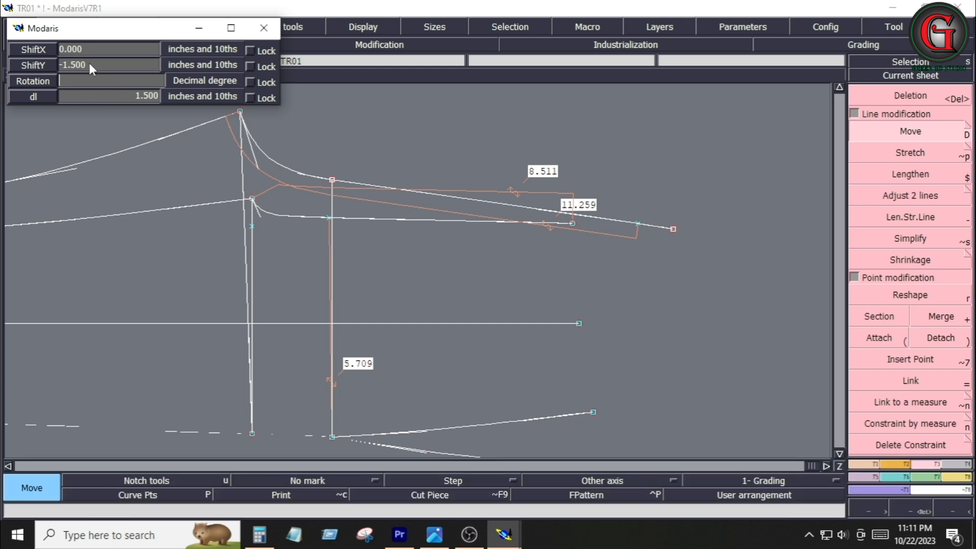
text(-1)
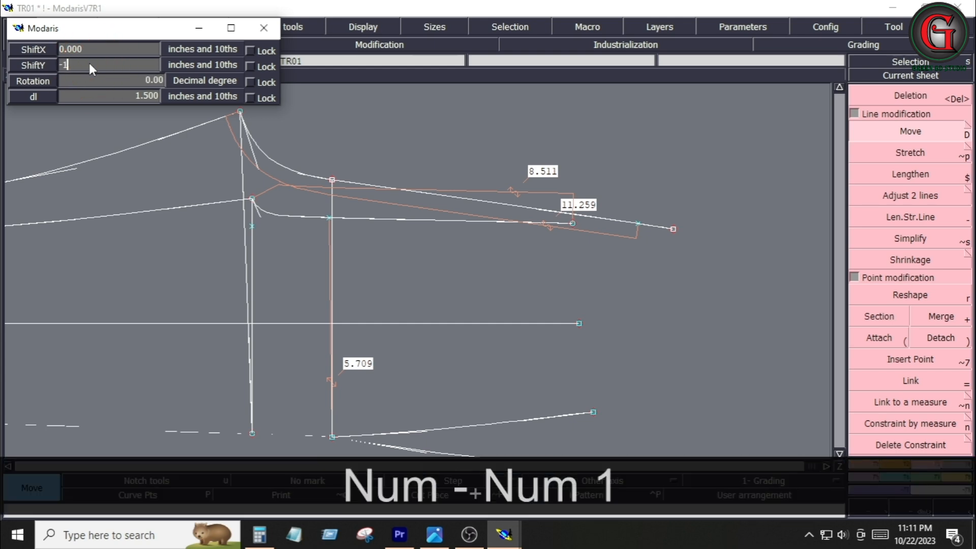
key(Return)
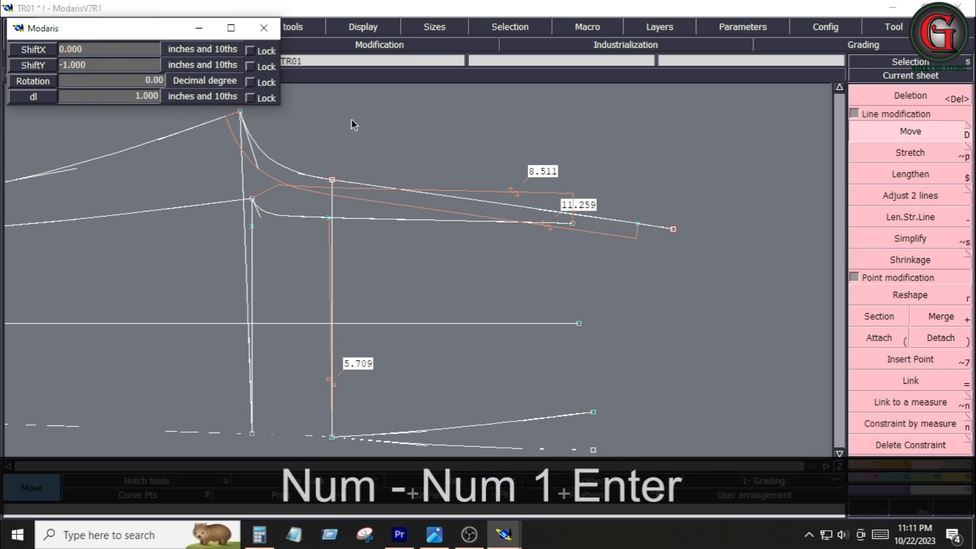
Move the upper waist line's right end point up 0.25 with no horizontal shift
click(674, 231)
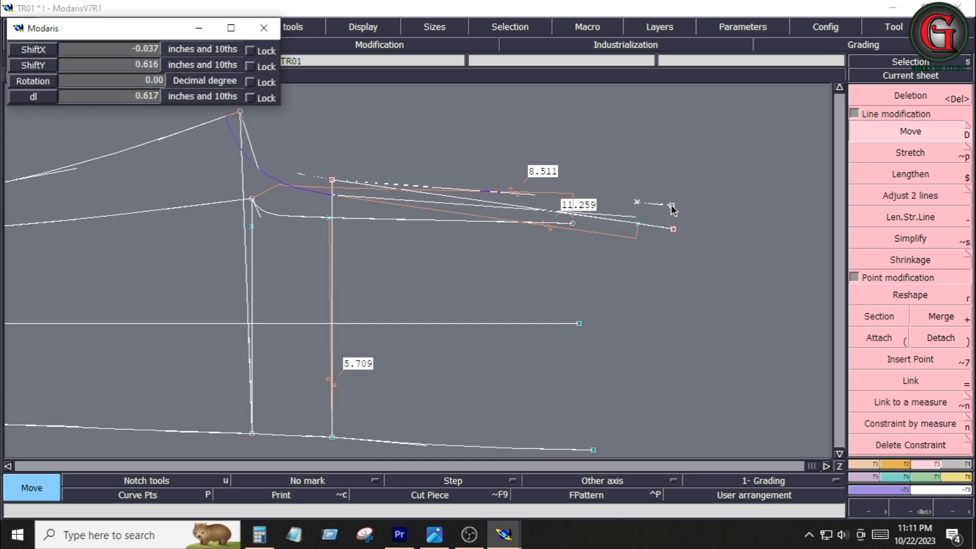
key(Down)
text(.25)
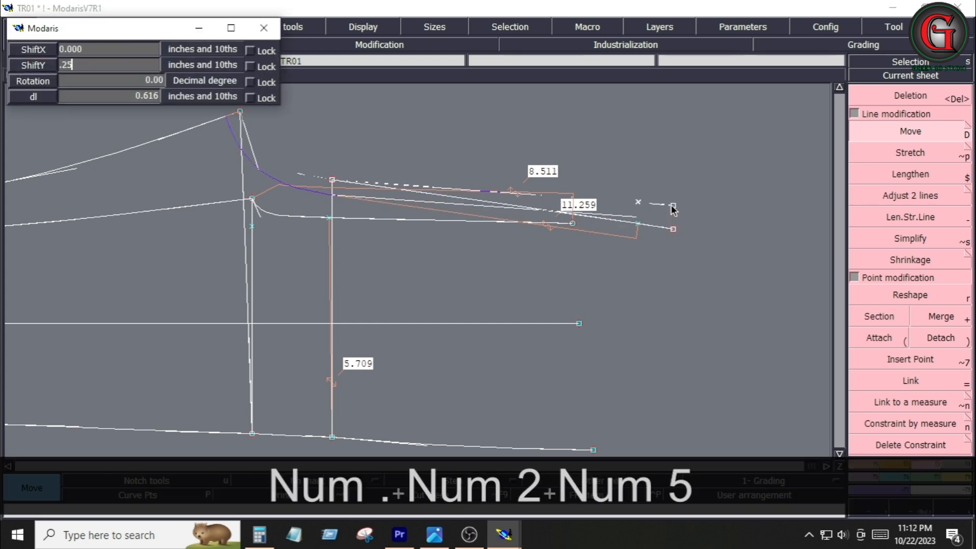
key(Return)
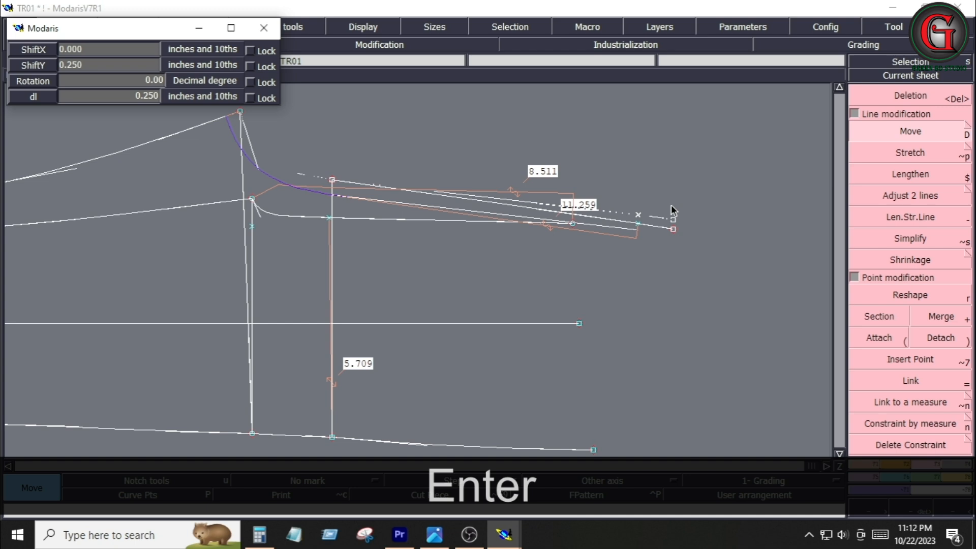
click(711, 282)
Move the lower crotch curve's side end point up slightly
click(573, 224)
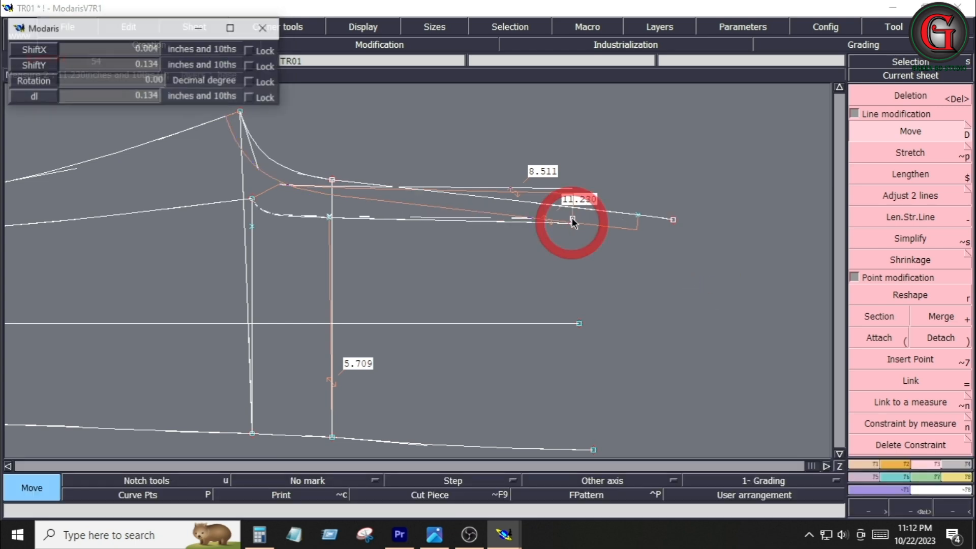
key(Down)
key(Down)
key(Down)
click(632, 266)
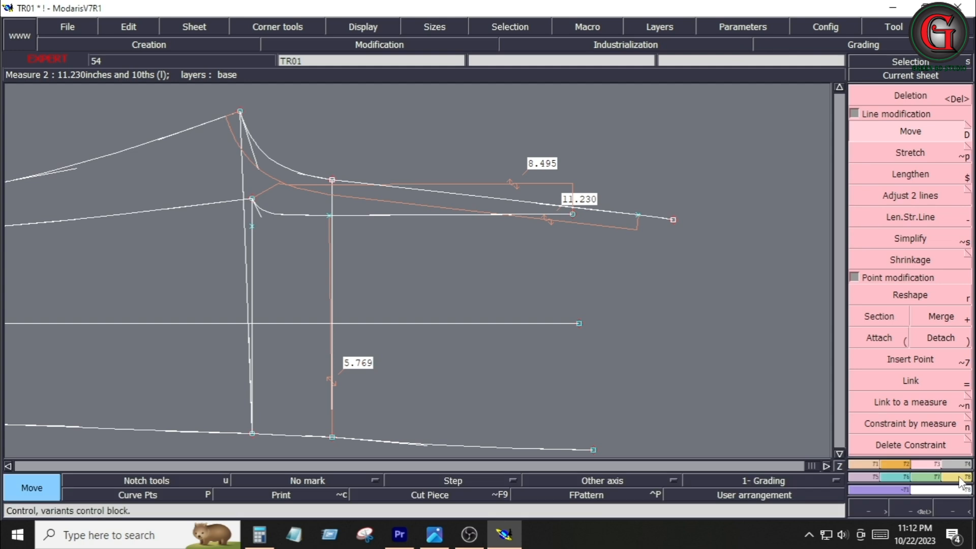
Open Calculator and enter the first side line length, 6.169
click(957, 476)
click(911, 208)
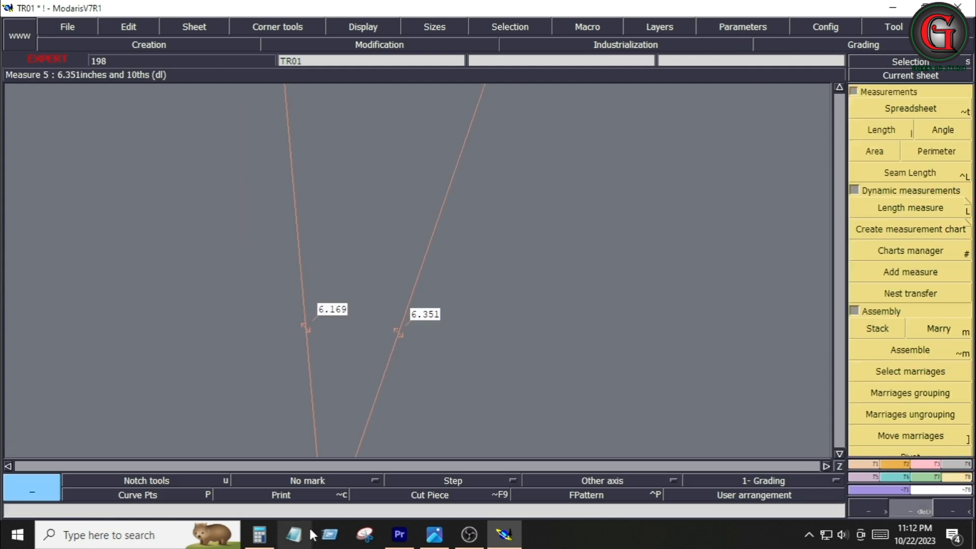
click(269, 538)
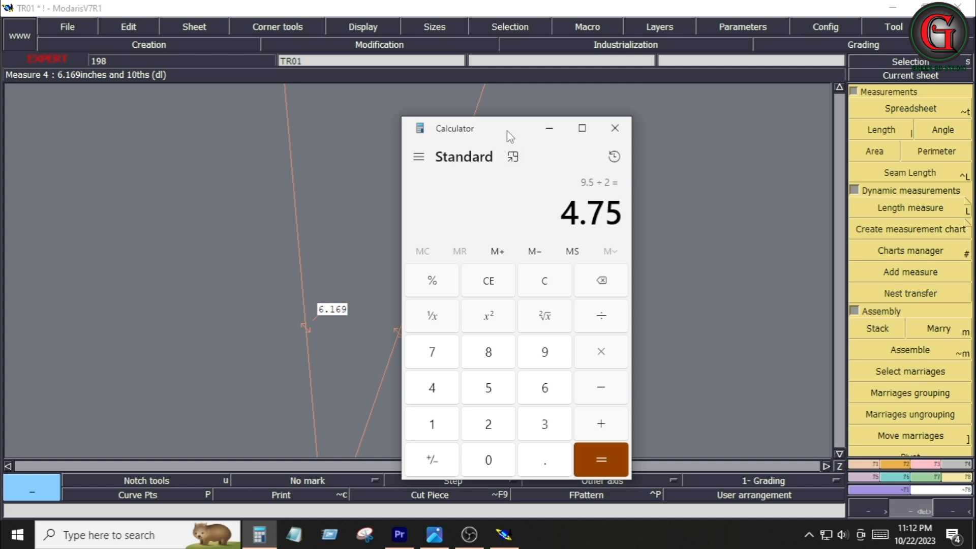
drag(508, 135, 554, 140)
click(593, 405)
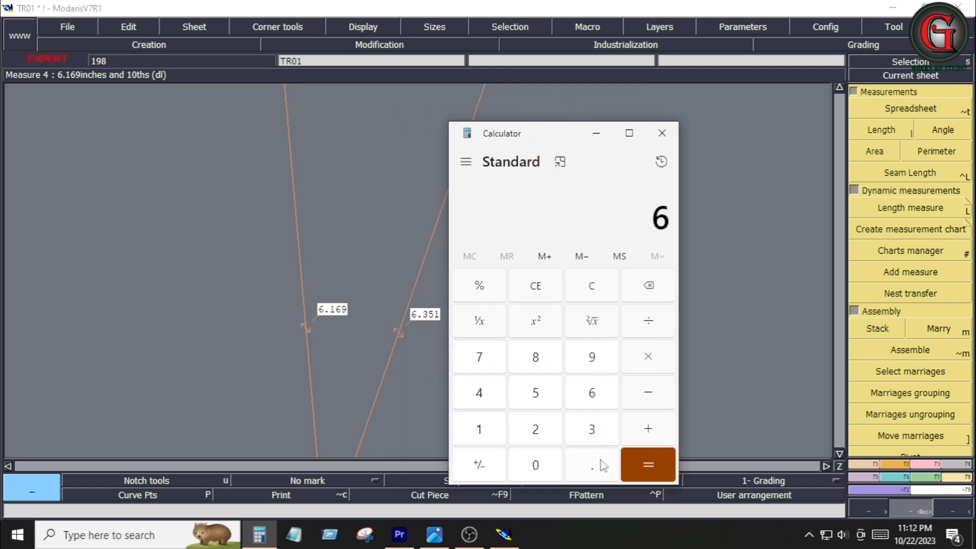
click(596, 468)
click(479, 430)
click(597, 393)
click(590, 355)
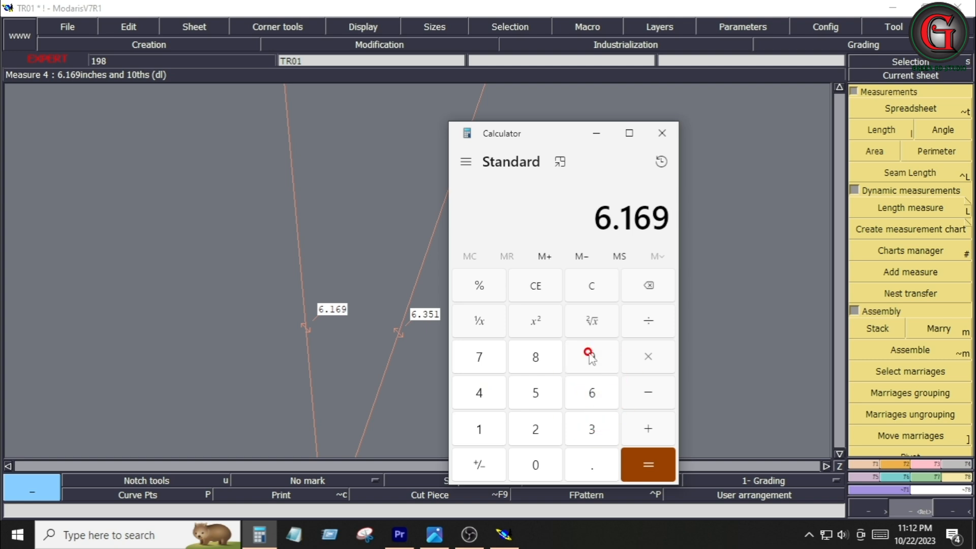
Add 6.351 to it and multiply the sum by 2
click(649, 430)
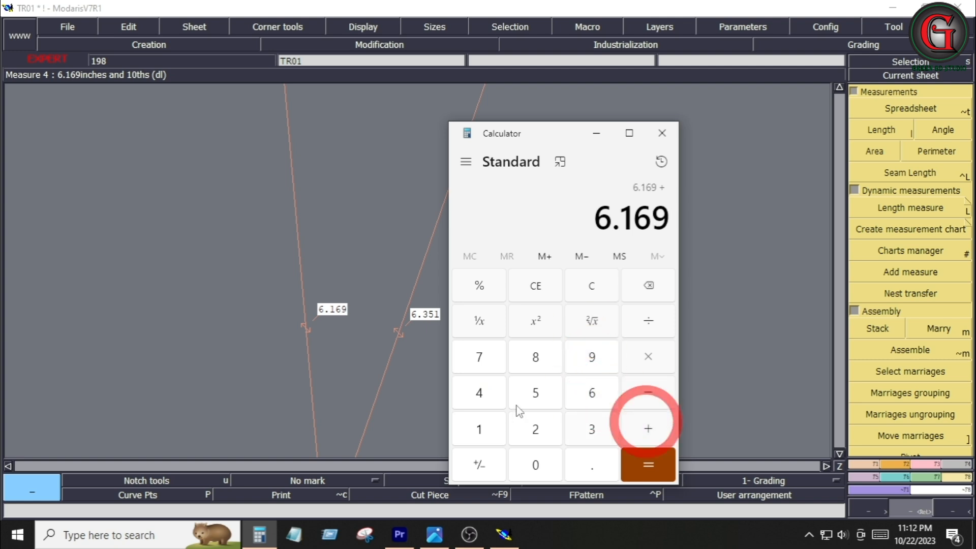
click(590, 399)
click(590, 466)
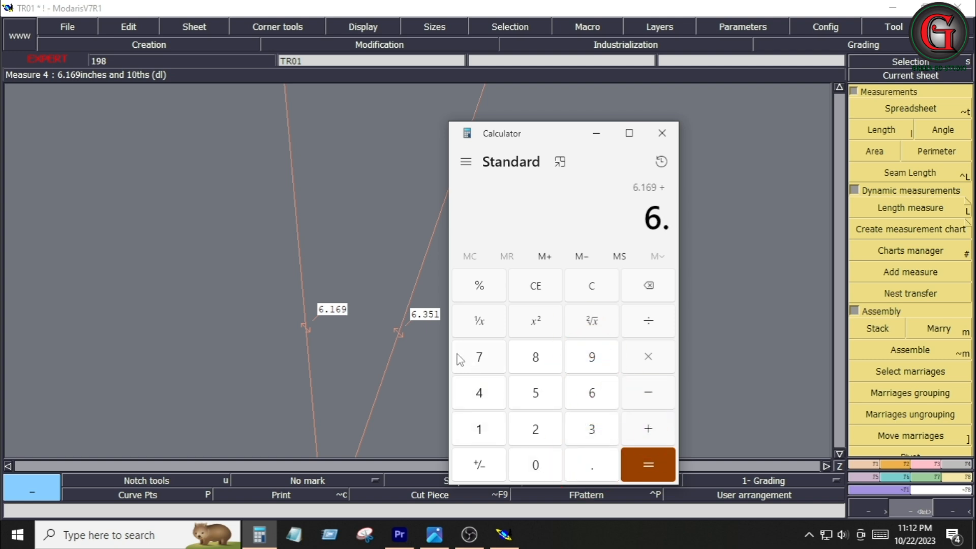
click(593, 432)
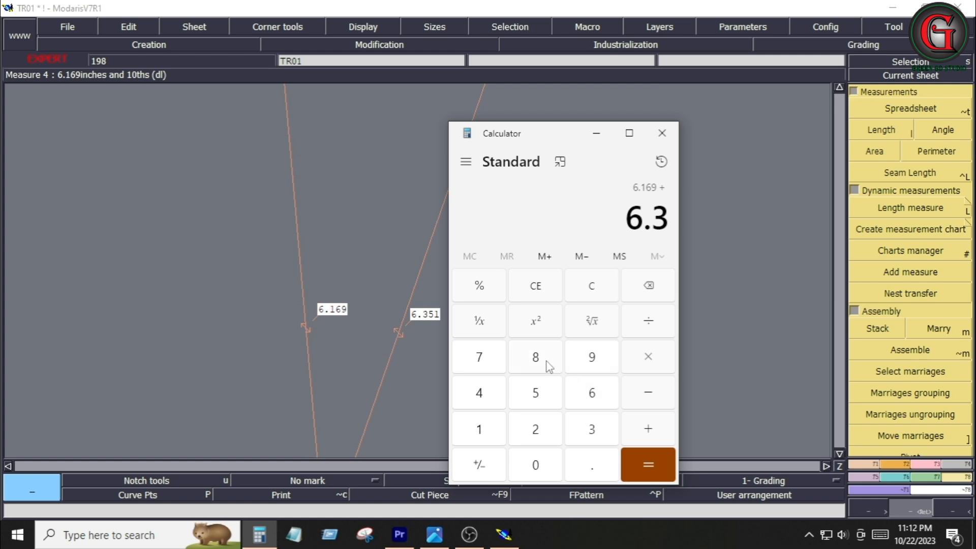
click(543, 394)
click(483, 430)
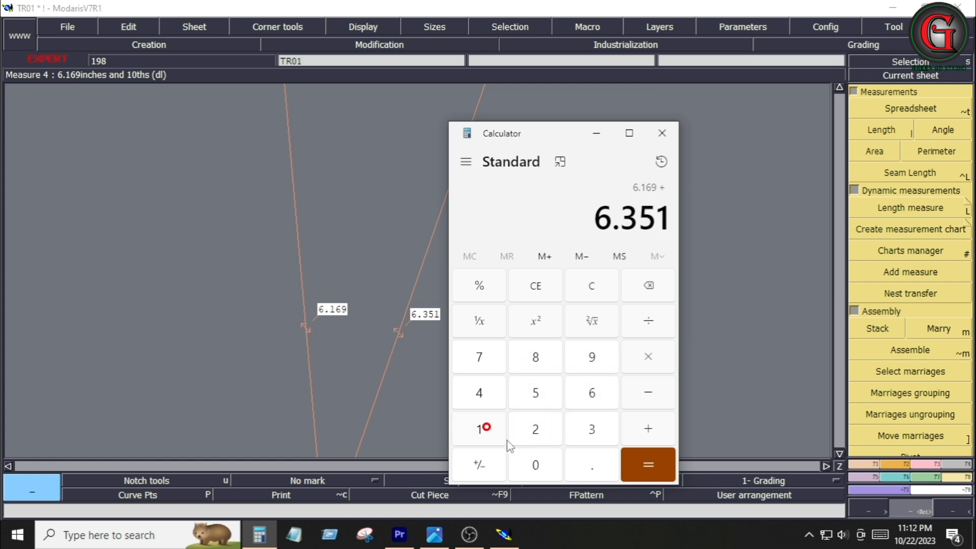
click(635, 462)
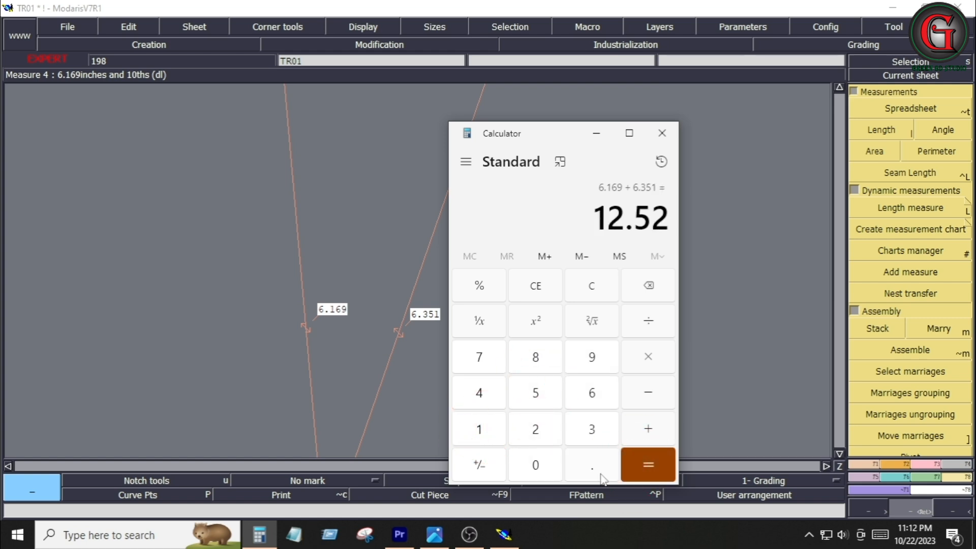
click(650, 361)
click(543, 433)
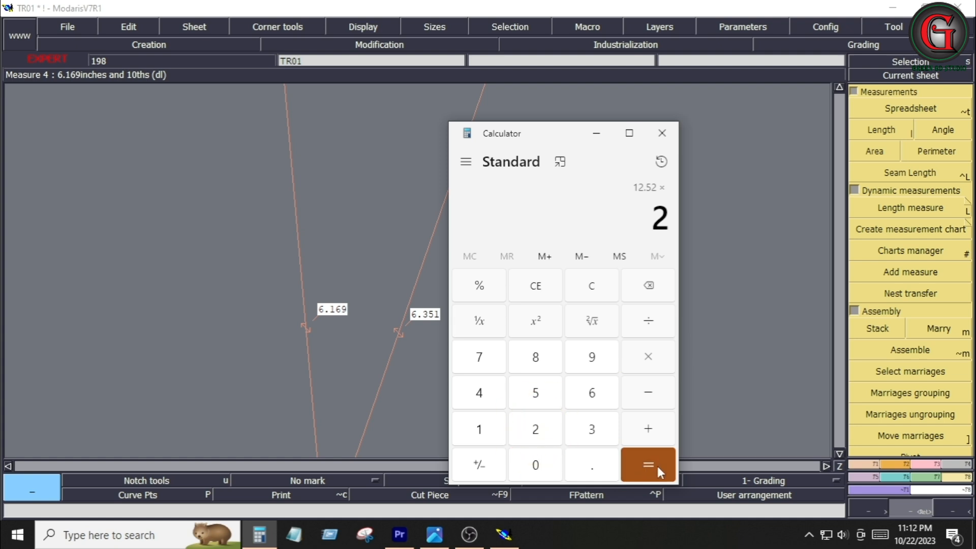
click(656, 465)
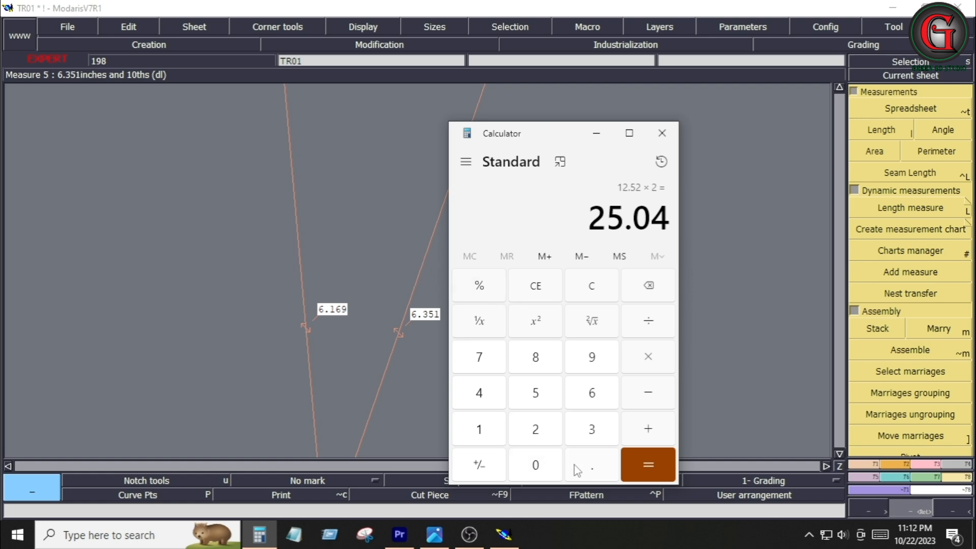
Switch to the tech pack image to check the trouser measurements
click(433, 537)
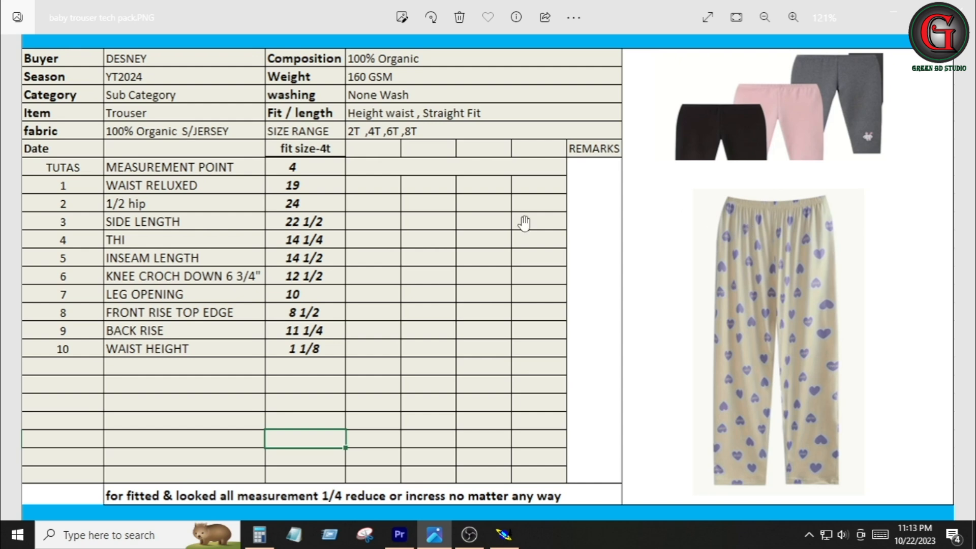
key(alt+Tab)
Select and delete the two side lines running down to the hem point
key(Return)
drag(432, 109, 674, 319)
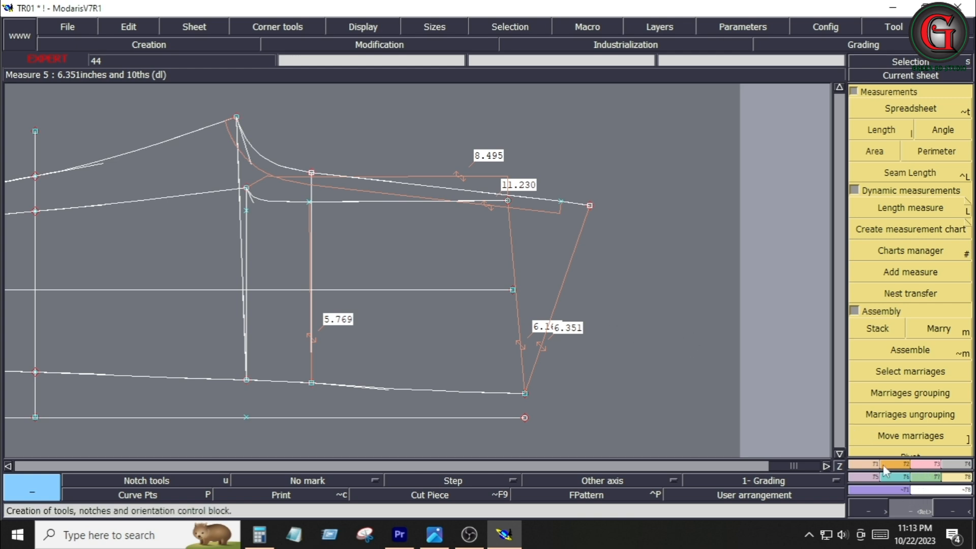
key(Delete)
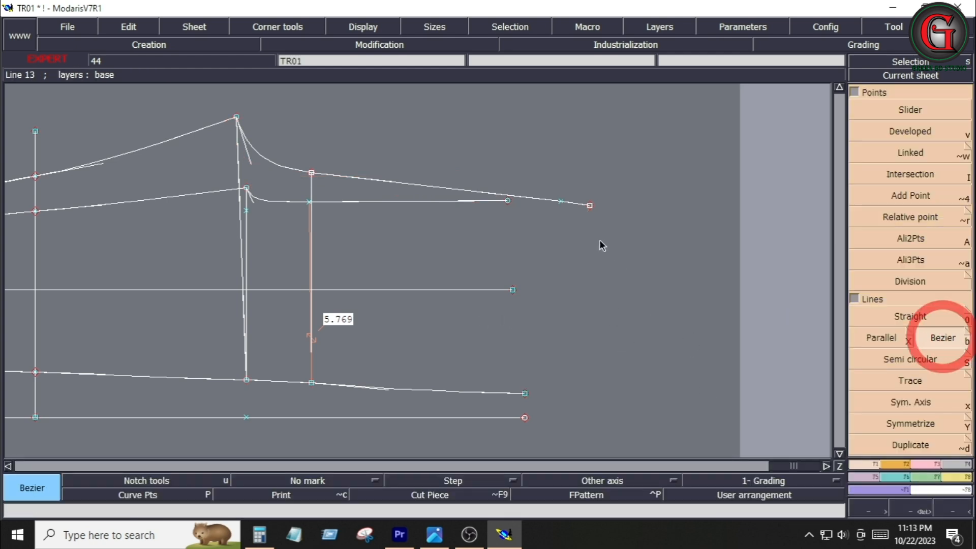
Draw two Bezier side lines from the two waist-line ends down to the hem corner point
click(508, 202)
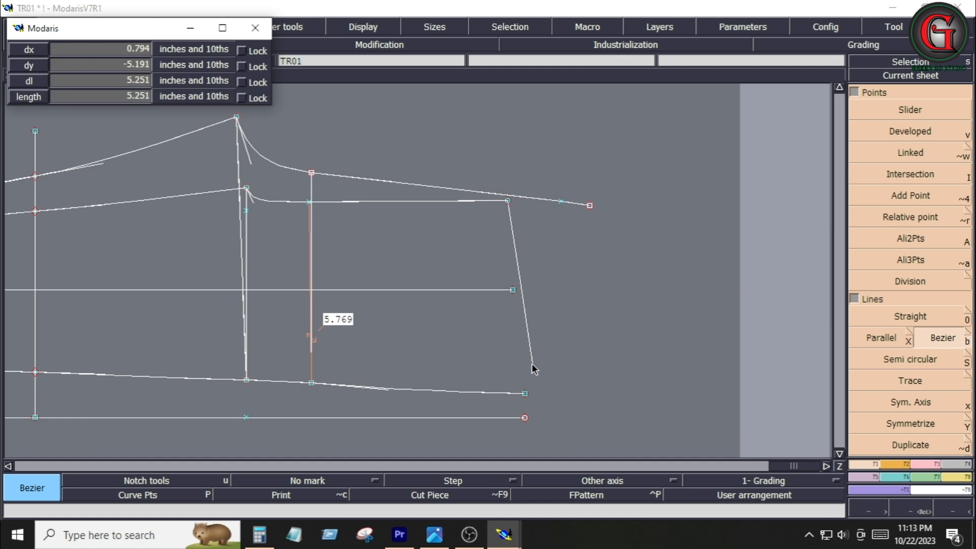
click(525, 393)
click(525, 393)
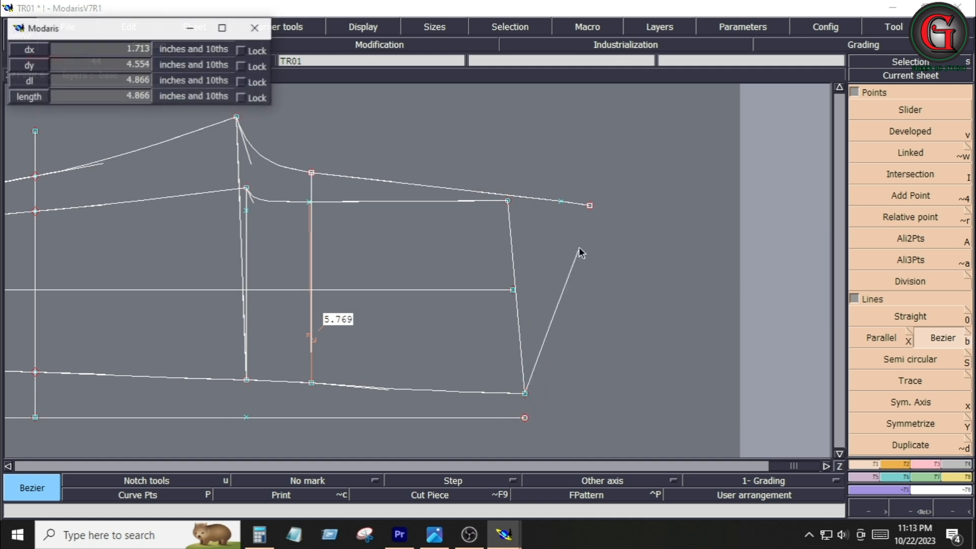
click(590, 206)
click(923, 464)
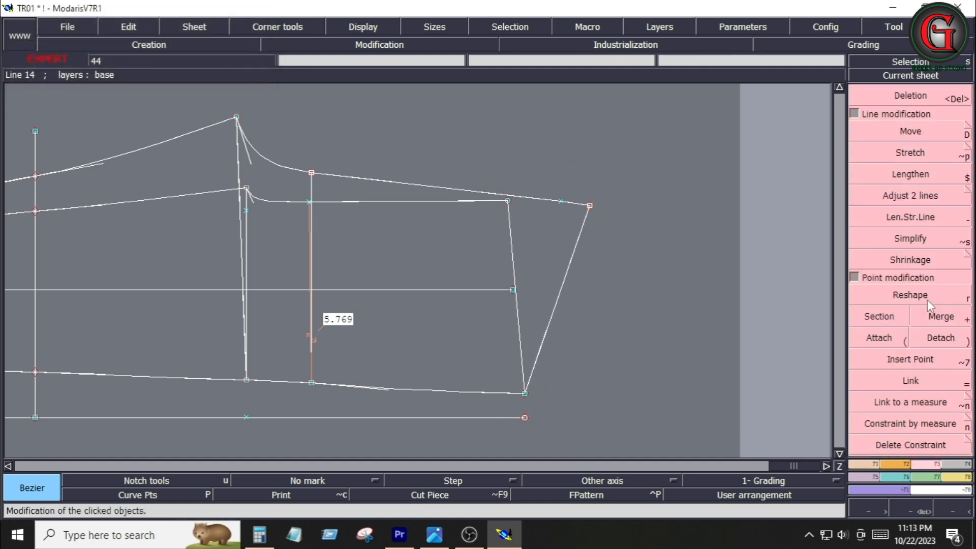
Reshape both new side lines into smooth curves toward the hem corner
click(911, 295)
click(507, 249)
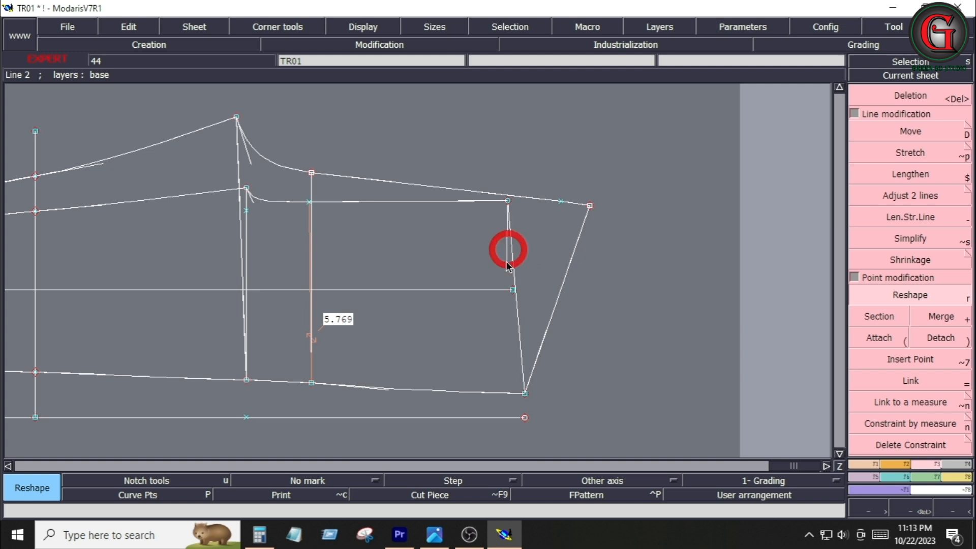
click(514, 331)
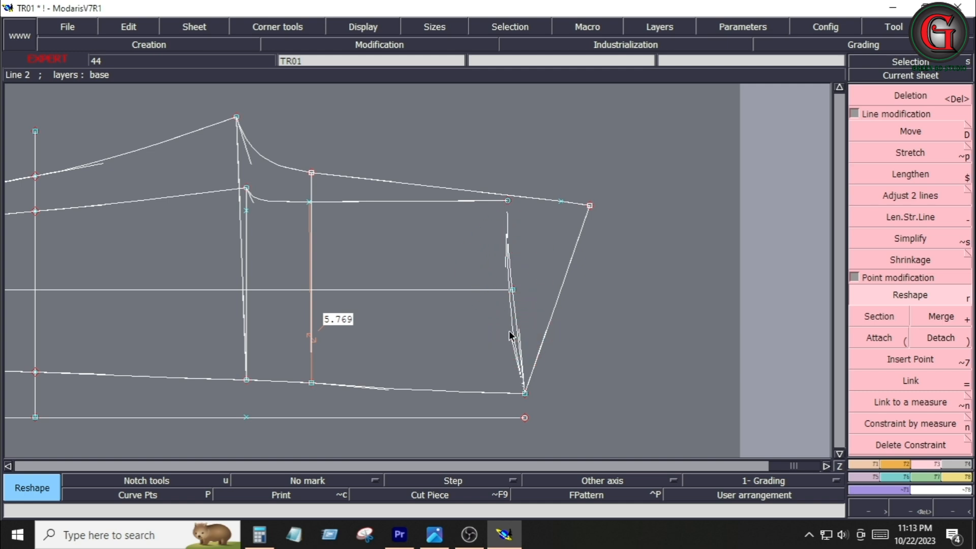
click(545, 350)
click(581, 283)
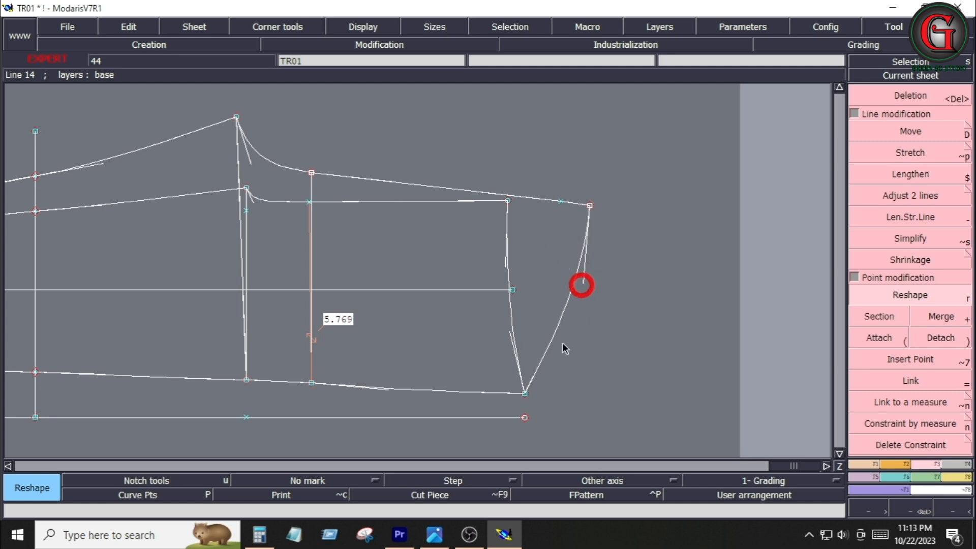
Delete the leftover point on the front waist line near the side seam
key(Delete)
click(559, 203)
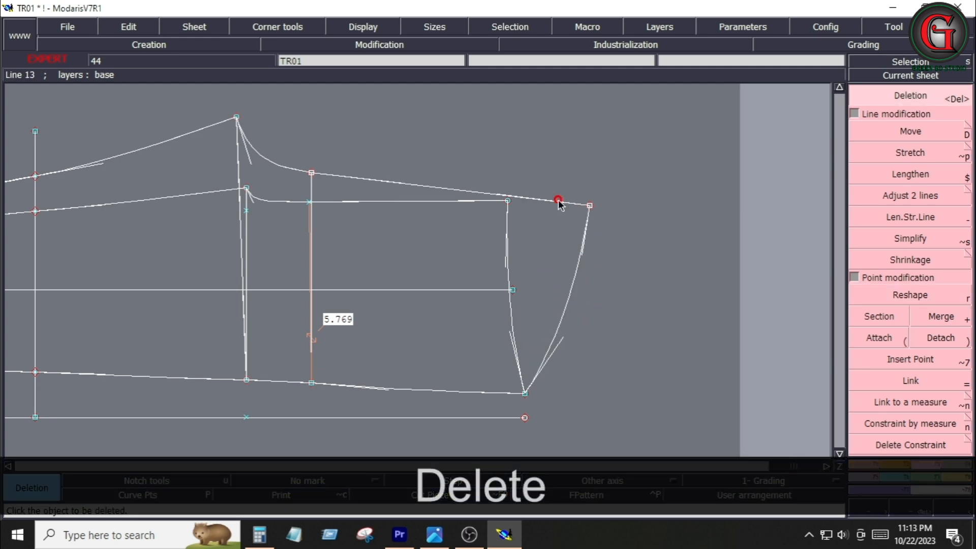
Try to mirror the two side curves about an axis drawn along the waist line, then undo the mirroring
click(871, 463)
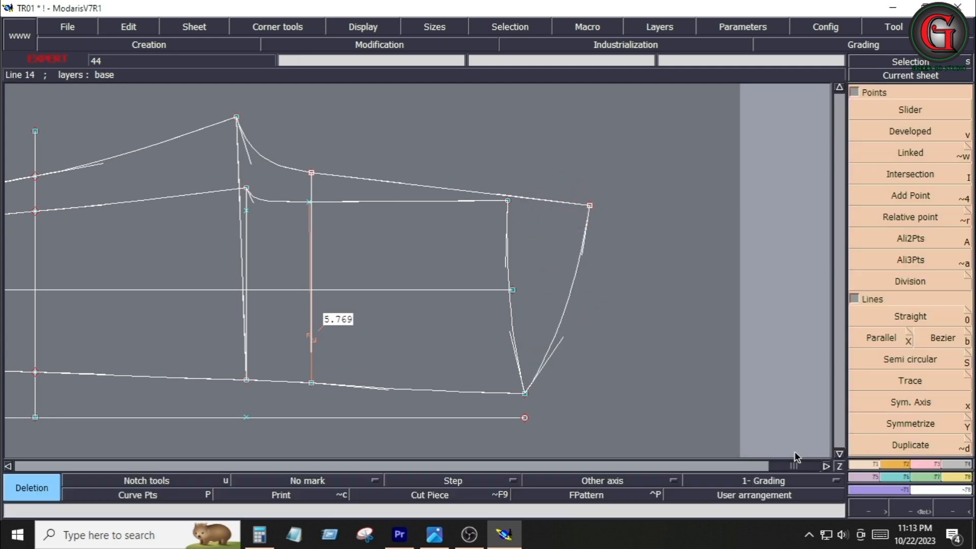
click(903, 402)
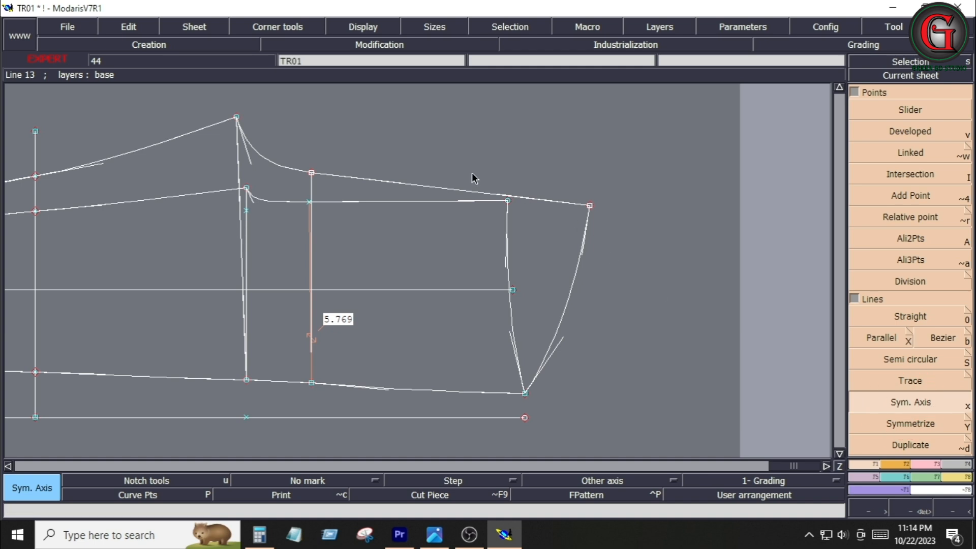
click(449, 187)
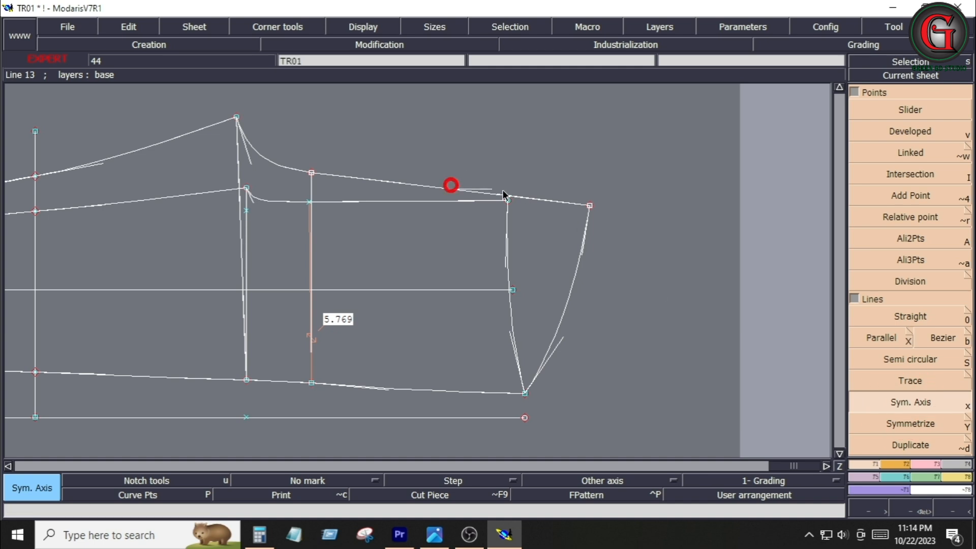
click(541, 200)
click(919, 423)
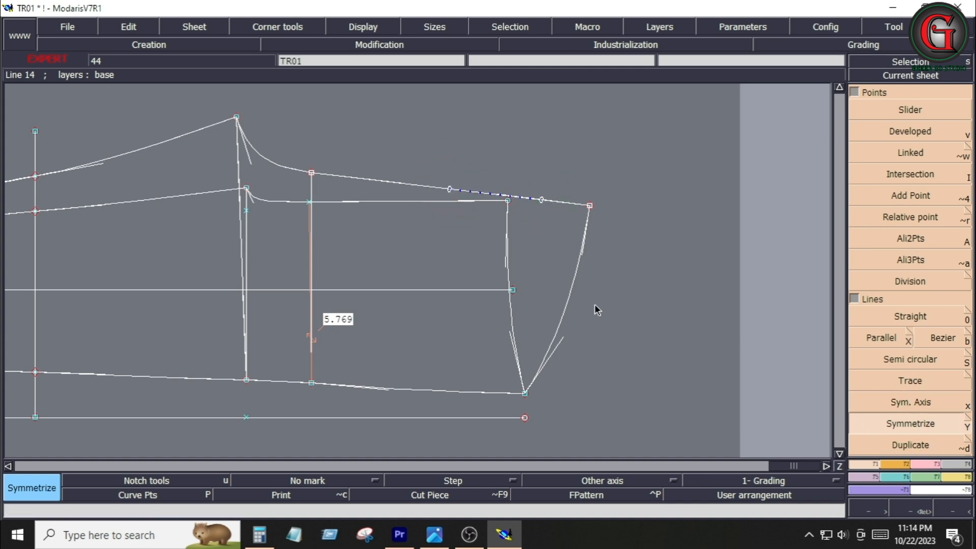
click(574, 284)
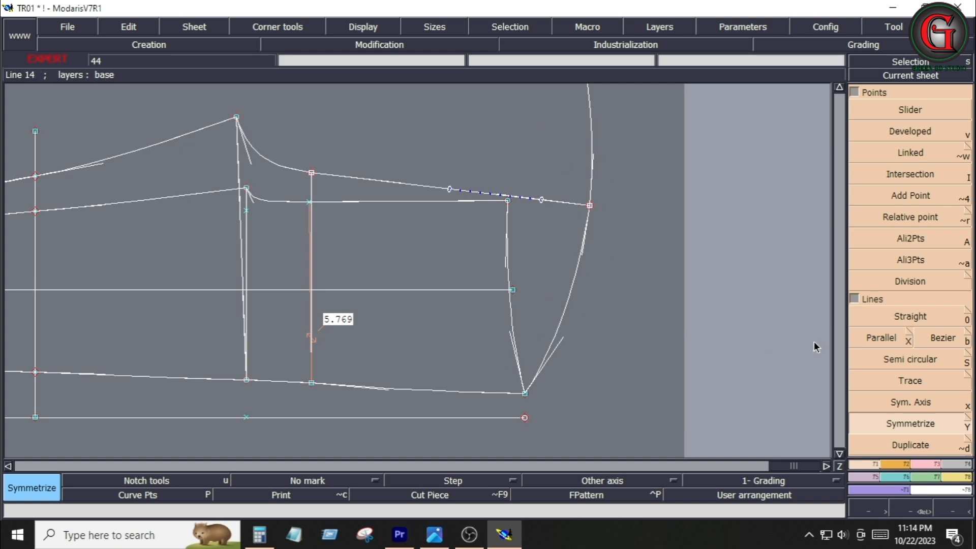
click(509, 322)
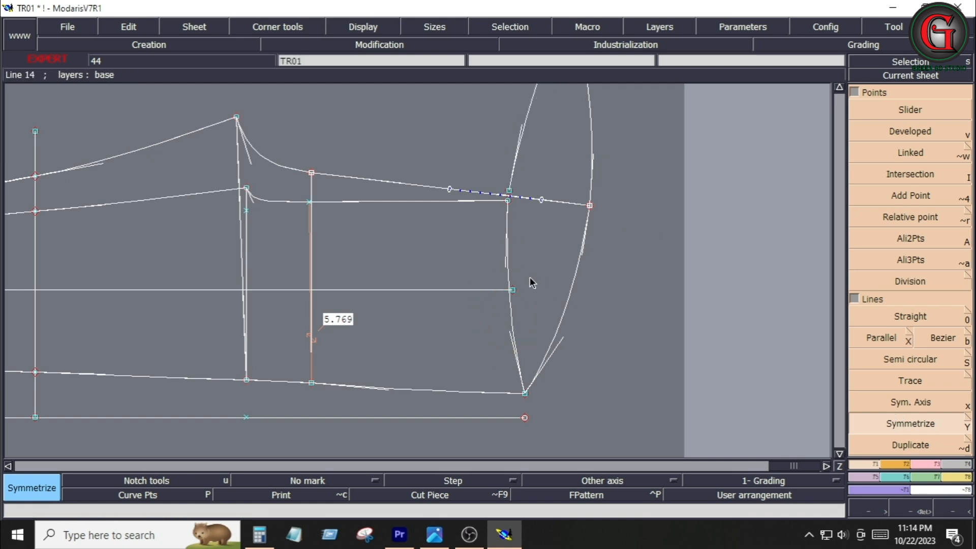
key(ctrl+z)
key(ctrl+z)
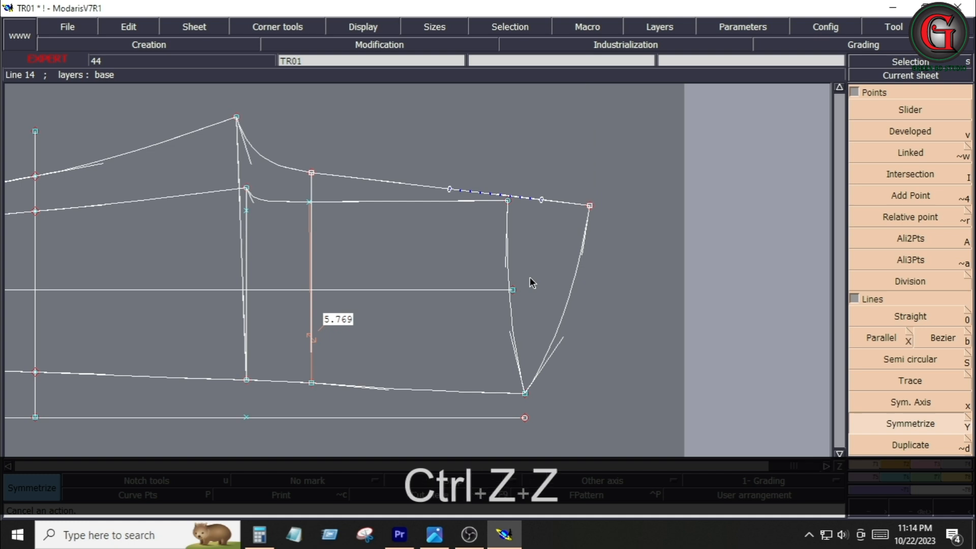
key(ctrl+z)
Zoom to the whole sheet and cut a seam piece from the enclosed region near the leg end
key(Home)
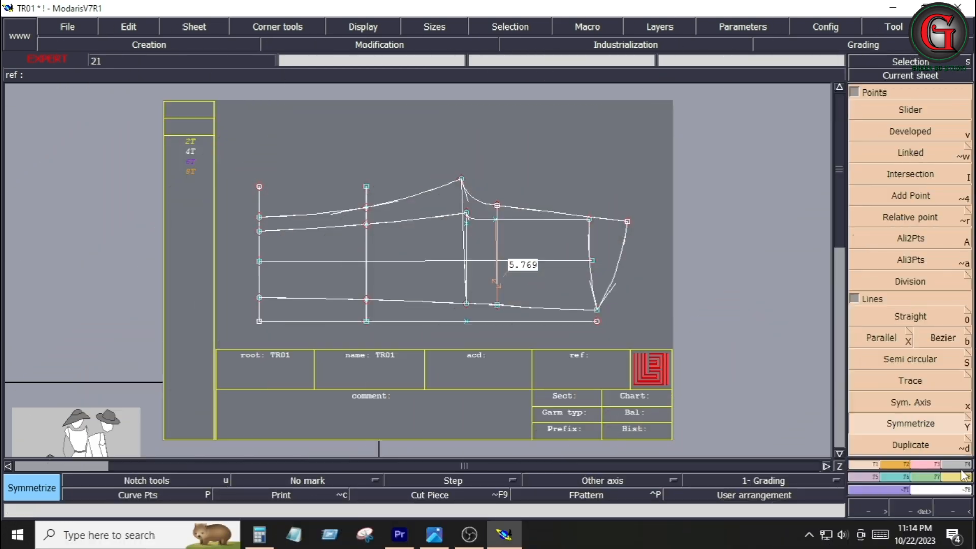
key(F3)
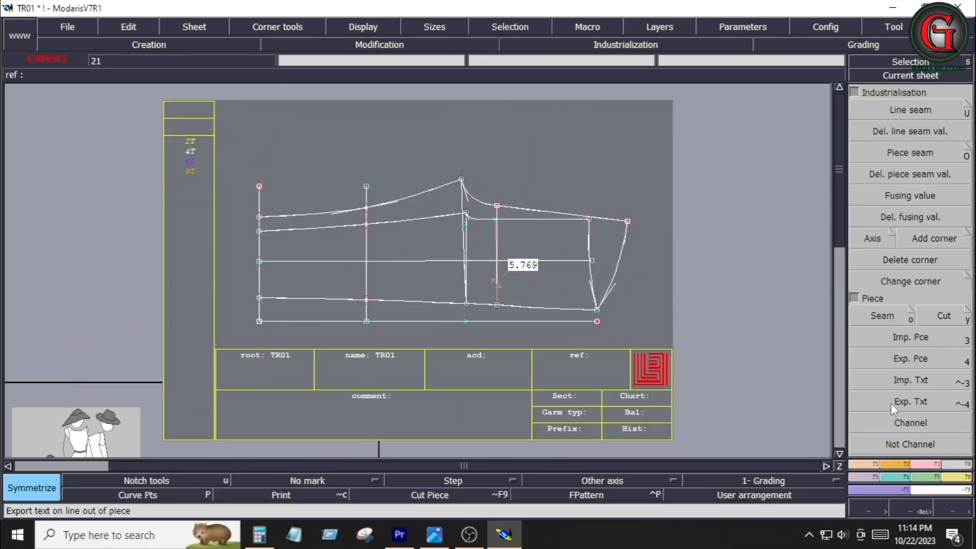
click(882, 316)
click(562, 284)
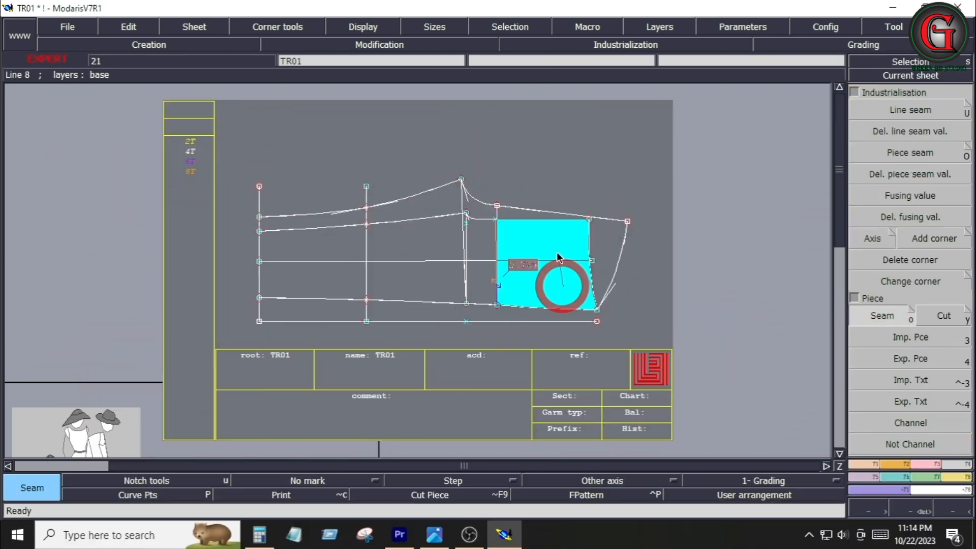
right_click(541, 291)
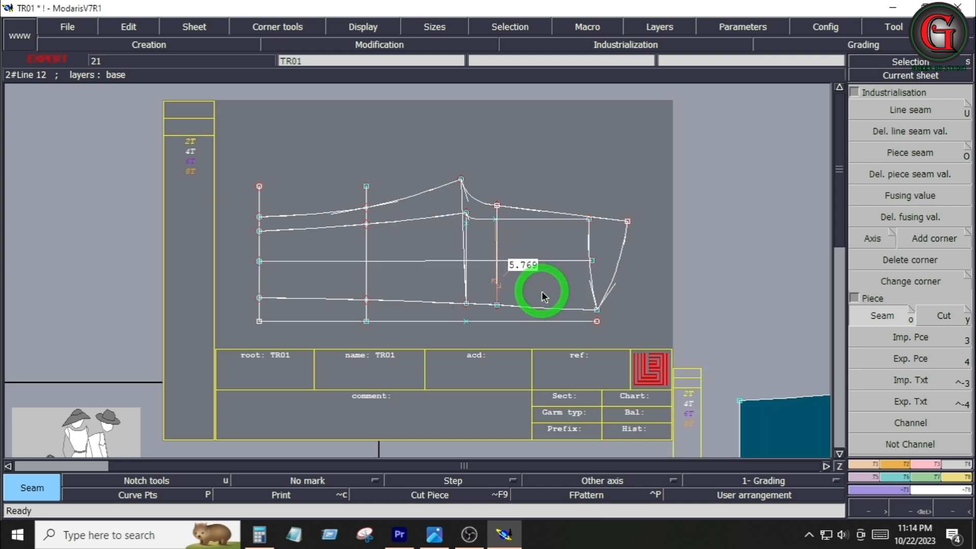
Cut a second seam piece by selecting all enclosed regions of the full trouser block
click(605, 251)
click(558, 294)
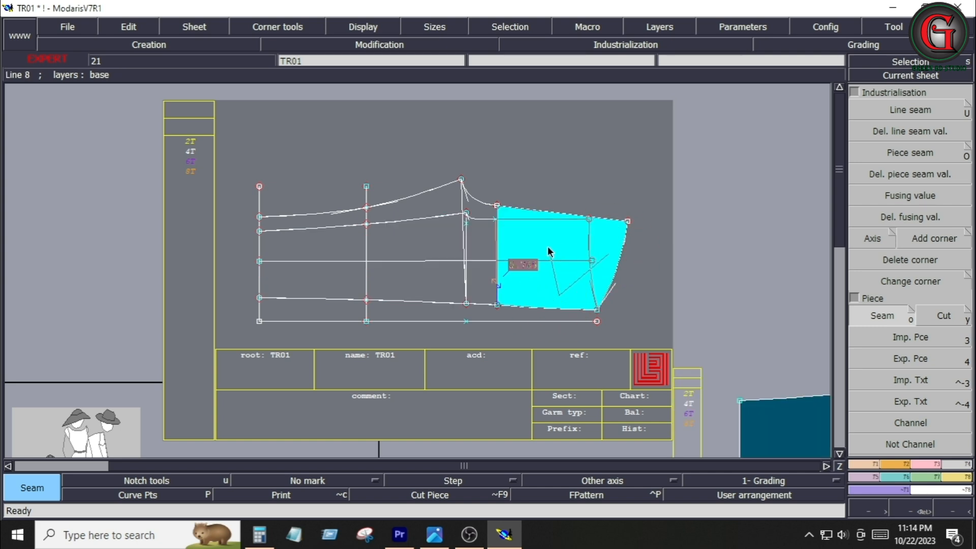
click(477, 213)
click(418, 210)
click(336, 227)
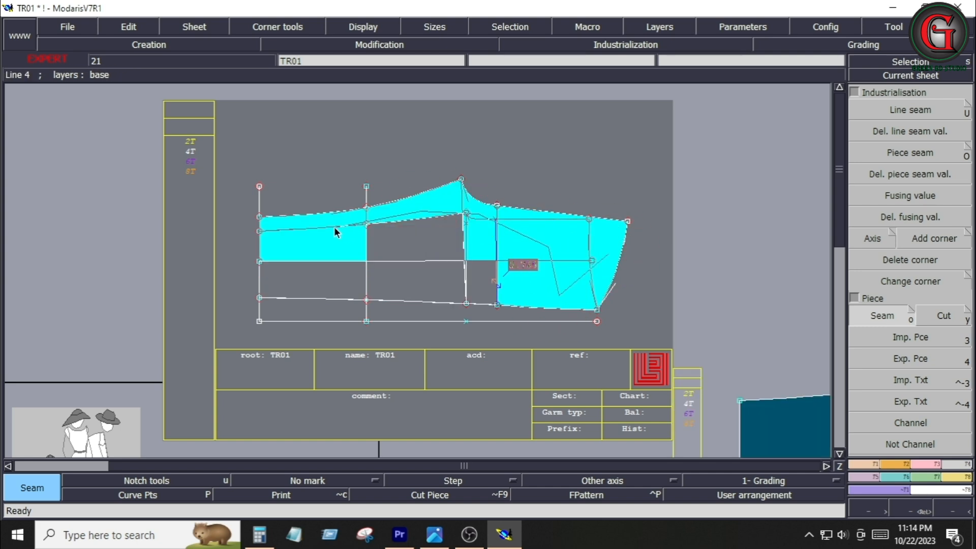
click(322, 287)
click(396, 285)
click(414, 237)
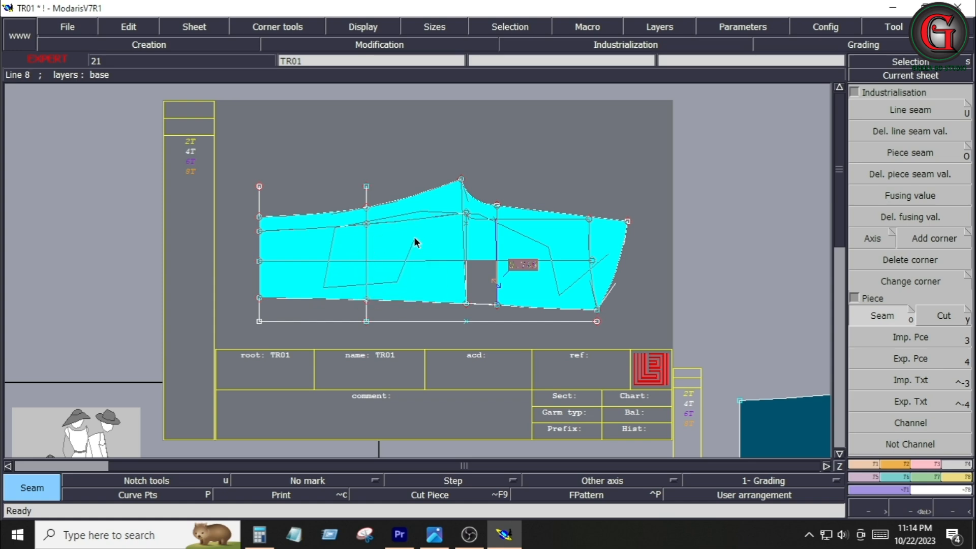
click(488, 286)
right_click(492, 288)
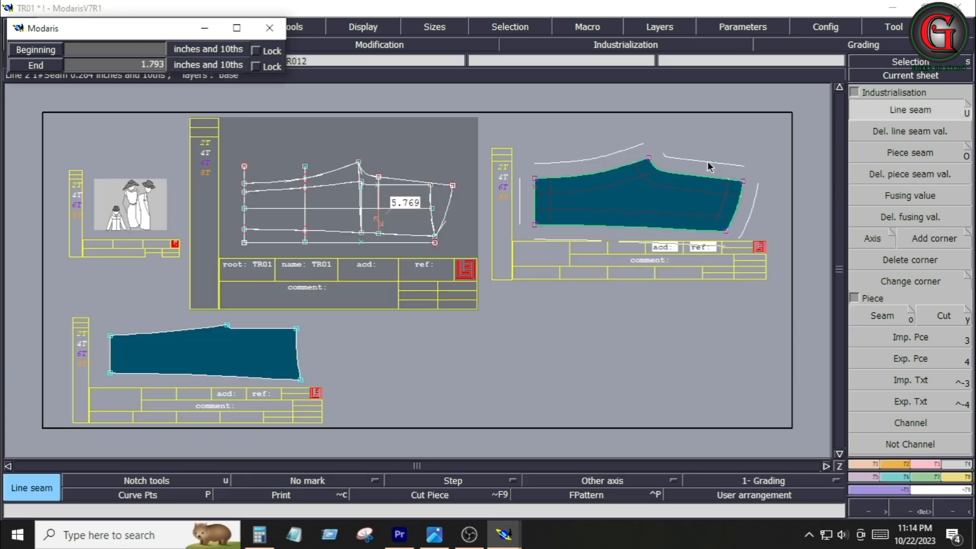
Apply a 0.4 inch line seam at beginning and end to the top-right piece's outline
key(Return)
text(4)
key(Down)
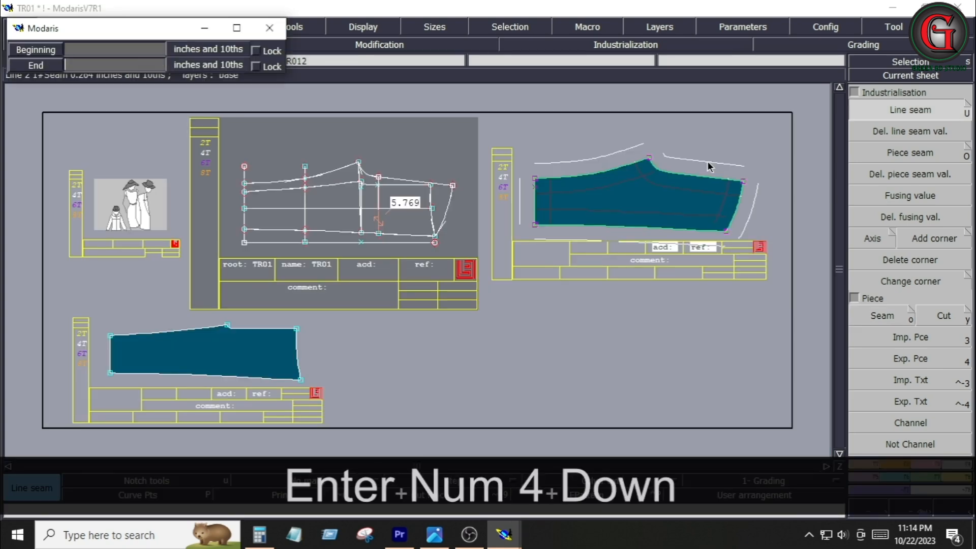
key(Return)
text(4)
text(.4)
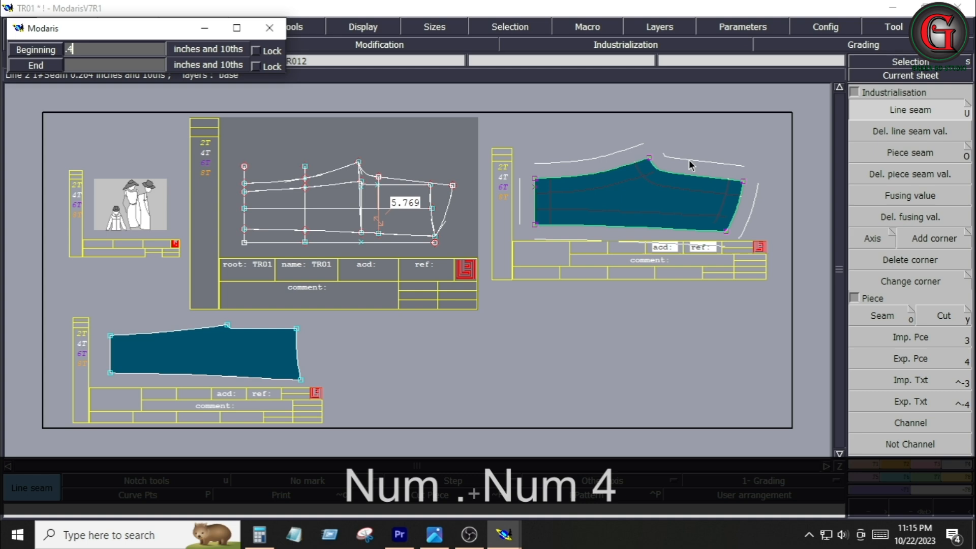
key(Down)
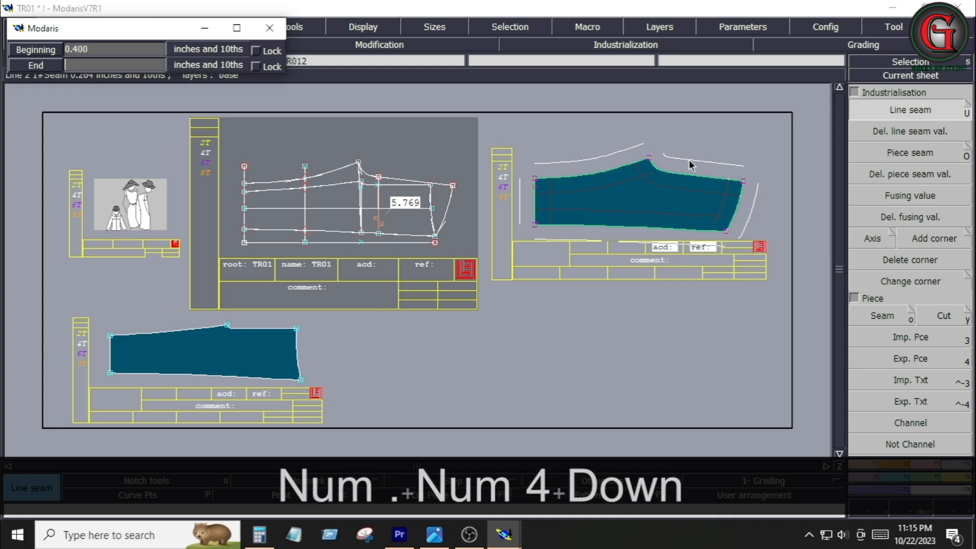
text(.4)
key(Down)
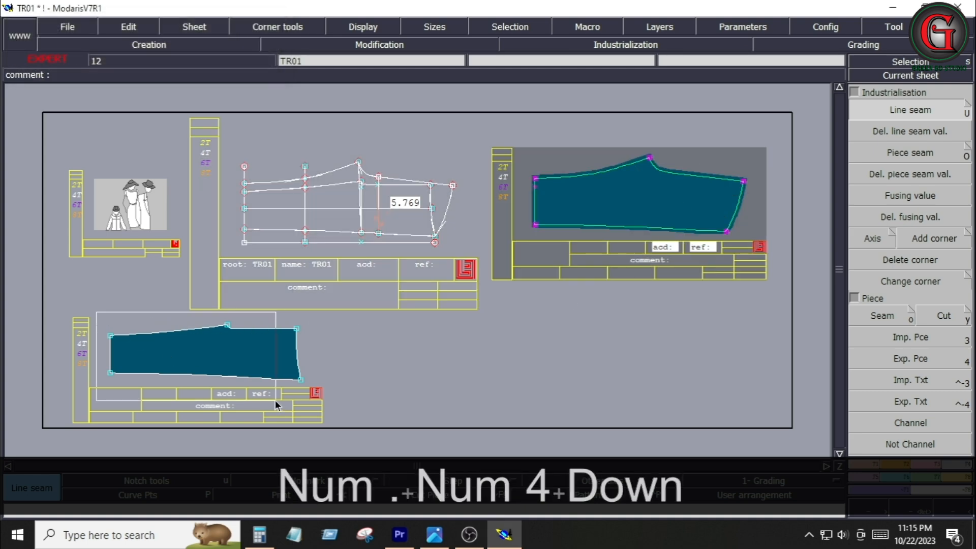
Apply the same 0.4 inch line seam to the bottom-left piece
click(275, 335)
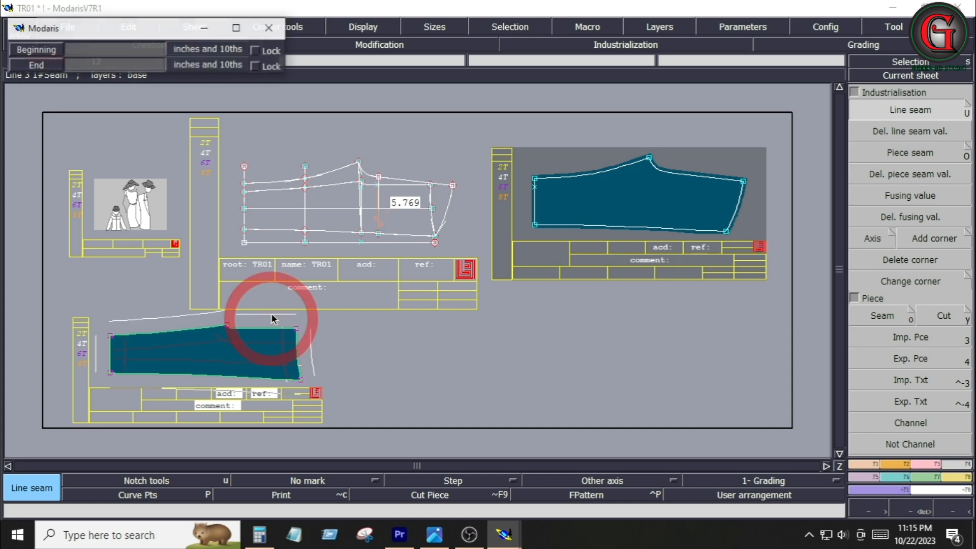
key(Down)
key(Down)
key(Down)
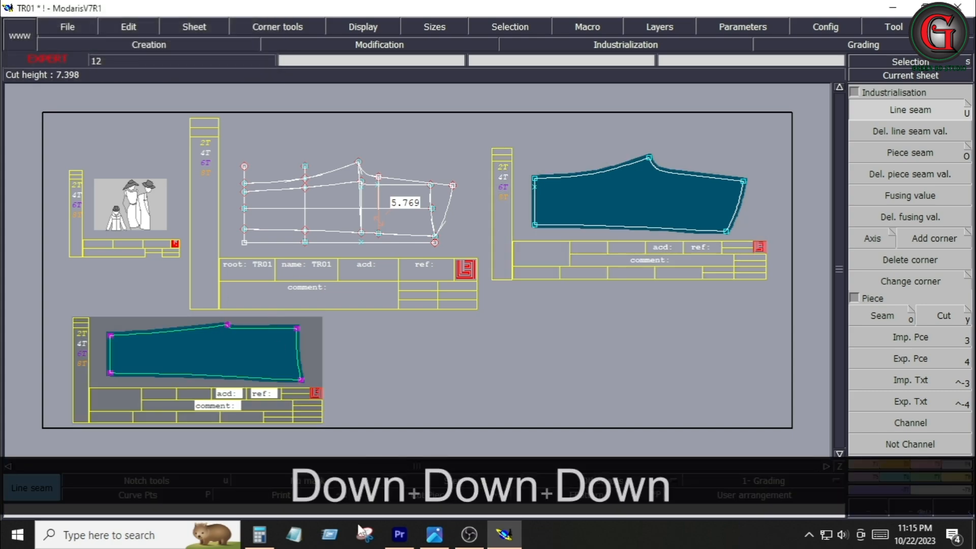
Switch to the tech pack image and review the trouser measurements and garment photo
click(435, 534)
scroll(773, 438, down, 2)
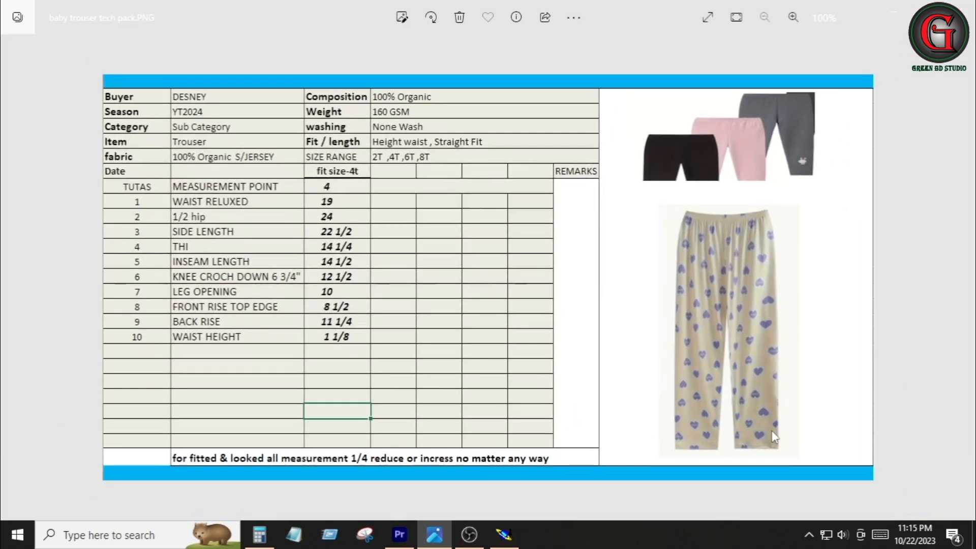
scroll(778, 452, up, 2)
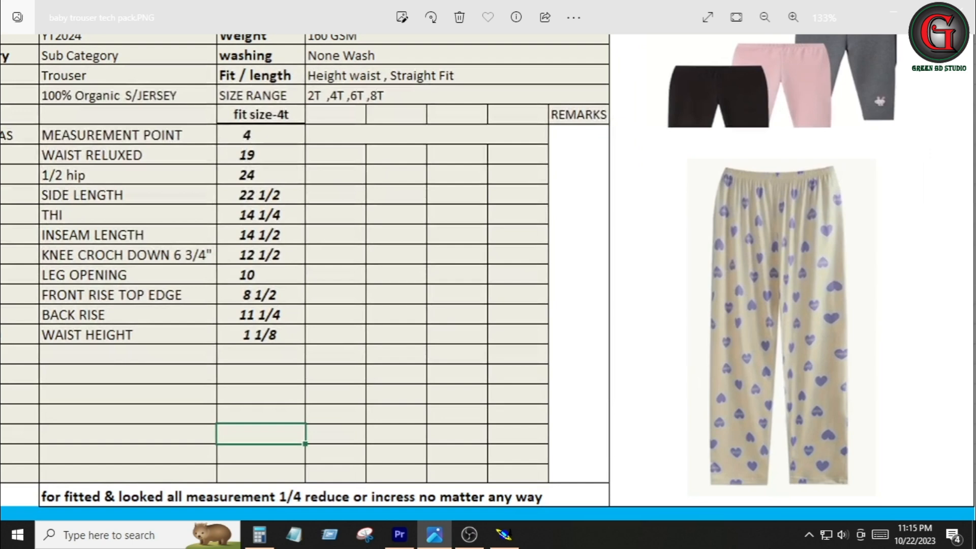
right_click(757, 483)
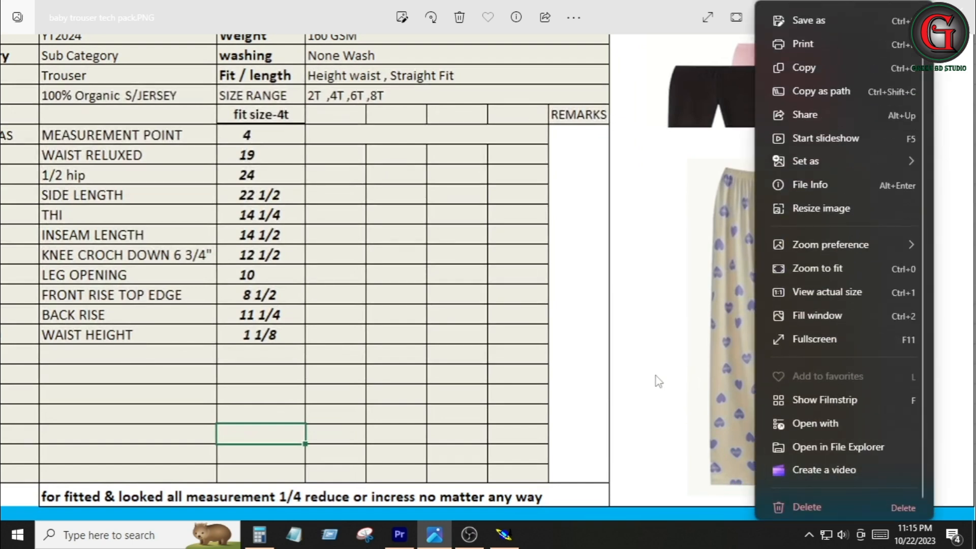
click(657, 378)
right_click(656, 377)
click(933, 339)
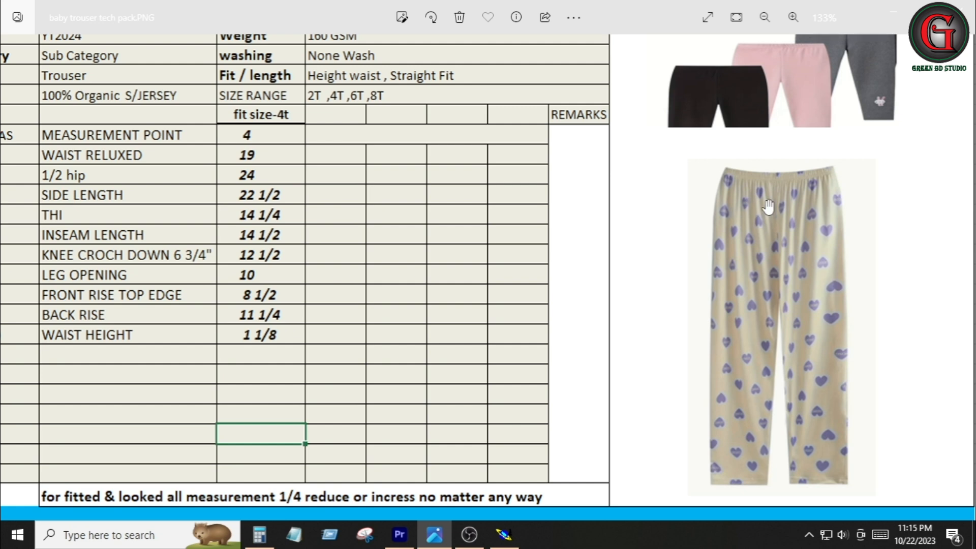
Return to Modaris and set the waist-edge seam of the top-right piece to 0.8 inches at both ends
click(504, 534)
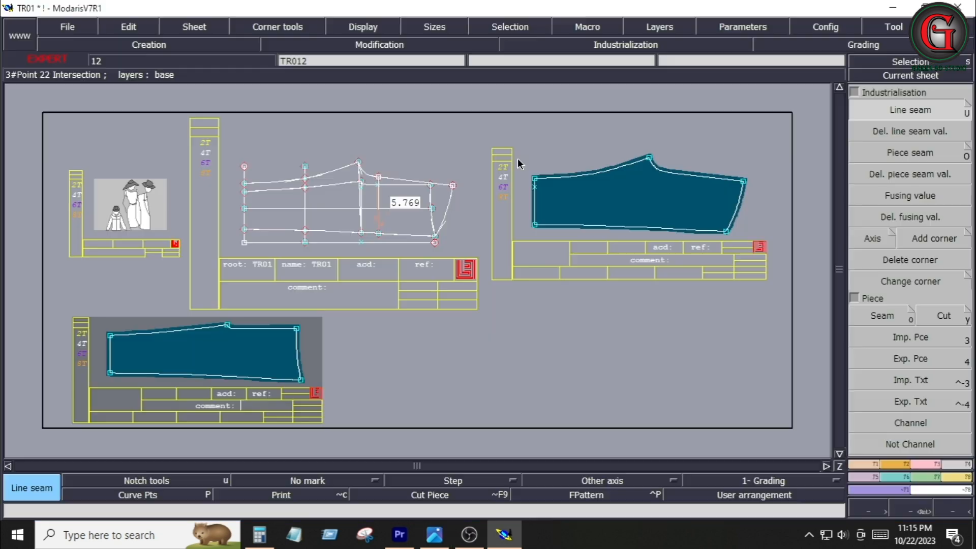
click(566, 234)
click(532, 212)
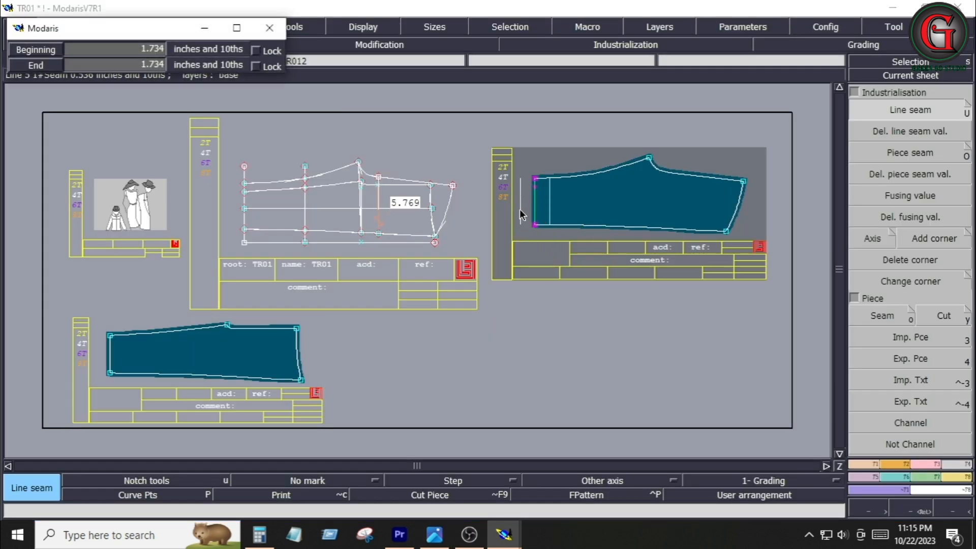
key(Down)
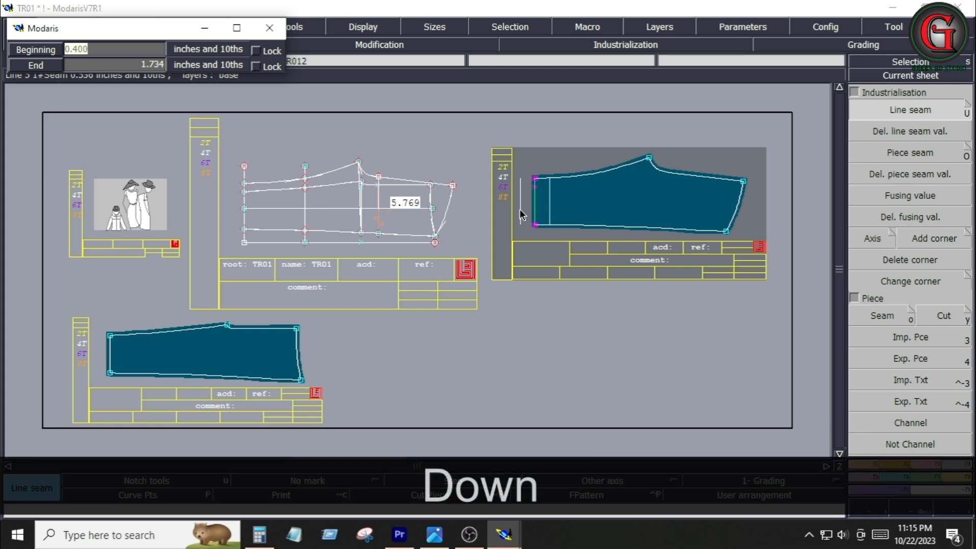
text(.8)
key(Down)
text(.8)
key(Return)
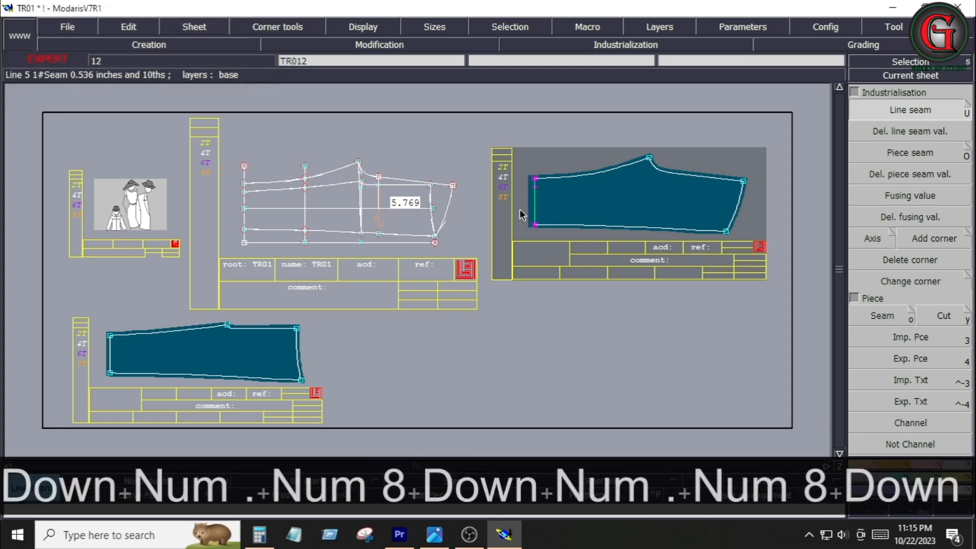
Set the hem-edge line seam of the top-right piece to 1.4 inches at beginning and end
click(892, 108)
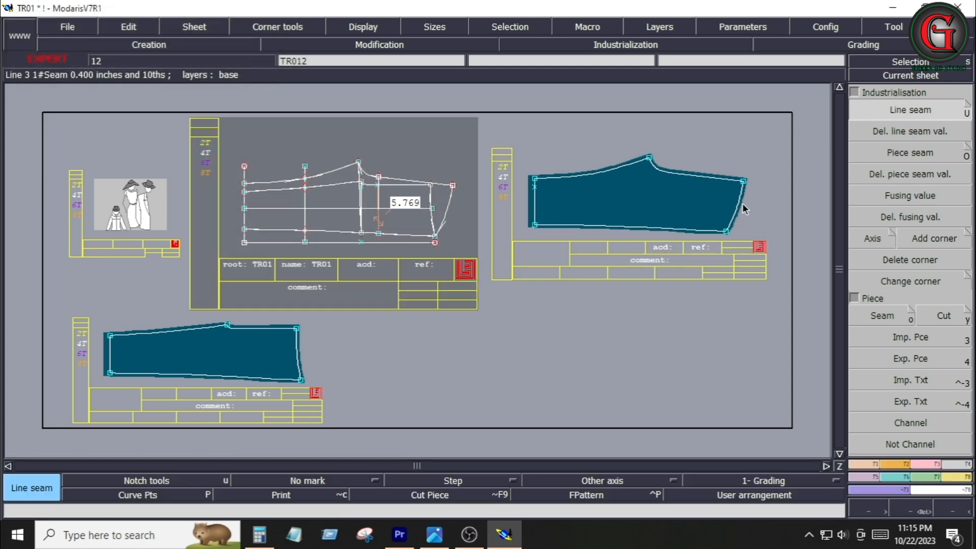
click(743, 209)
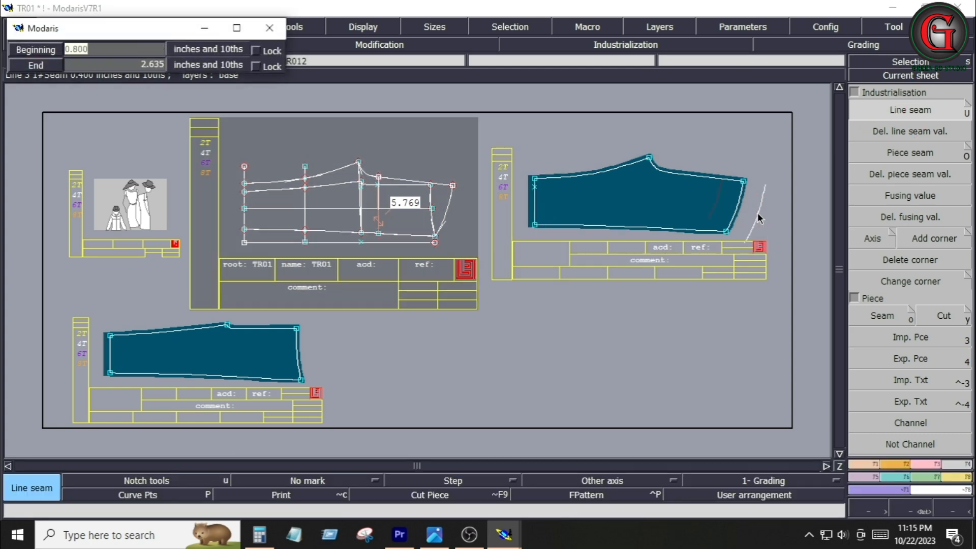
key(Down)
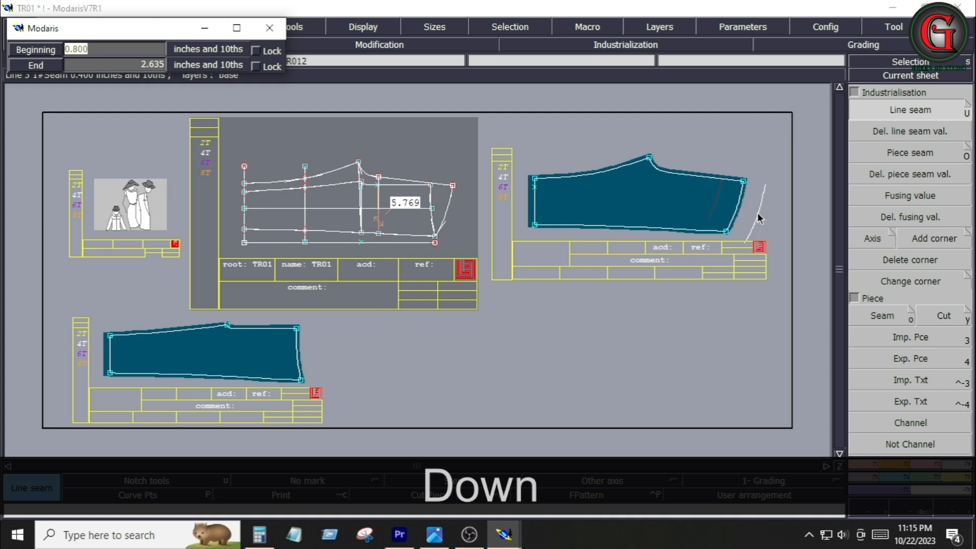
text(1.4)
key(Down)
text(1)
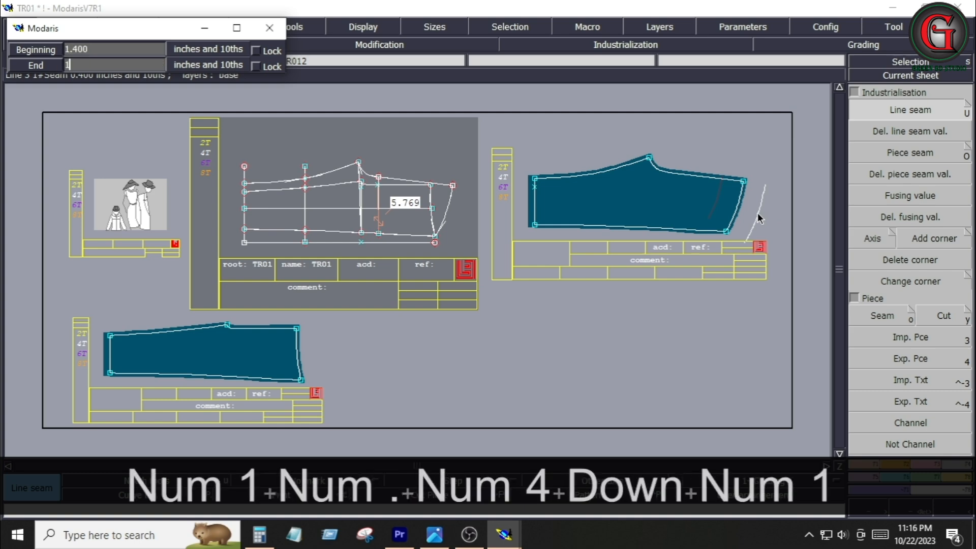
text(.4)
key(Down)
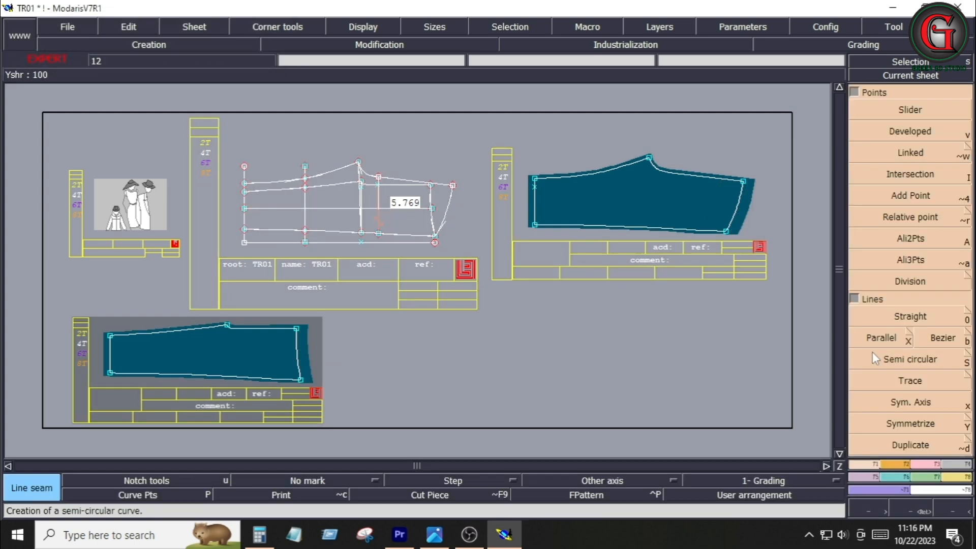
Draw parallel lines 1 inch inside the hem edges of the bottom-left and top-right pieces
click(876, 340)
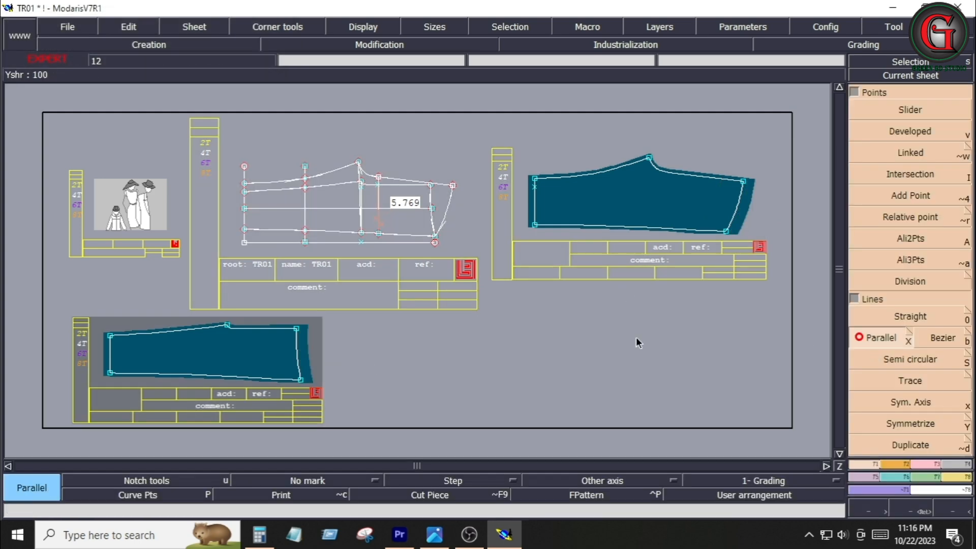
click(300, 369)
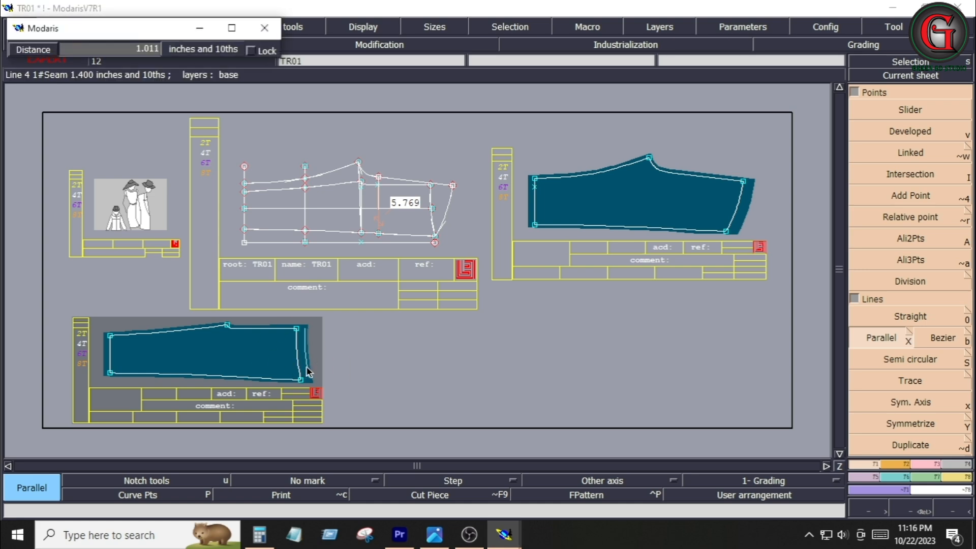
key(Down)
text(1)
key(Return)
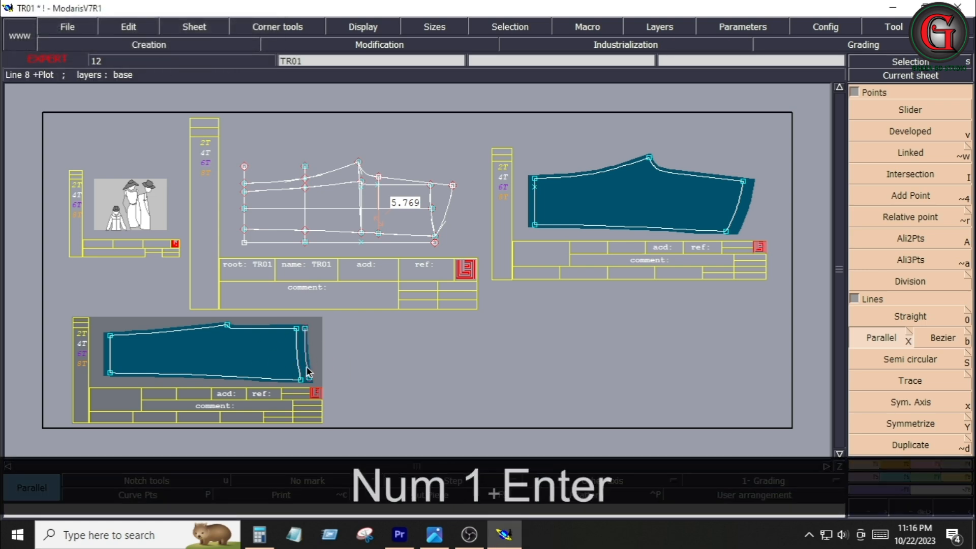
click(740, 204)
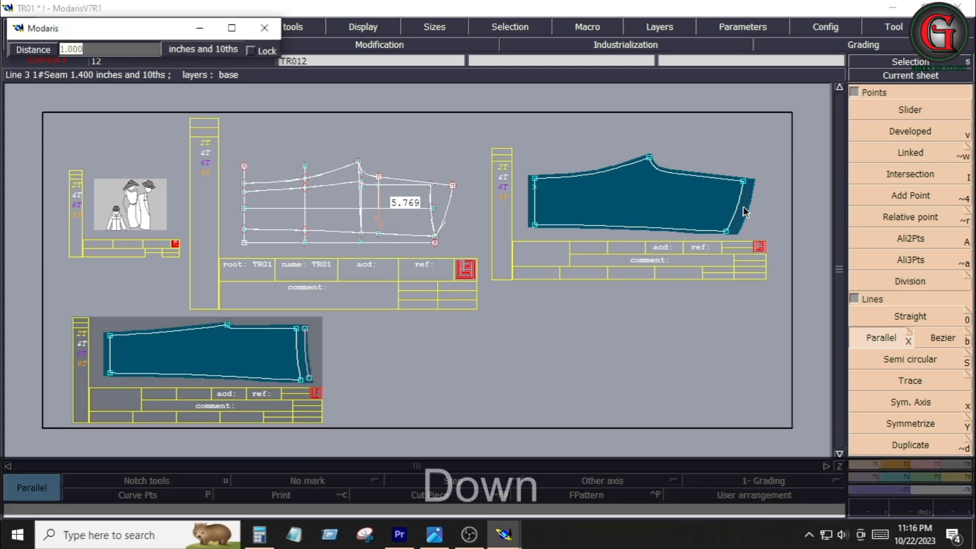
click(743, 206)
Draw a Bezier curve near the hem inside the top-right back piece
click(926, 341)
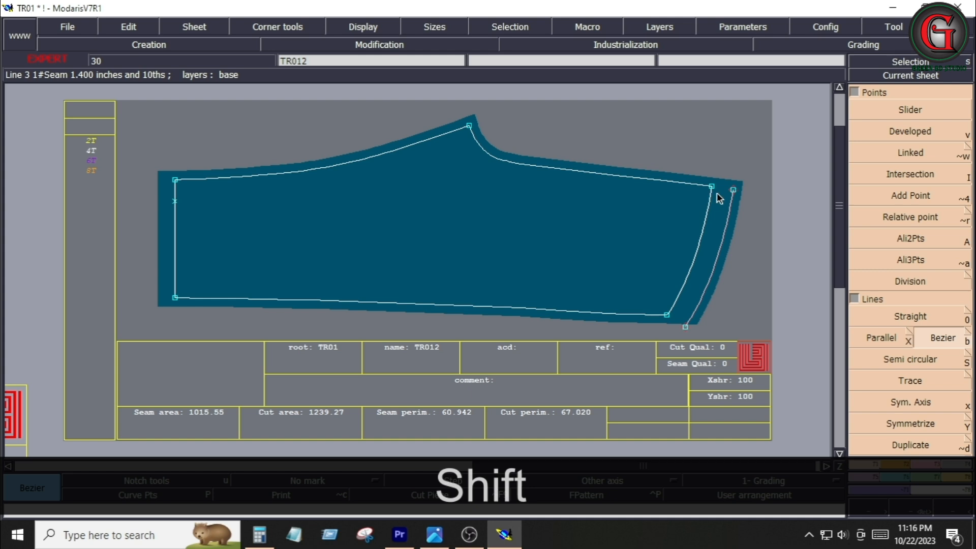
shift+click(693, 191)
shift+click(697, 217)
shift+click(678, 238)
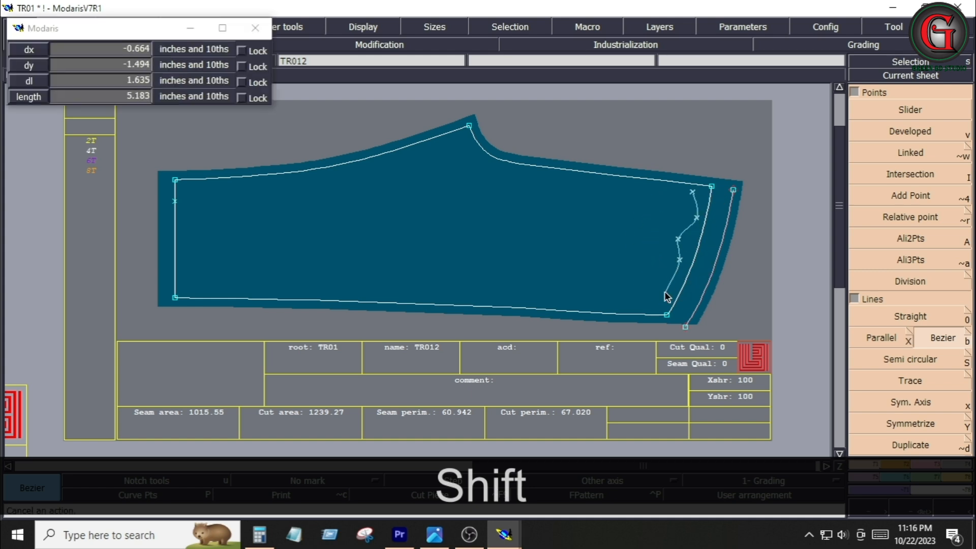
click(664, 292)
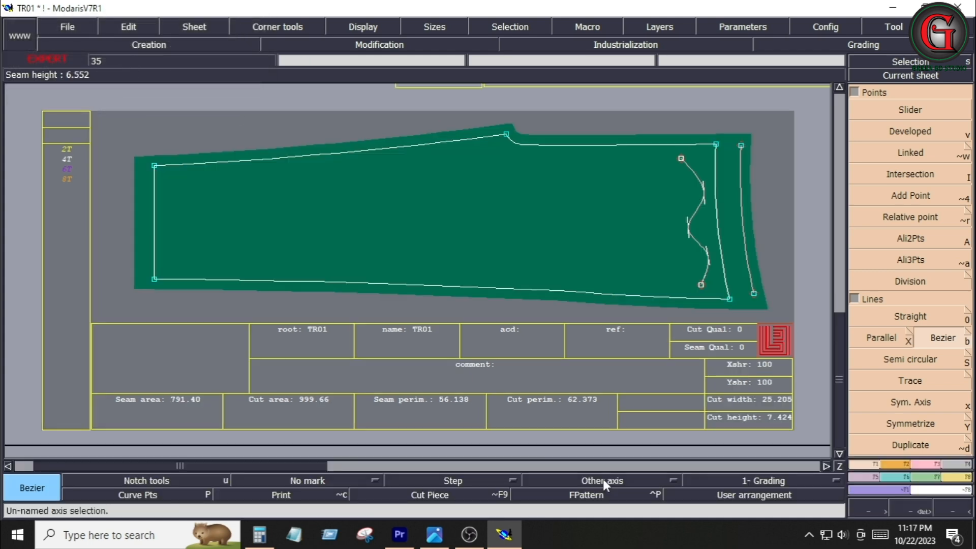
Draw a horizontal grain line axis through the middle of the bottom-left piece
click(603, 479)
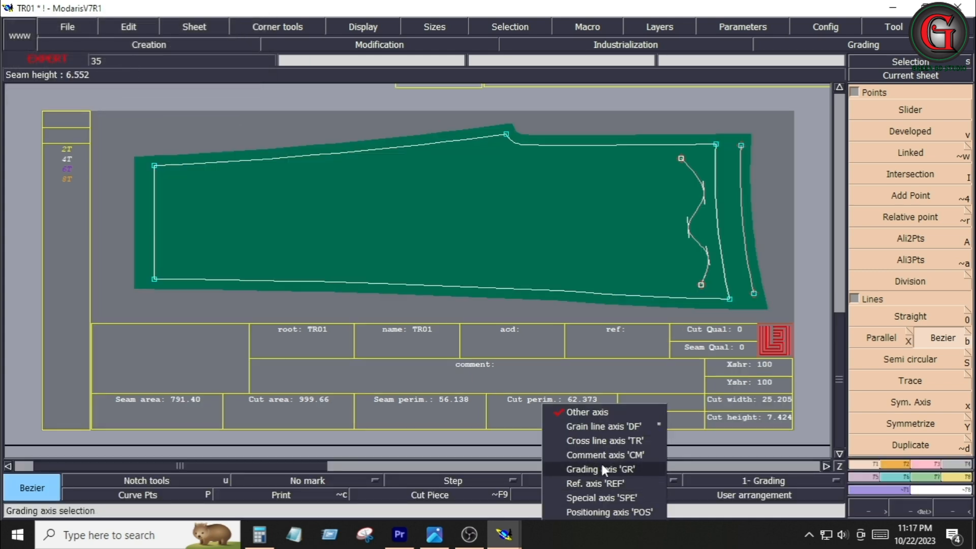
click(593, 429)
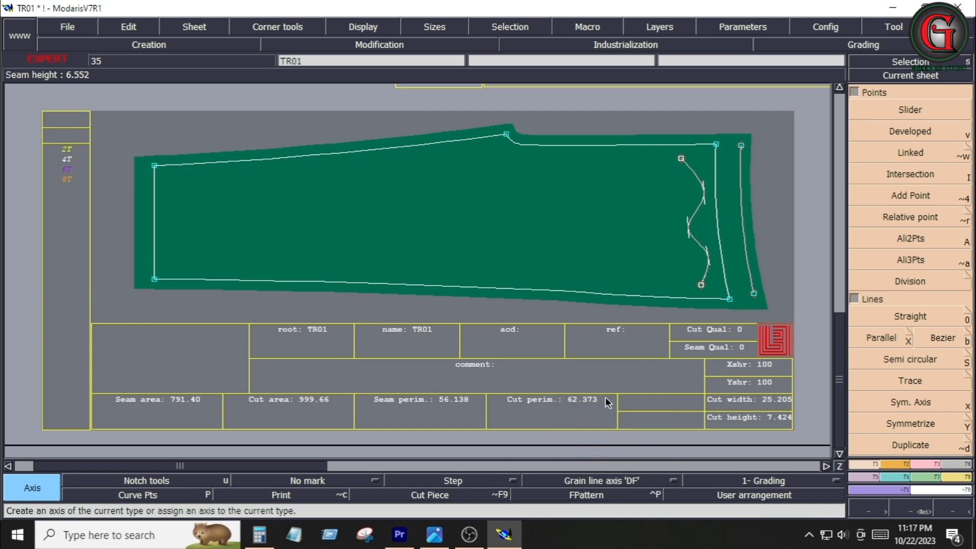
ctrl+click(494, 224)
ctrl+click(593, 223)
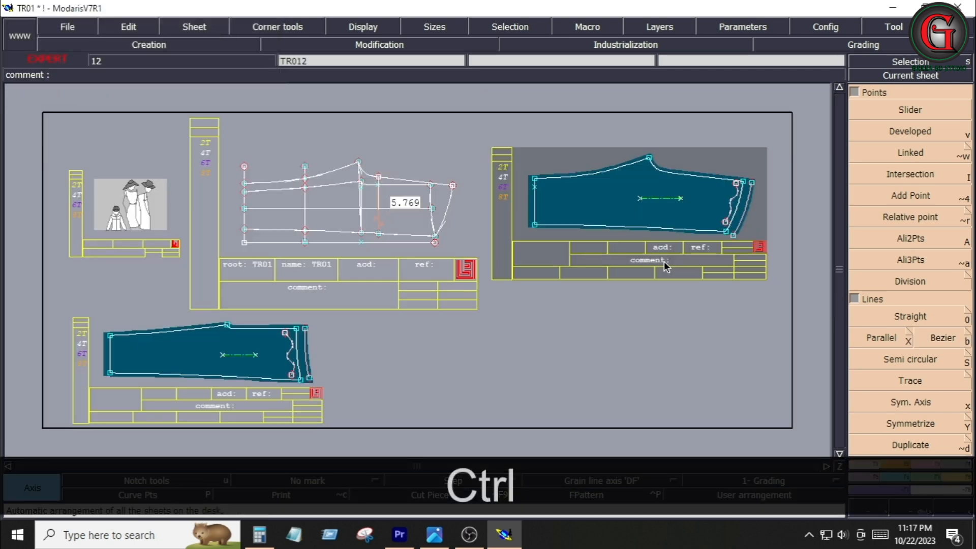
key(Home)
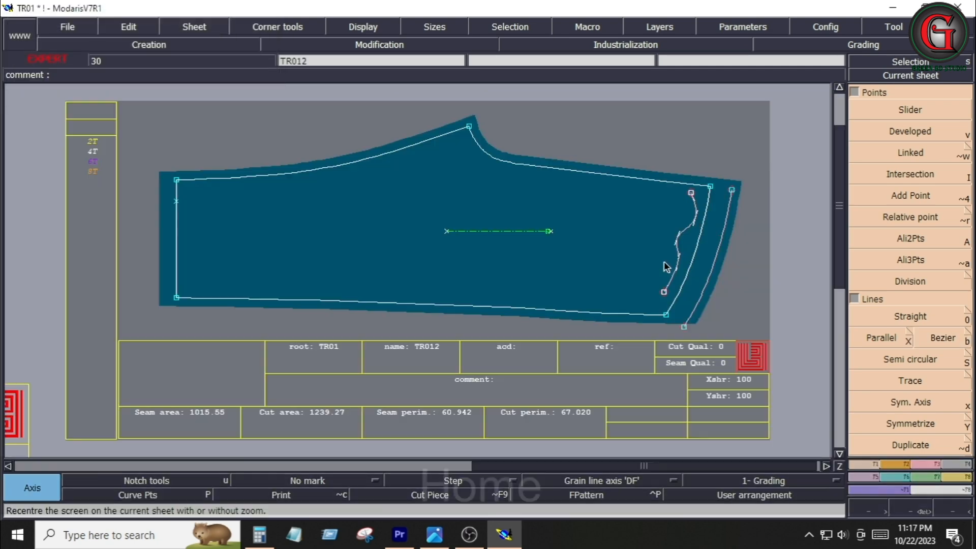
Enter the comment BACK 1X2 on the top-right piece's sheet
click(144, 23)
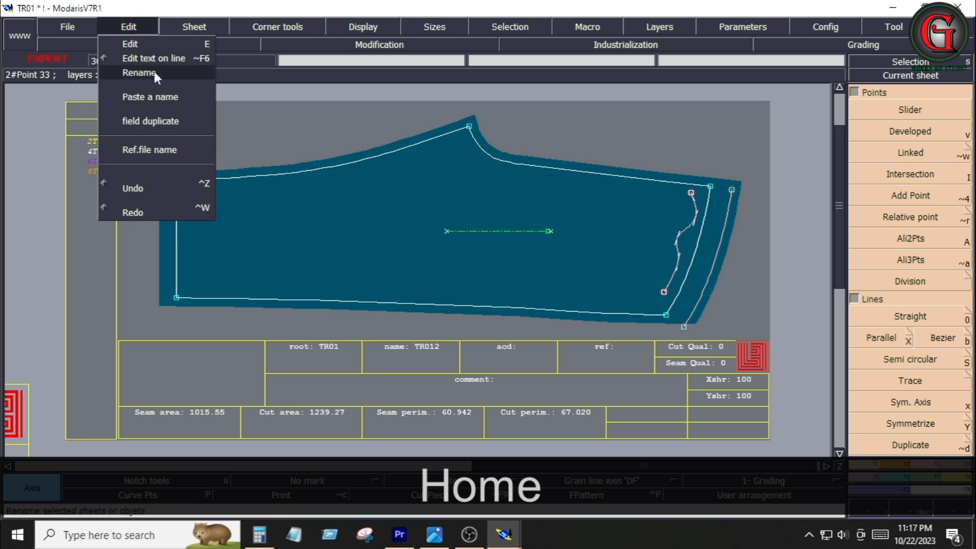
click(127, 46)
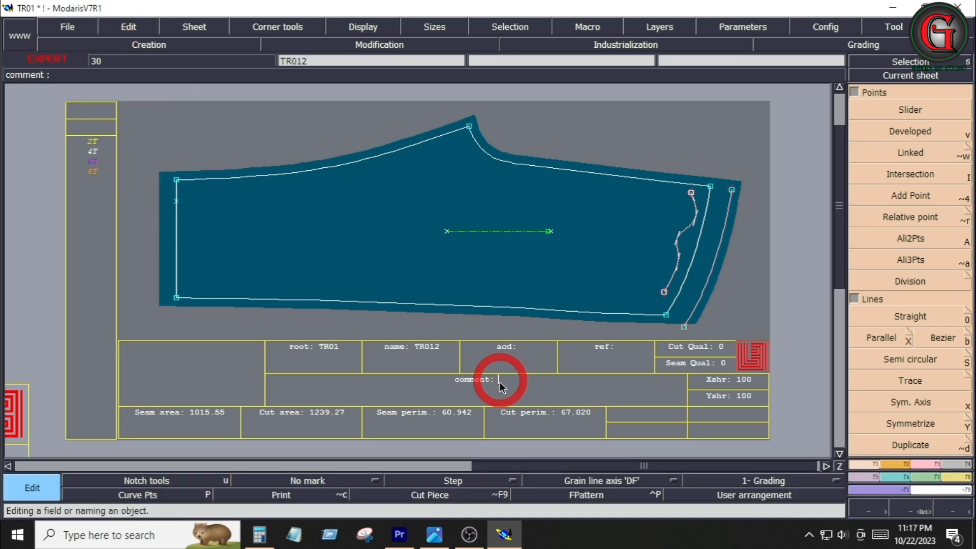
text(B)
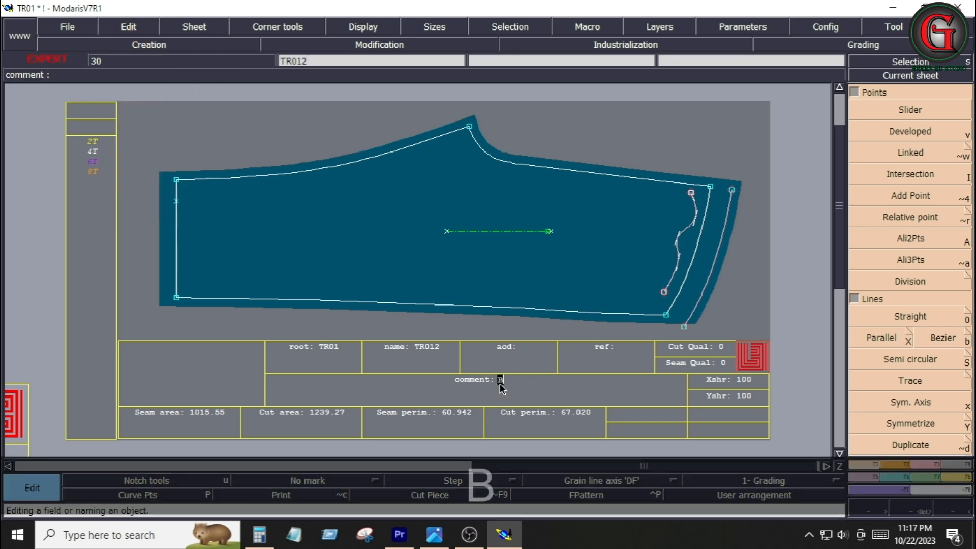
text(ACK)
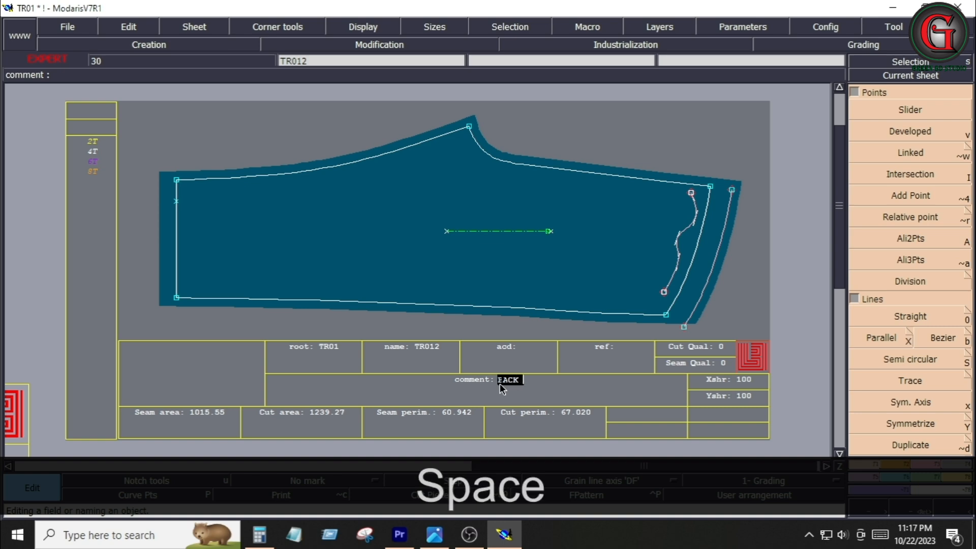
text( 1XC2)
key(Return)
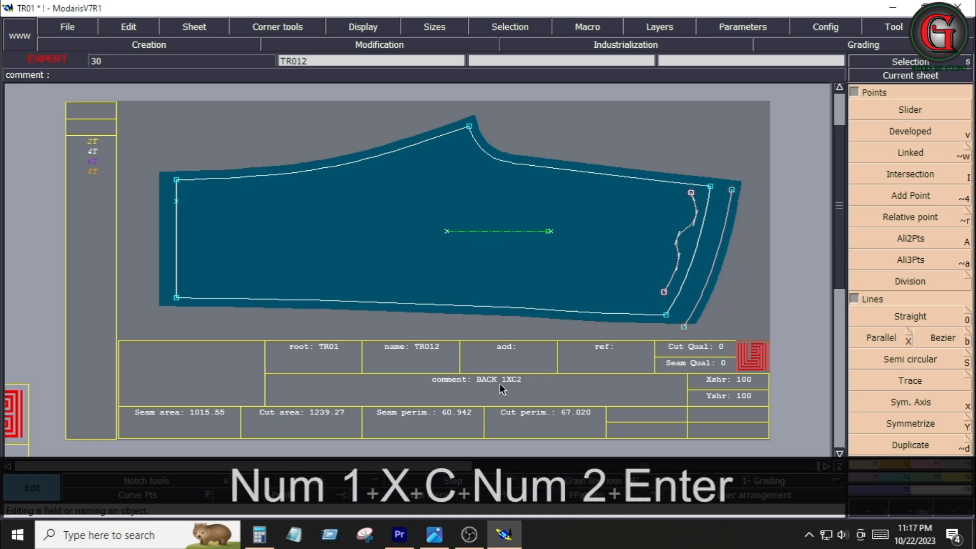
Enter the comment FRONT 1X2 on the bottom-left piece's sheet and arrange all sheets automatically
key(j)
click(262, 386)
key(Home)
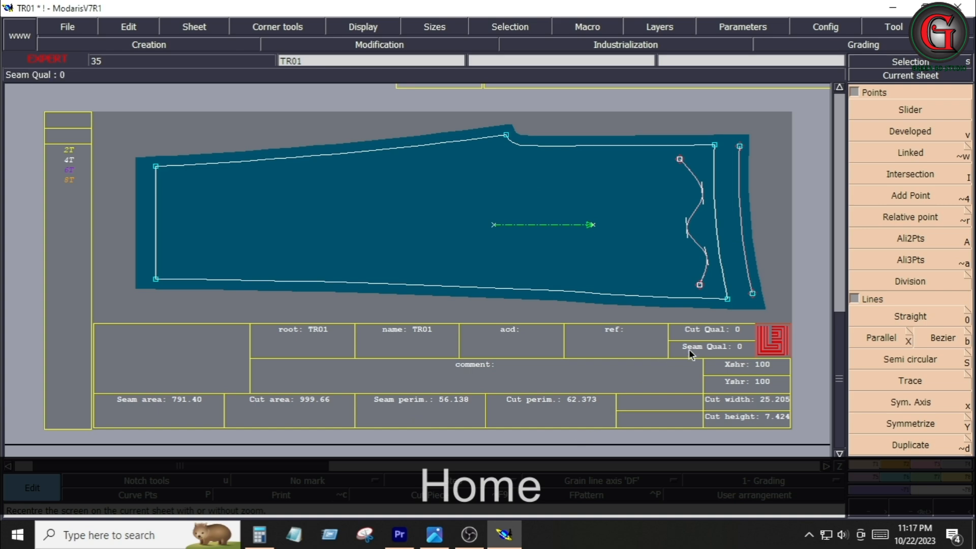
text(FRCNT 1X2)
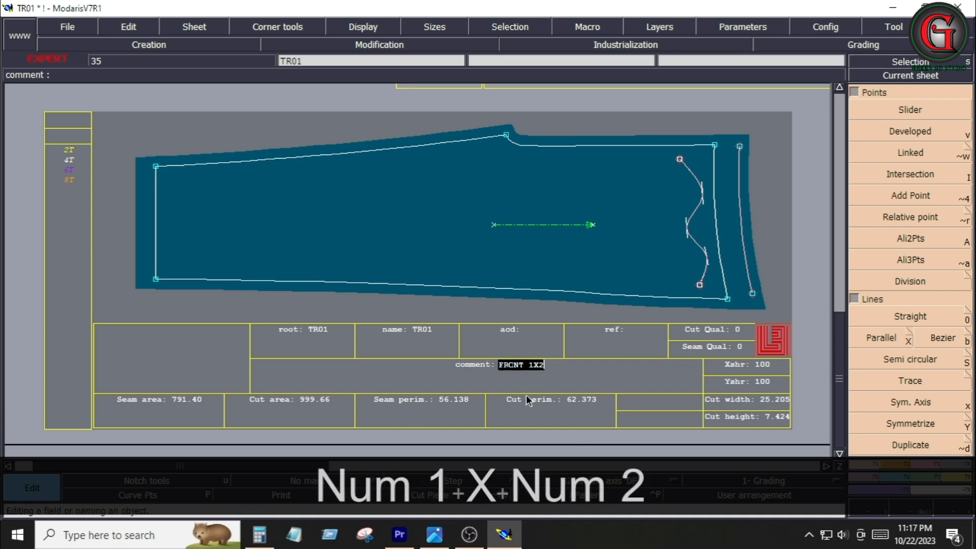
key(Return)
key(j)
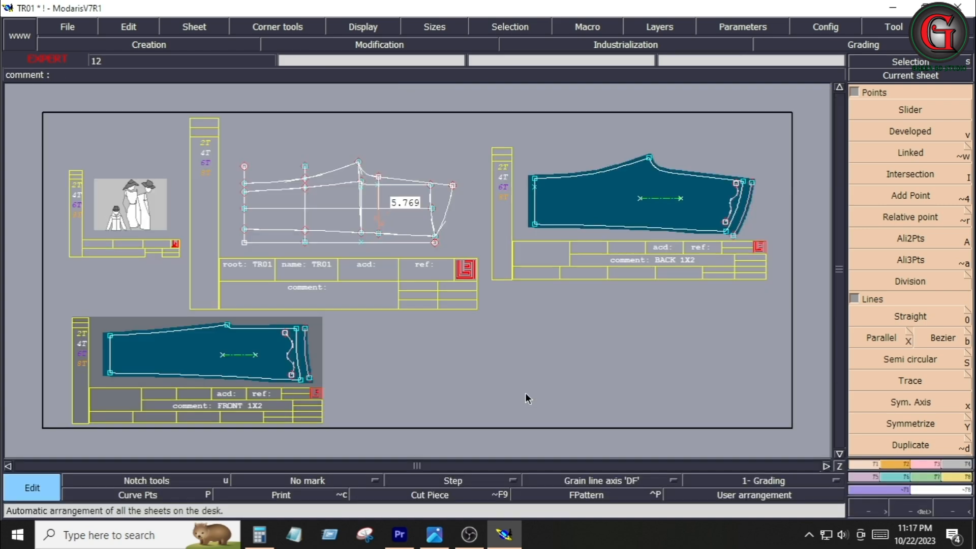
Check the measurements in the tech pack image and return to Modaris
click(435, 538)
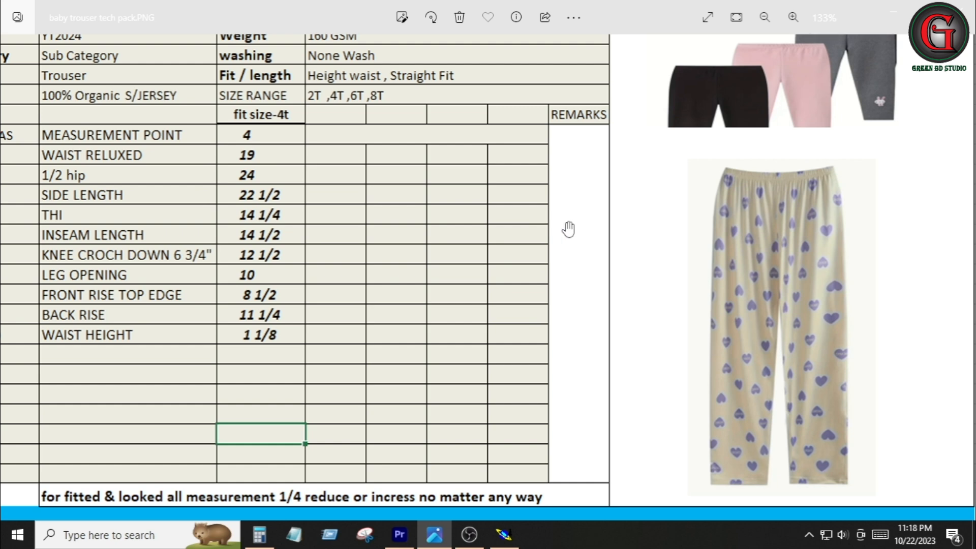
click(504, 535)
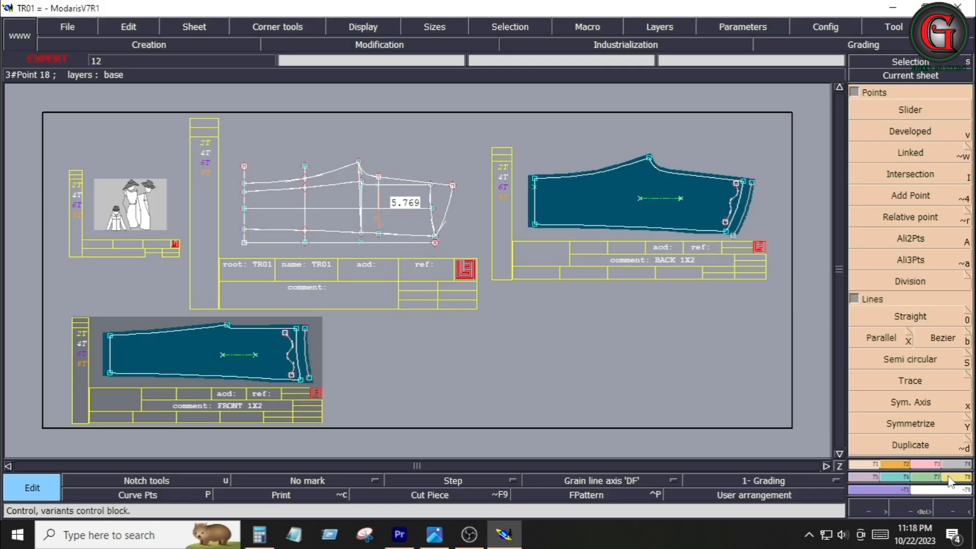
Mirror the front piece with X symmetry
click(951, 477)
click(940, 331)
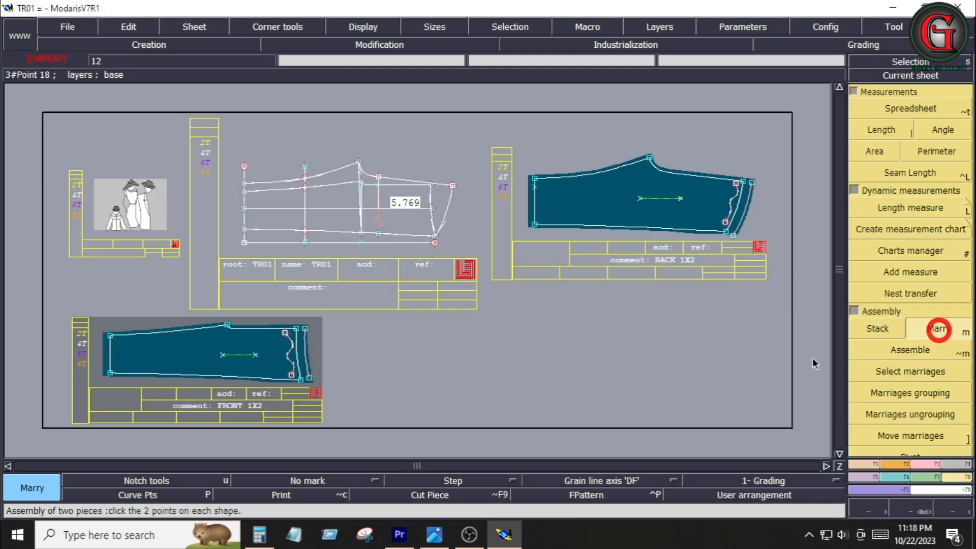
click(940, 330)
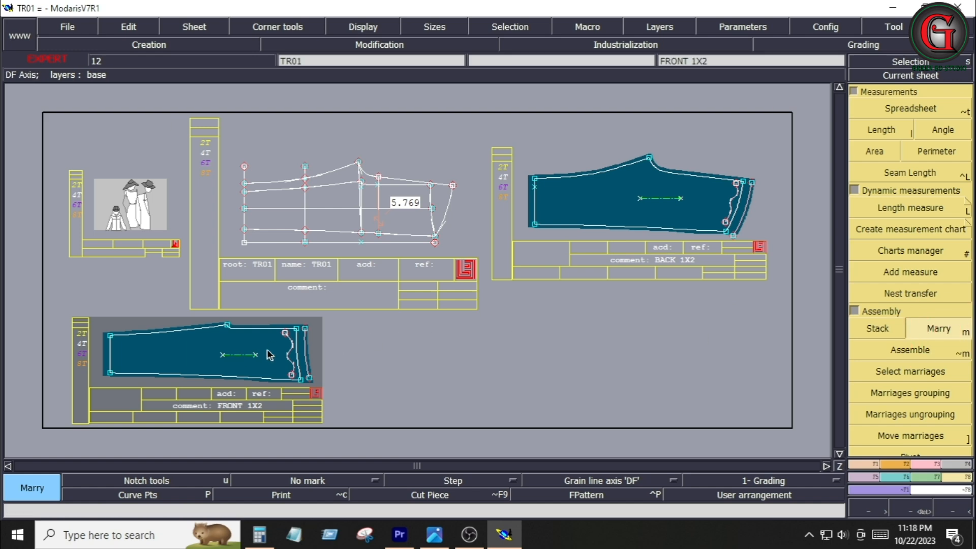
click(893, 465)
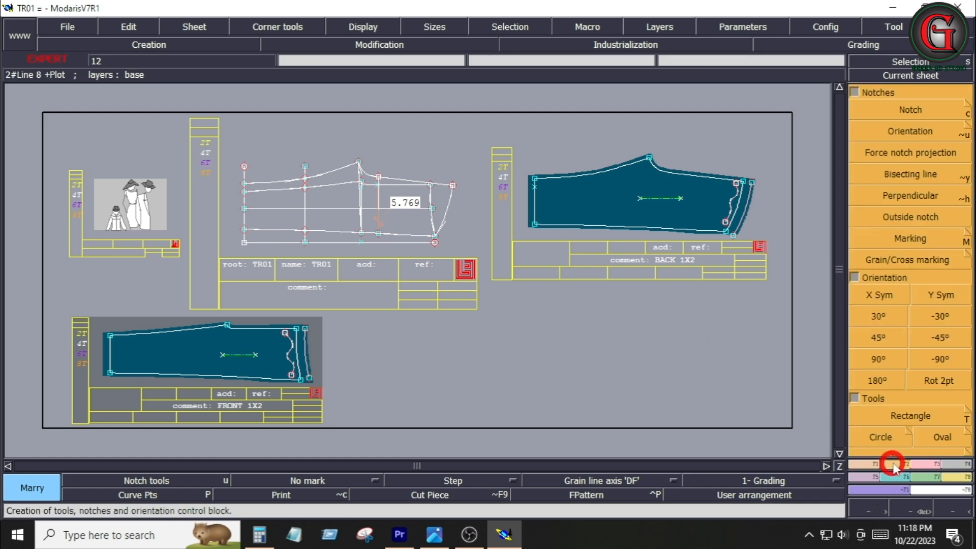
click(869, 295)
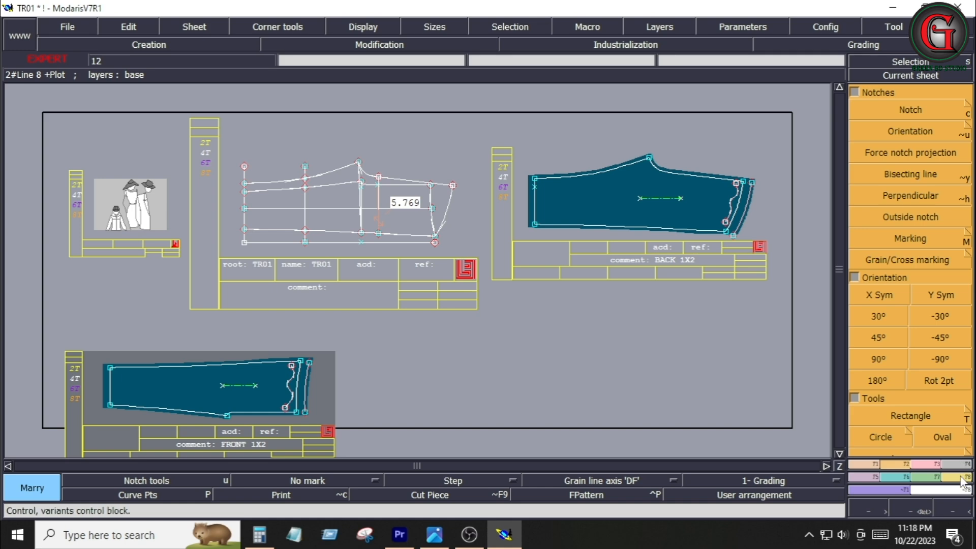
Marry the front piece to the back piece at their crotch points
click(938, 329)
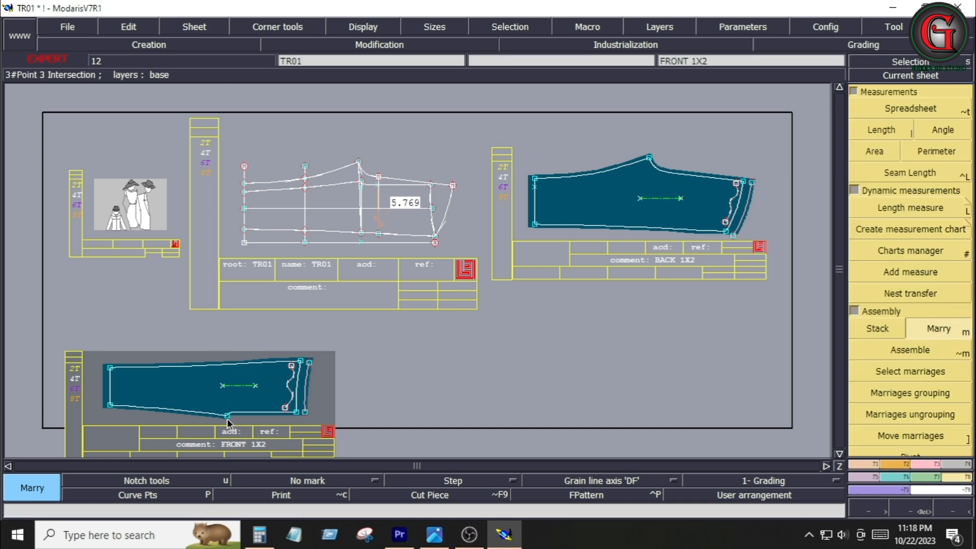
click(233, 416)
click(647, 158)
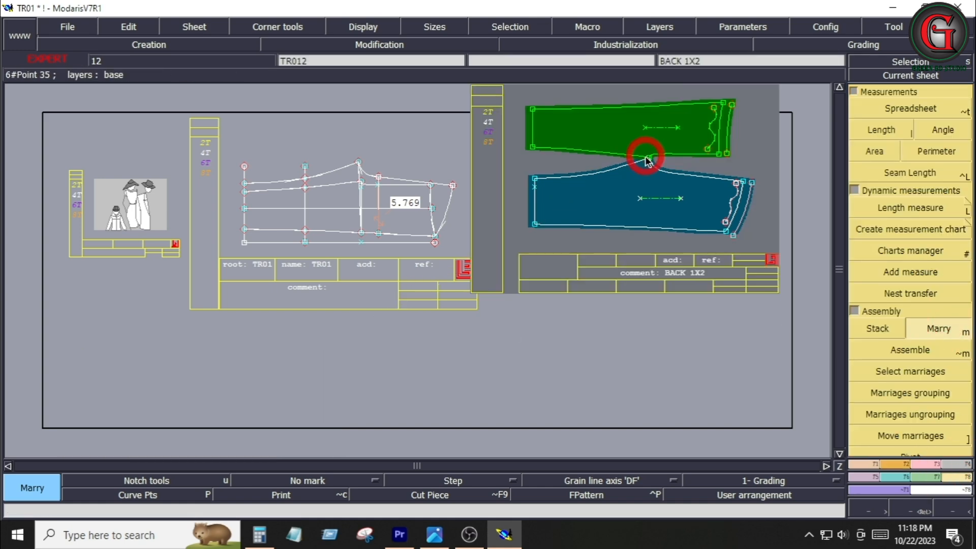
key(Home)
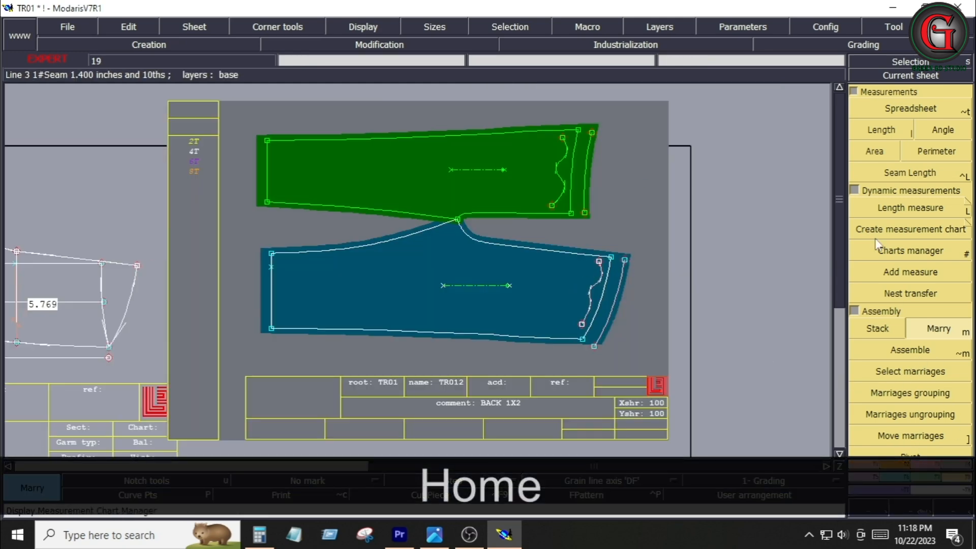
Pivot the front piece around the joined crotch point toward the back piece's inseam
click(855, 92)
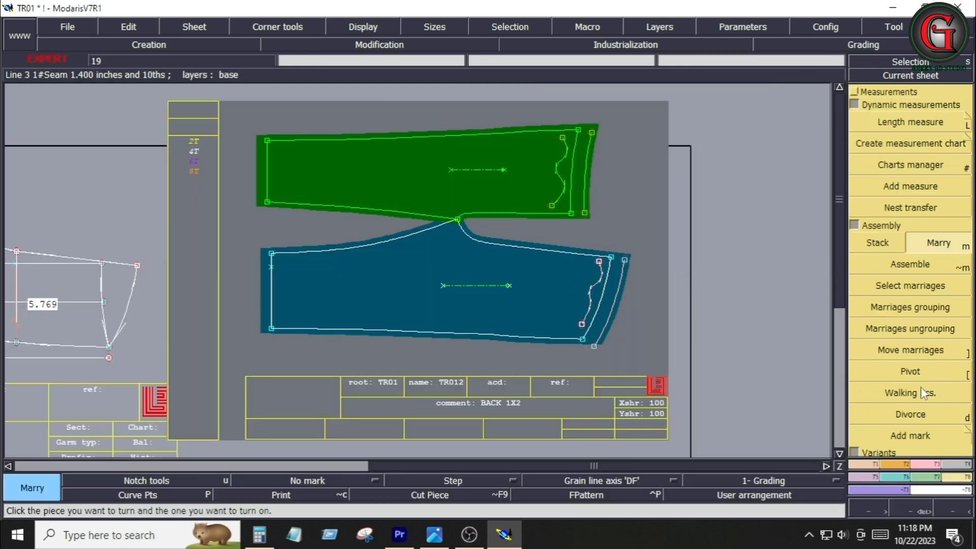
click(915, 374)
click(370, 170)
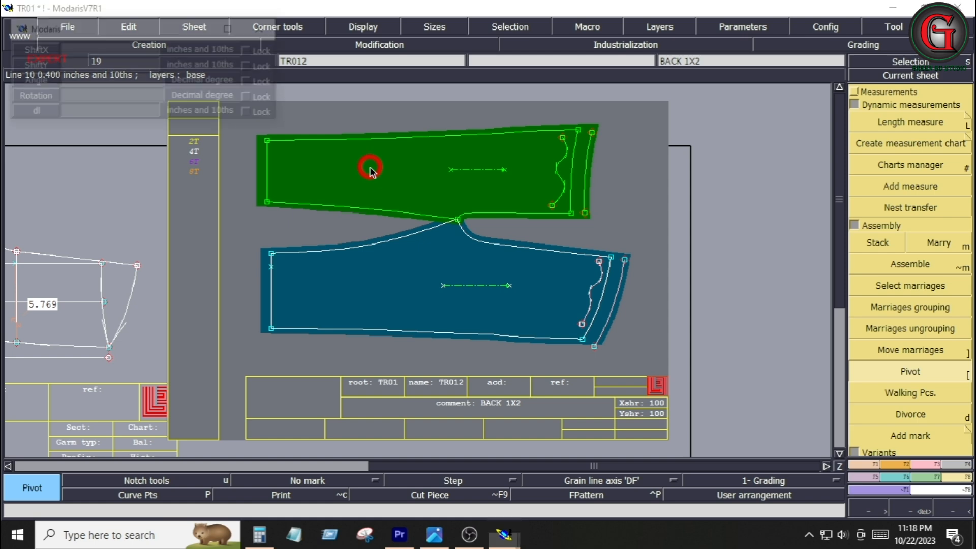
click(361, 213)
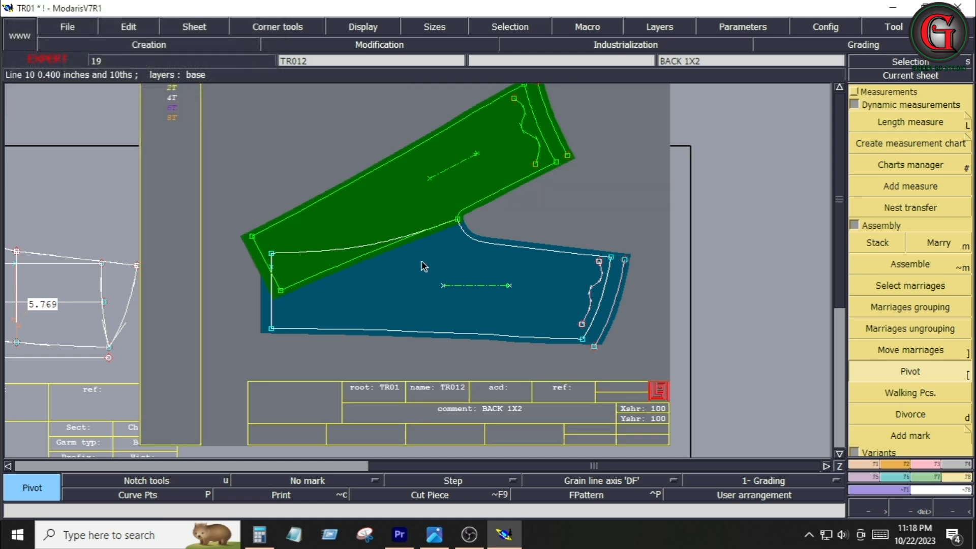
key(Return)
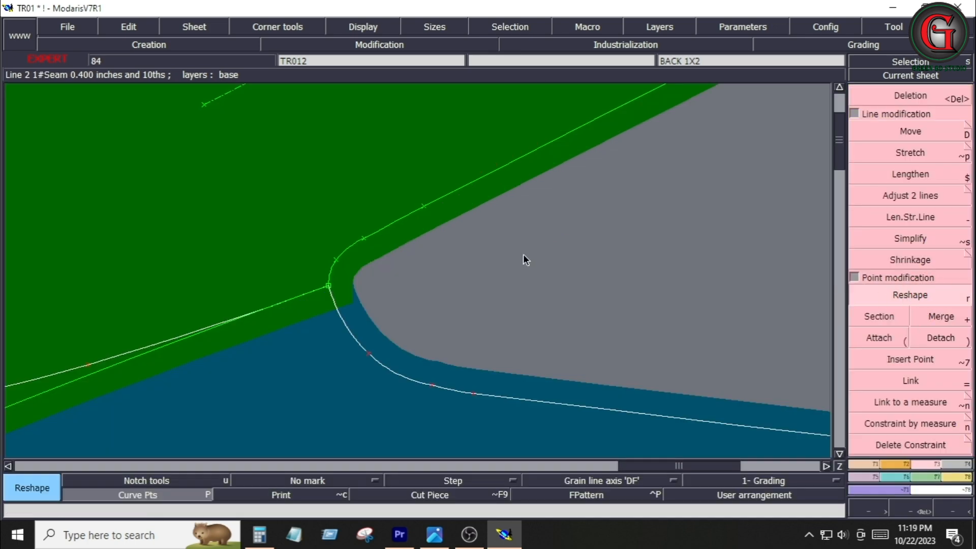
Reshape the seam allowance corner points at the front piece's crotch curve to smooth the corner
click(424, 207)
click(422, 212)
click(370, 224)
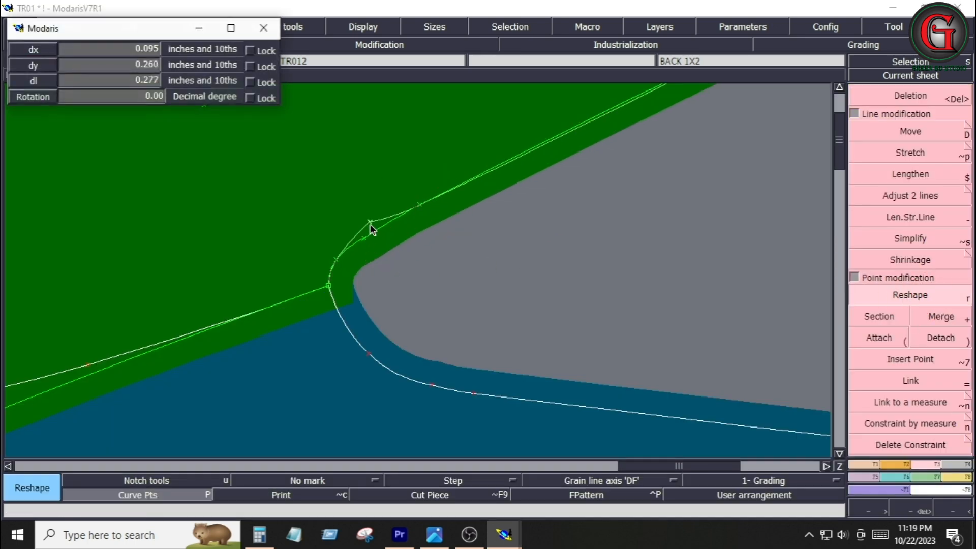
click(419, 199)
click(380, 221)
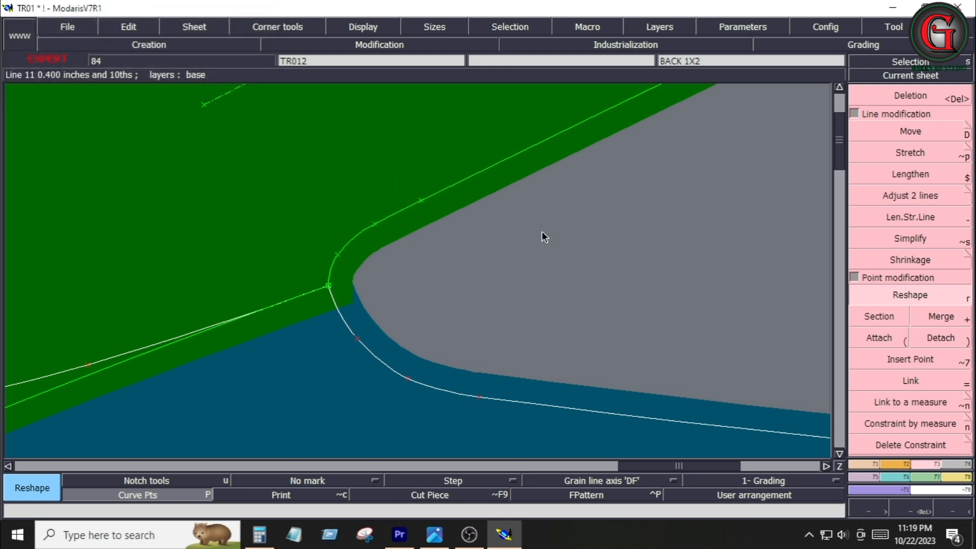
Move the marriage point of the front piece to the lower corner of the back piece's side seam
key(Home)
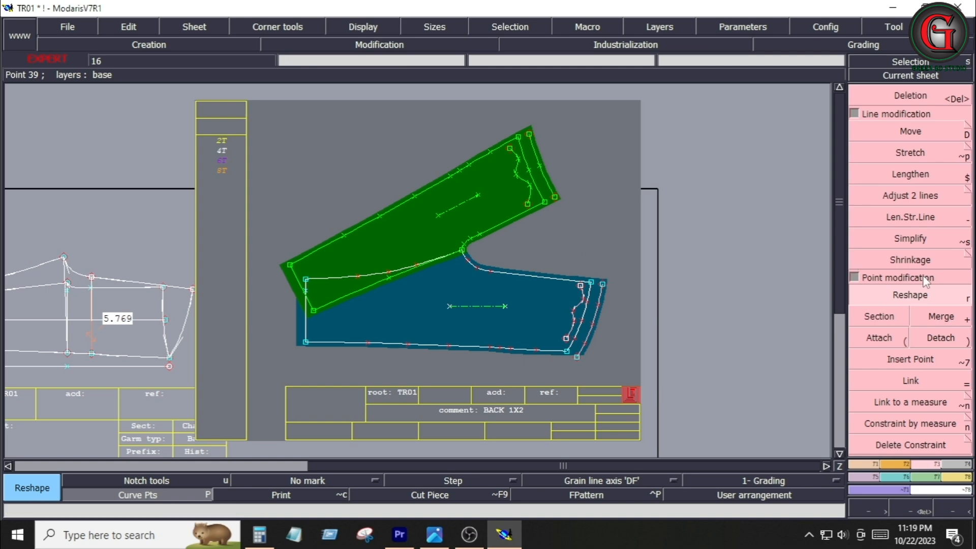
click(951, 477)
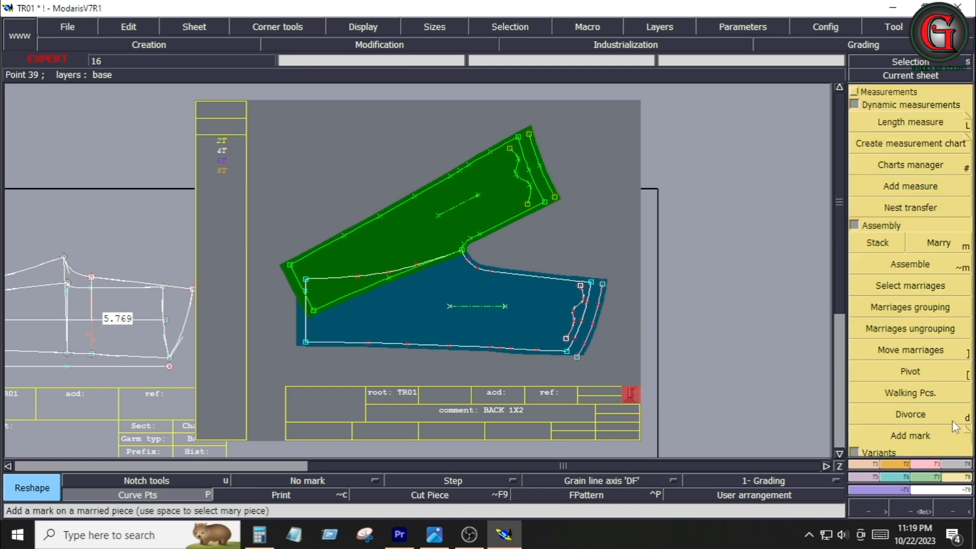
click(910, 351)
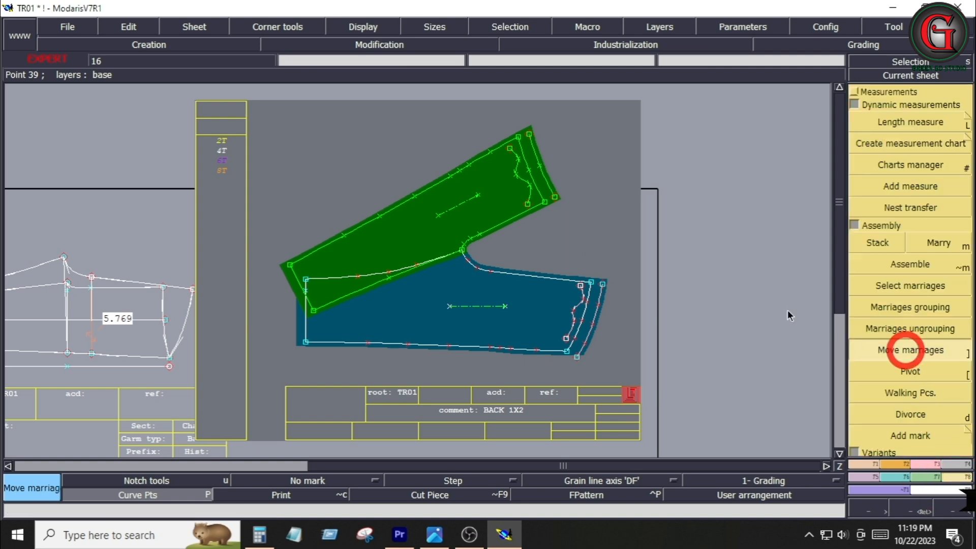
click(518, 136)
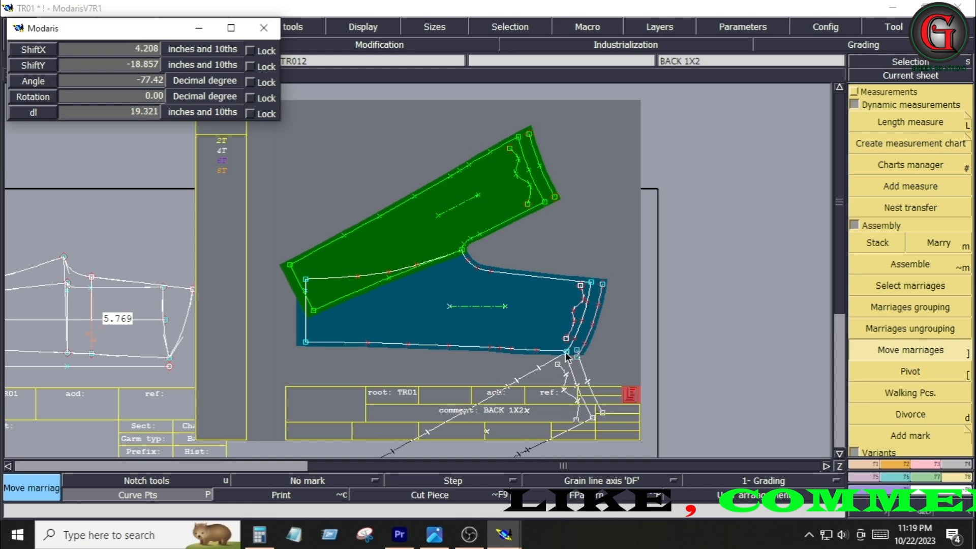
click(566, 352)
Pivot the front piece around the moved marriage point until it lies along the back piece's lower edge
click(902, 377)
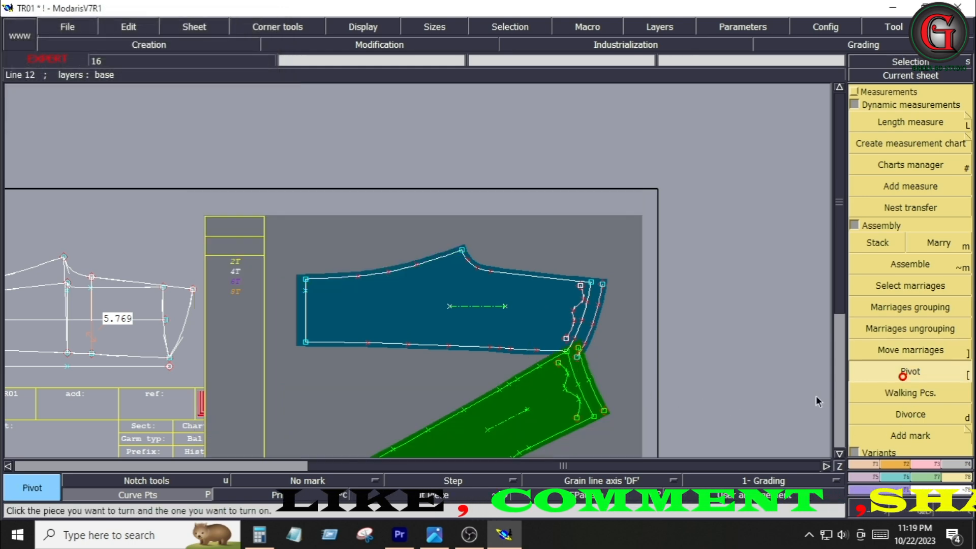
click(499, 405)
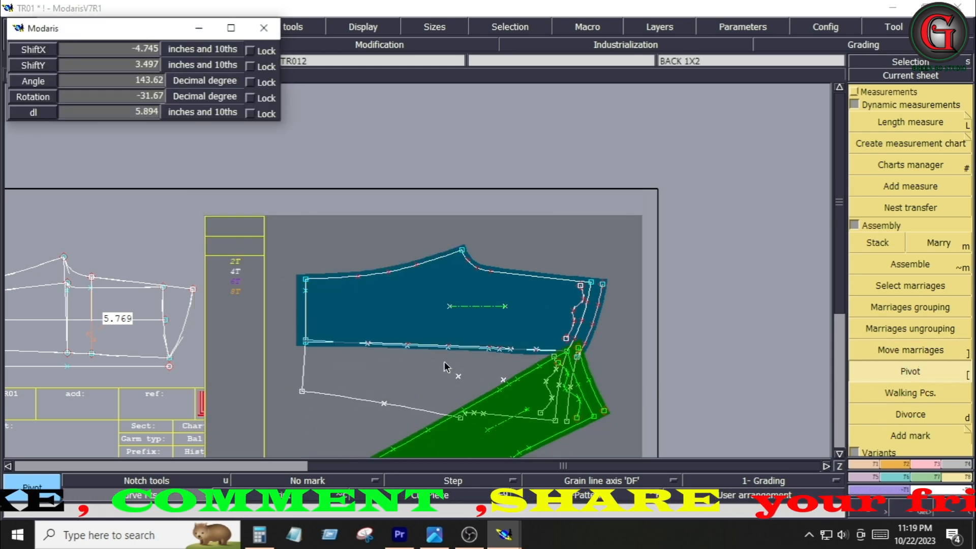
click(501, 406)
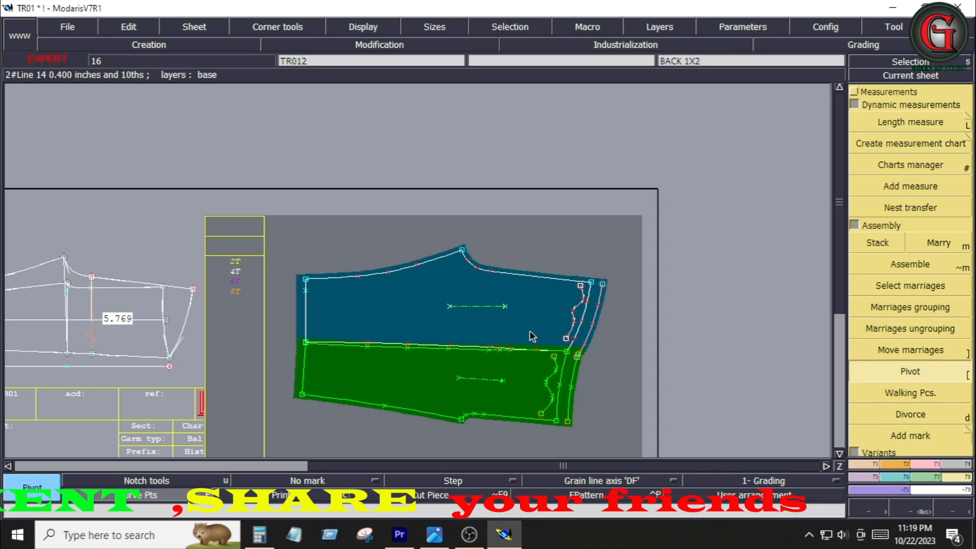
key(Return)
Fine-tune the pivot of the front piece so its hem end lines up with the back piece
drag(527, 265, 626, 451)
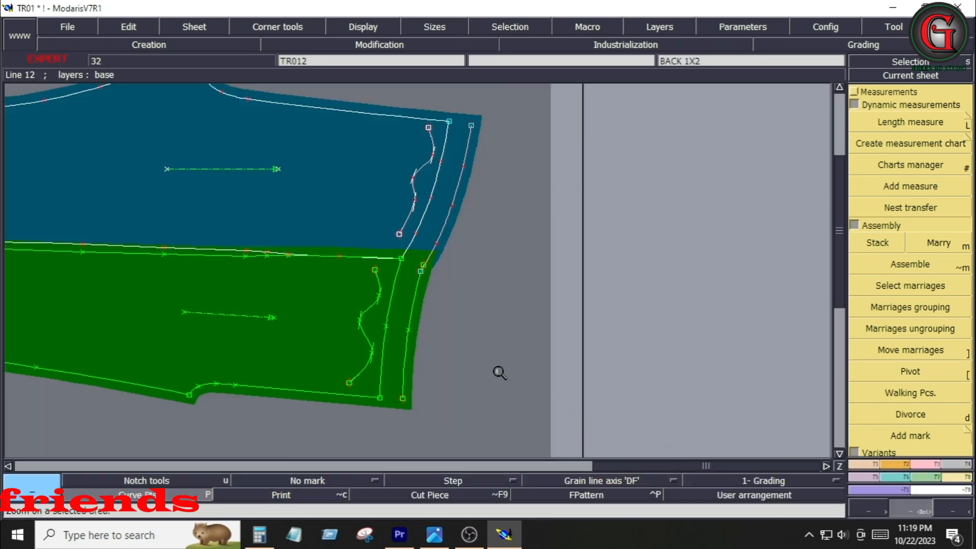
click(956, 413)
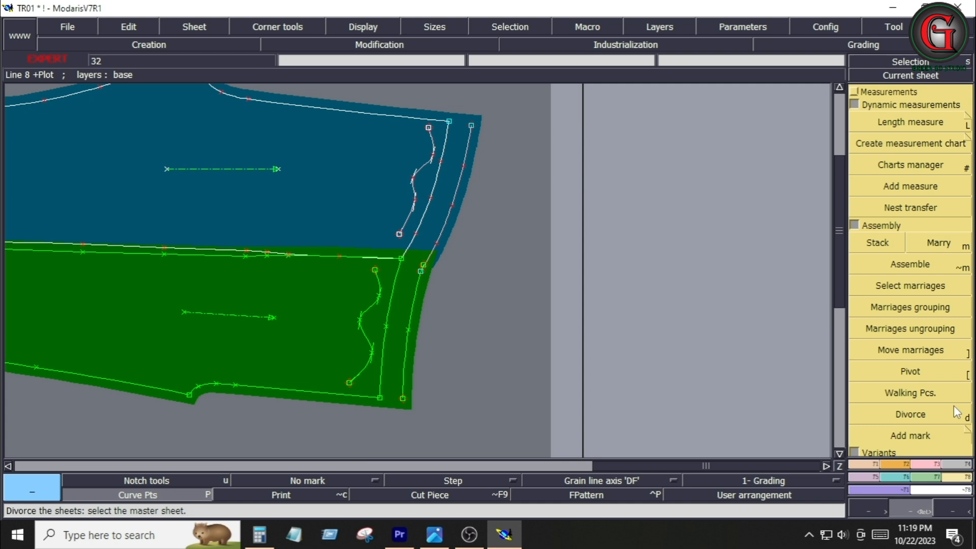
click(913, 372)
drag(318, 384, 300, 381)
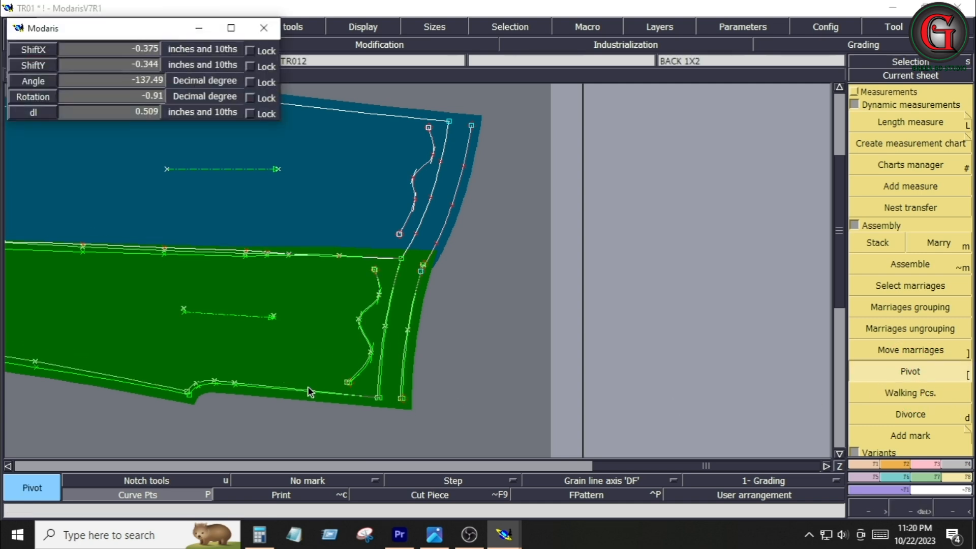
click(308, 390)
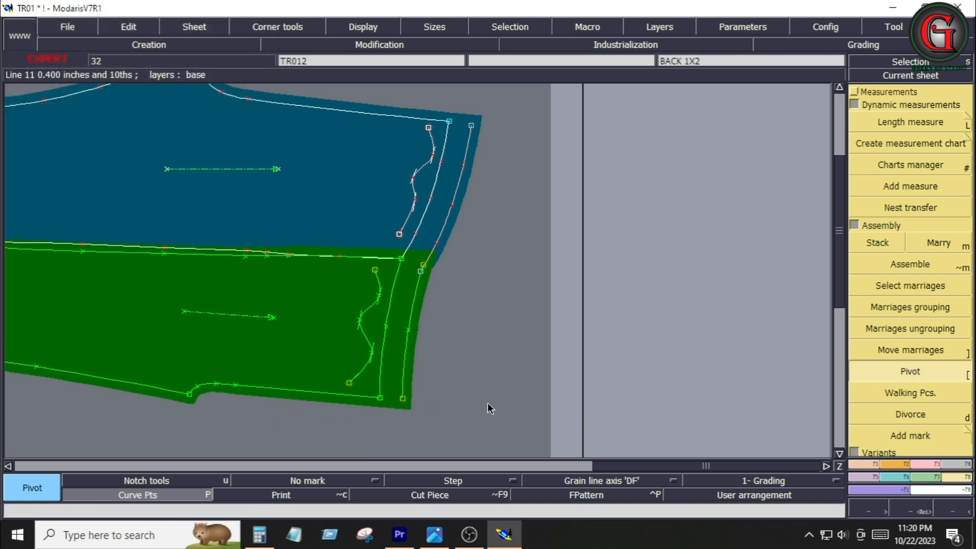
Divorce the front piece from the back piece
key(Home)
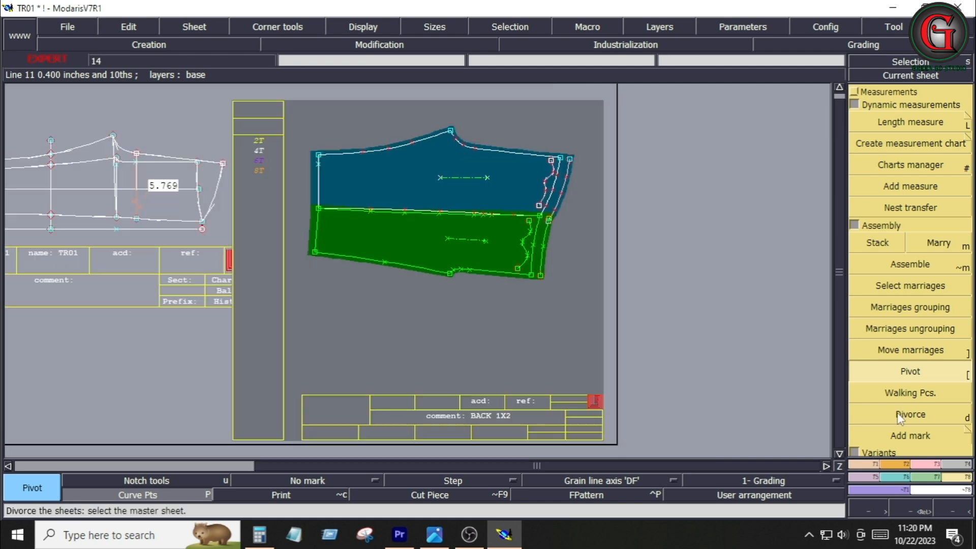
click(899, 414)
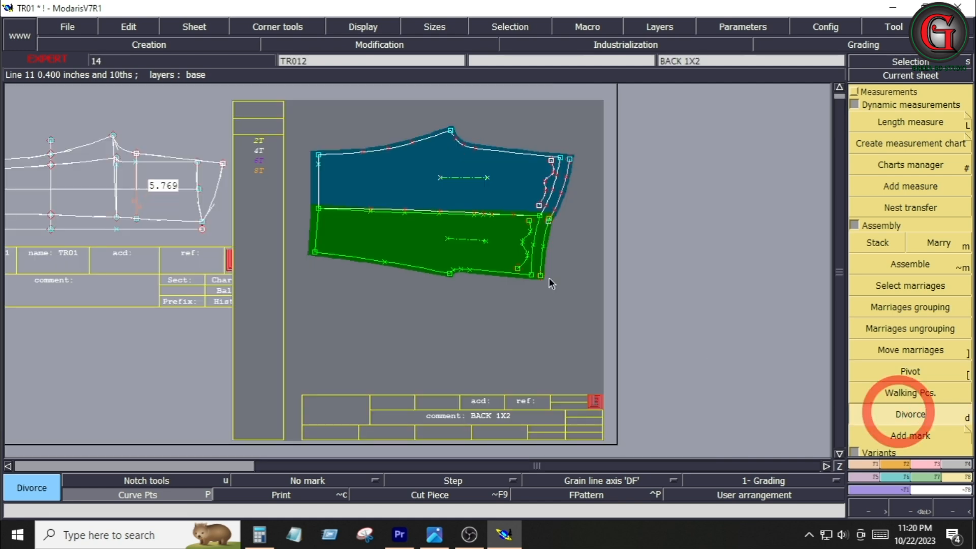
click(426, 245)
key(j)
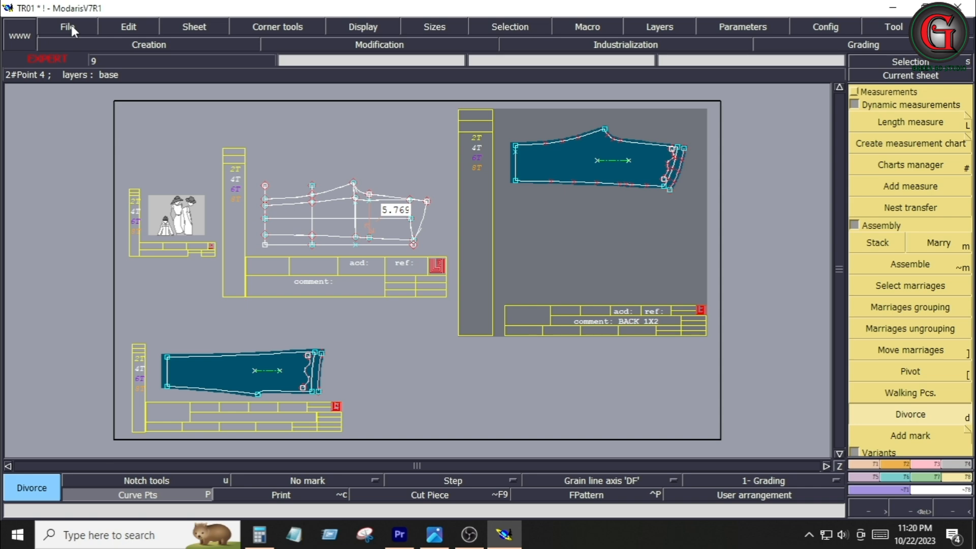
Save the model, continuing past the anomalies warning
click(71, 25)
click(79, 86)
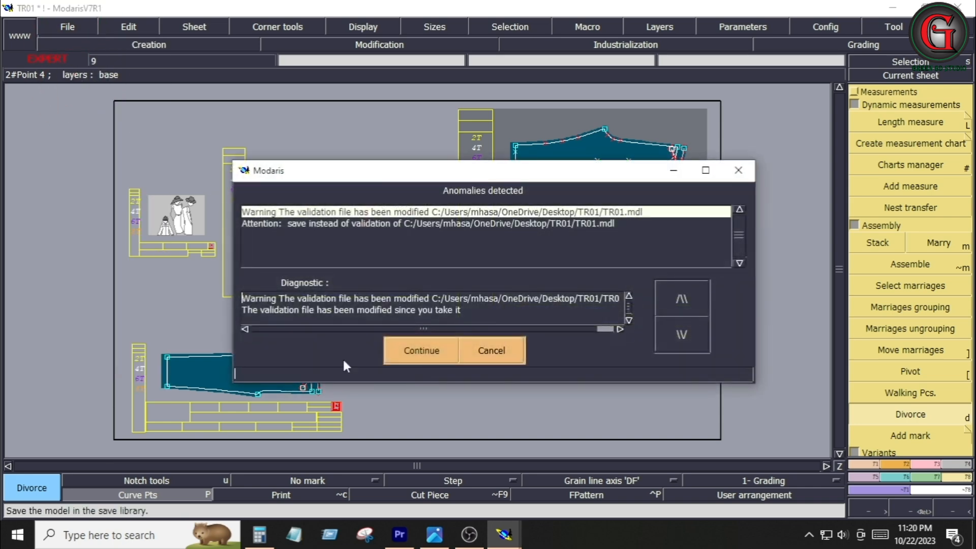
click(422, 351)
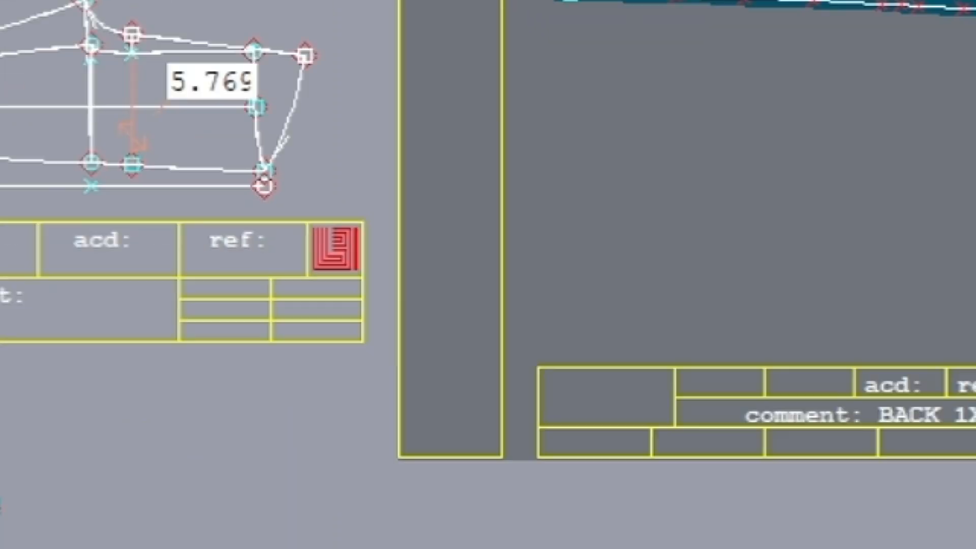
click(67, 26)
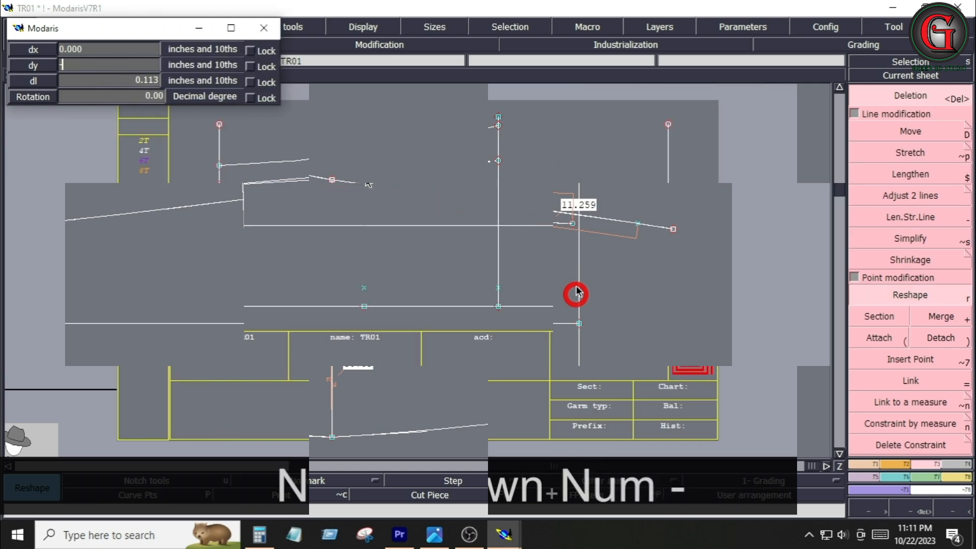
click(304, 445)
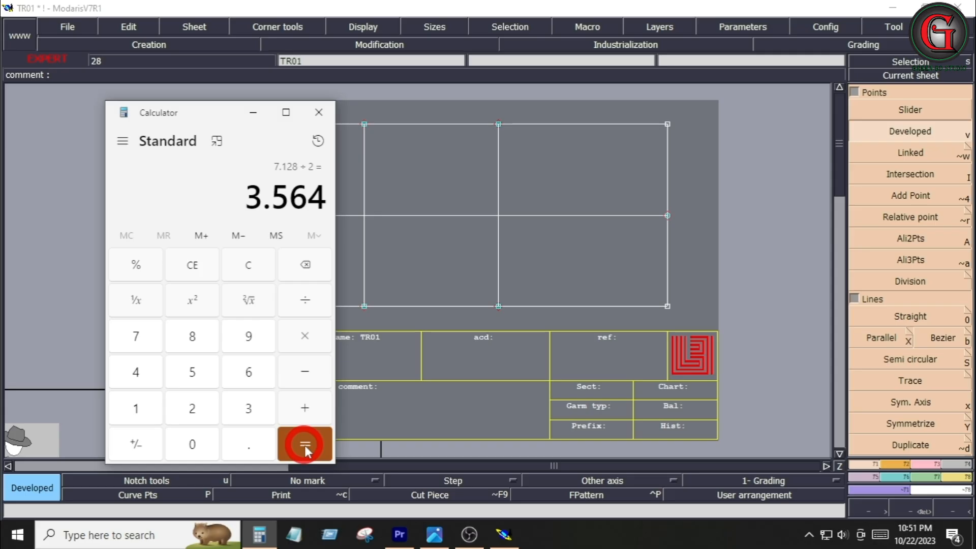